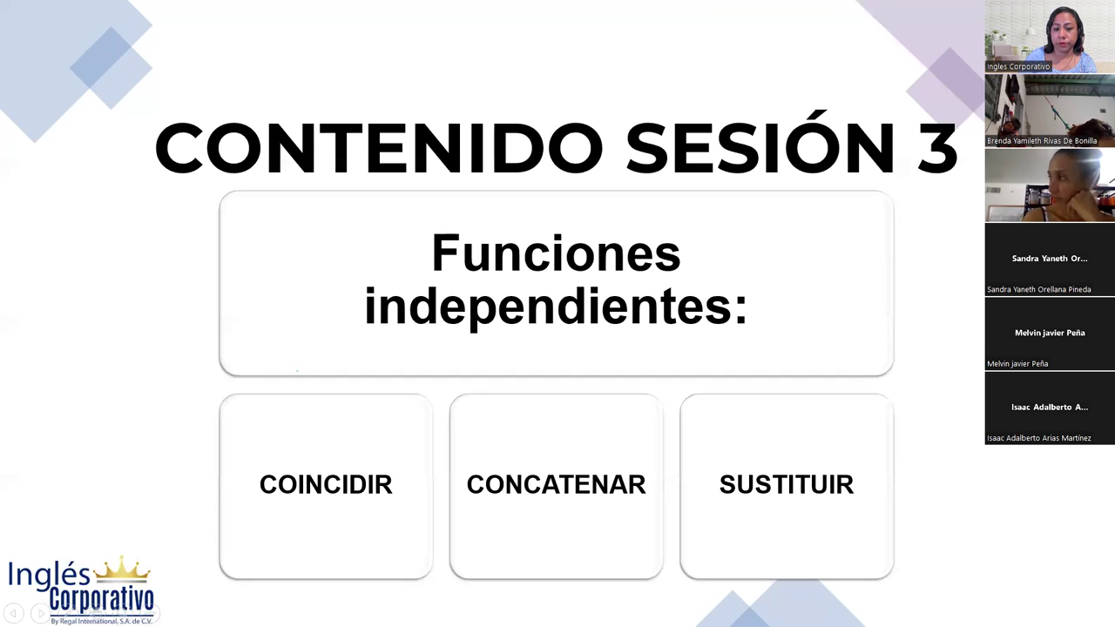
Advance the slideshow from Contenido Sesión 3 through the objective to the FUNCIÓN COINCIDIR slide.
key("Left")
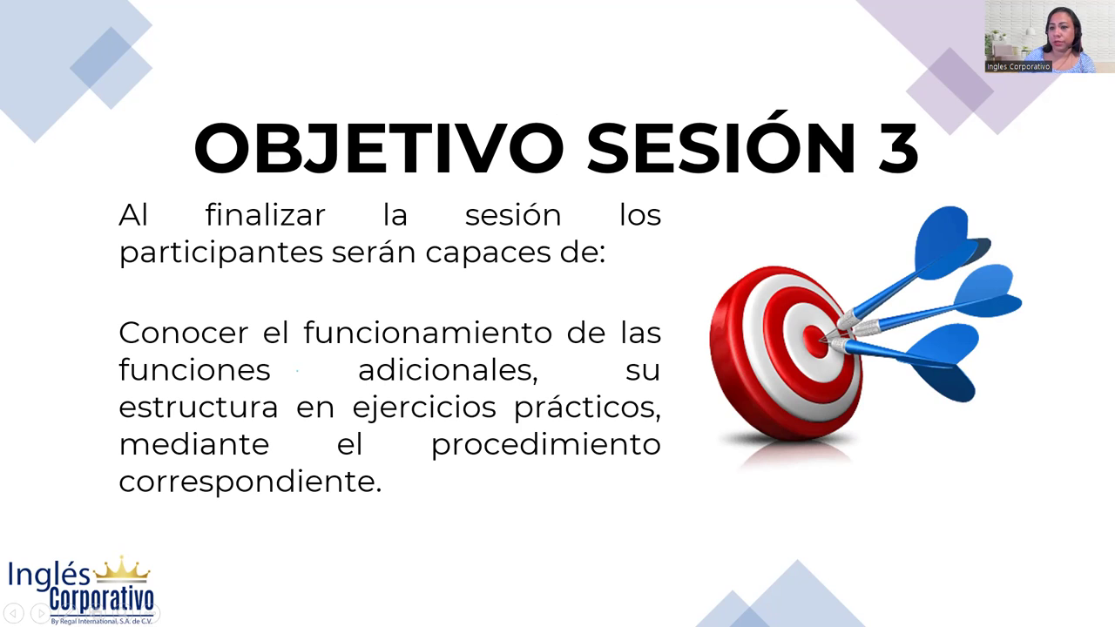
key("Right")
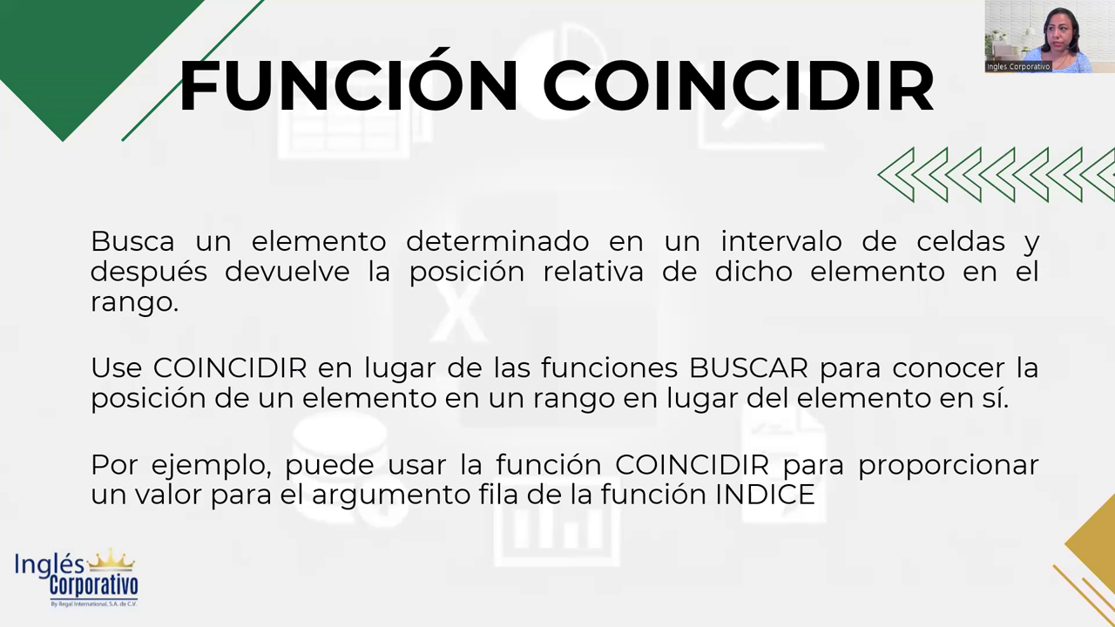
Show the COINCIDIR Sintaxis slide, then switch to the Práctica sesión 3 workbook.
key("Right")
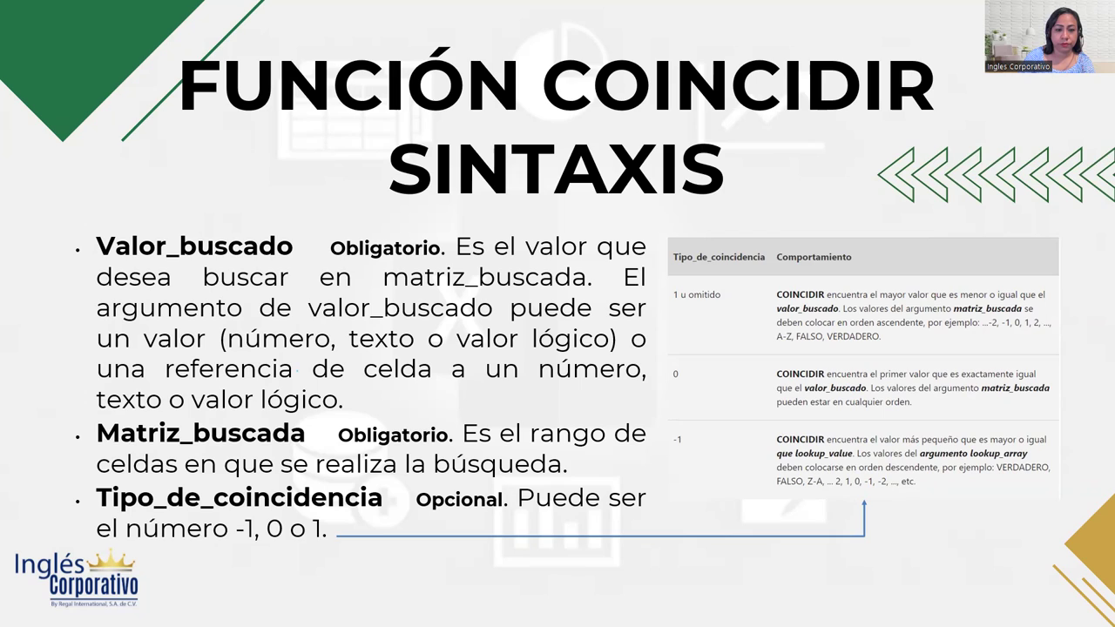
key("alt+Tab")
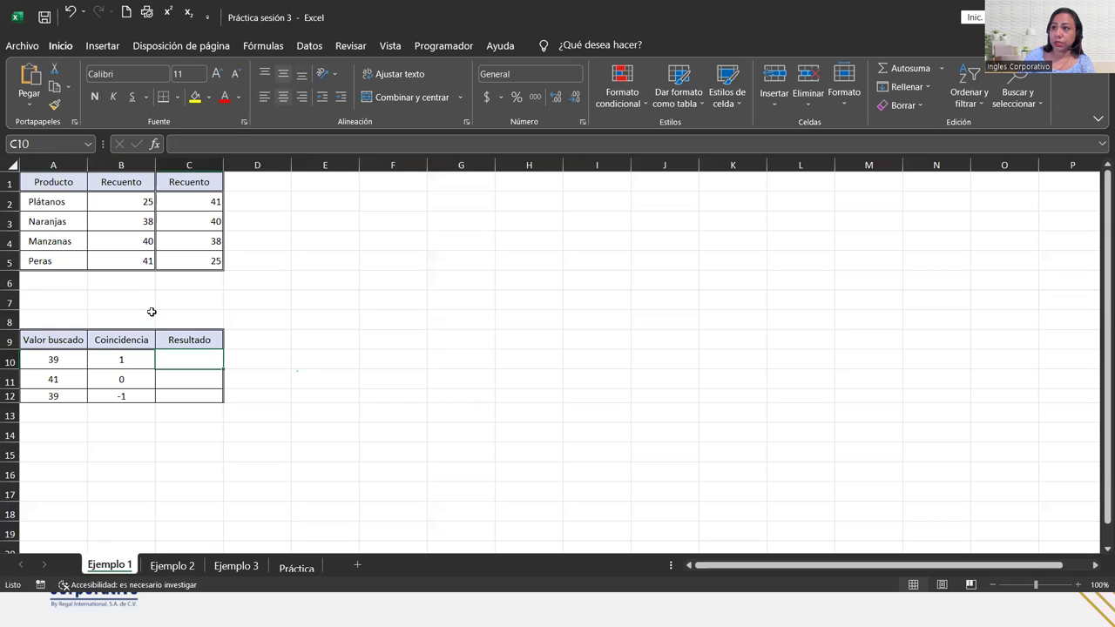
Zoom so the range A1:D13 fits the window, then return to cell C10.
left_click_drag(40, 179, 270, 421)
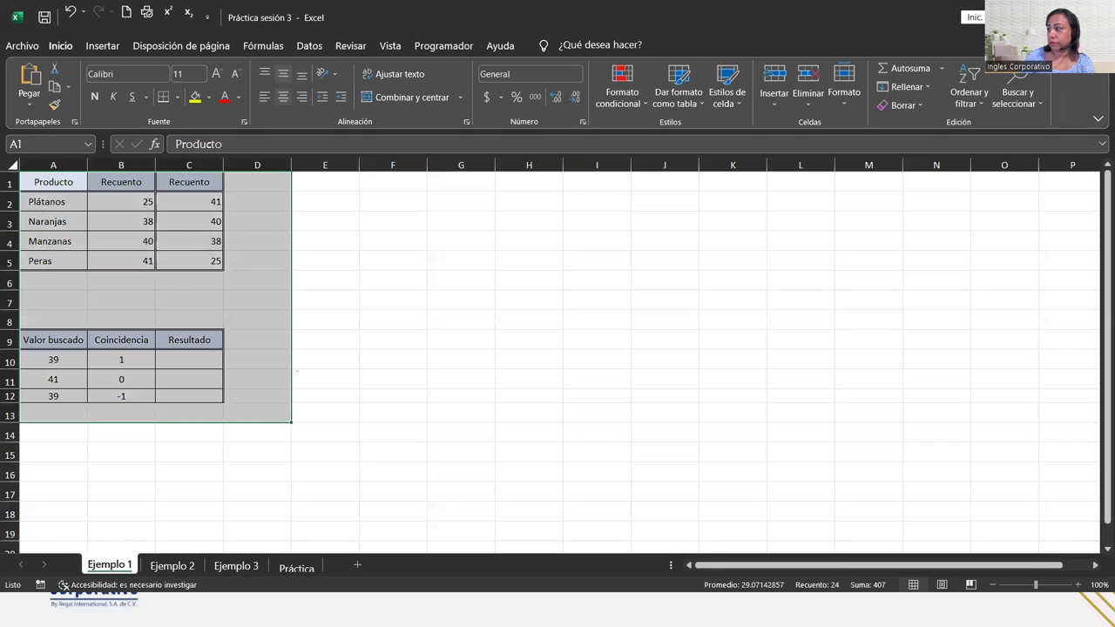
left_click(1098, 585)
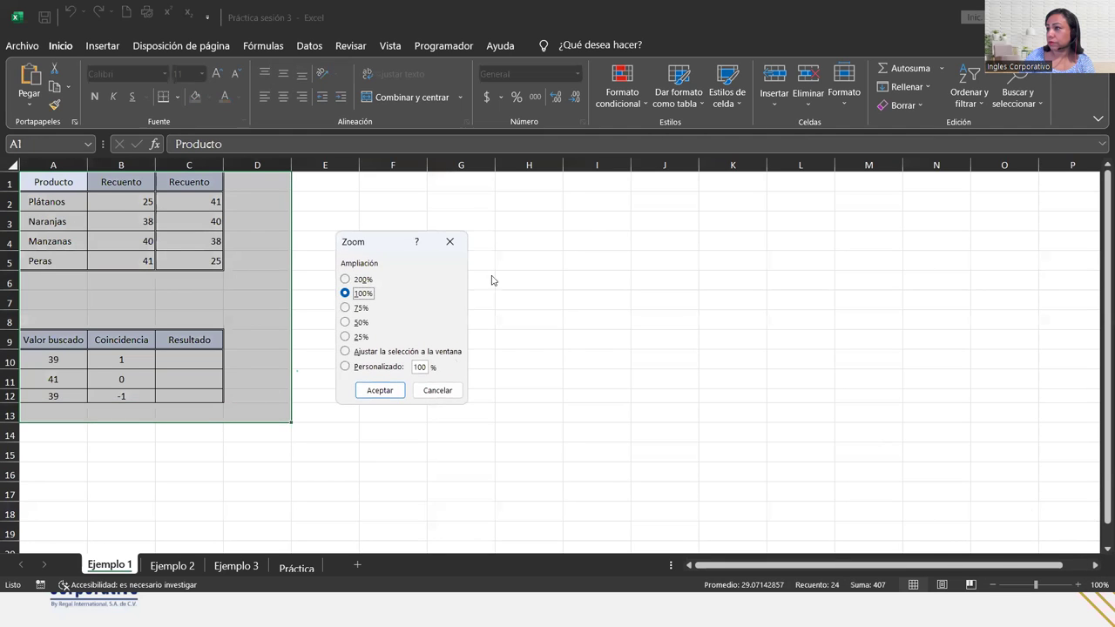
left_click(392, 352)
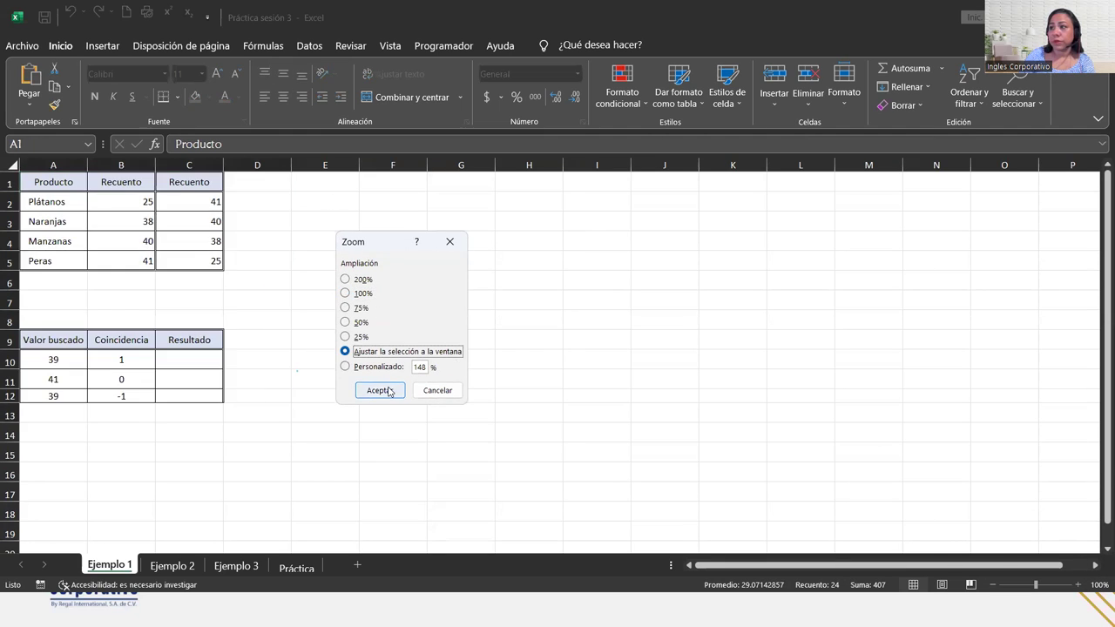
left_click(384, 391)
left_click(245, 449)
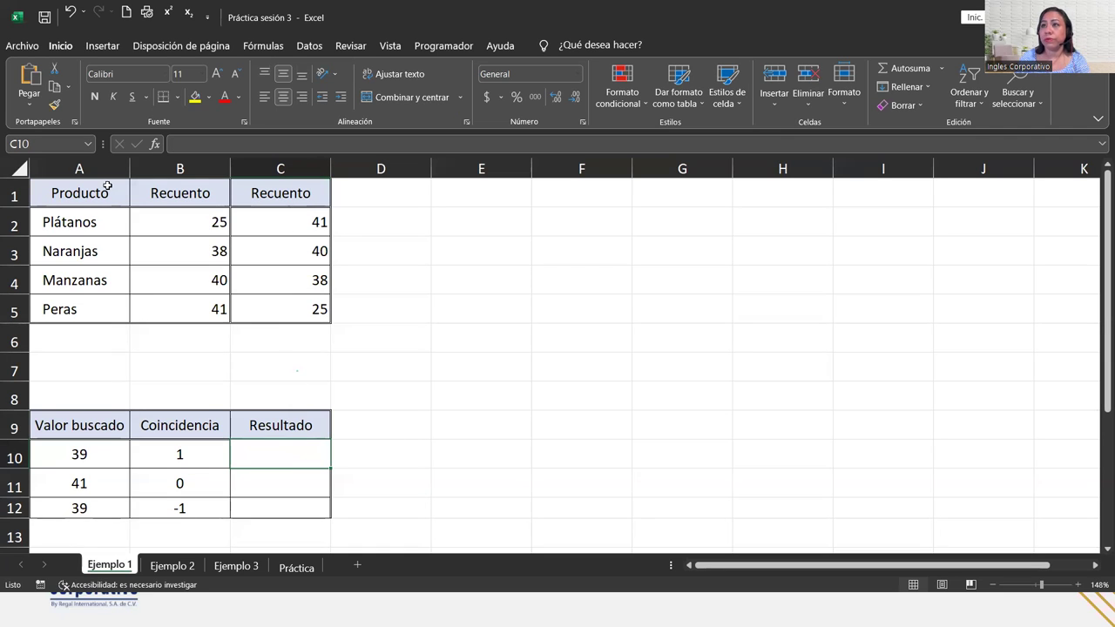
left_click_drag(103, 187, 263, 306)
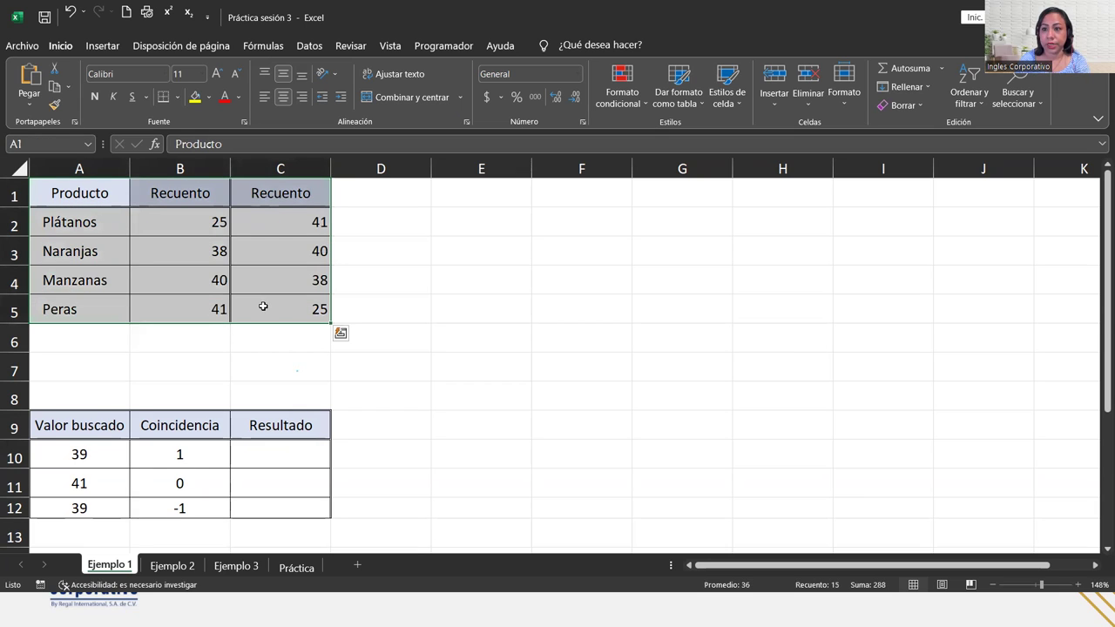
left_click(79, 192)
left_click(179, 168)
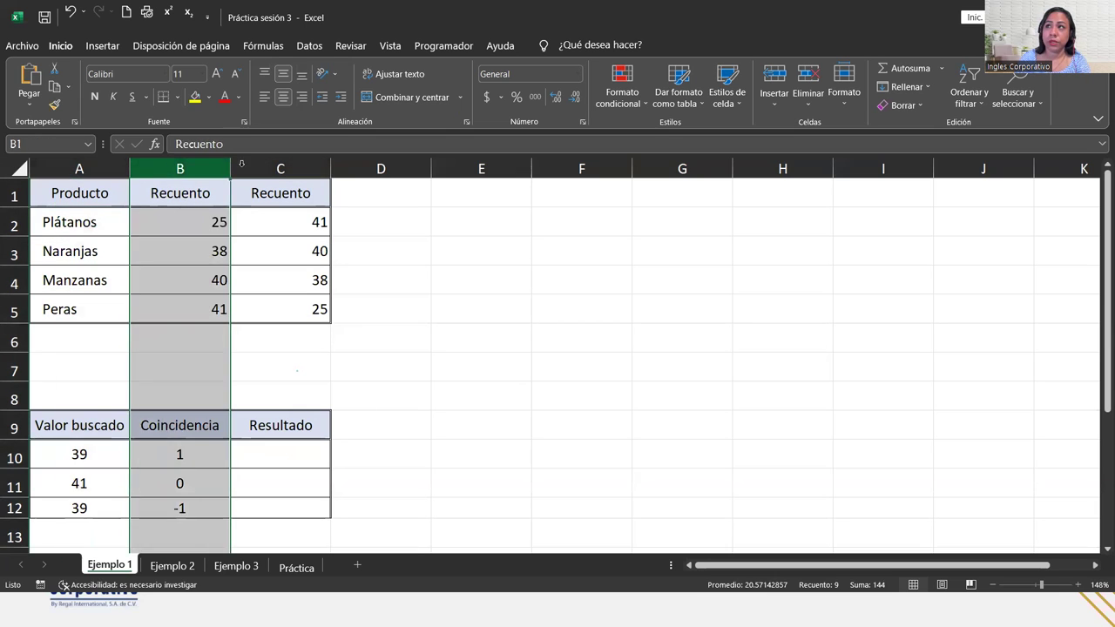
left_click(308, 164)
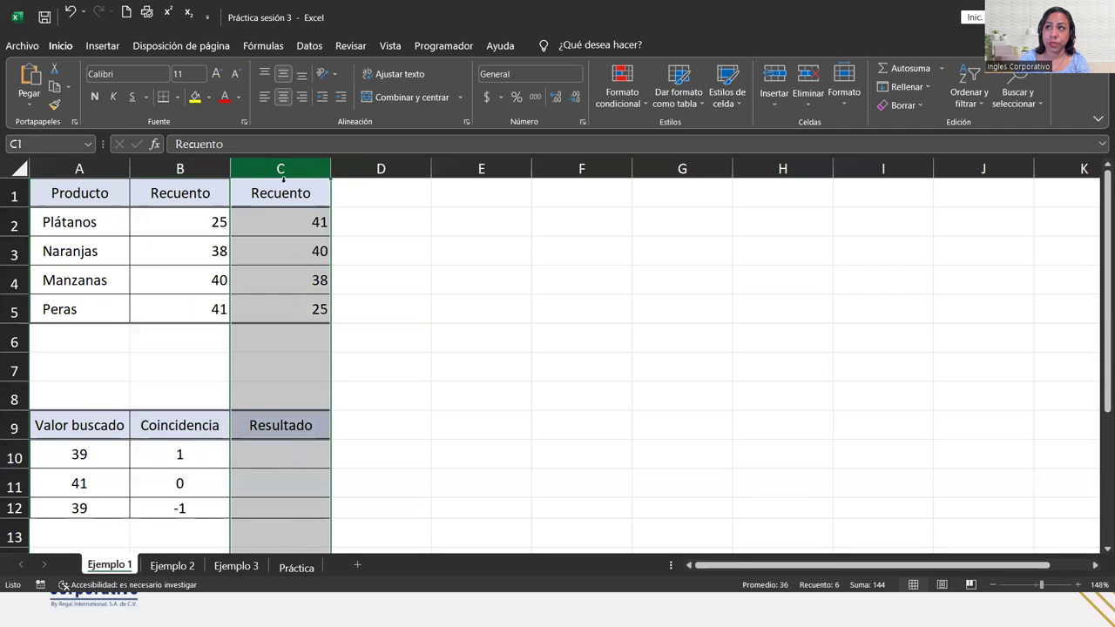
left_click(180, 221)
left_click_drag(180, 221, 174, 296)
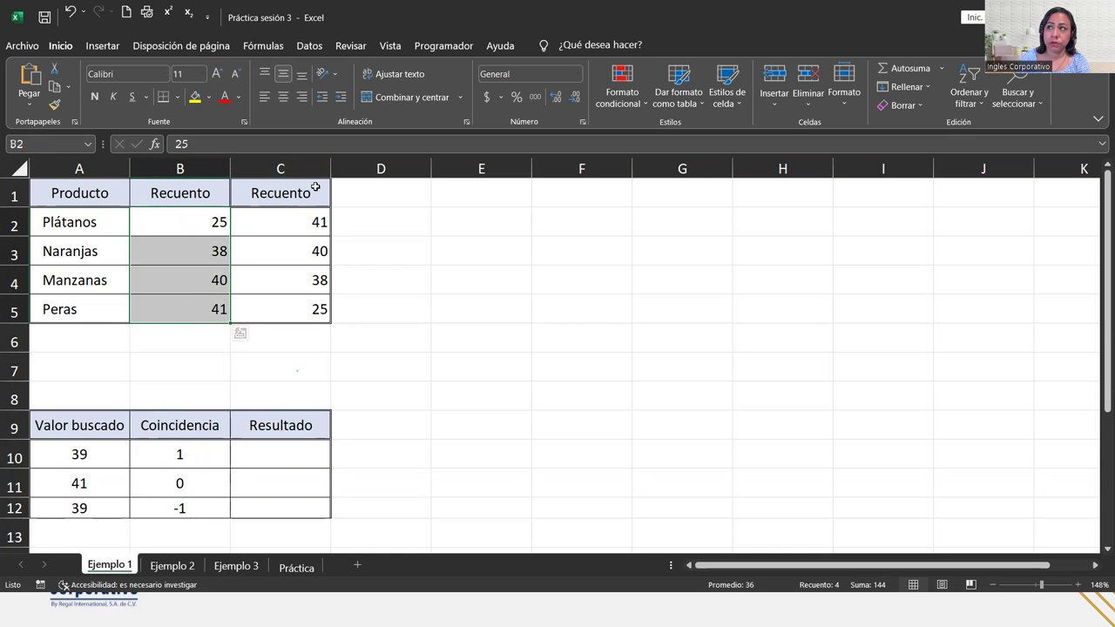
left_click_drag(308, 218, 309, 309)
left_click(310, 310)
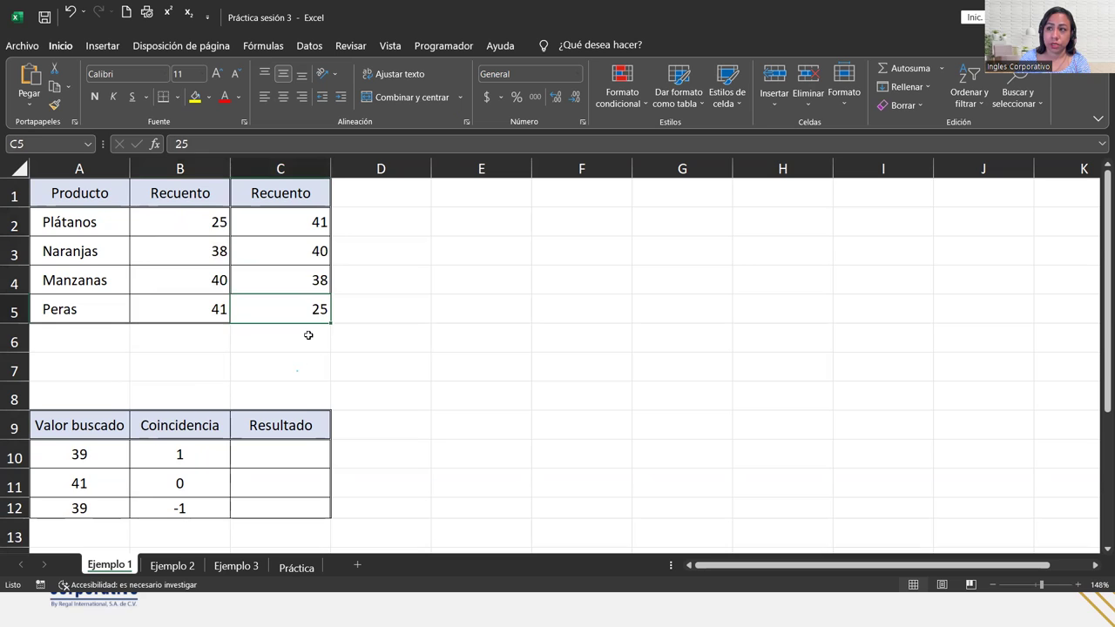
left_click(297, 450)
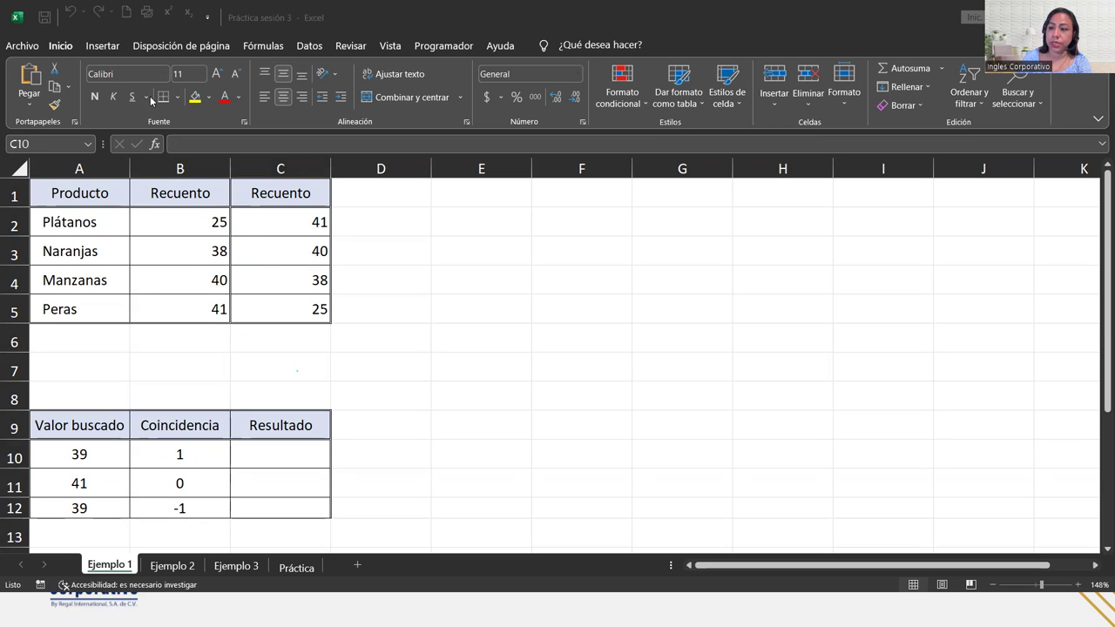
left_click(279, 449)
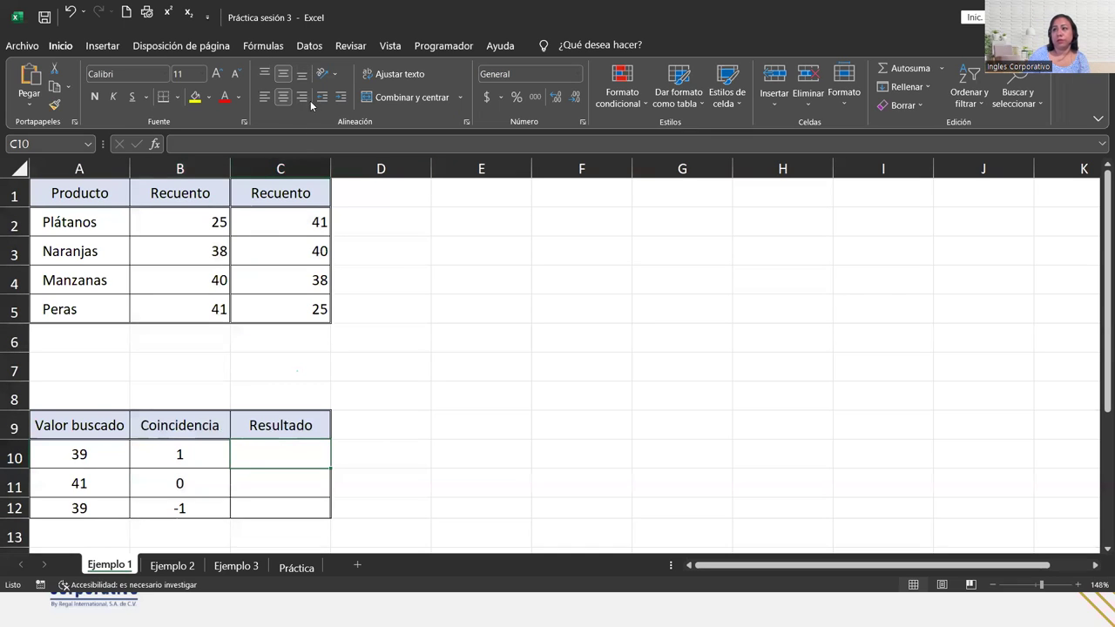
Move the second Recuento list out of C1:C5 and review the counts in B2:B5.
mouse_move(274, 196)
left_mouse_down()
mouse_move(296, 311)
mouse_move(386, 299)
left_mouse_up()
left_click(274, 277)
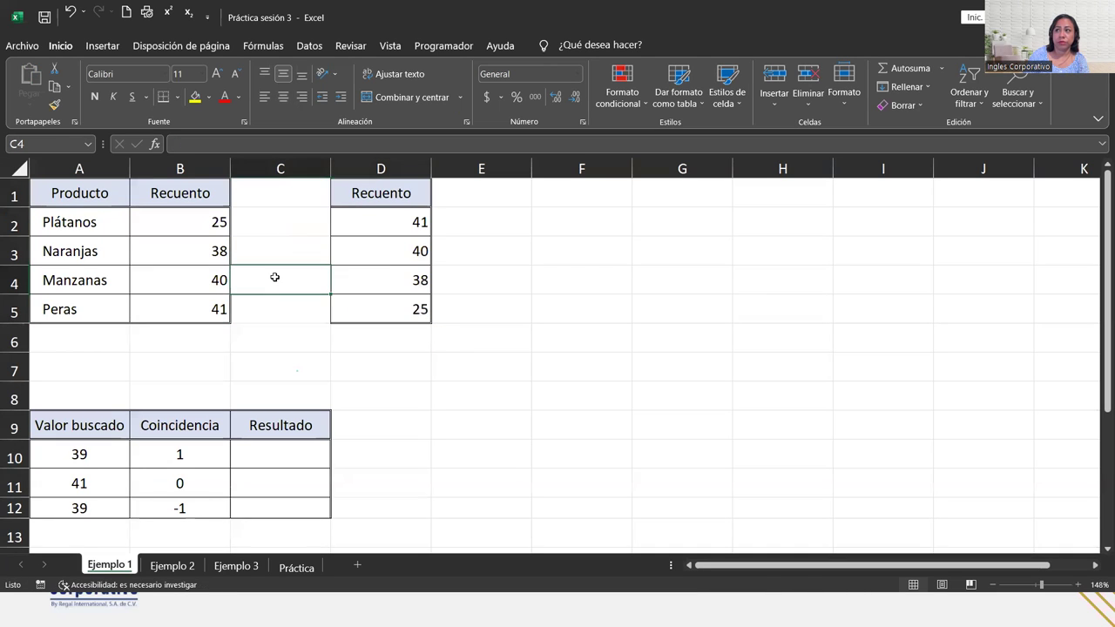
left_click(78, 168)
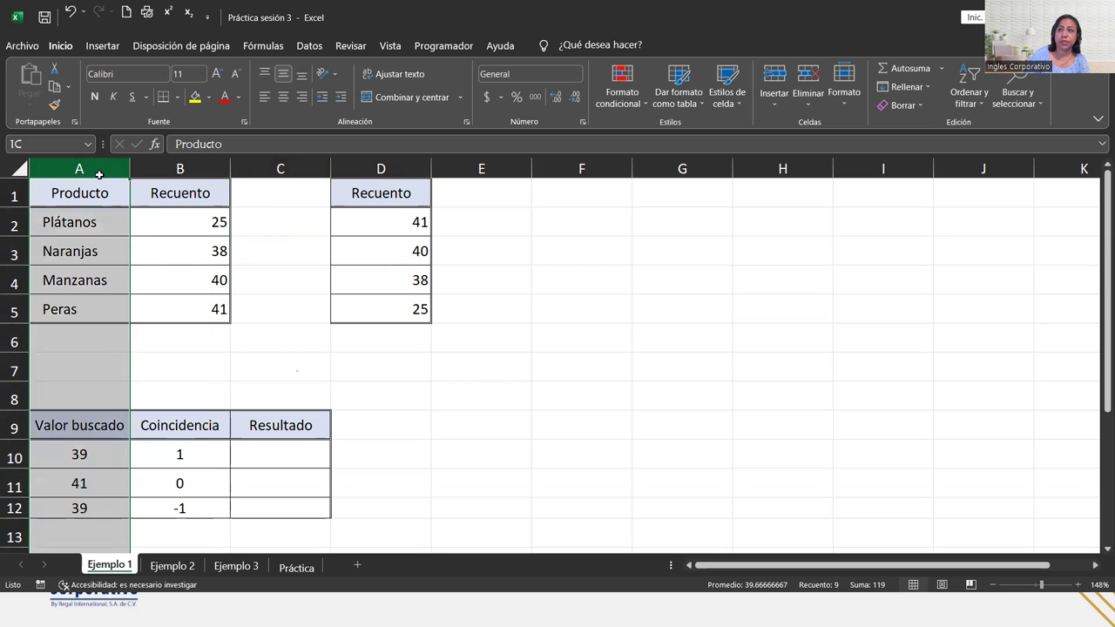
mouse_move(95, 187)
left_mouse_down()
mouse_move(158, 273)
mouse_move(166, 319)
left_mouse_up()
left_click(166, 222)
left_click_drag(167, 222, 191, 309)
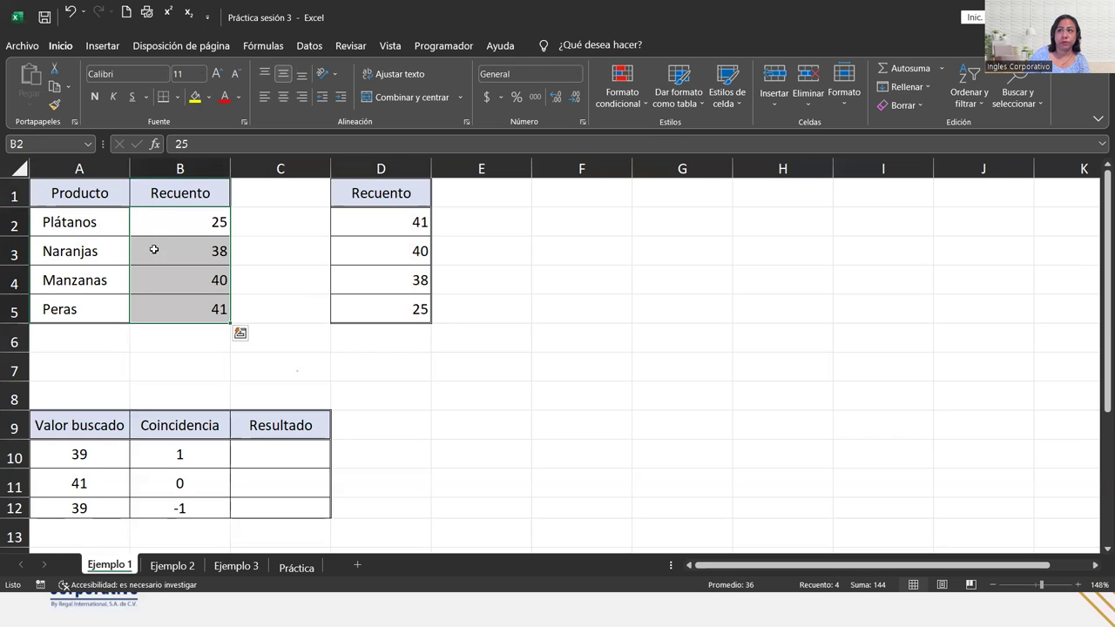
left_click(190, 222)
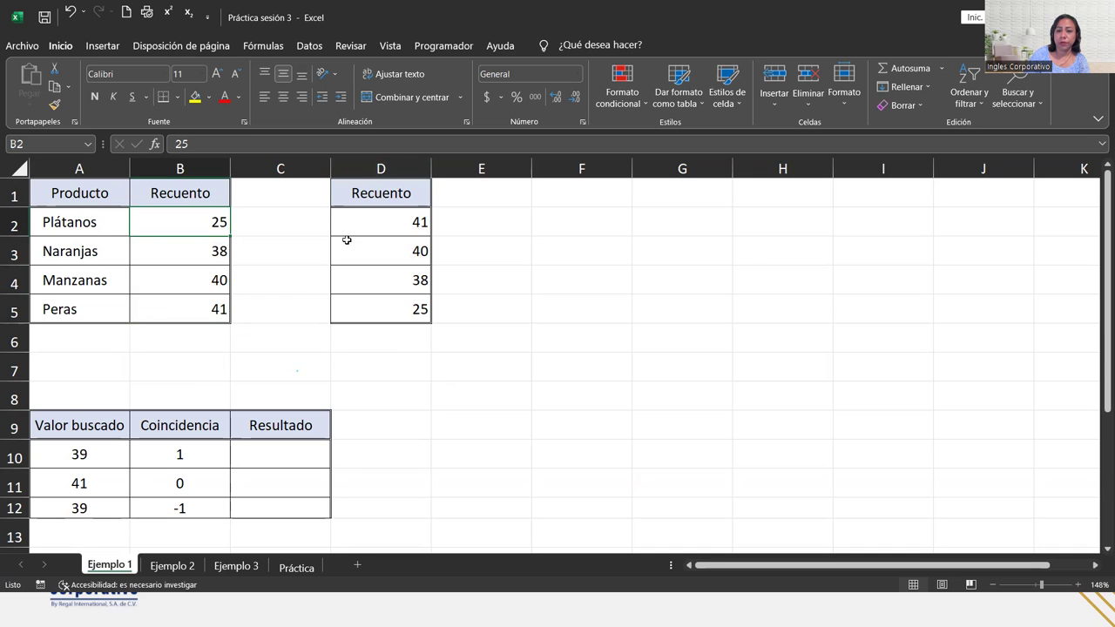
Check Resultado cells C9 and C10, then reselect the moved Recuento list (41, 40, 38, 25).
left_click(268, 437)
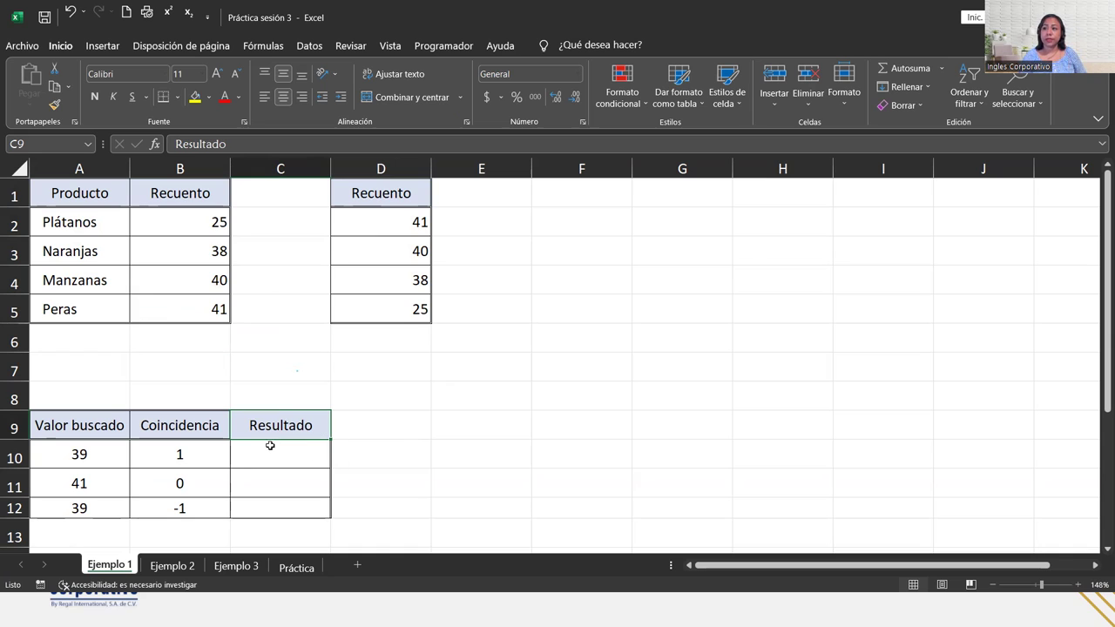
left_click(269, 445)
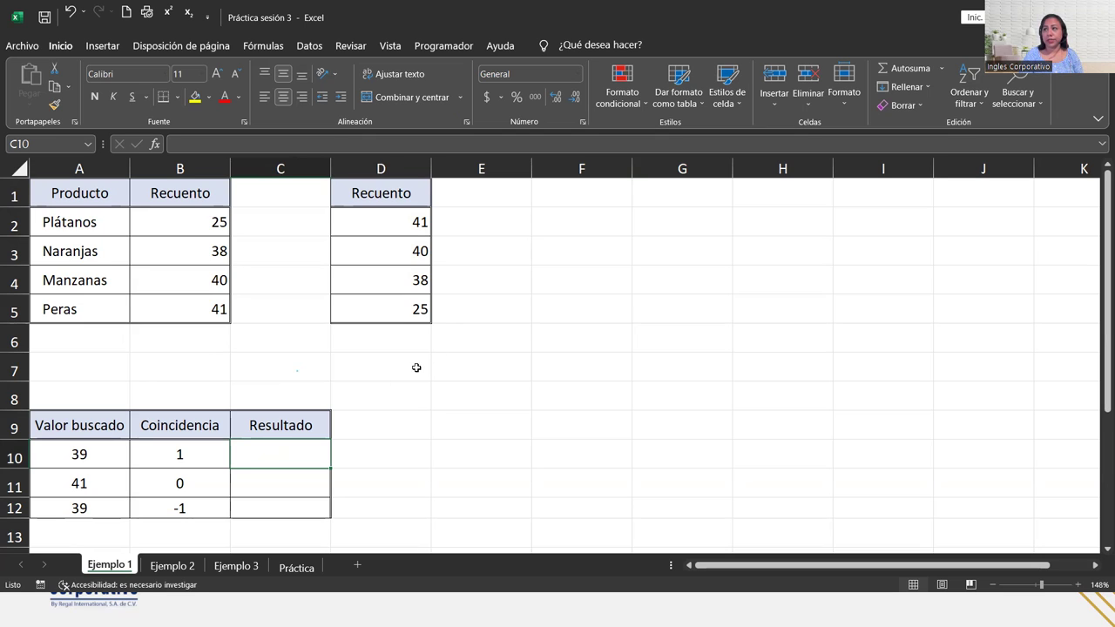
left_click(376, 227)
mouse_move(386, 192)
left_mouse_down()
mouse_move(387, 321)
mouse_move(545, 430)
mouse_move(493, 315)
mouse_move(774, 435)
mouse_move(470, 324)
left_mouse_up()
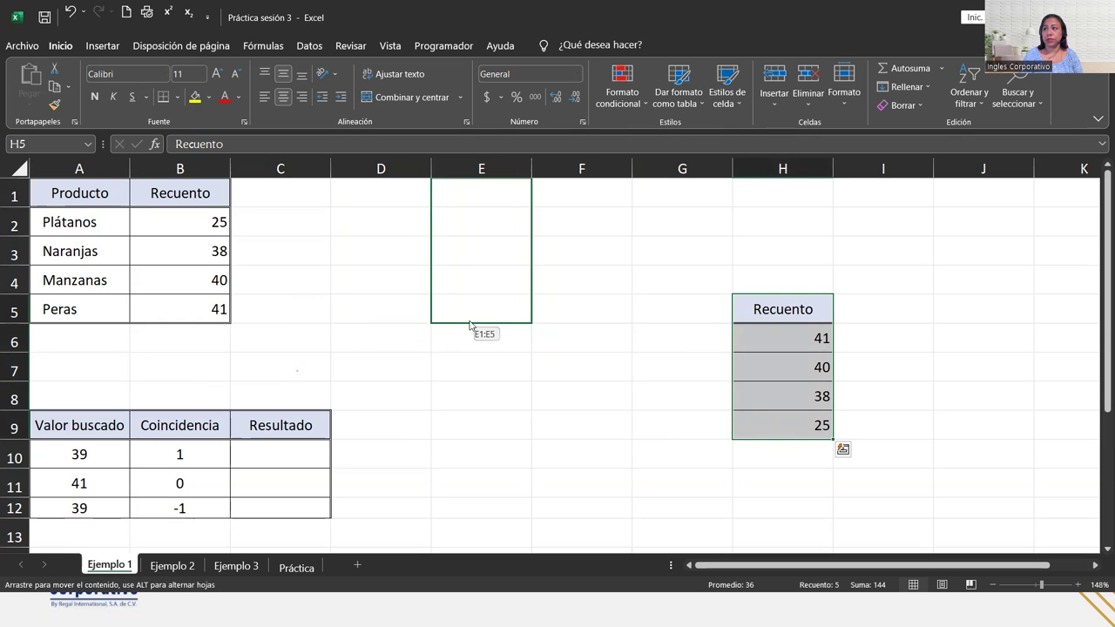
Drag the Recuento list (41, 40, 38, 25) from F1:F5 into D1:D5.
left_click_drag(469, 325, 385, 329)
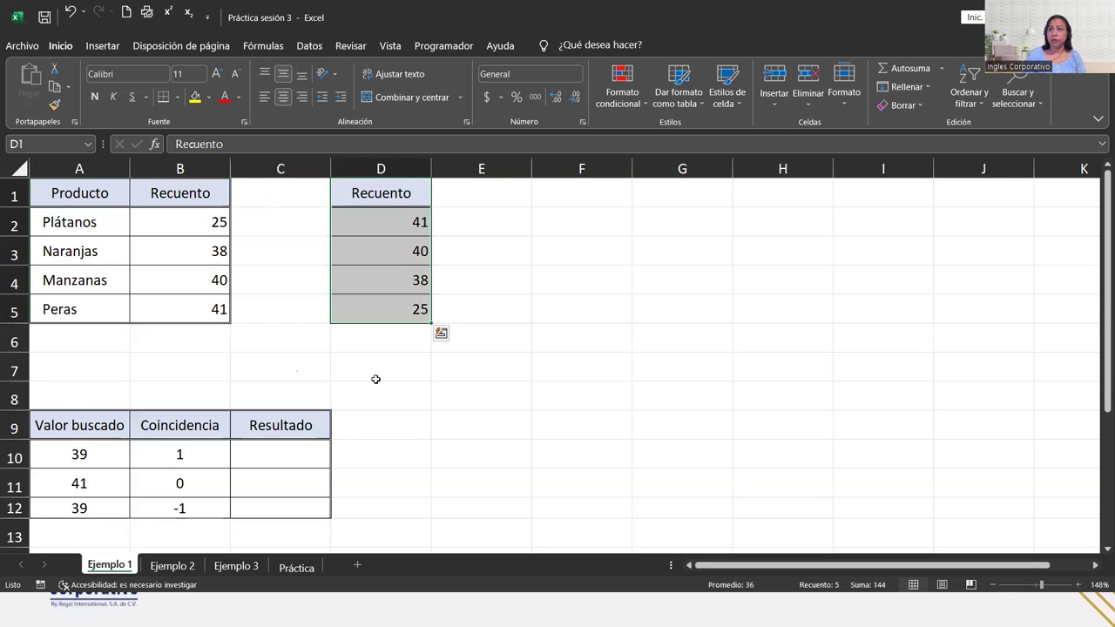
left_click(313, 462)
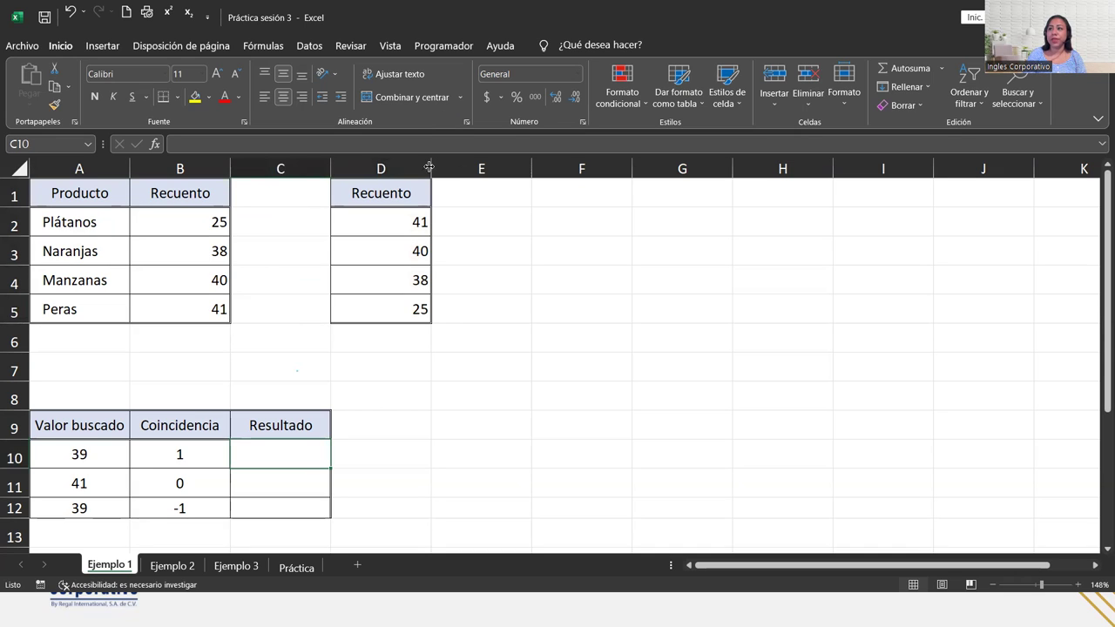
left_click_drag(383, 196, 403, 317)
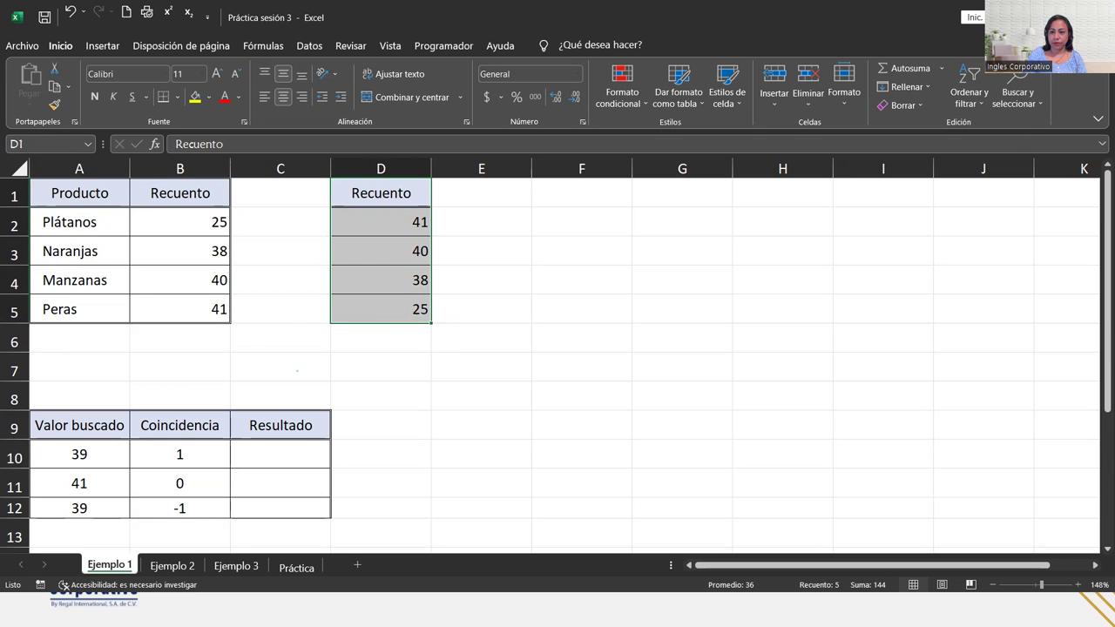
left_click_drag(356, 193, 381, 306)
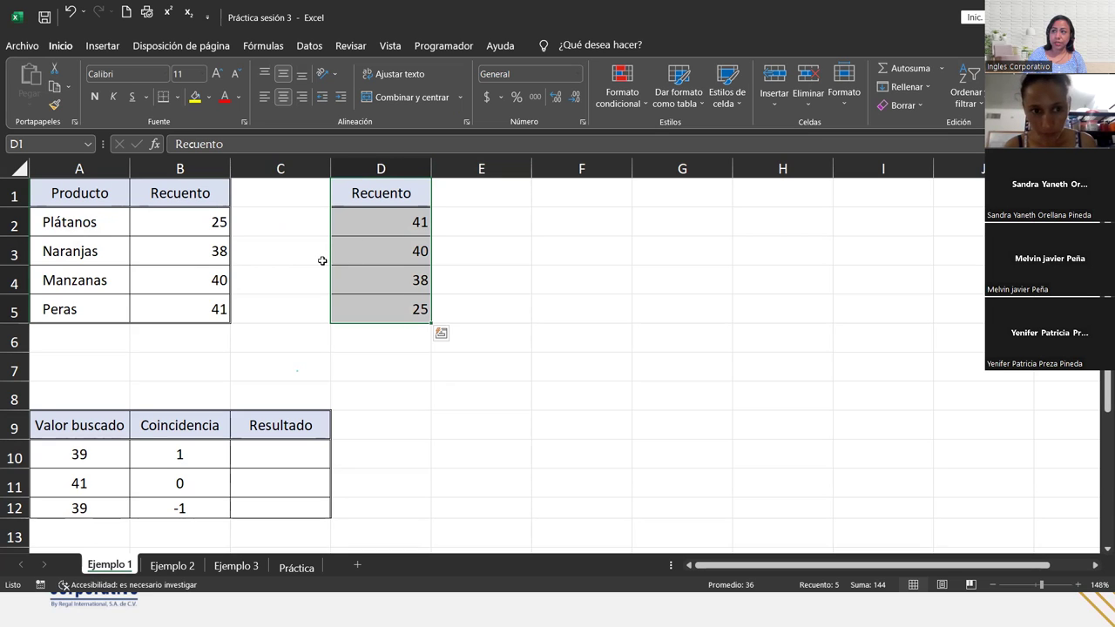
left_click_drag(328, 263, 330, 265)
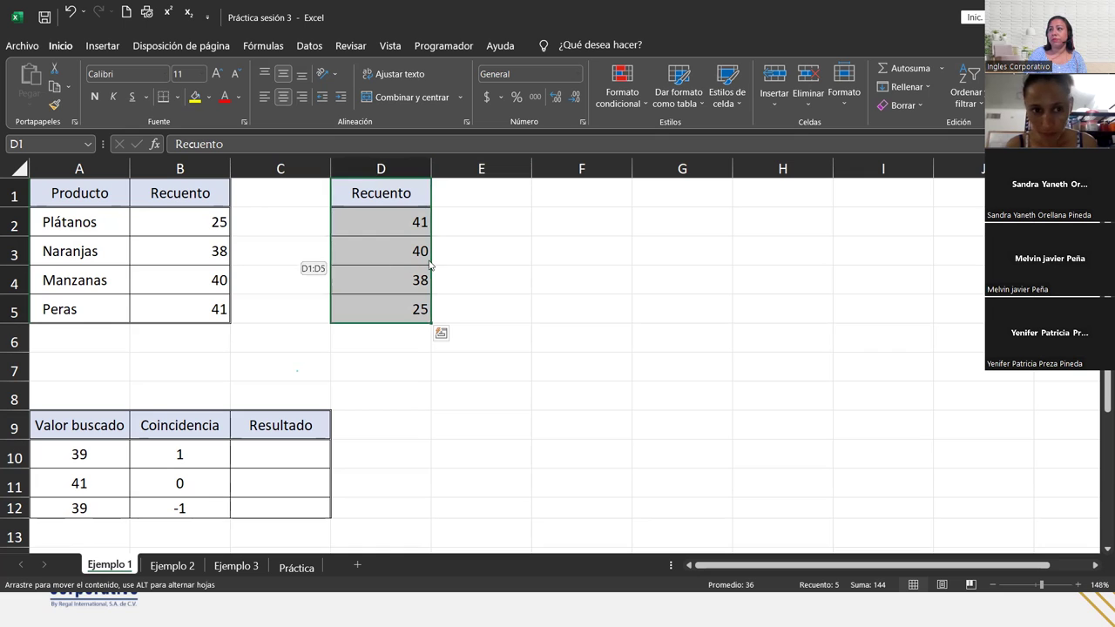
left_click_drag(330, 265, 577, 250)
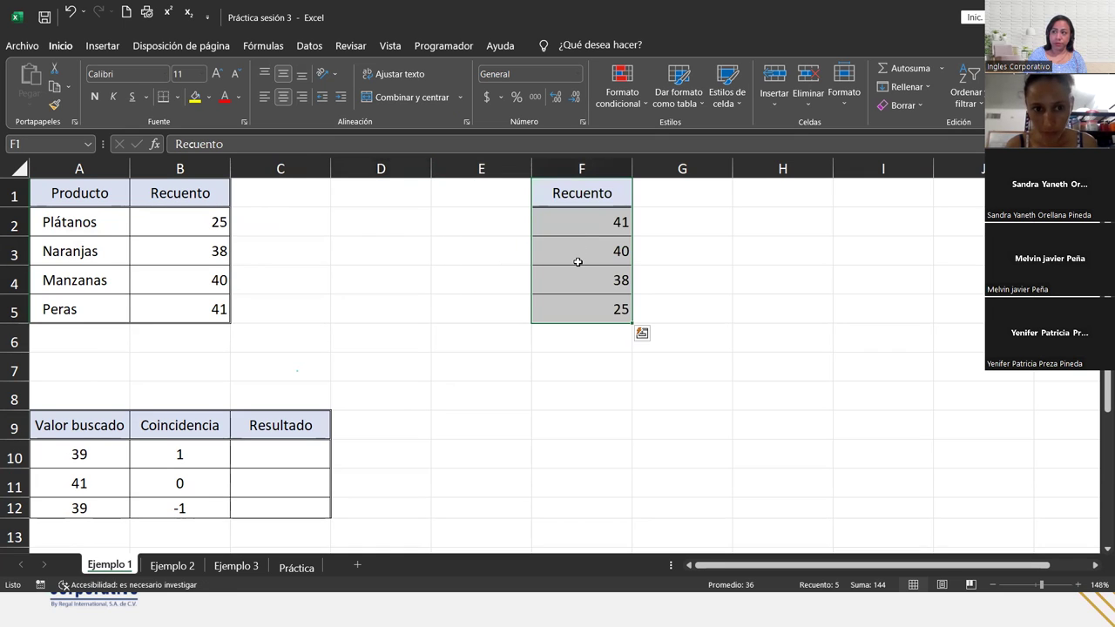
mouse_move(530, 227)
left_mouse_down()
mouse_move(495, 214)
mouse_move(404, 225)
left_mouse_up()
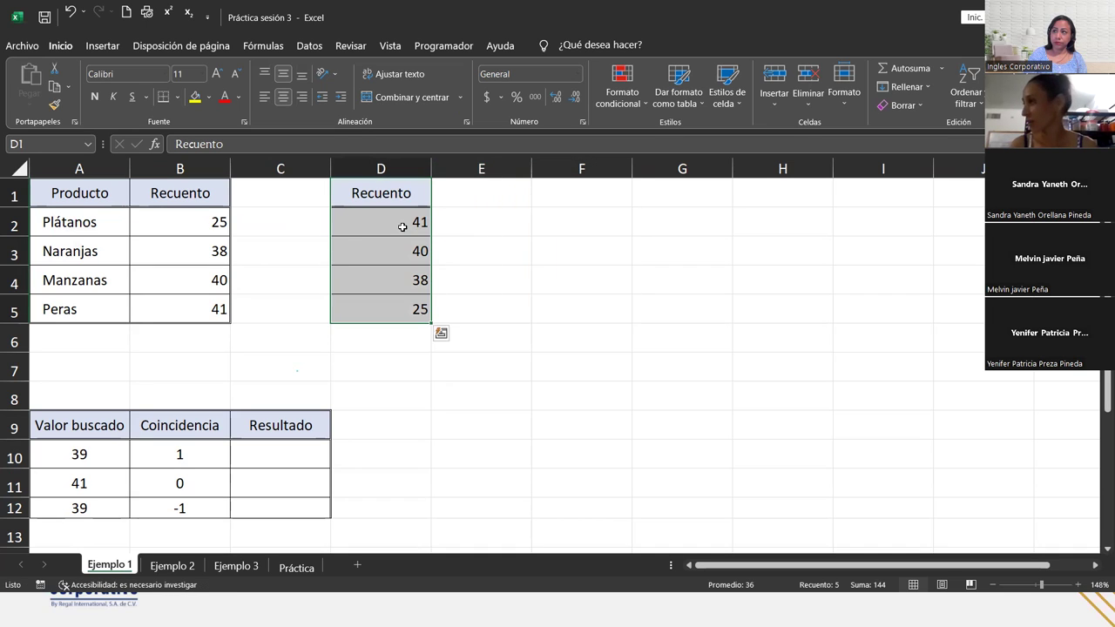
left_click(278, 451)
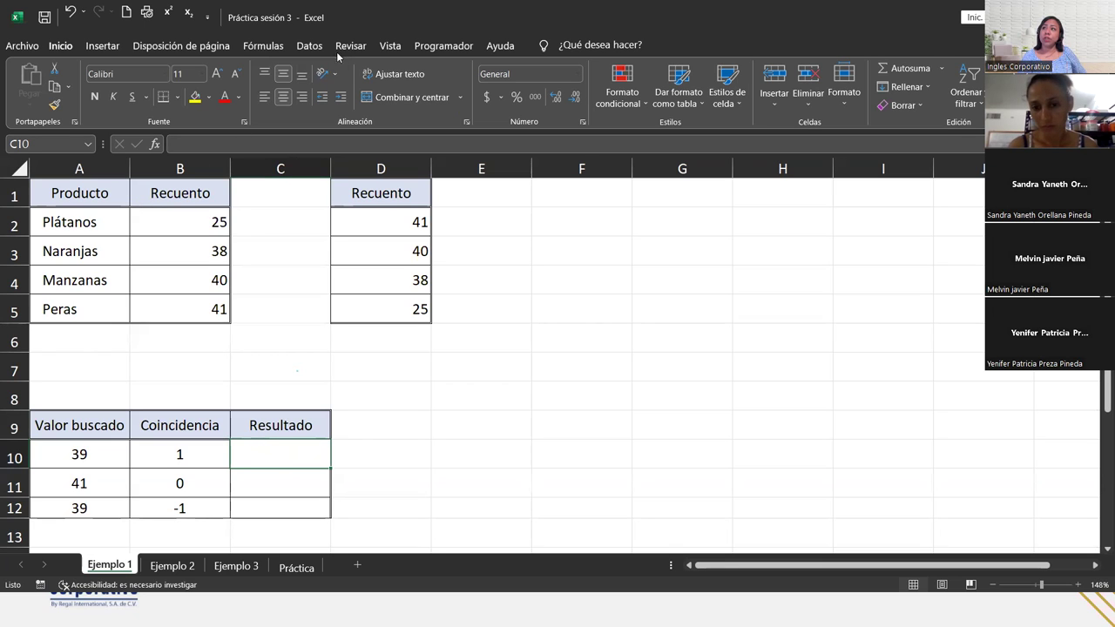
Open the Búsqueda y referencia function list on the Fórmulas ribbon.
left_click(264, 45)
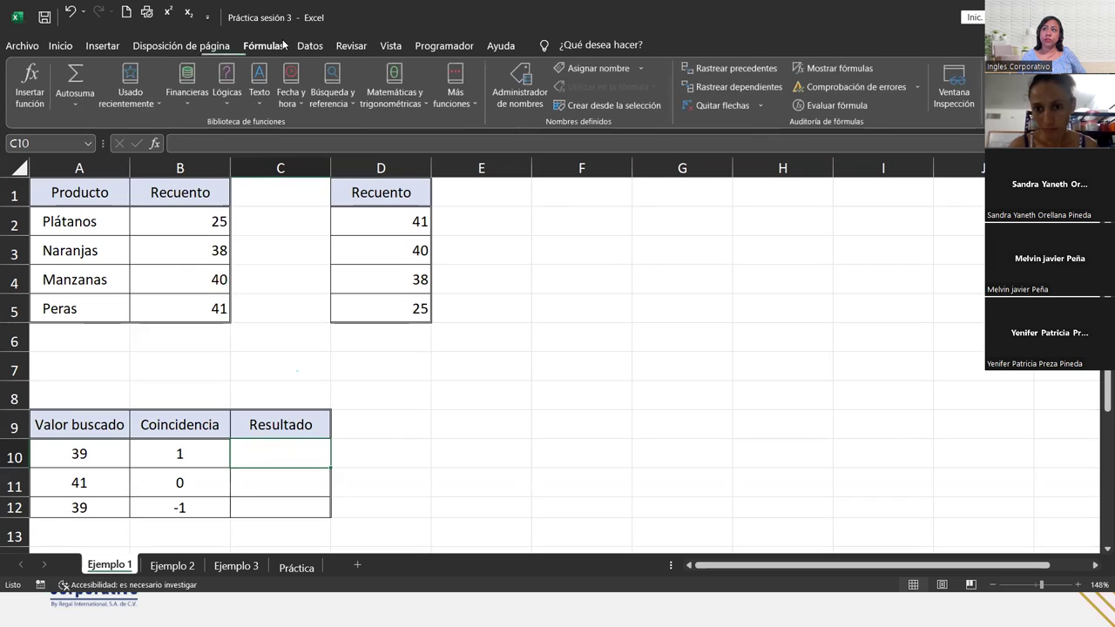
left_click(330, 79)
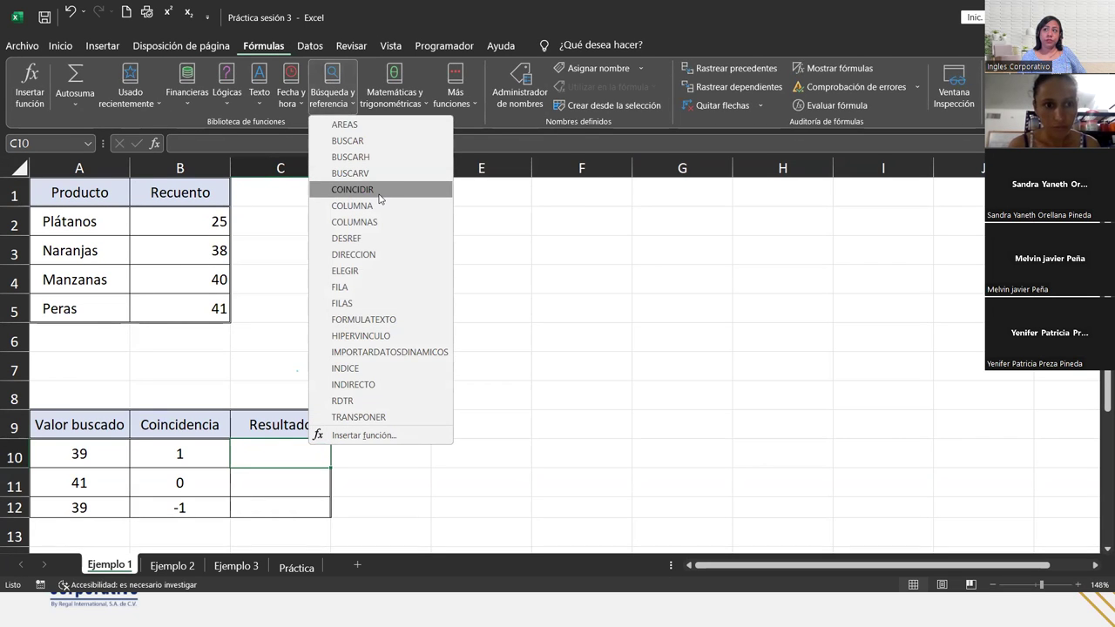
mouse_move(352, 188)
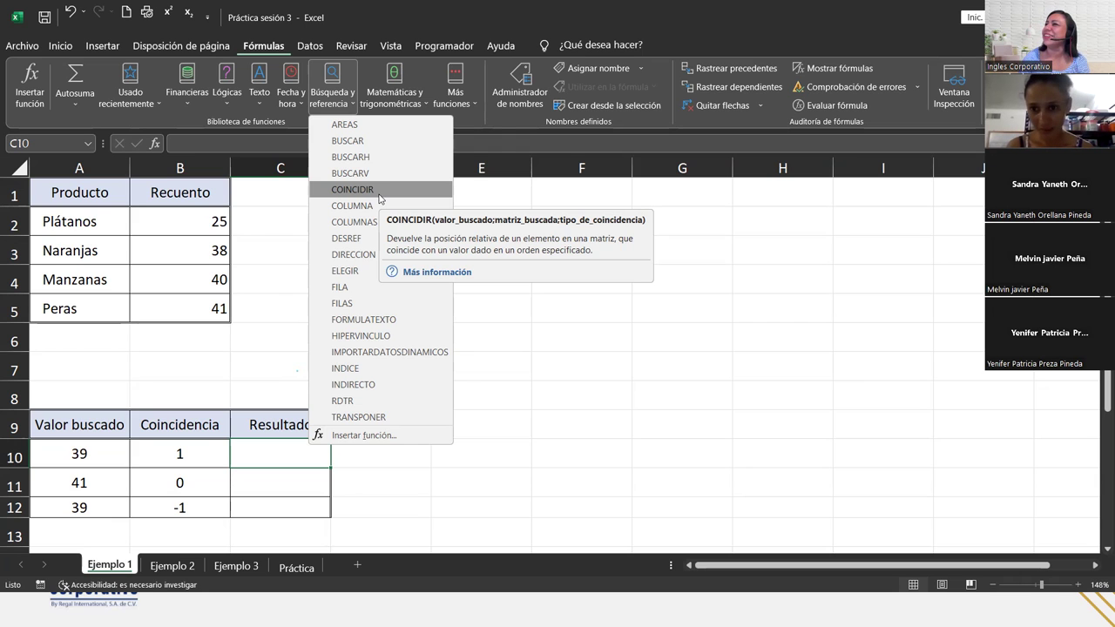
Insert COINCIDIR in C10 with lookup value A10 and search range B2:B5.
left_click(379, 189)
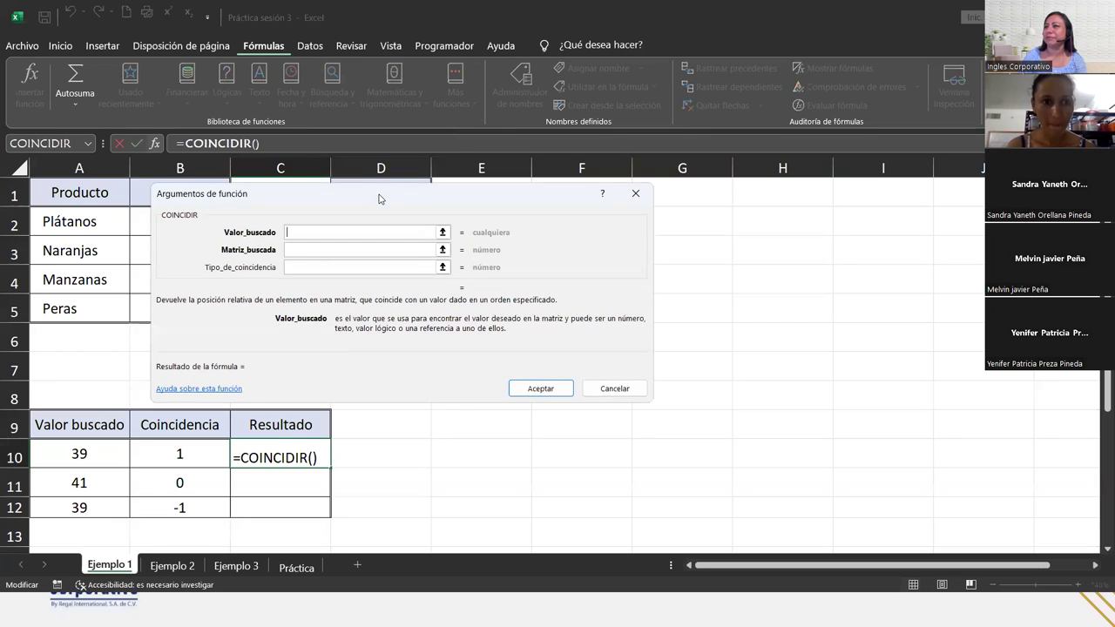
left_click_drag(379, 198, 566, 225)
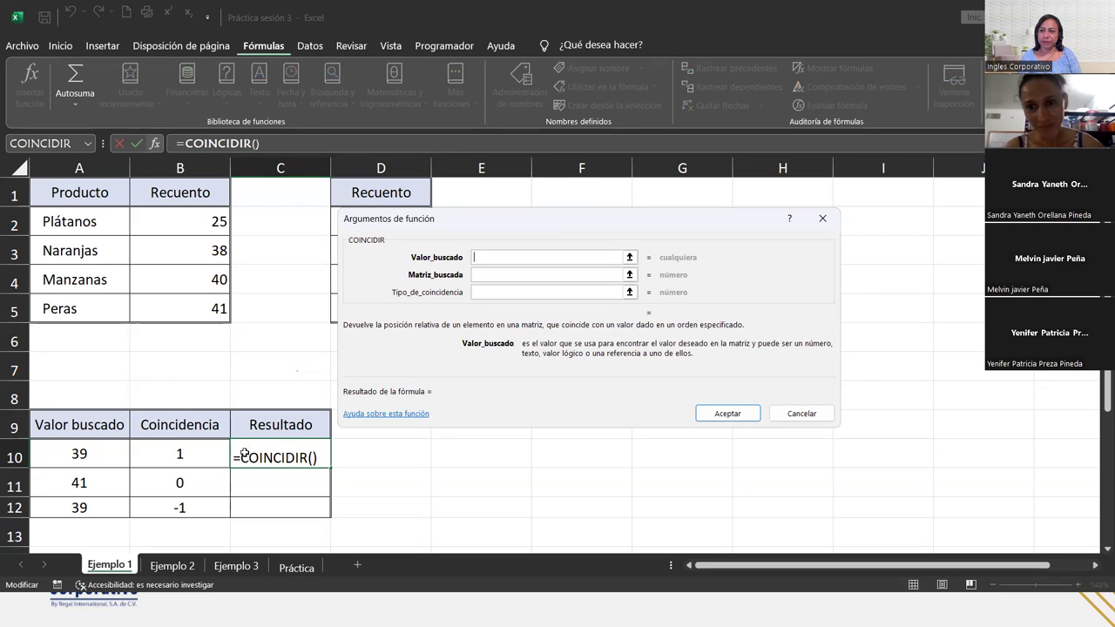
left_click(88, 447)
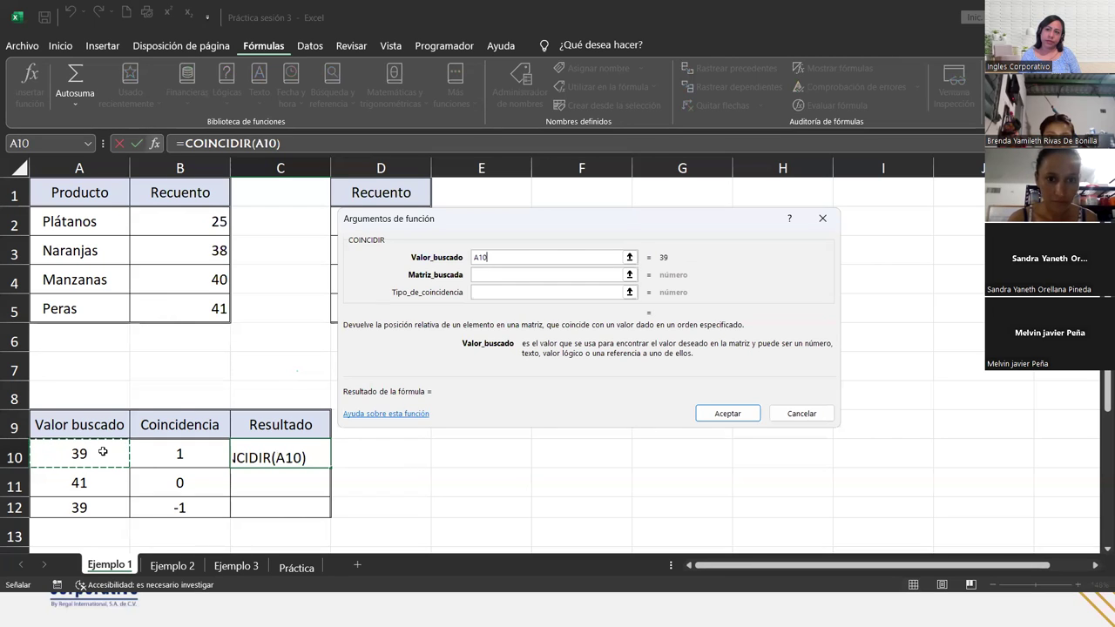
left_click(486, 273)
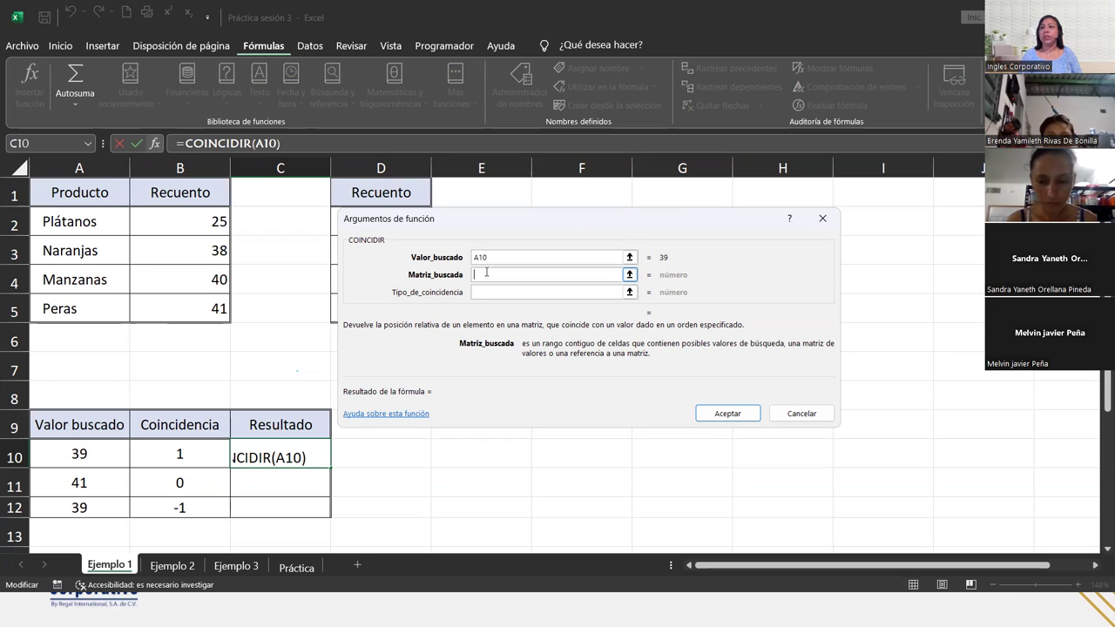
left_click_drag(196, 220, 197, 300)
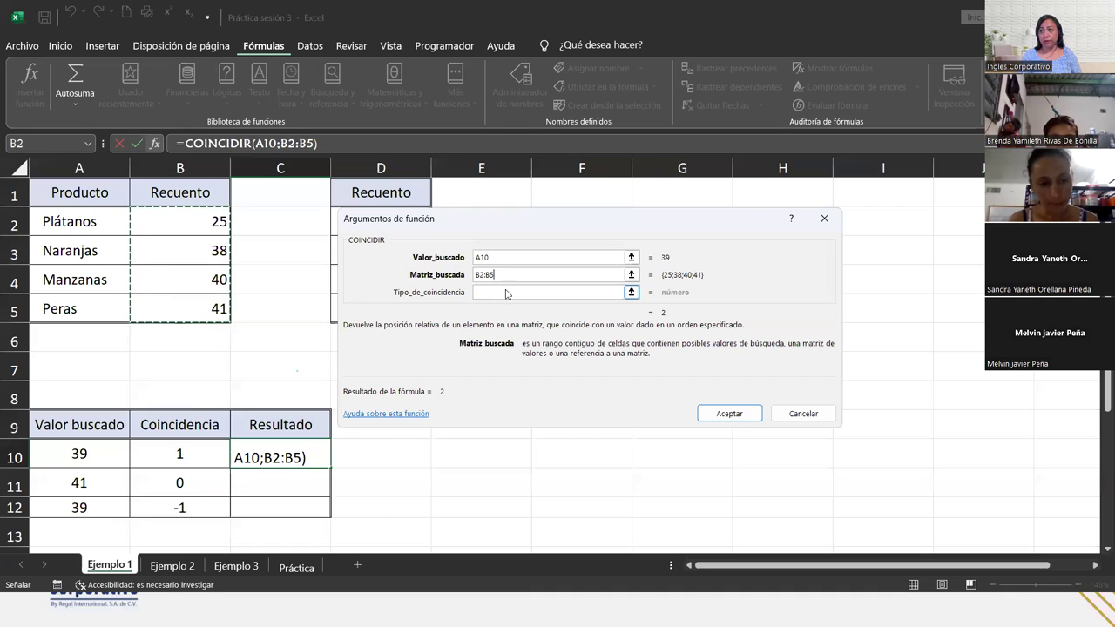
Set Tipo_de_coincidencia to 1 and confirm, so =COINCIDIR(A10;B2:B5;1) returns 2.
left_click(506, 292)
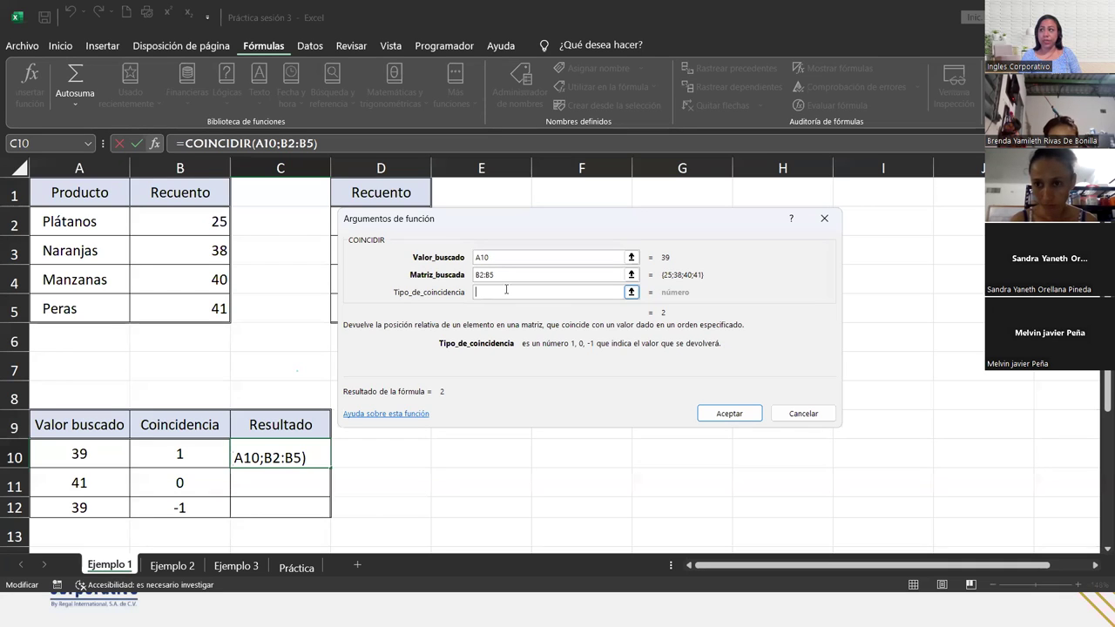
type("1")
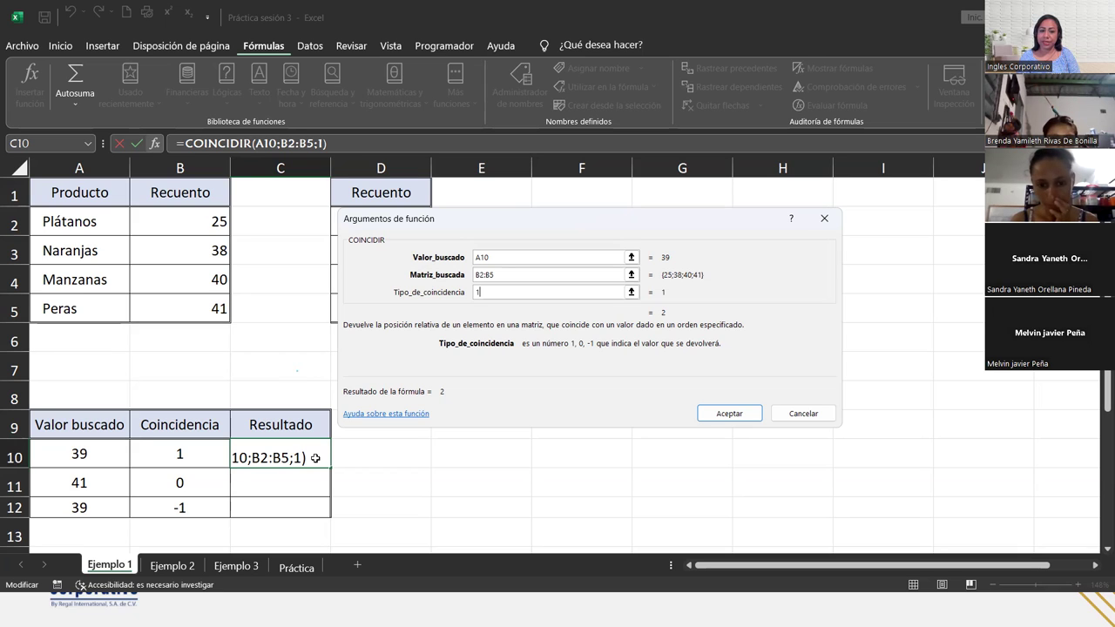
left_click(727, 416)
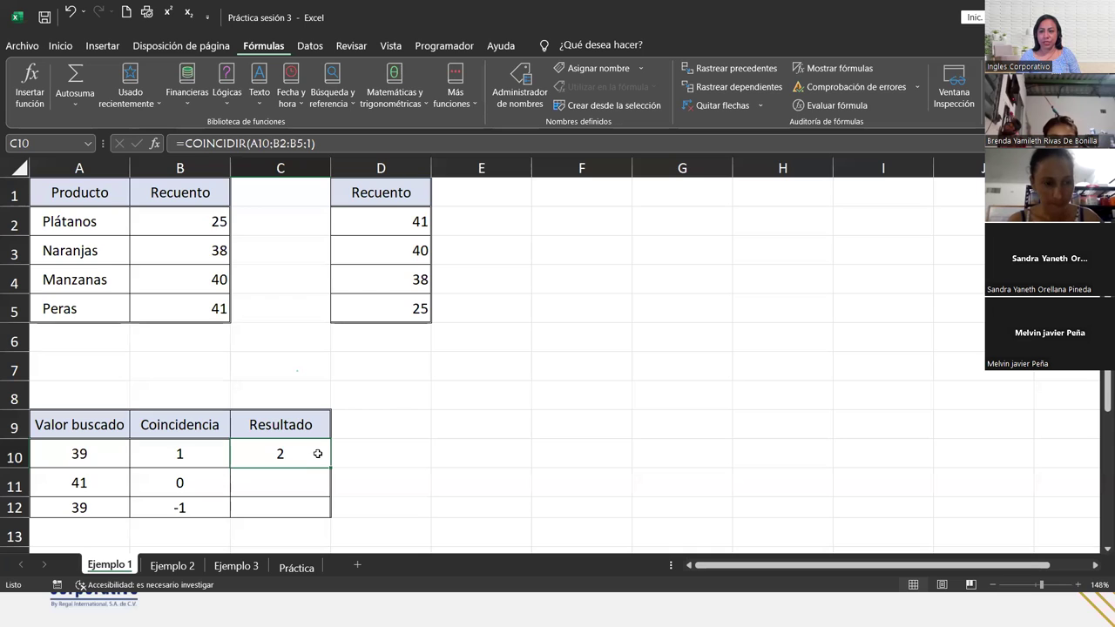
left_click(200, 227)
left_click(200, 241)
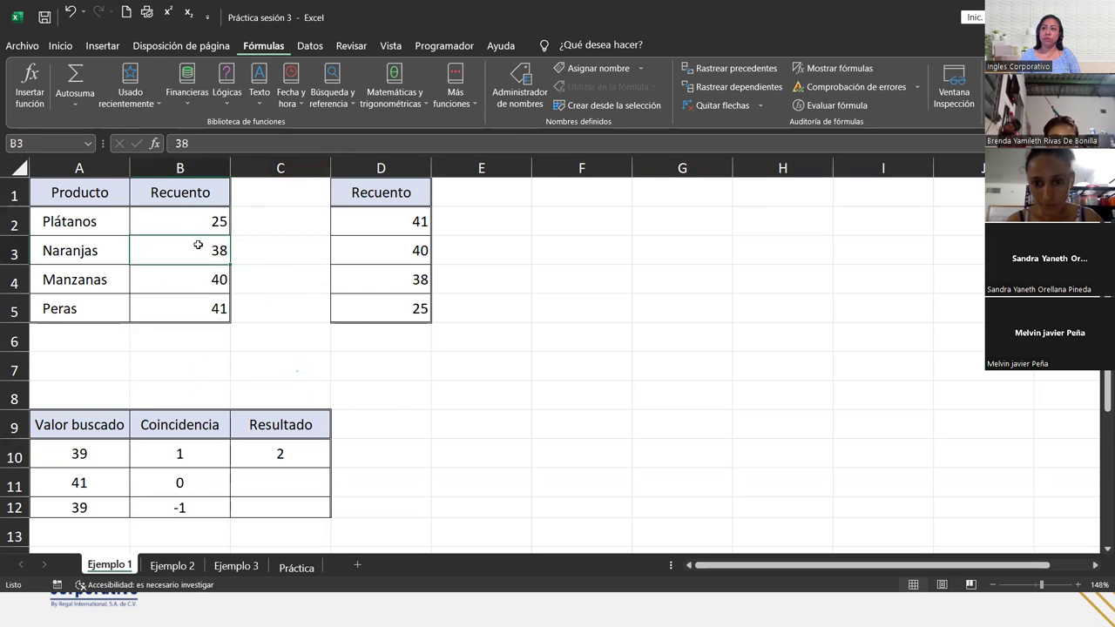
left_click(196, 278)
left_click(198, 309)
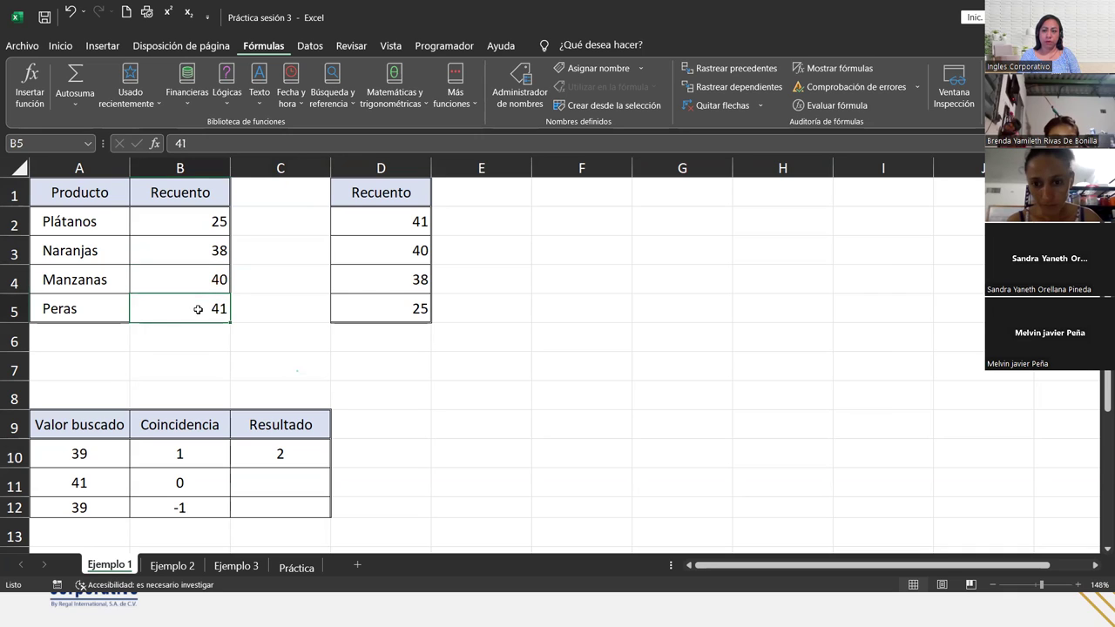
left_click_drag(198, 309, 196, 220)
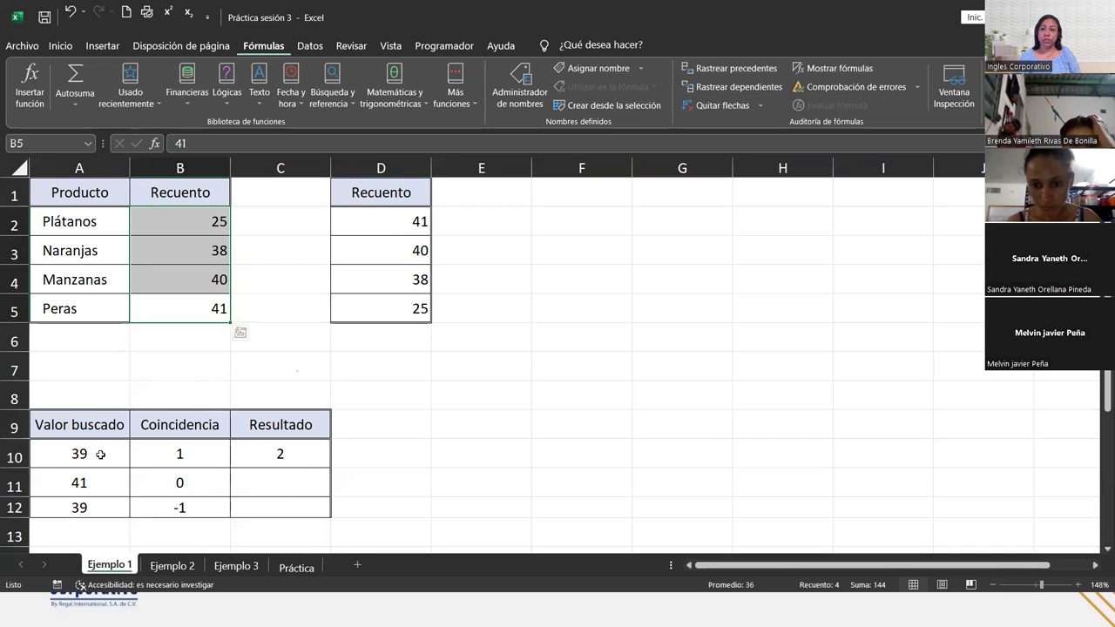
left_click(106, 462)
left_click(174, 275)
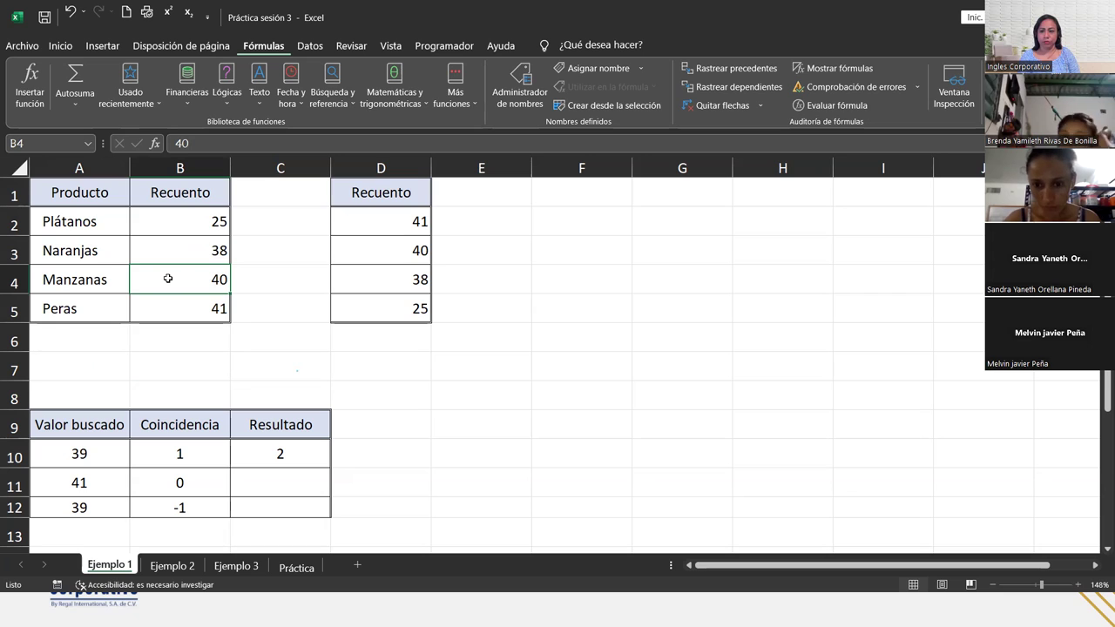
left_click(300, 454)
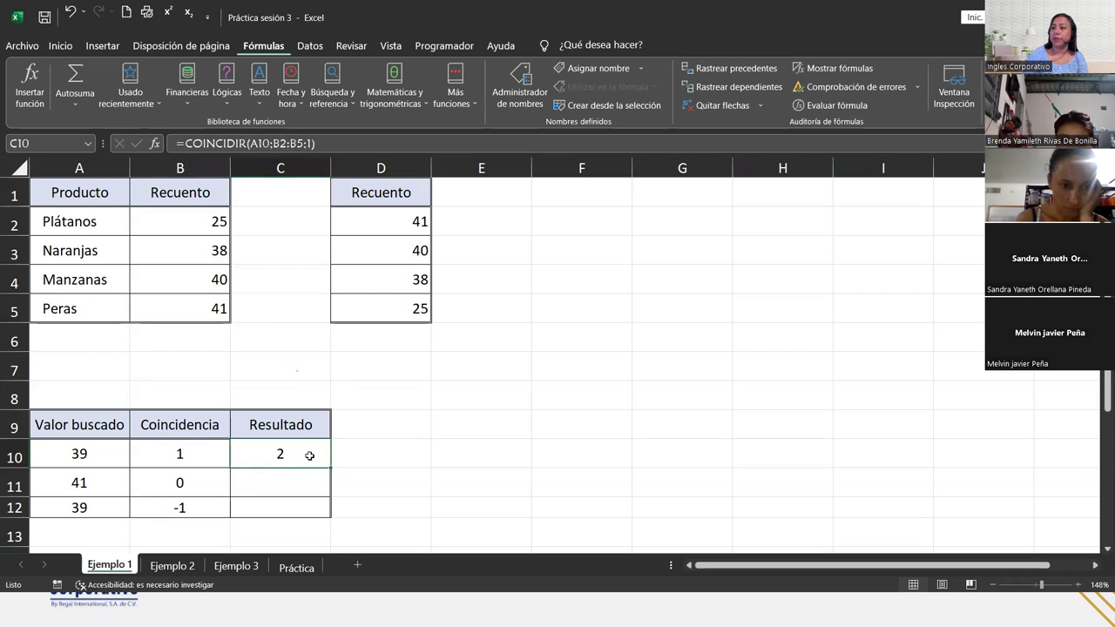
left_click(302, 475)
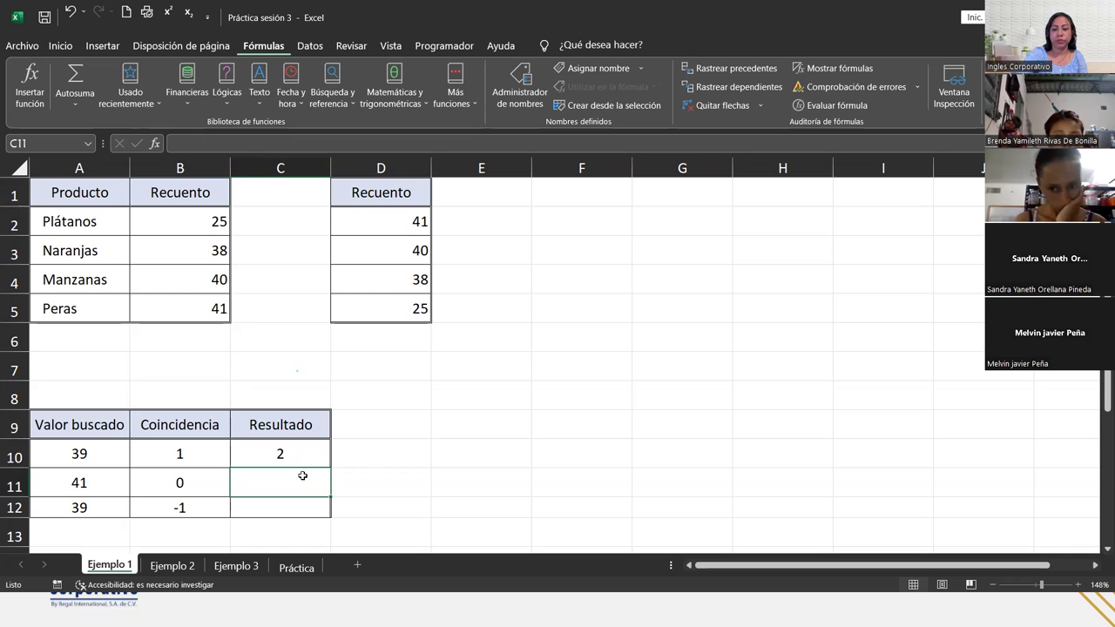
Enter =COINCIDIR(A11;B2:B5;0) in C11 so it returns 4.
type("=")
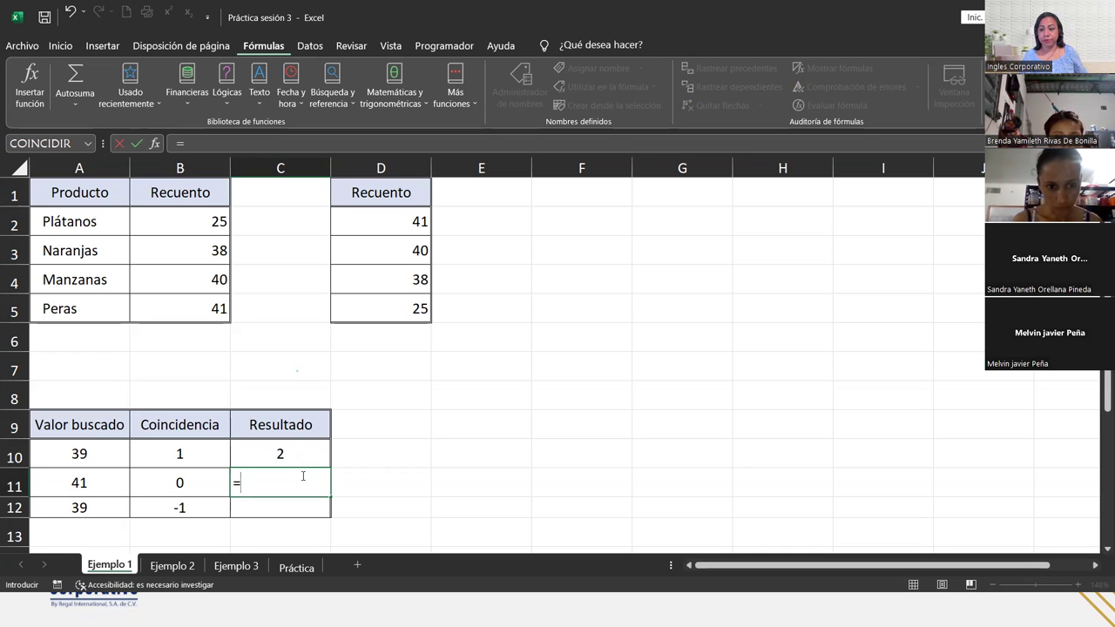
type("c")
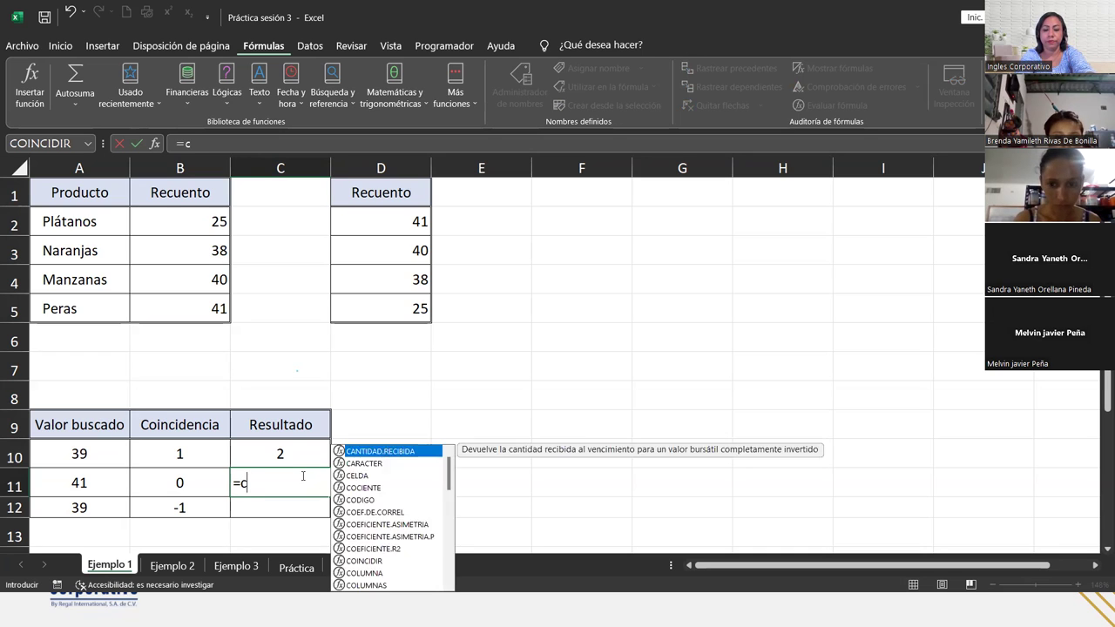
type("oincu")
key("BackSpace")
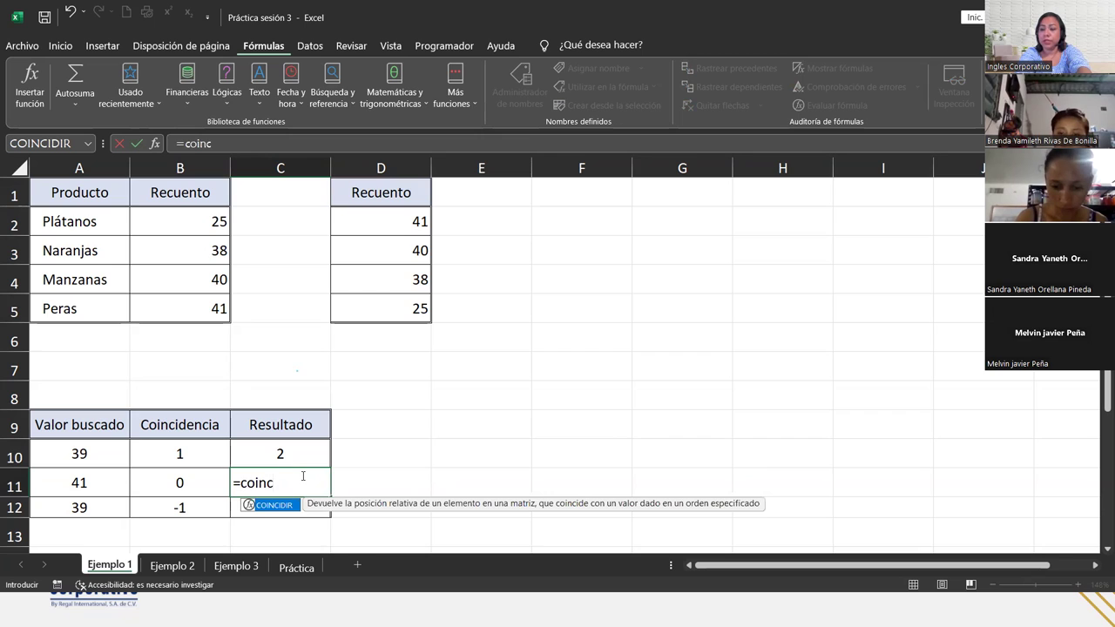
key("Tab")
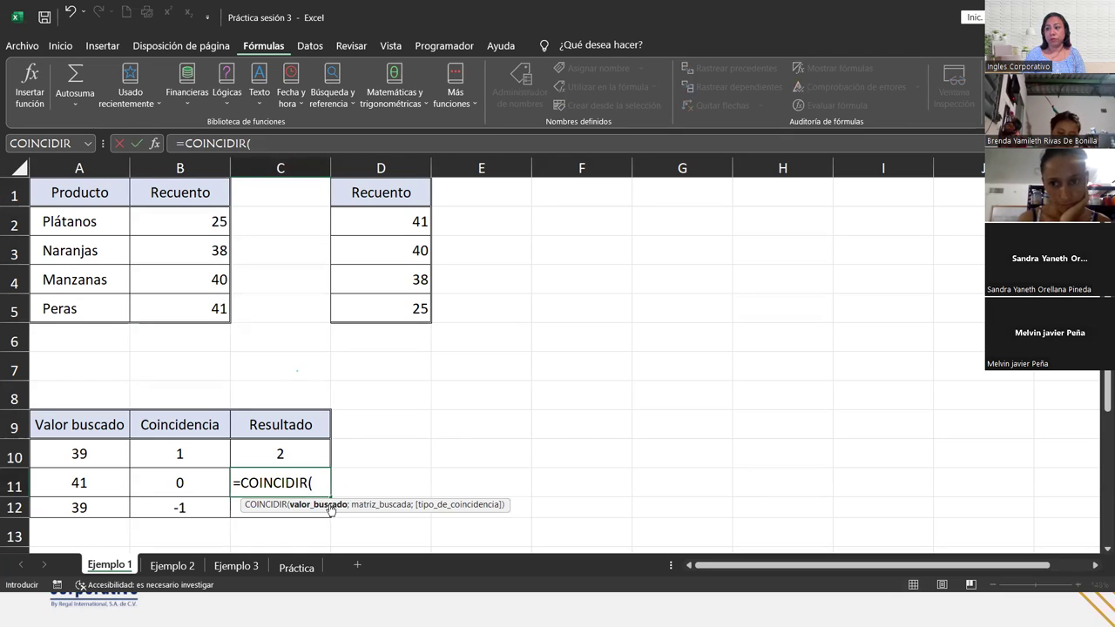
left_click(107, 474)
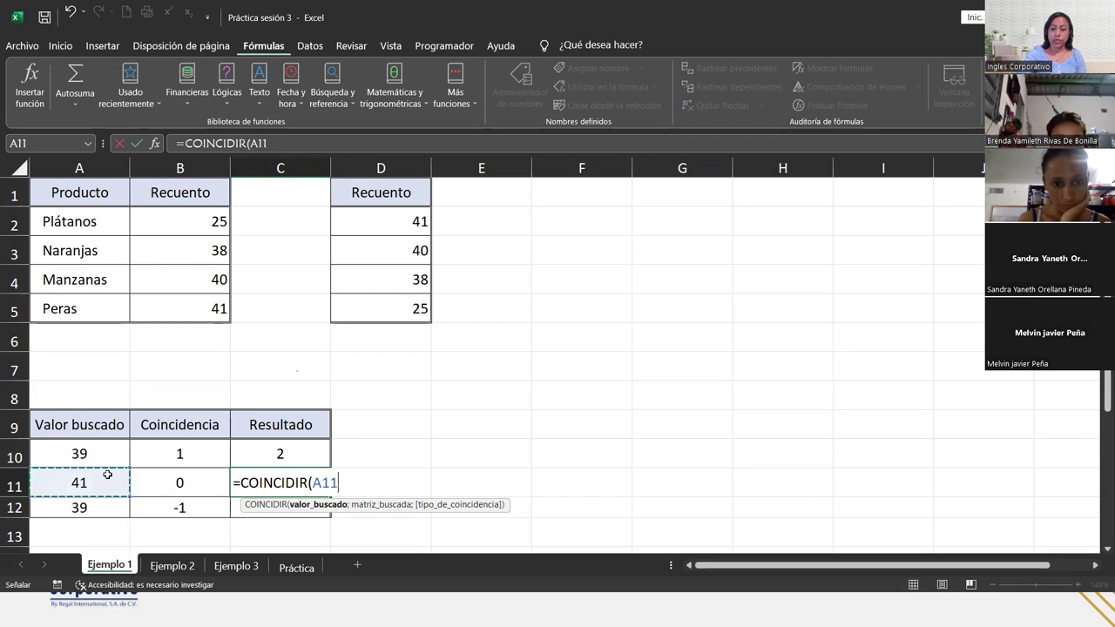
type(";")
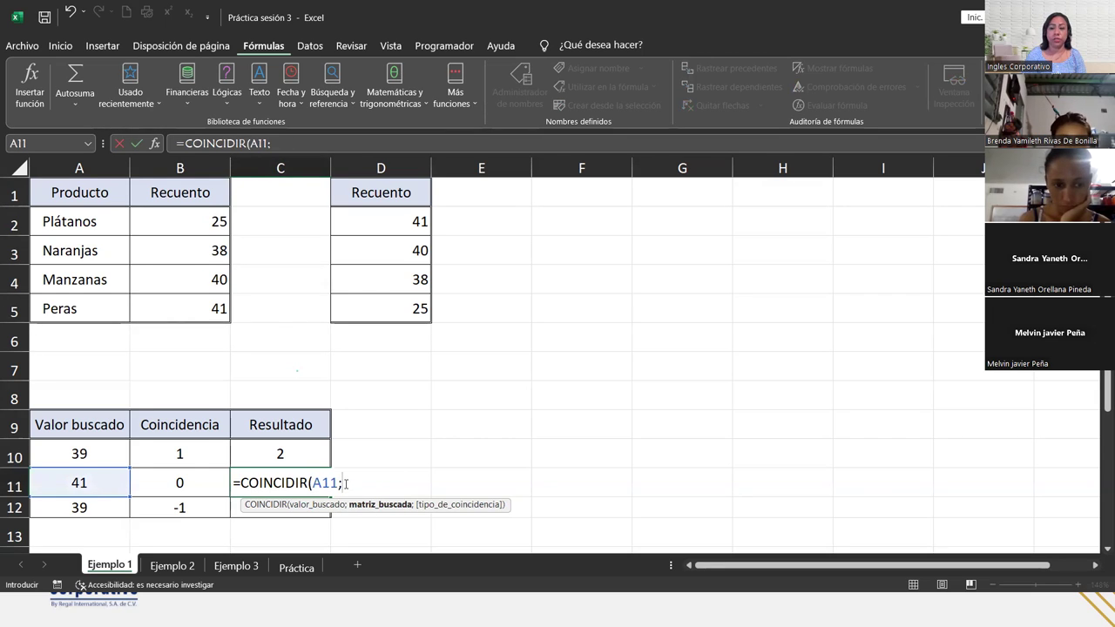
left_click_drag(165, 219, 186, 302)
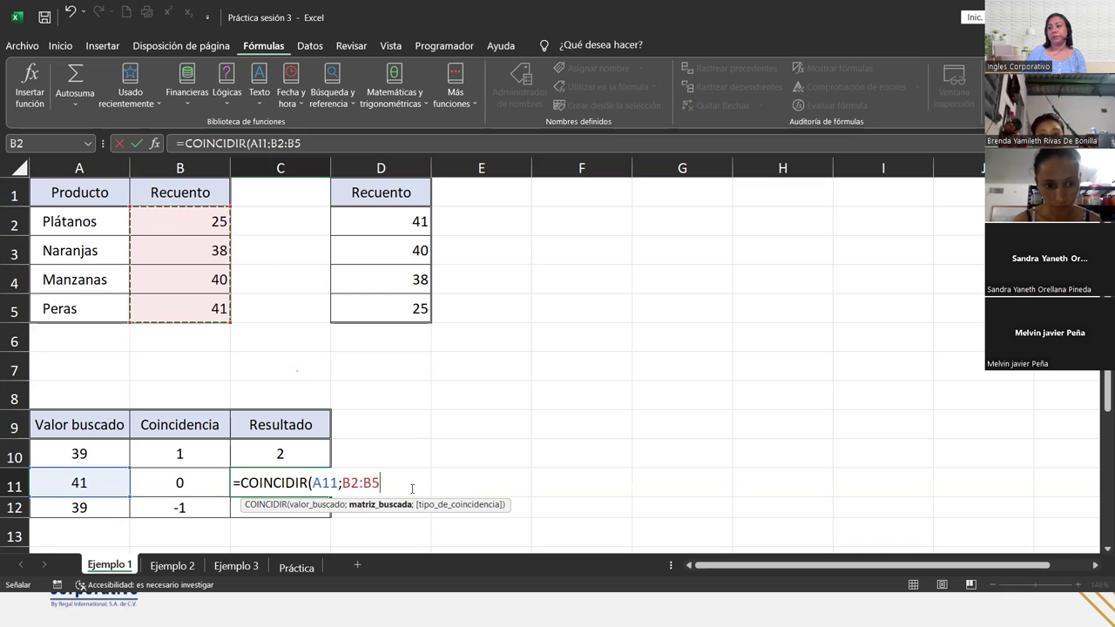
type(";")
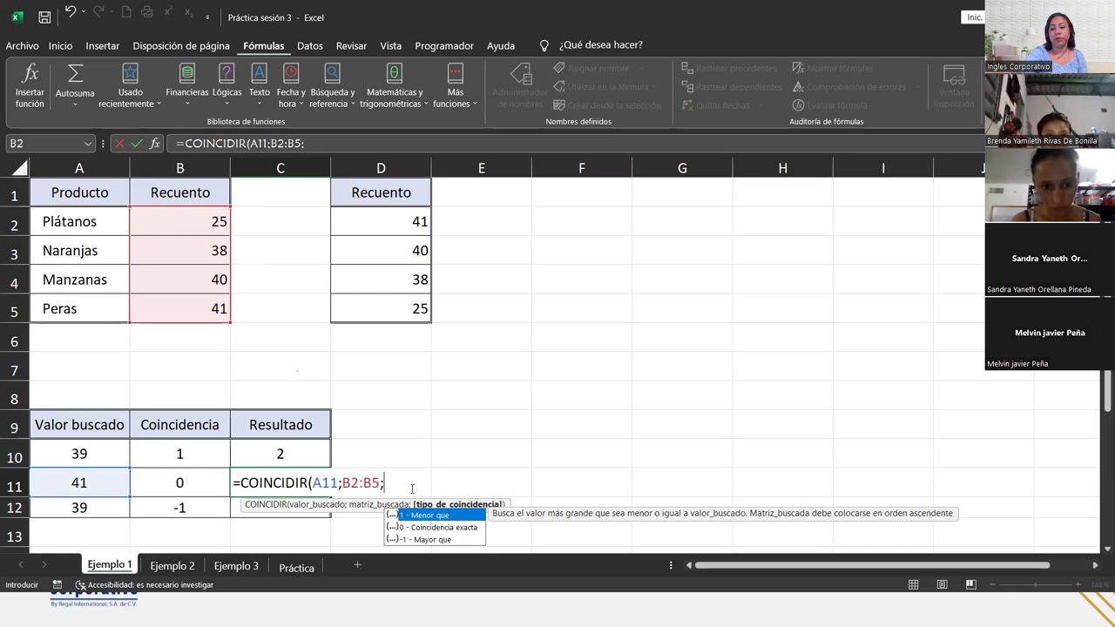
type("0")
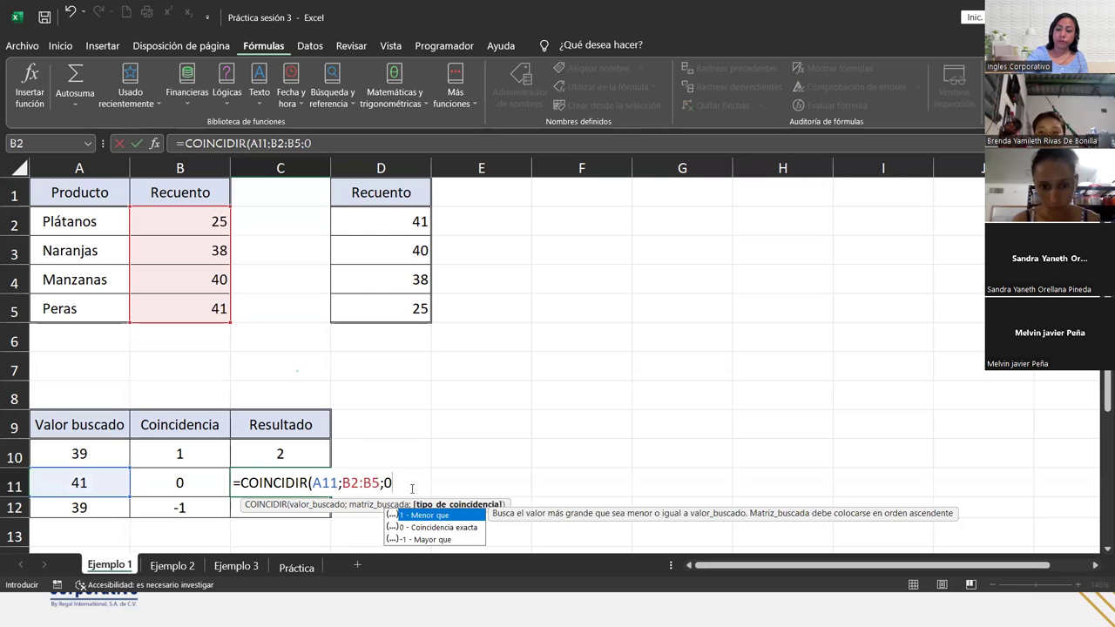
type(")")
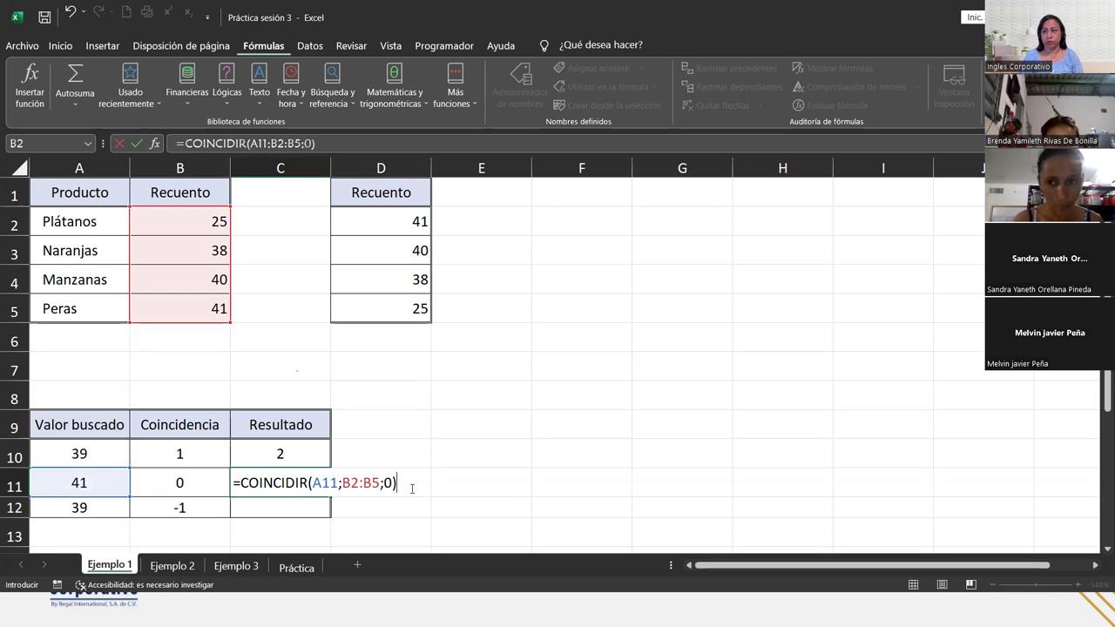
key("Return")
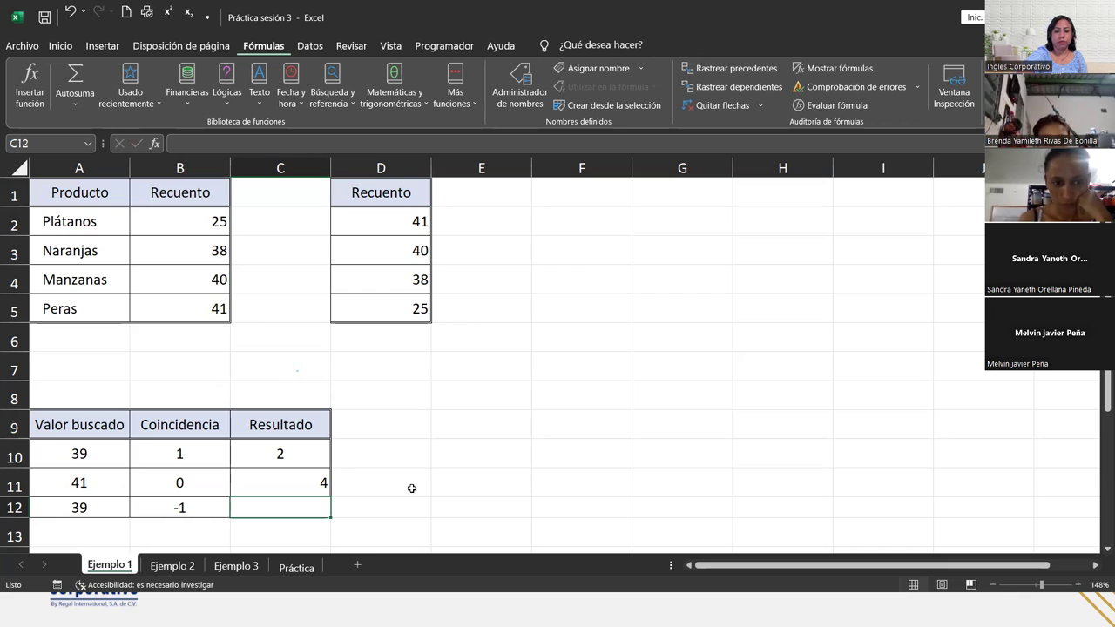
Type =COINCIDIR(A12;B2:B5;-1) into C12 using match type -1.
type("=coin")
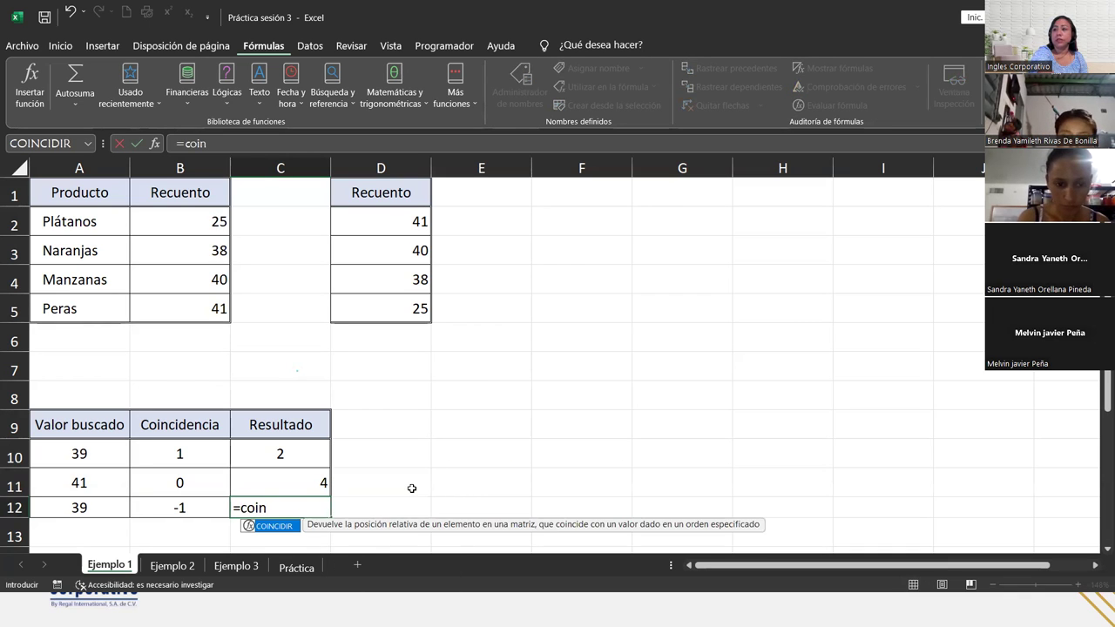
key("Tab")
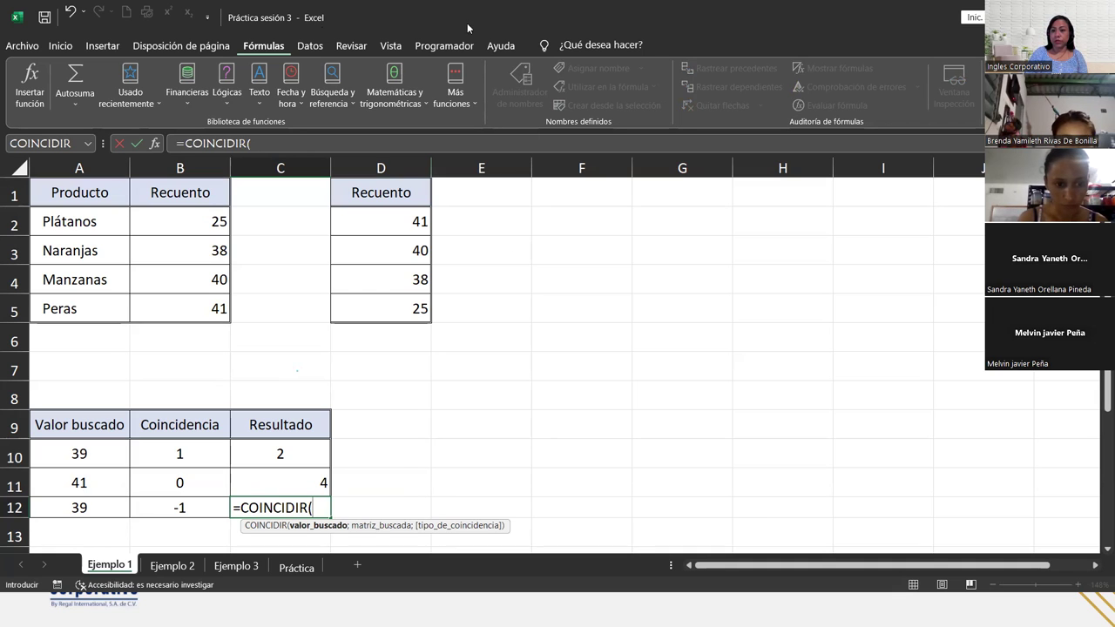
left_click(77, 512)
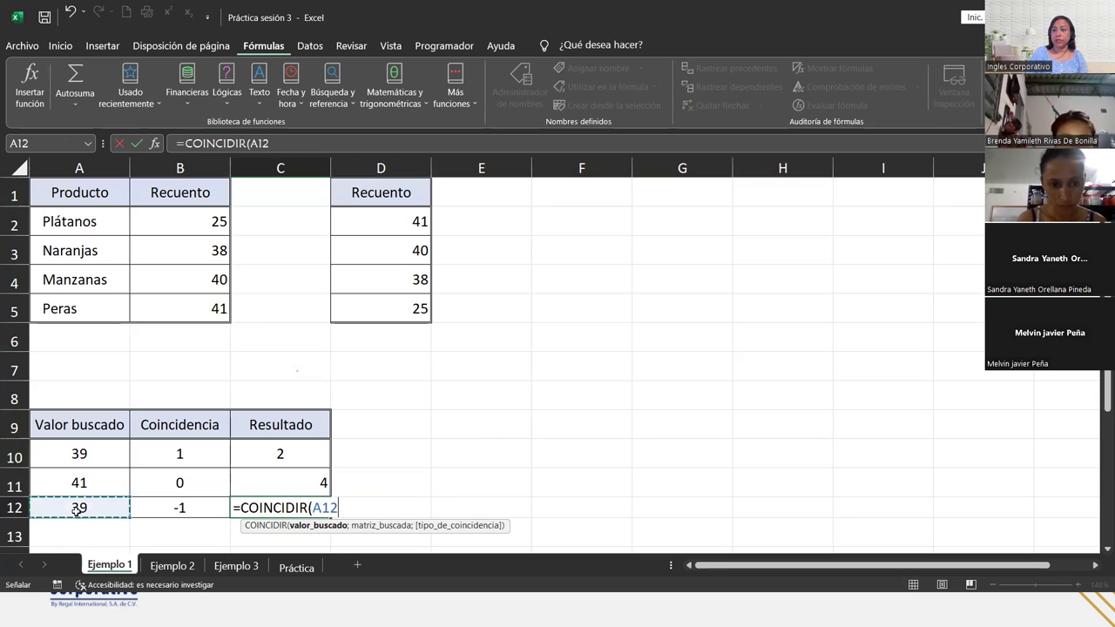
type(";")
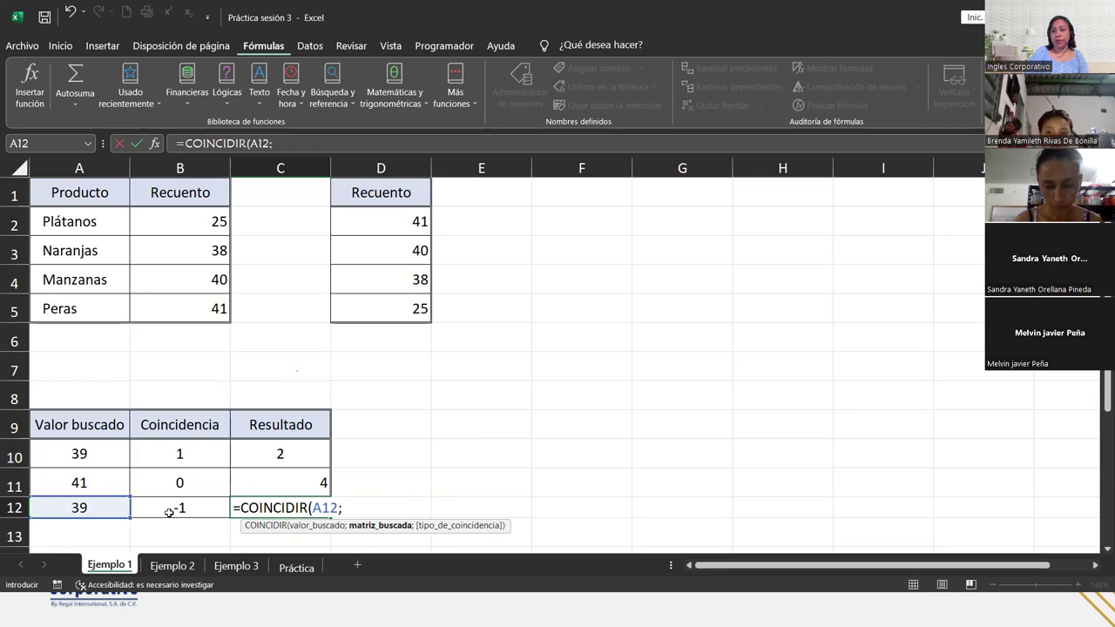
left_click_drag(172, 215, 177, 302)
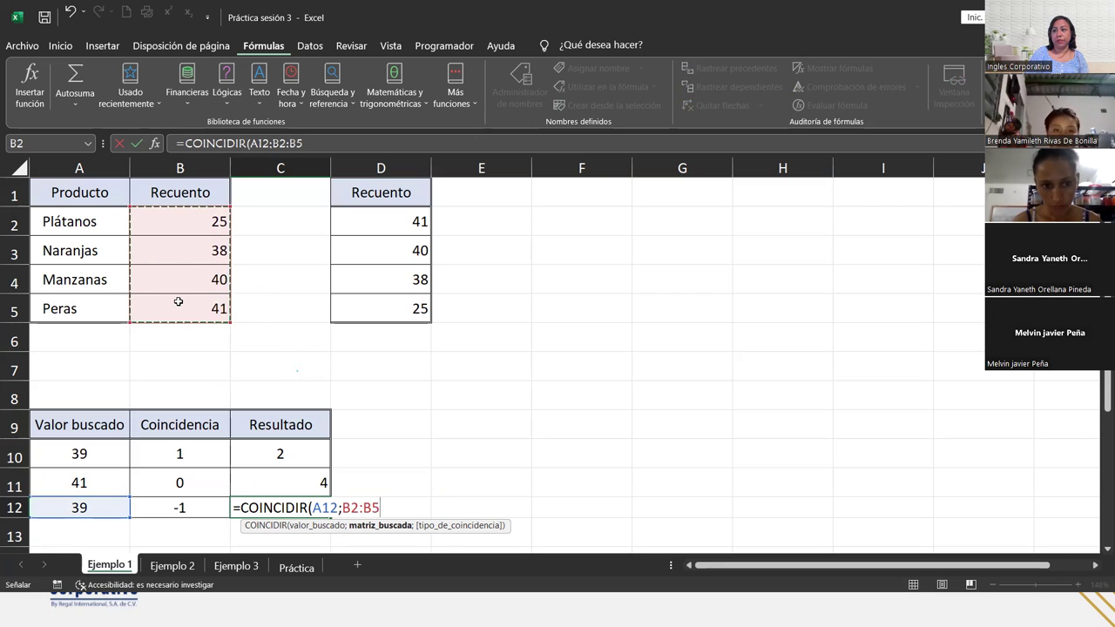
type(";")
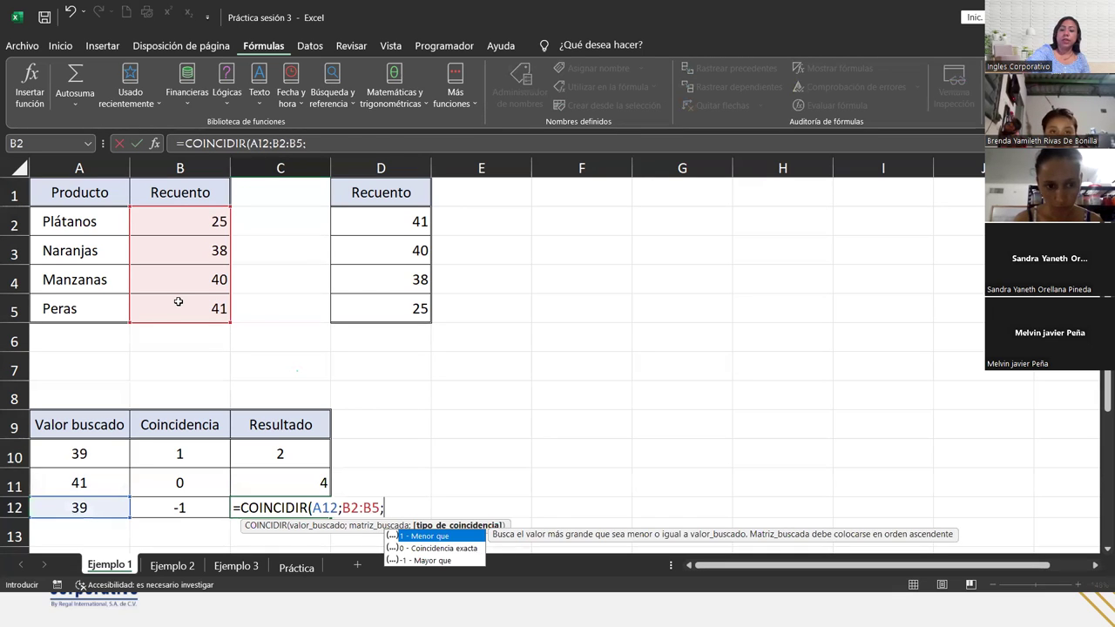
type("-")
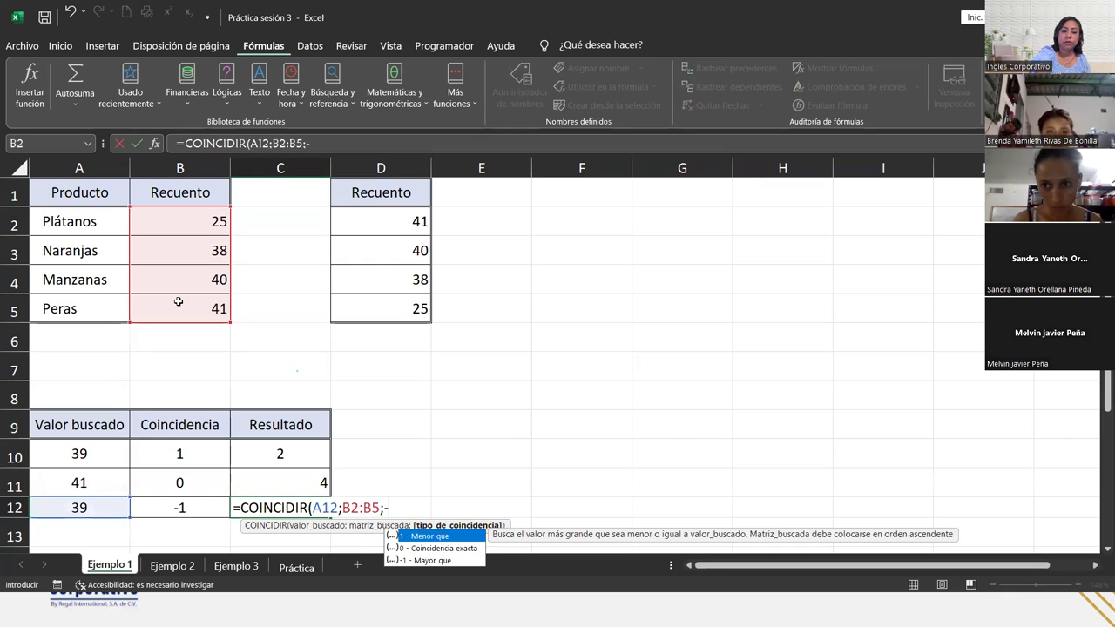
type("1)")
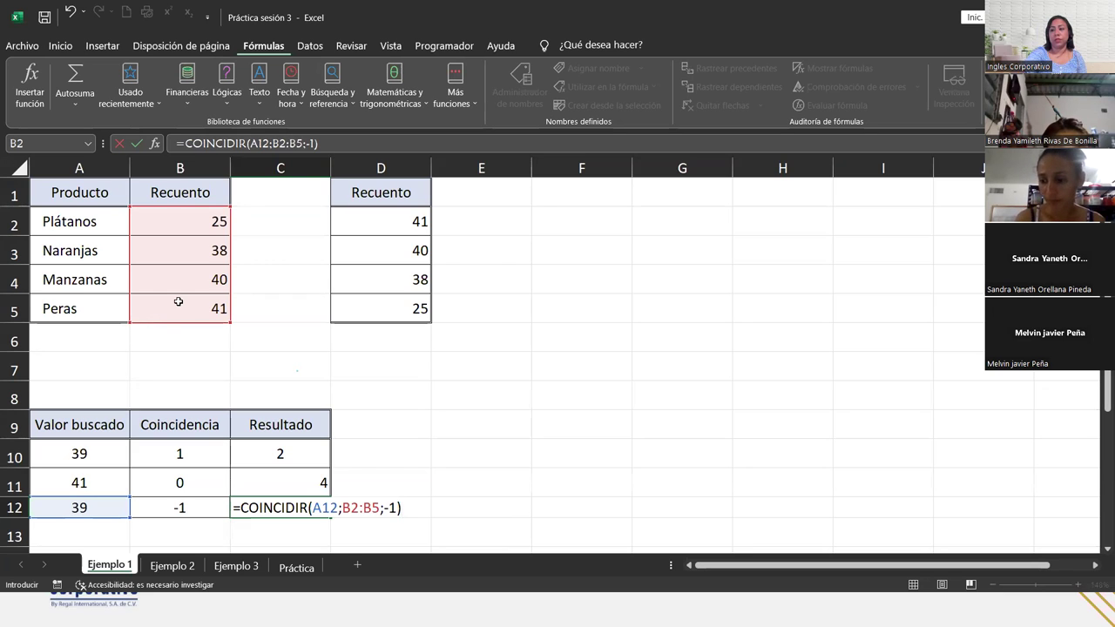
Confirm =COINCIDIR(A12;B2:B5;-1) in C12 and check that it returns #N/D.
key("Return")
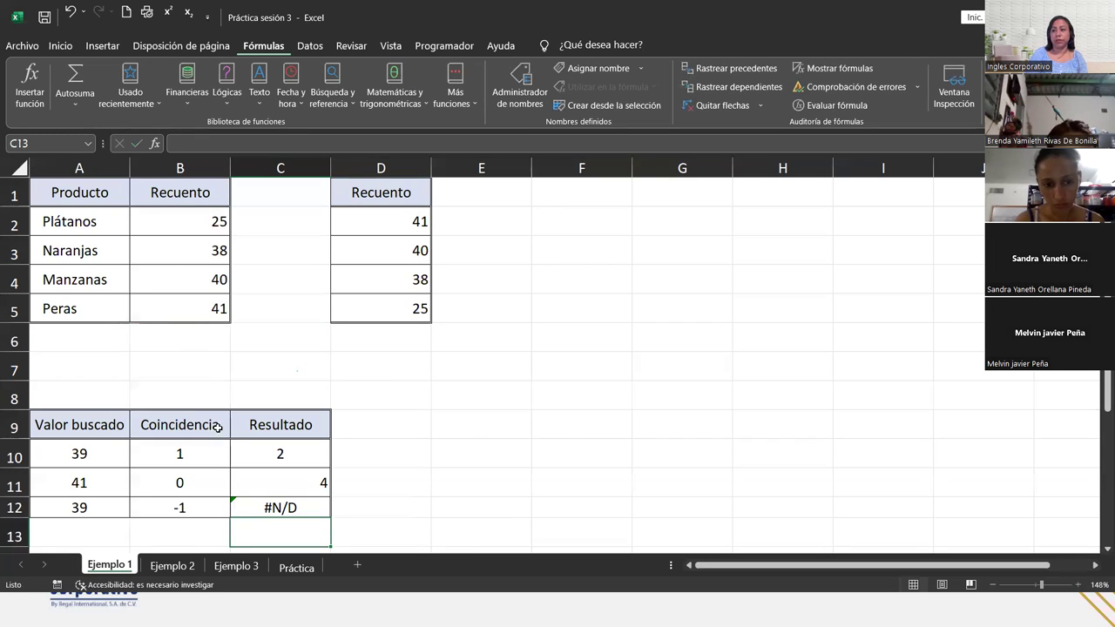
left_click(269, 506)
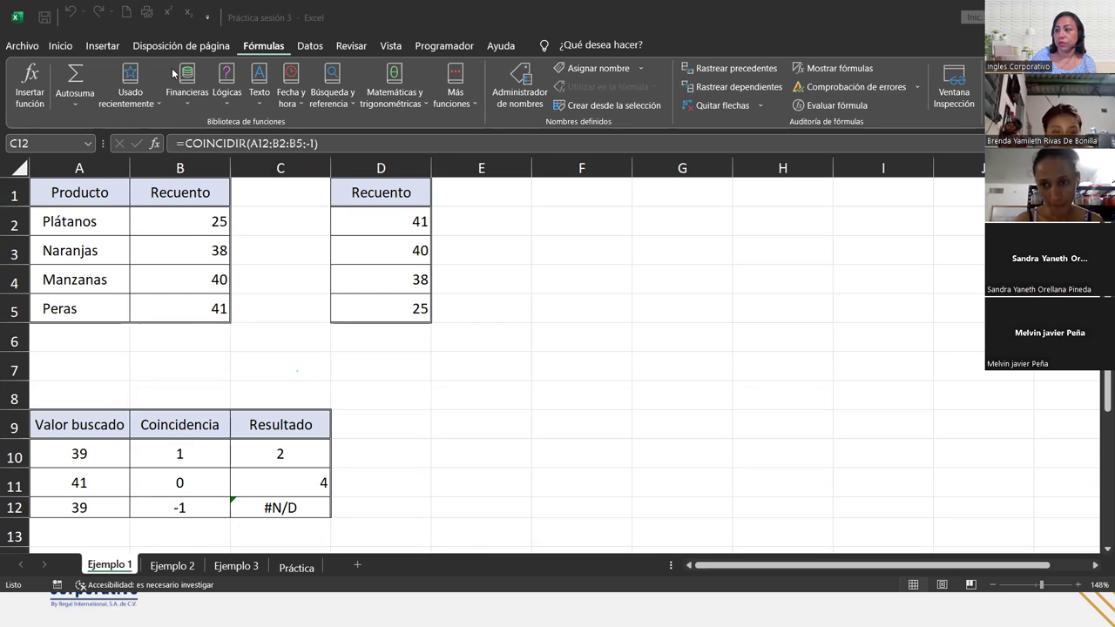
Enter =COINCIDIR(A12;D2:D5;-1) in D12 to match 39 against the descending list.
left_click(306, 509)
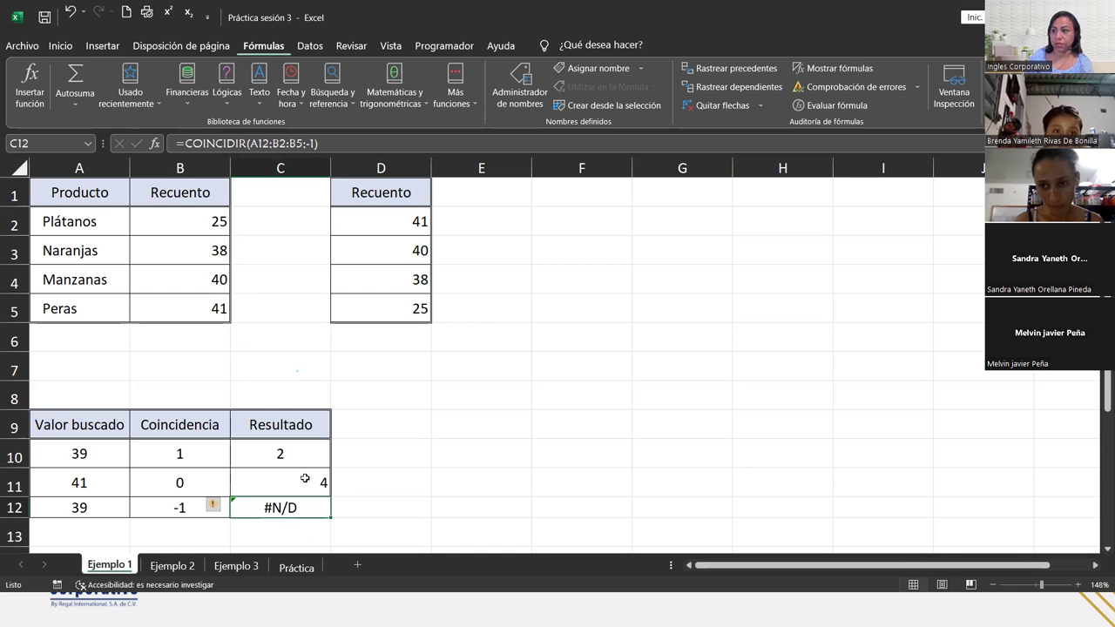
left_click(341, 510)
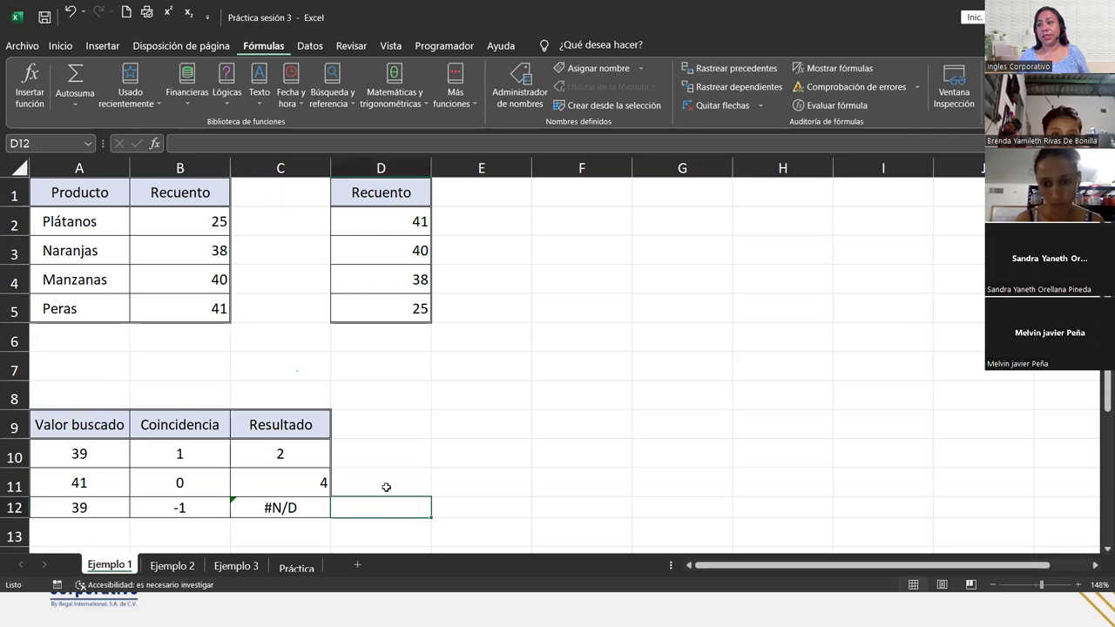
type("=")
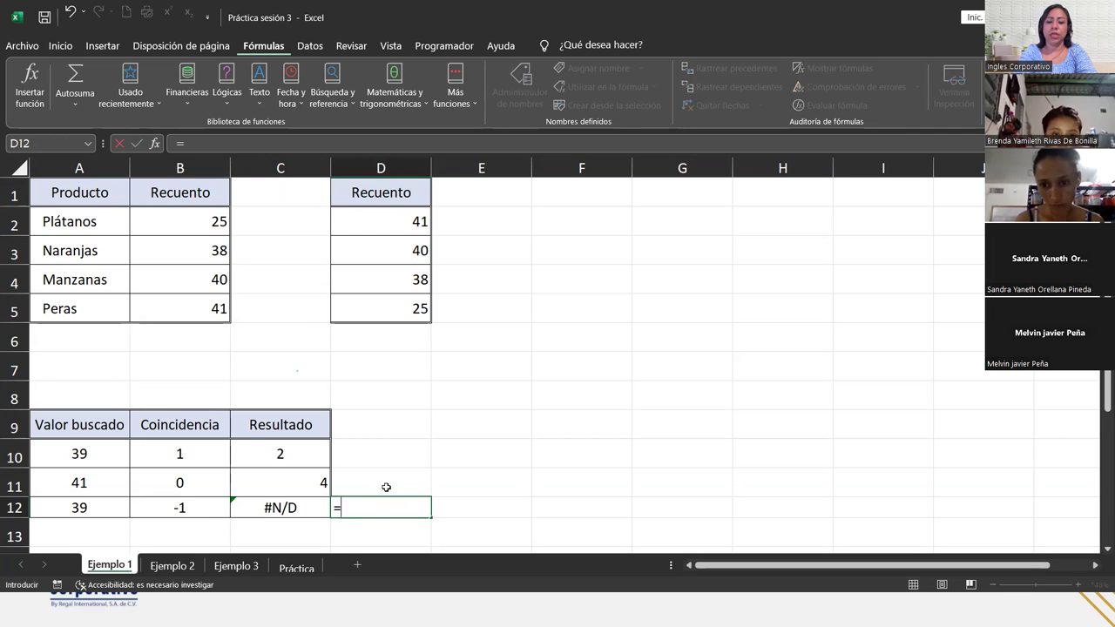
type("coinc")
key("Tab")
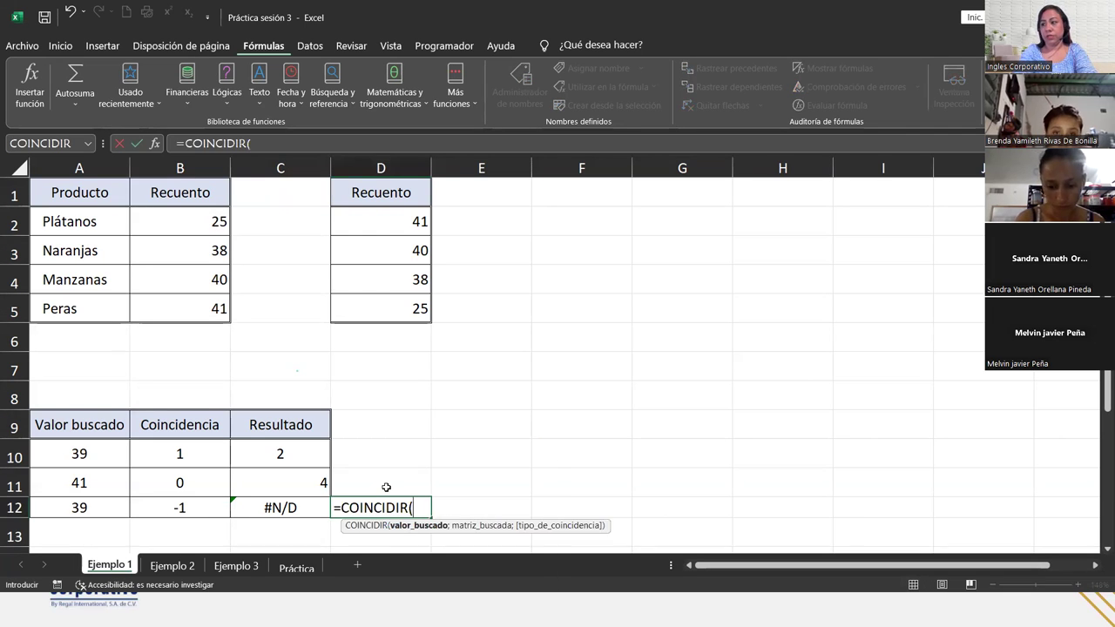
left_click(51, 507)
type(";")
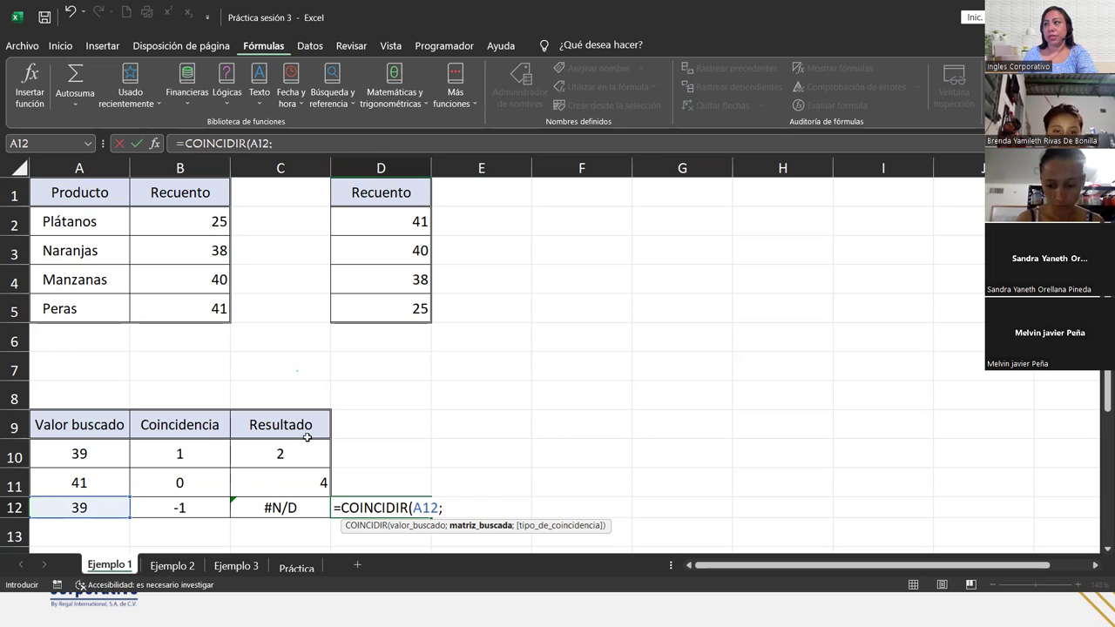
left_click_drag(379, 221, 393, 302)
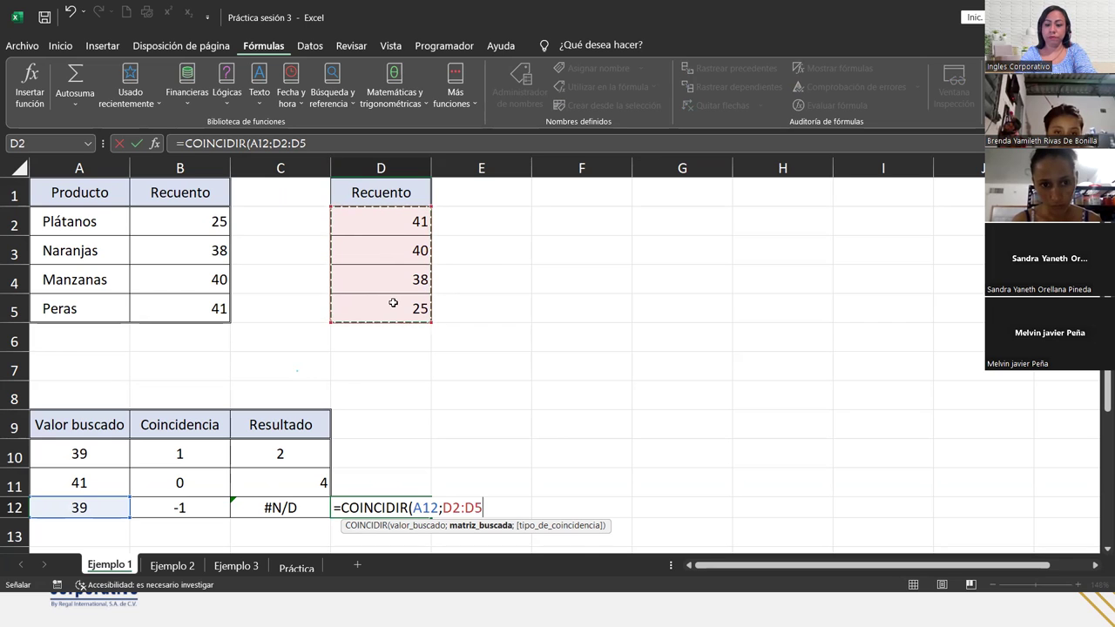
type(";")
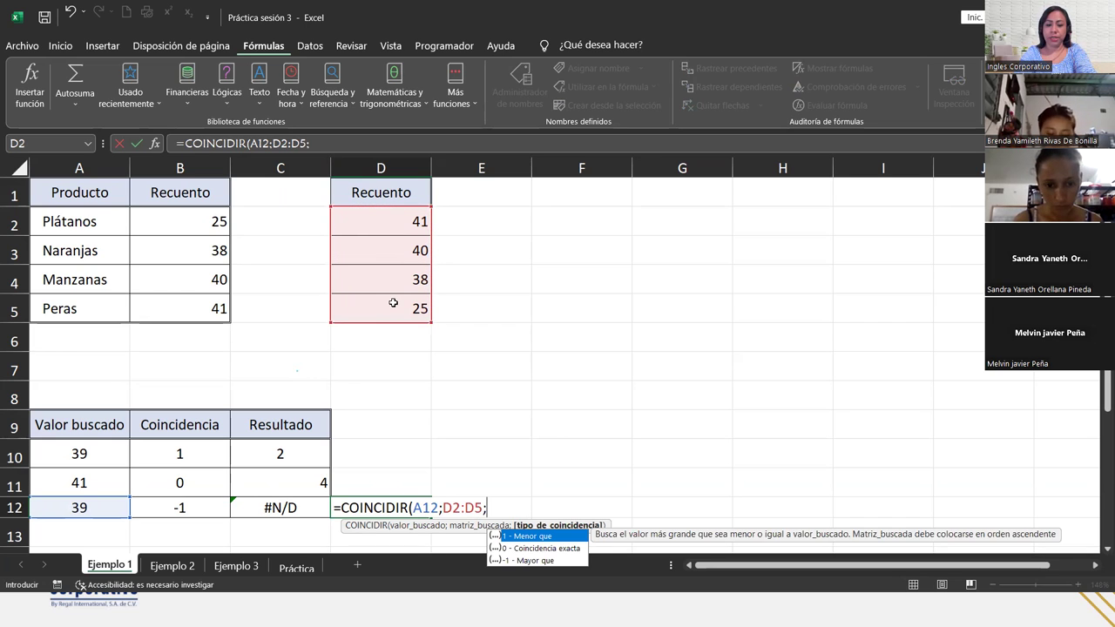
type("-1")
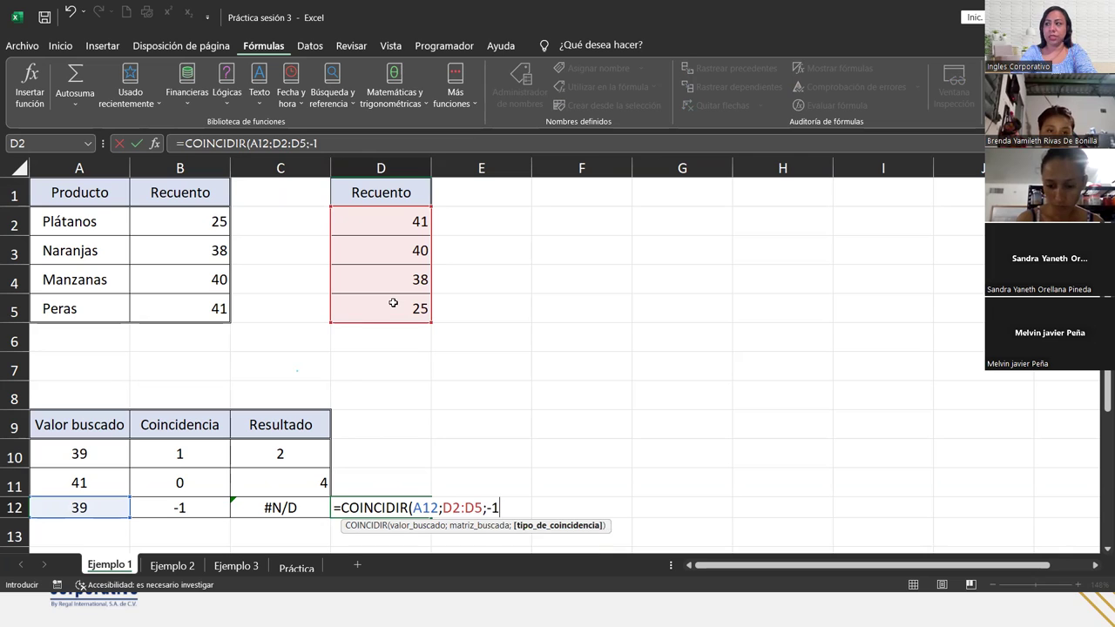
type(")")
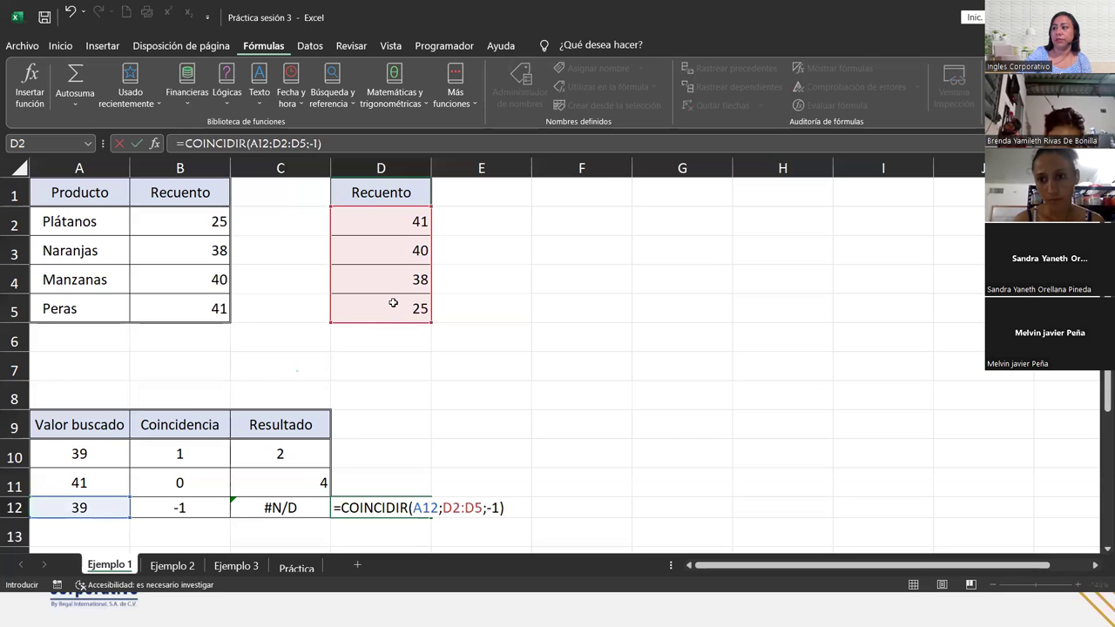
key("Return")
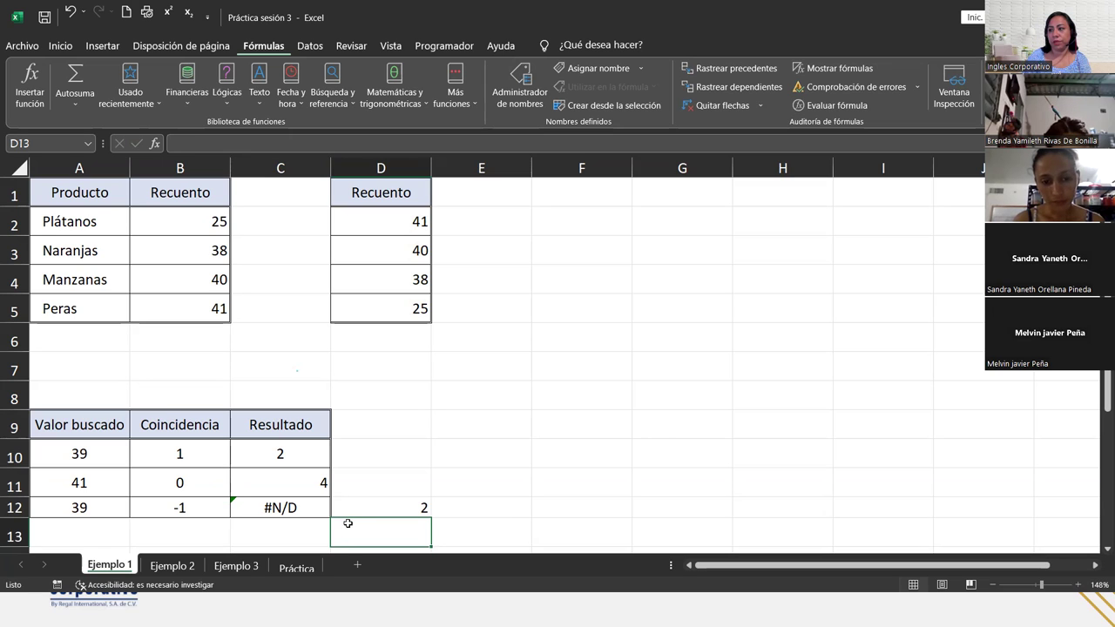
left_click(348, 492)
left_click(358, 501)
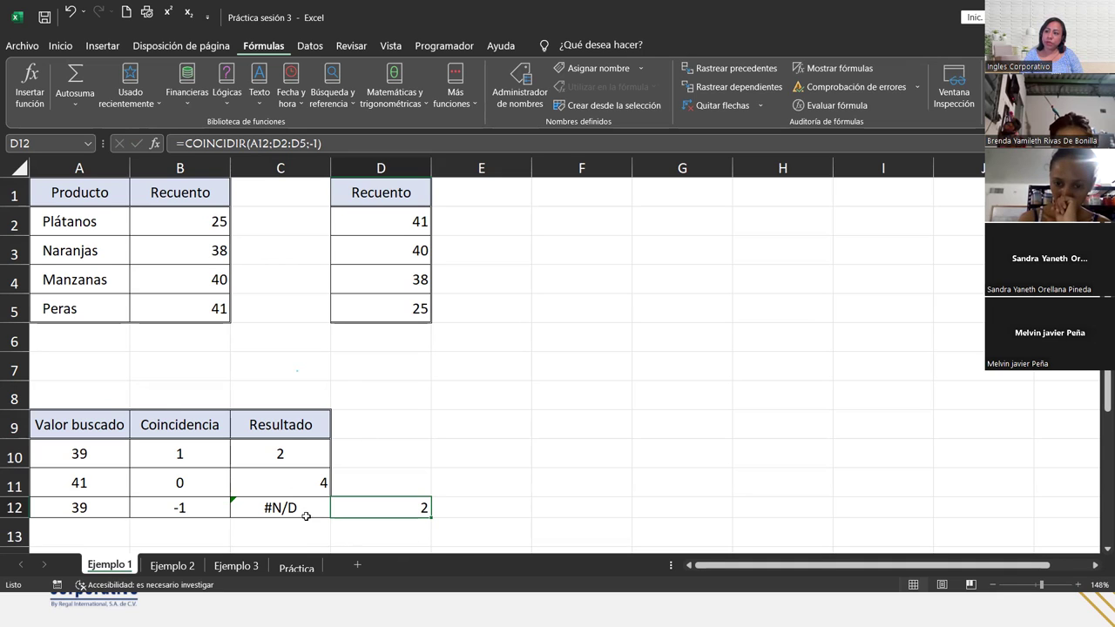
left_click(302, 449)
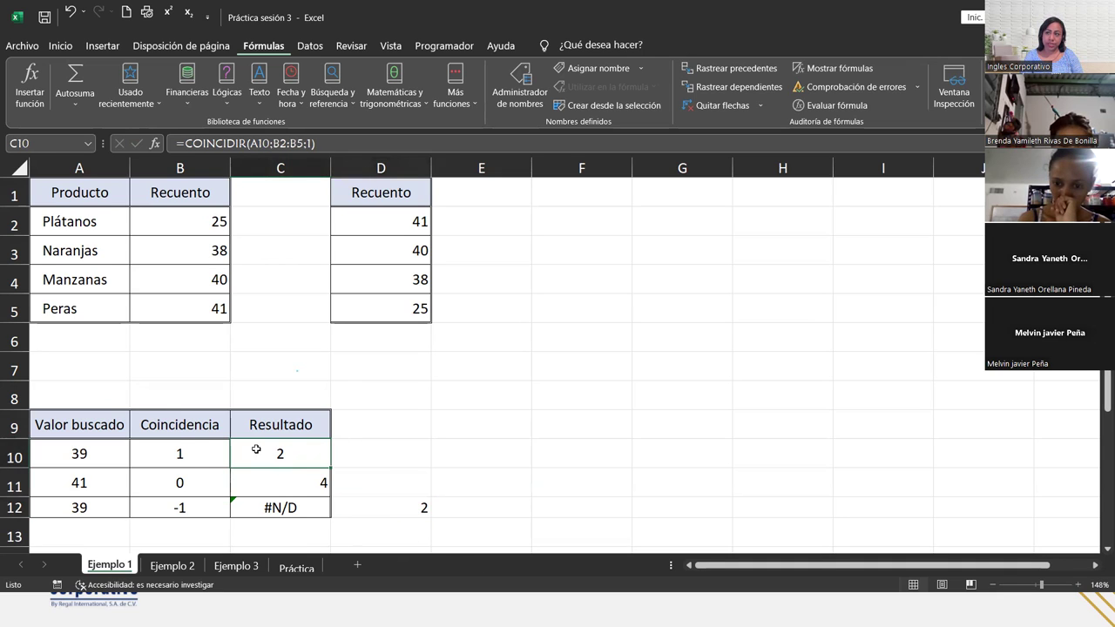
left_click(193, 446)
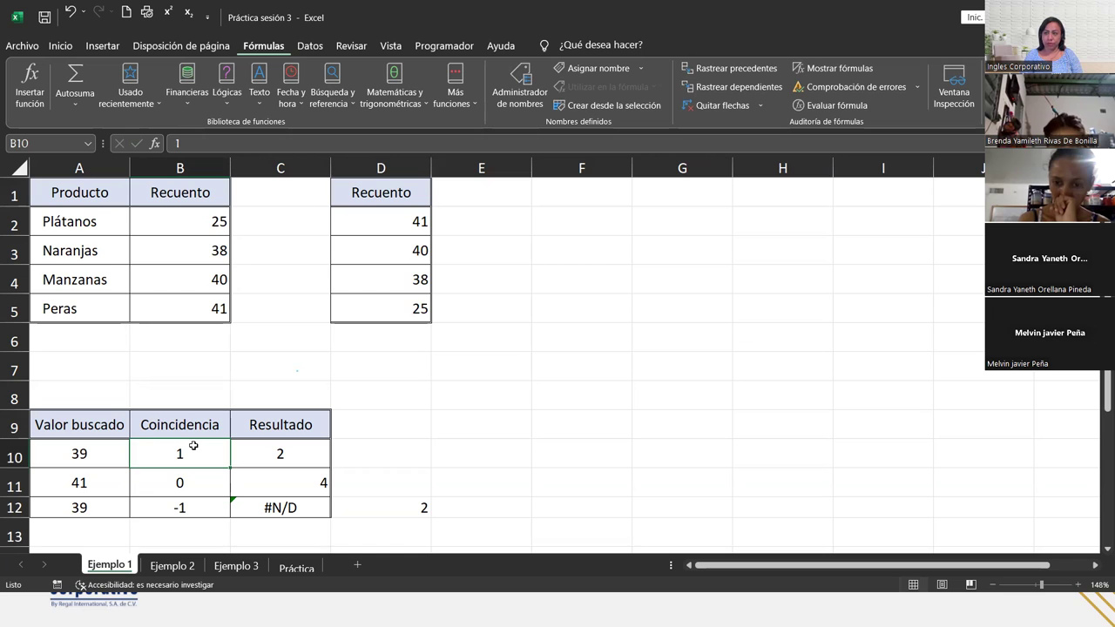
left_click(88, 230)
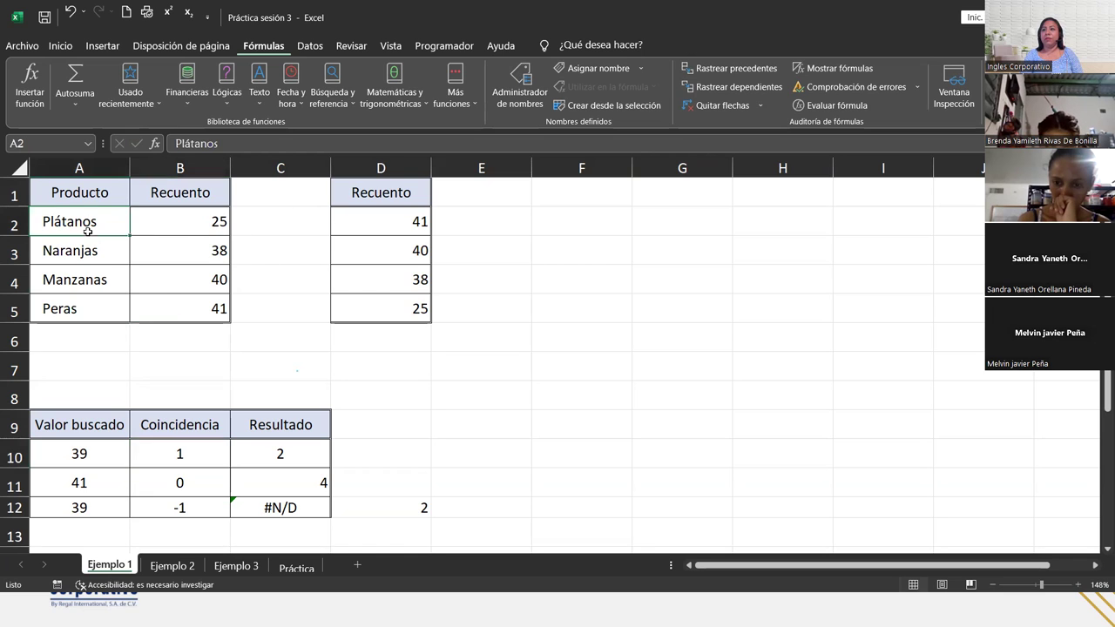
Sort the product table A to Z from Datos, then undo it and reselect B2:B5.
left_click(301, 45)
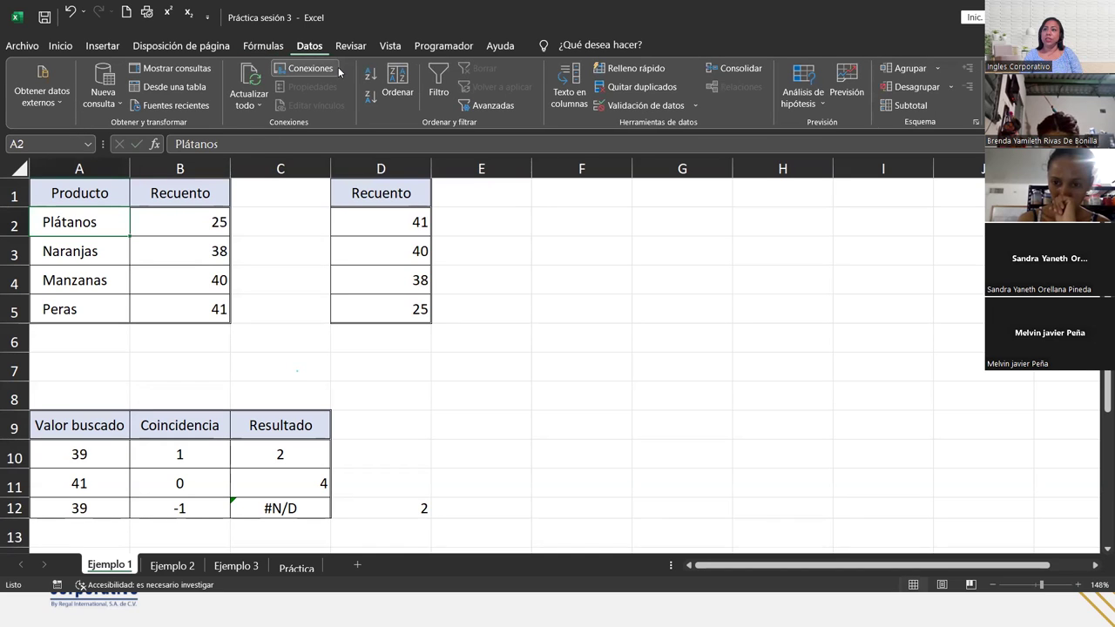
left_click(367, 74)
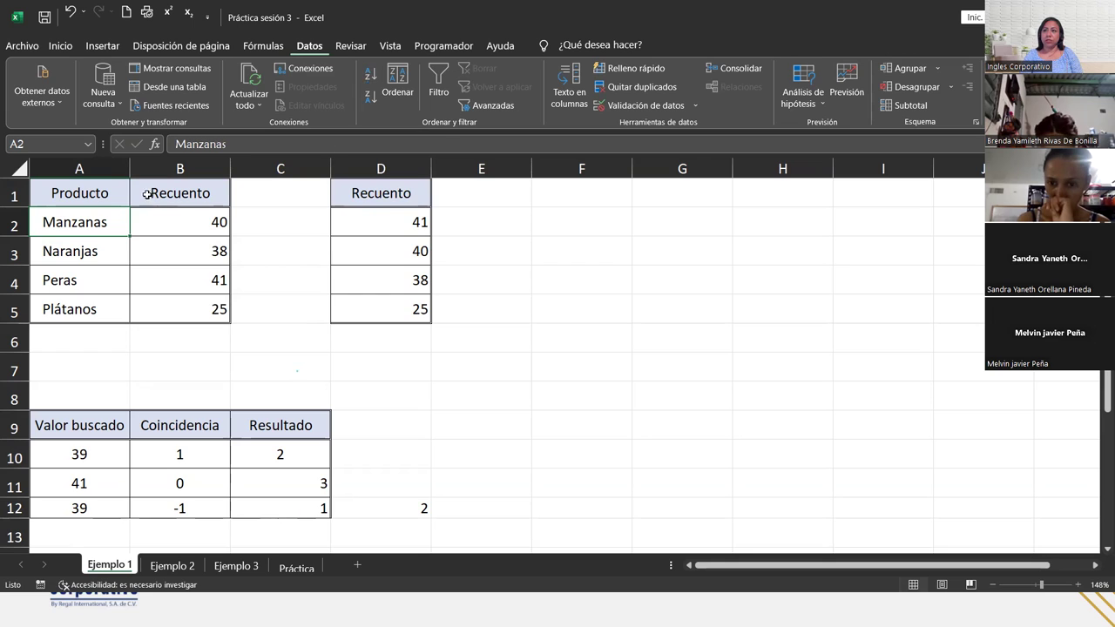
left_click_drag(174, 218, 197, 302)
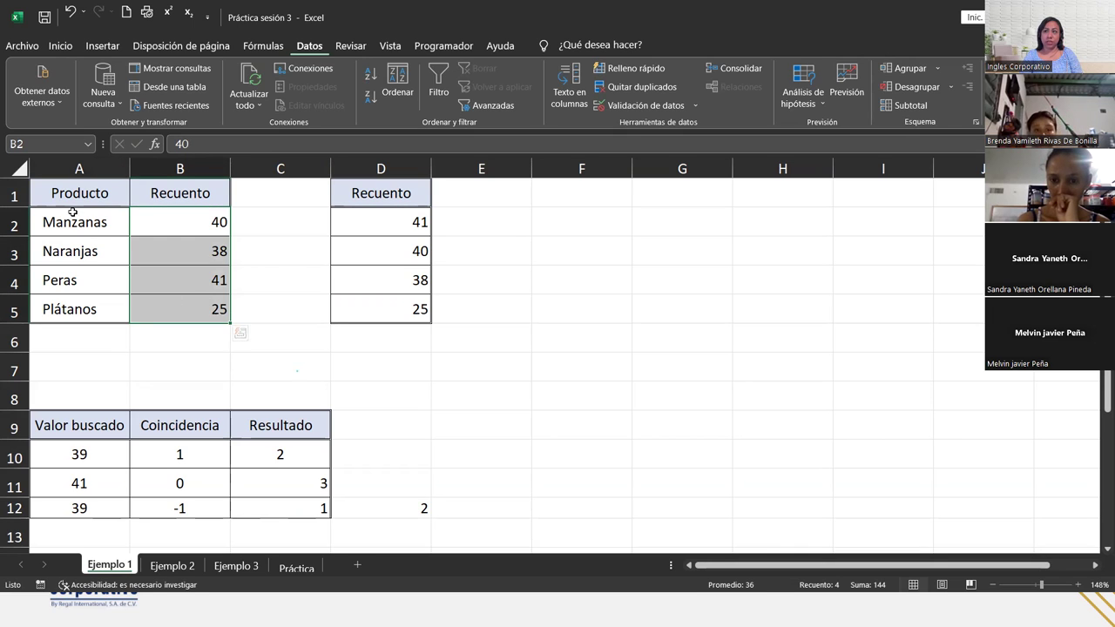
left_click(70, 12)
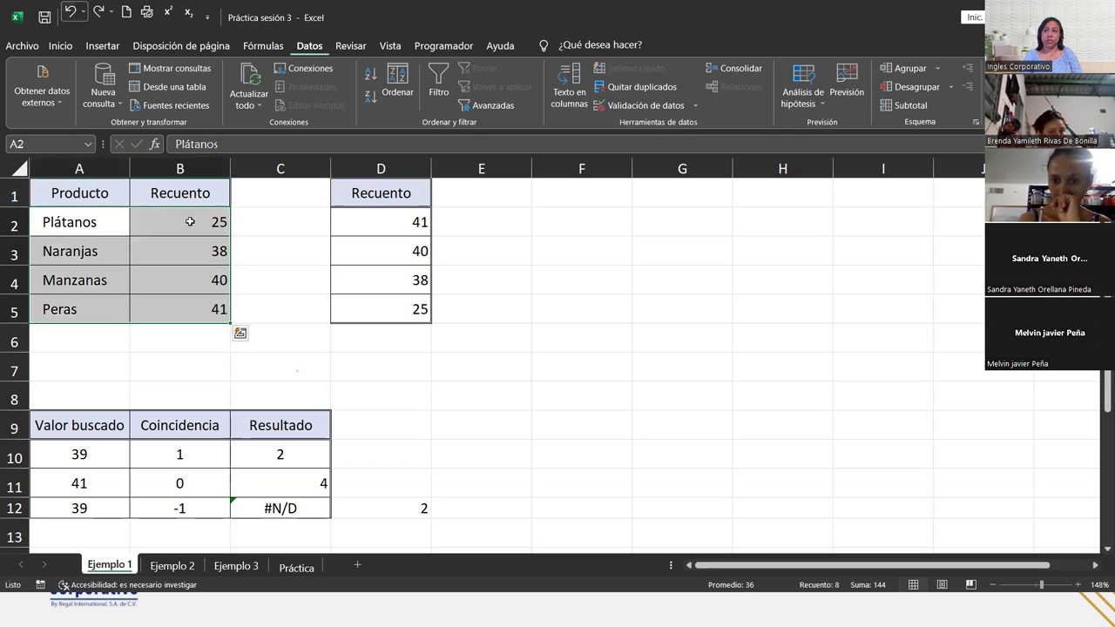
left_click(197, 220)
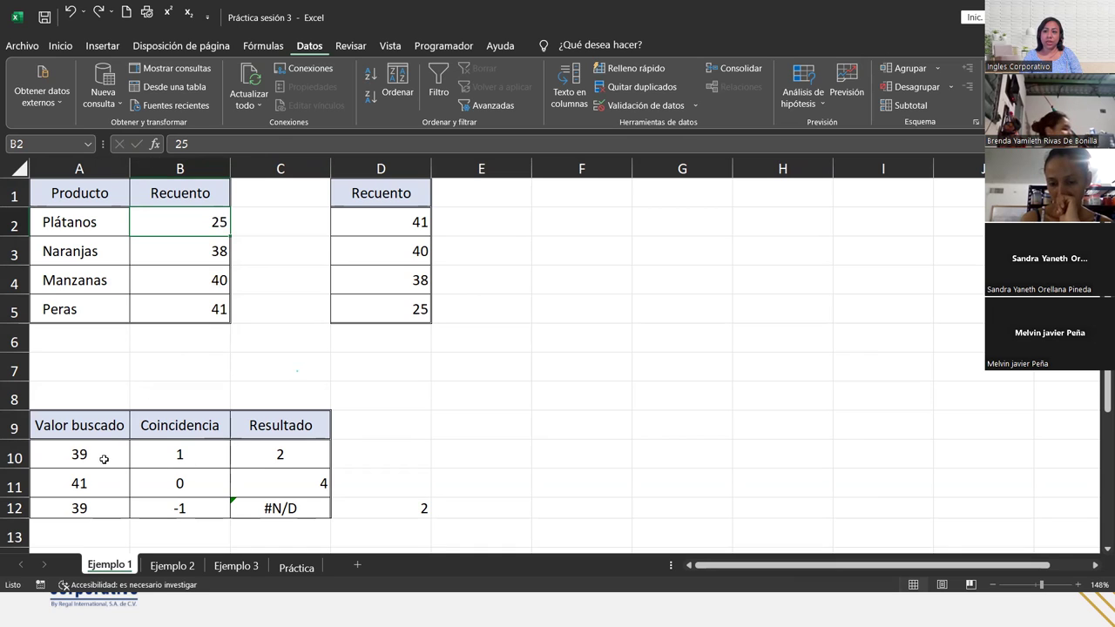
left_click_drag(175, 223, 204, 304)
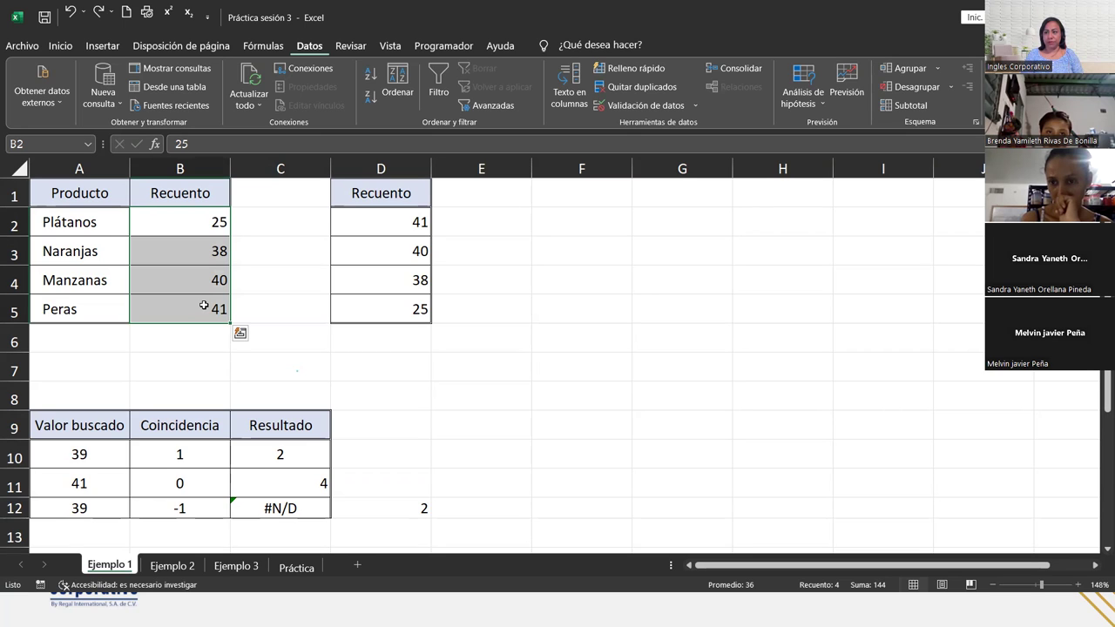
left_click(113, 482)
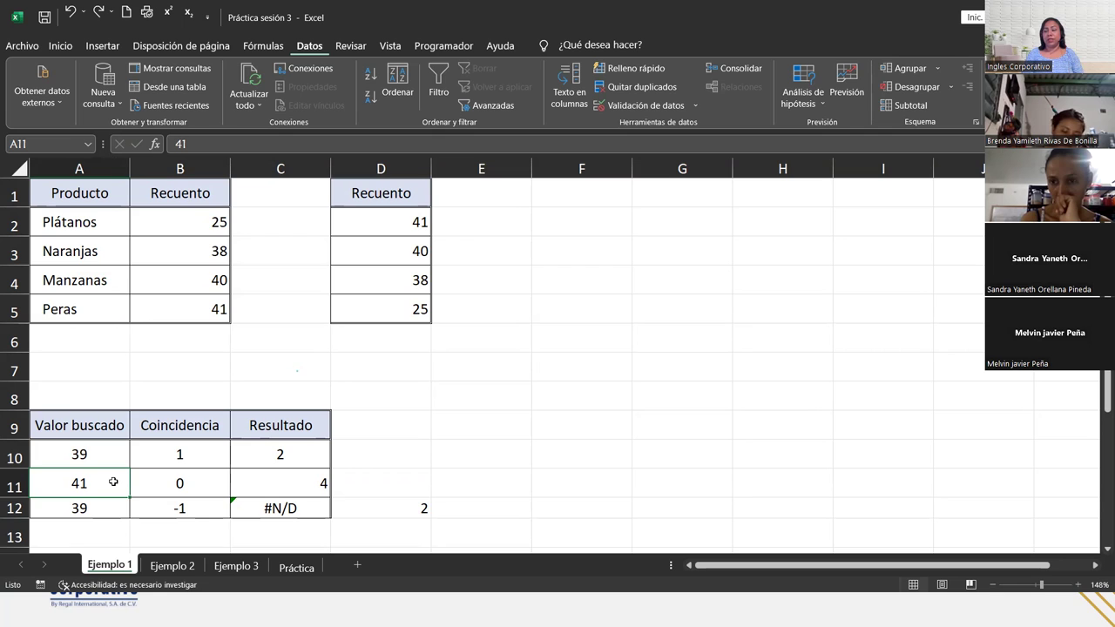
double_click(113, 482)
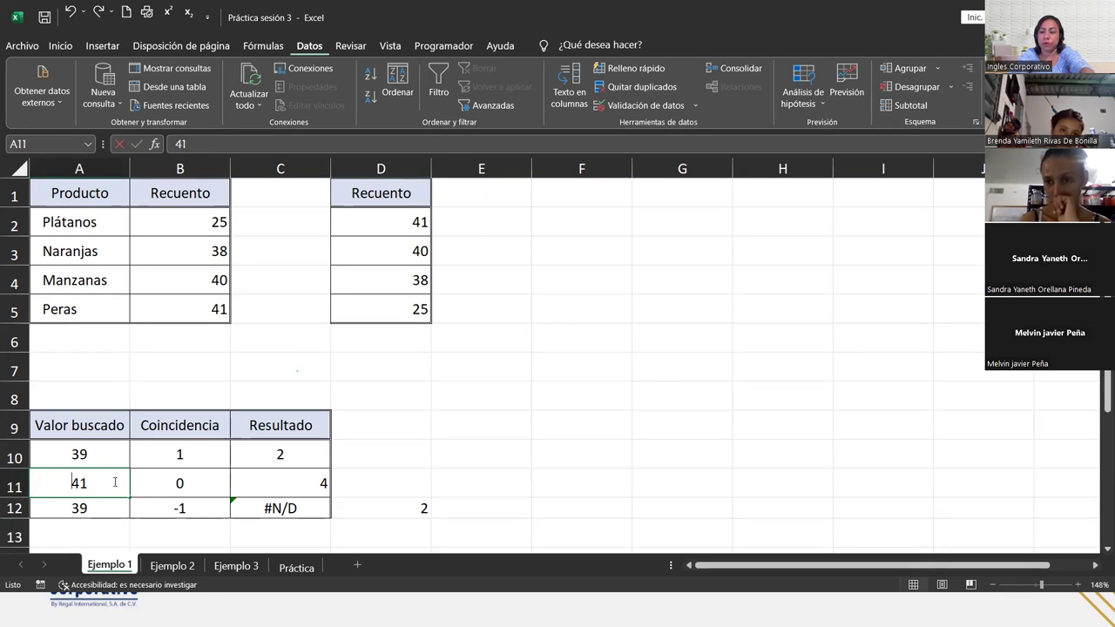
key("BackSpace")
type("2")
key("Return")
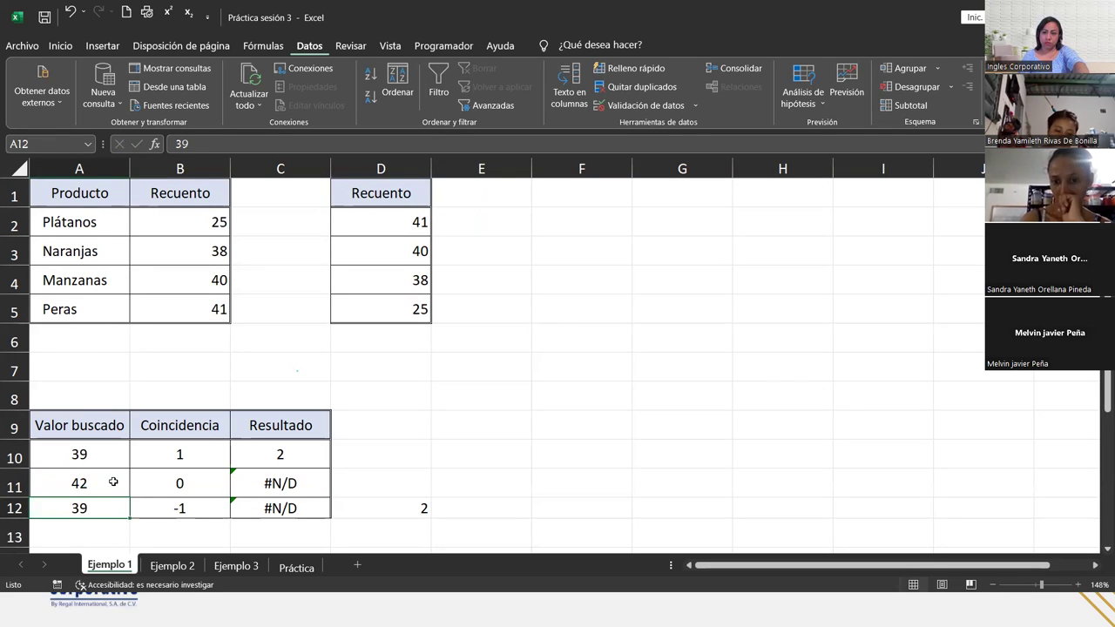
left_click(318, 481)
left_click(121, 478)
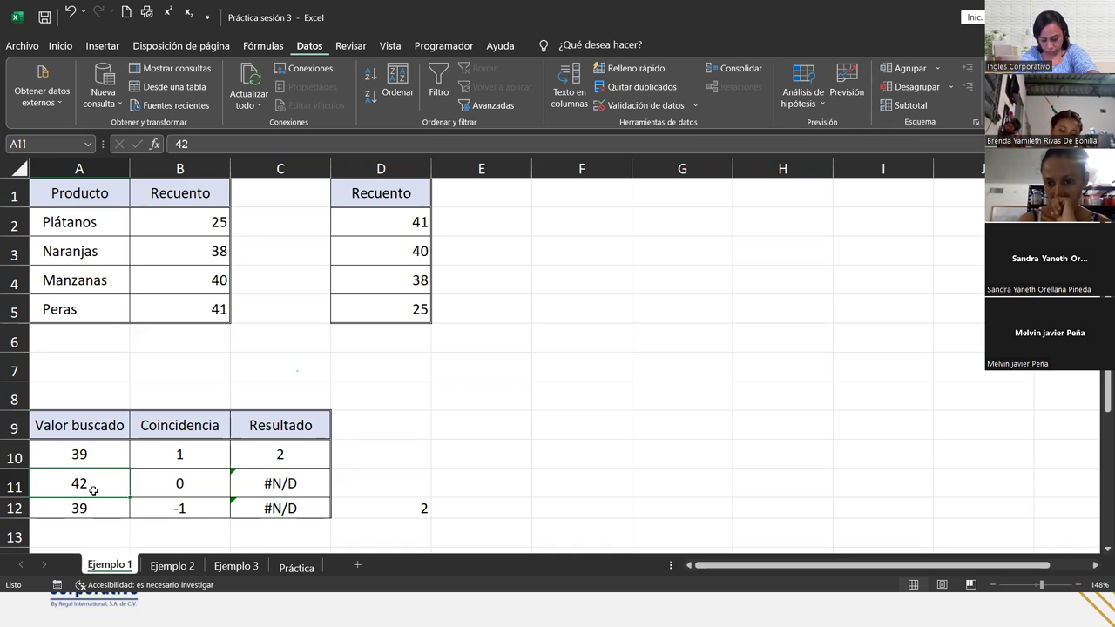
type("35")
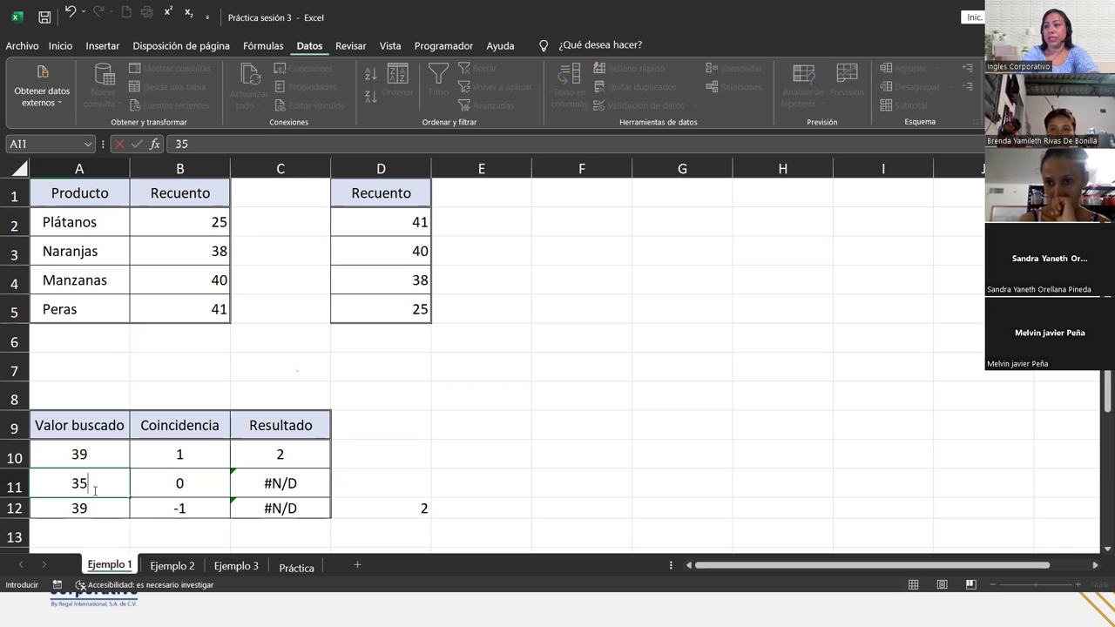
key("Return")
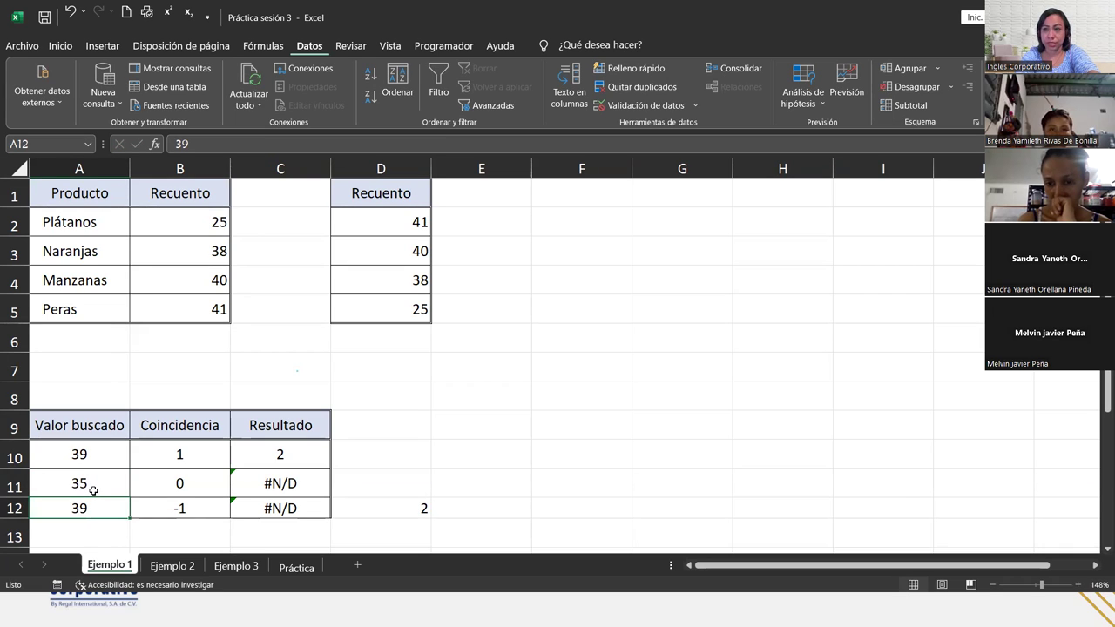
left_click(93, 490)
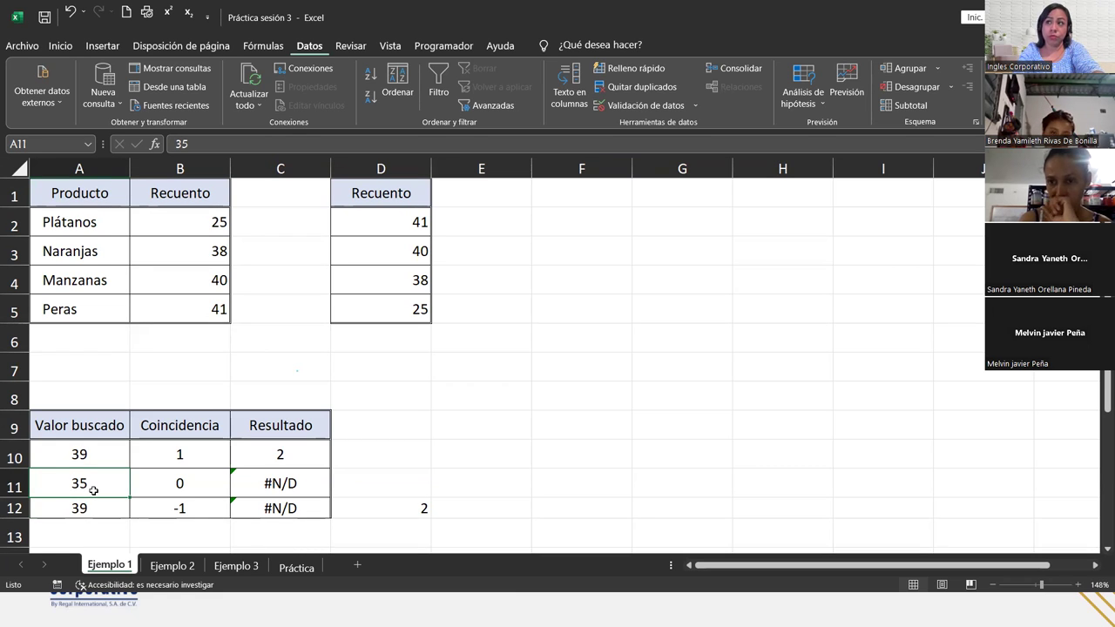
type("41")
key("Return")
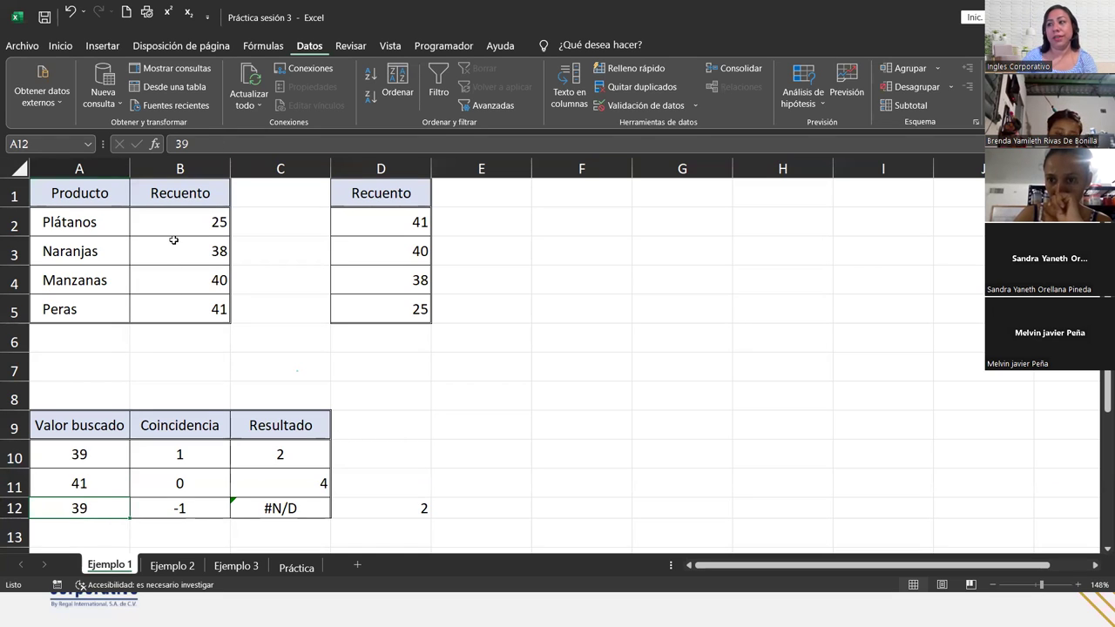
left_click(323, 504)
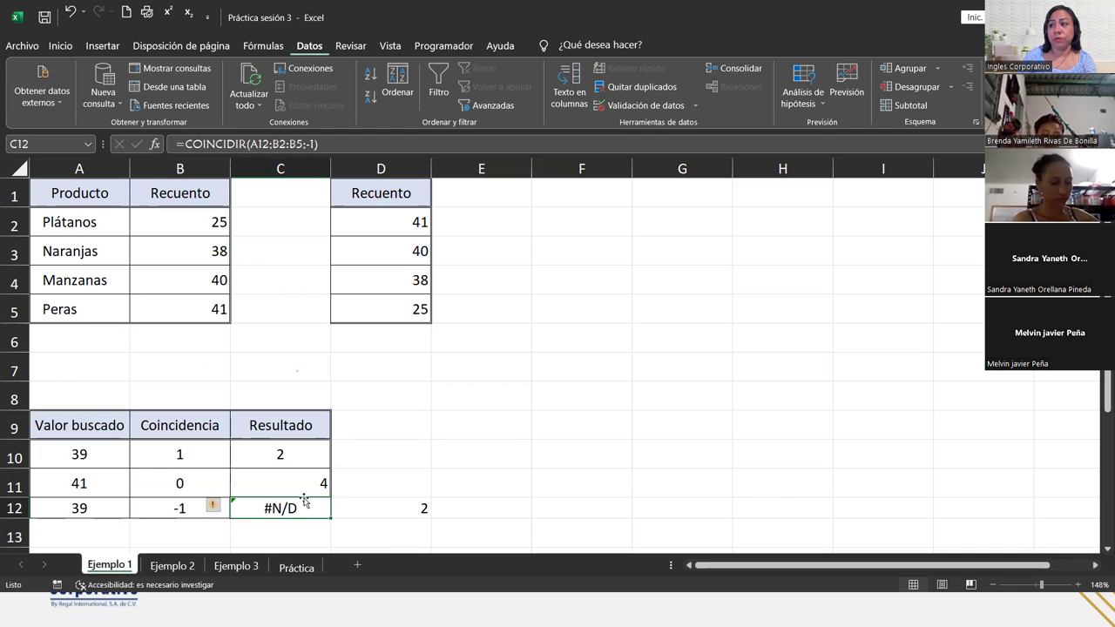
double_click(304, 501)
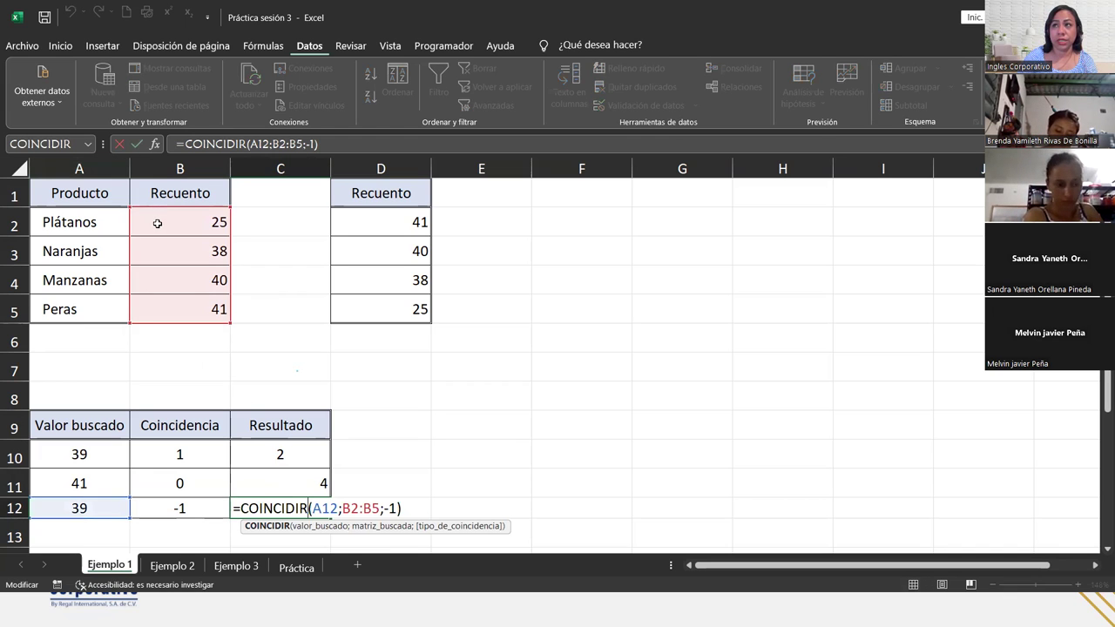
key("Return")
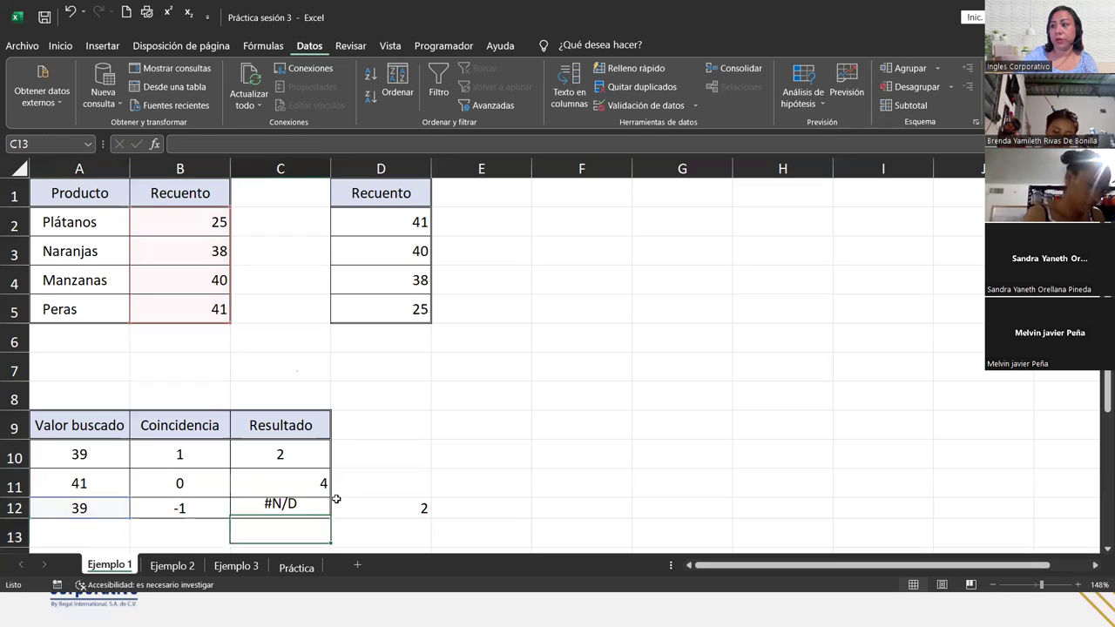
double_click(357, 507)
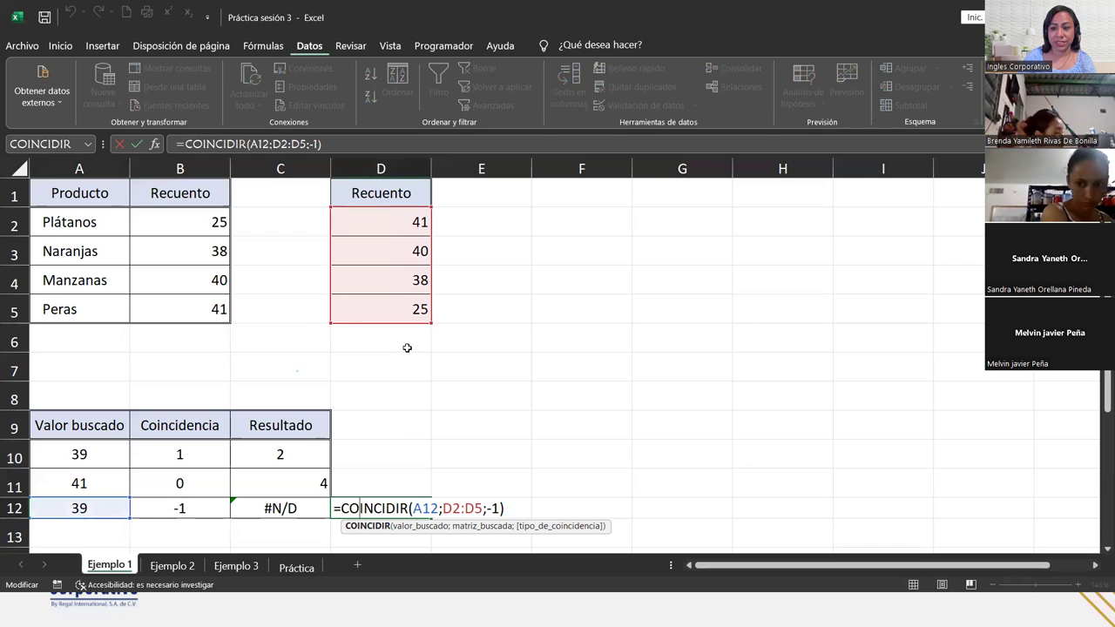
key("Return")
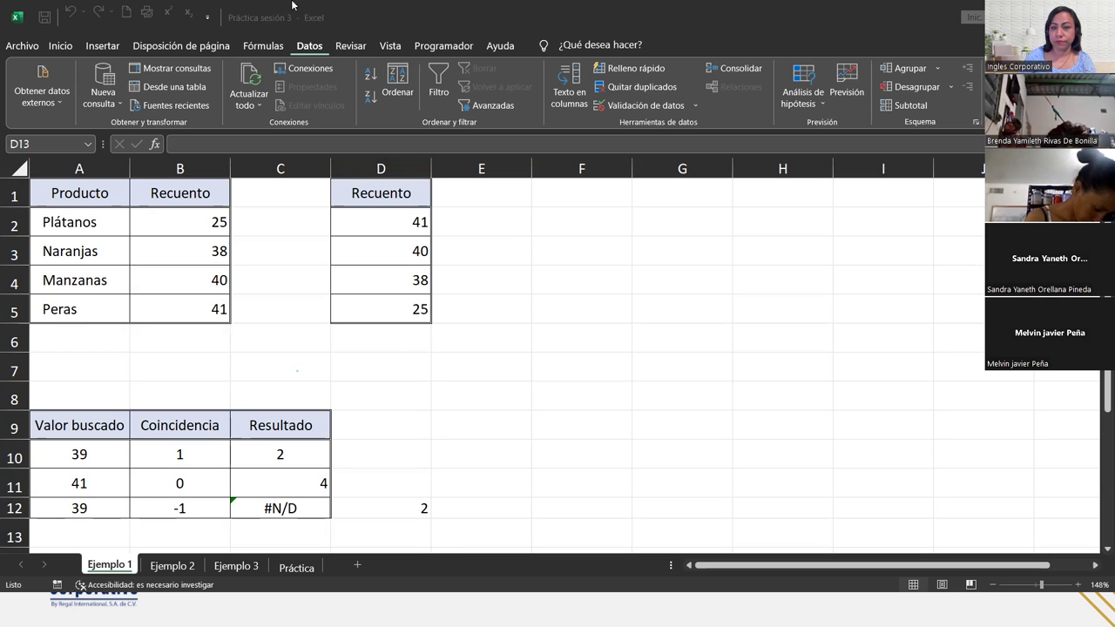
Switch to the Ejemplo 2 sheet and zoom to fit the A1:F11 block.
left_click(172, 565)
mouse_move(67, 178)
left_mouse_down()
mouse_move(224, 276)
mouse_move(366, 426)
left_mouse_up()
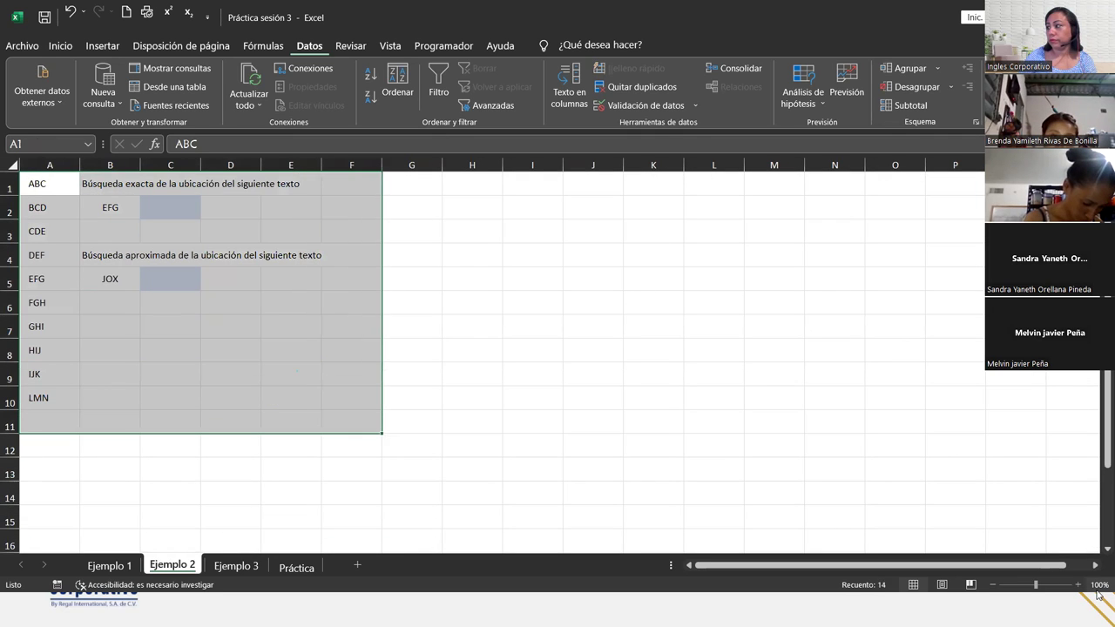
left_click(1099, 584)
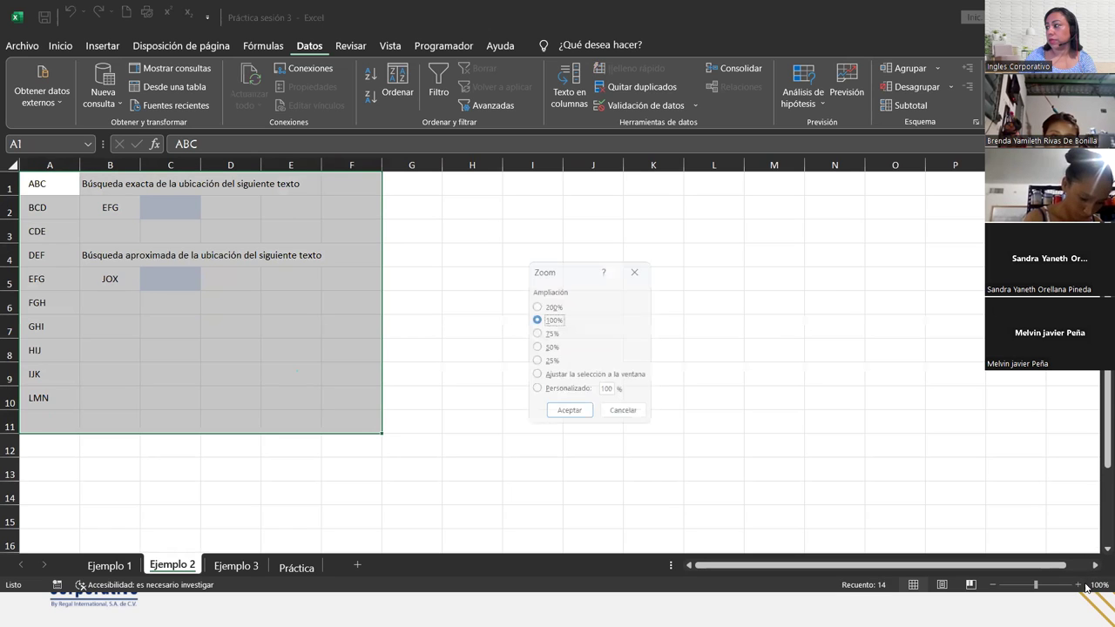
left_click(643, 376)
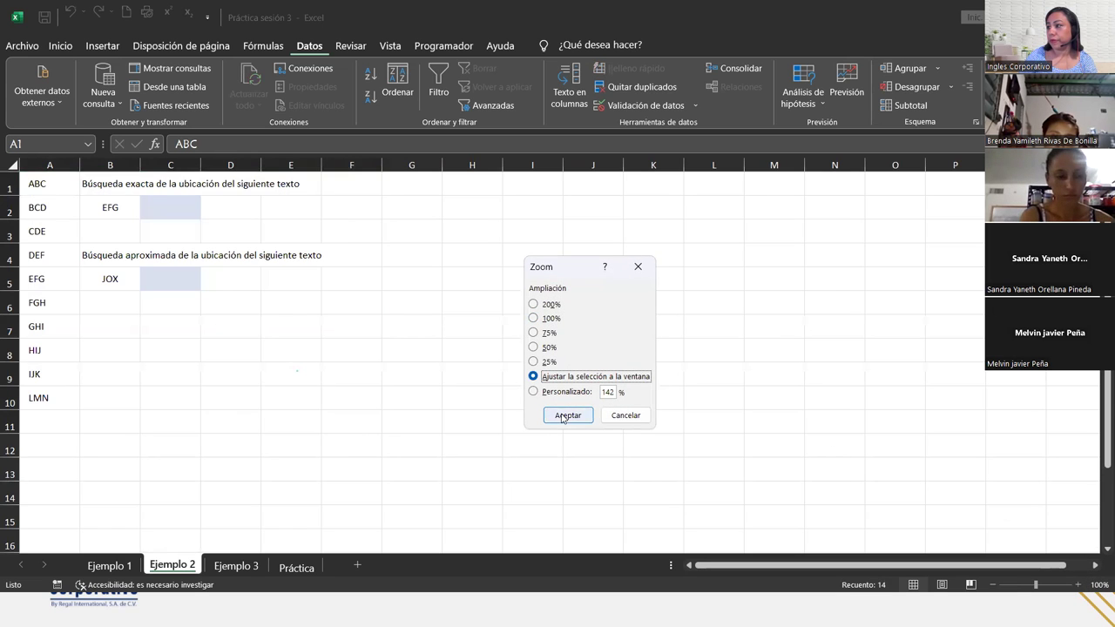
left_click(566, 416)
Enter =COINCIDIR(B2;A1:A10;0) in C2 to find EFG's exact position.
left_click(225, 218)
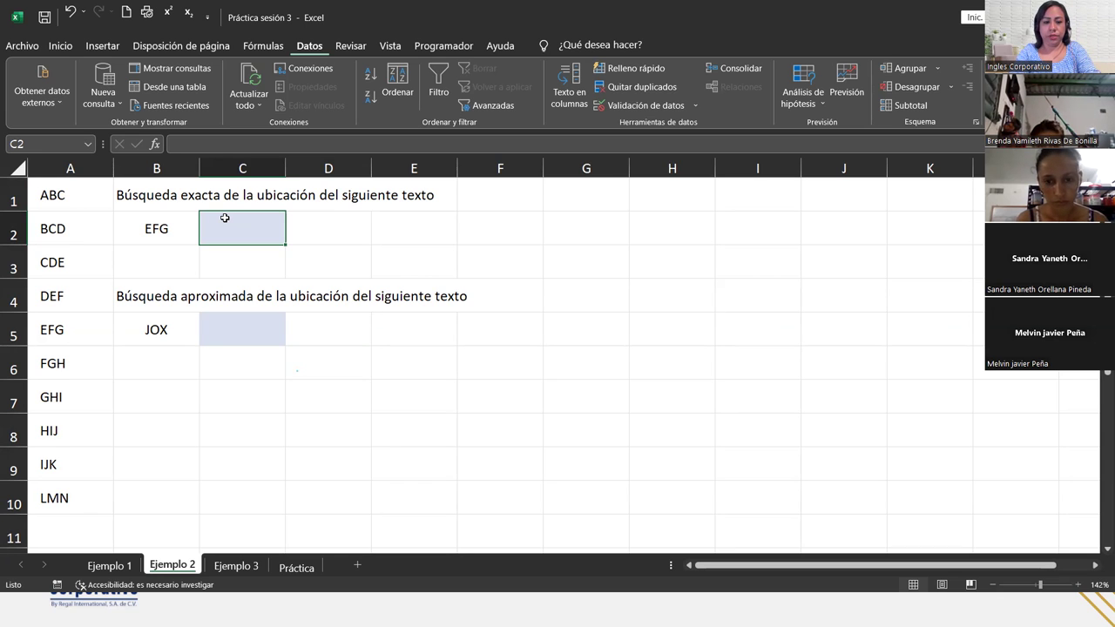
type("=coin")
key("Tab")
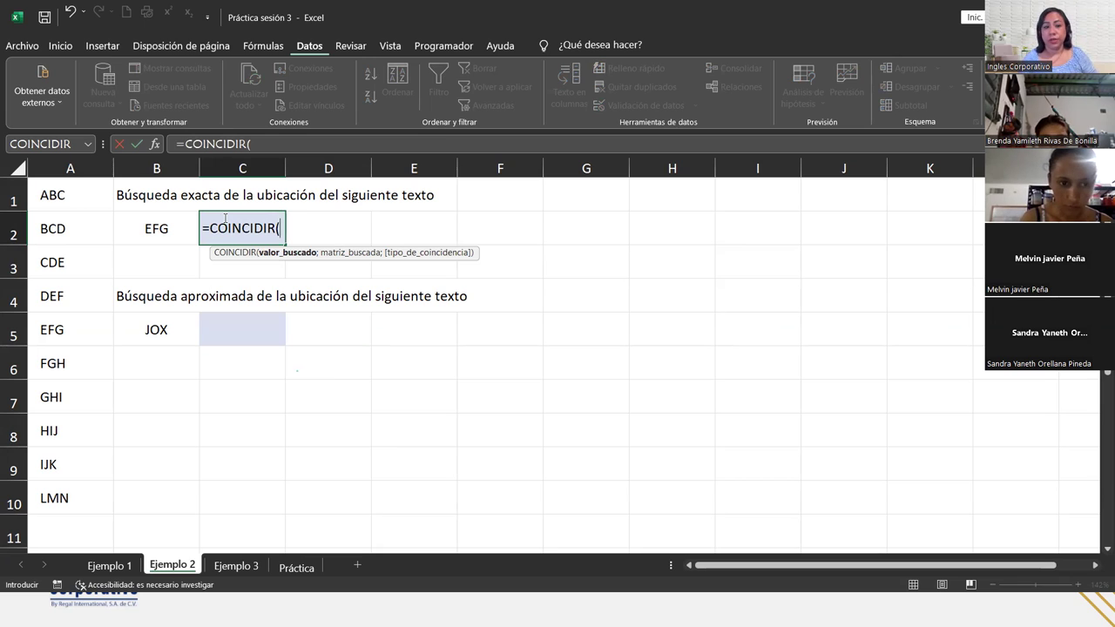
left_click(144, 241)
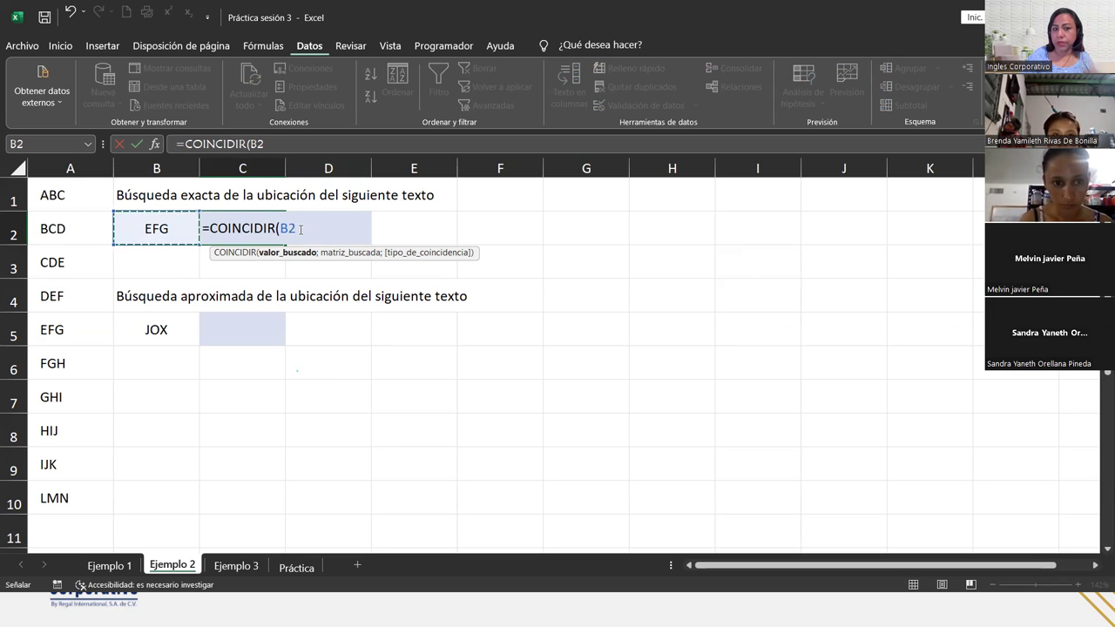
type(";")
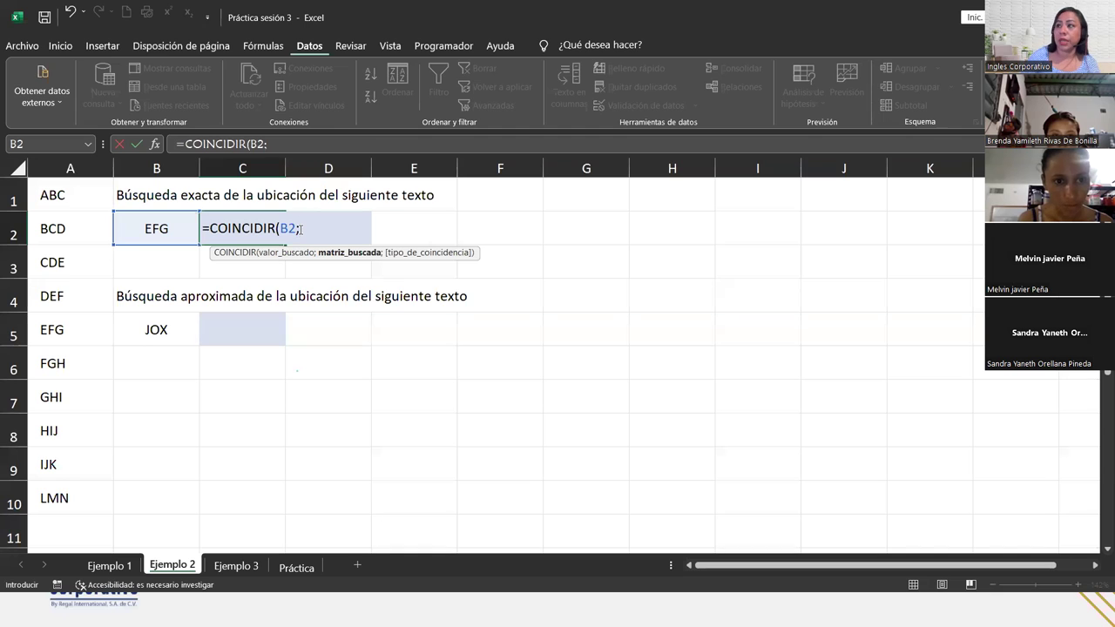
left_click(61, 188)
left_click_drag(70, 226, 88, 504)
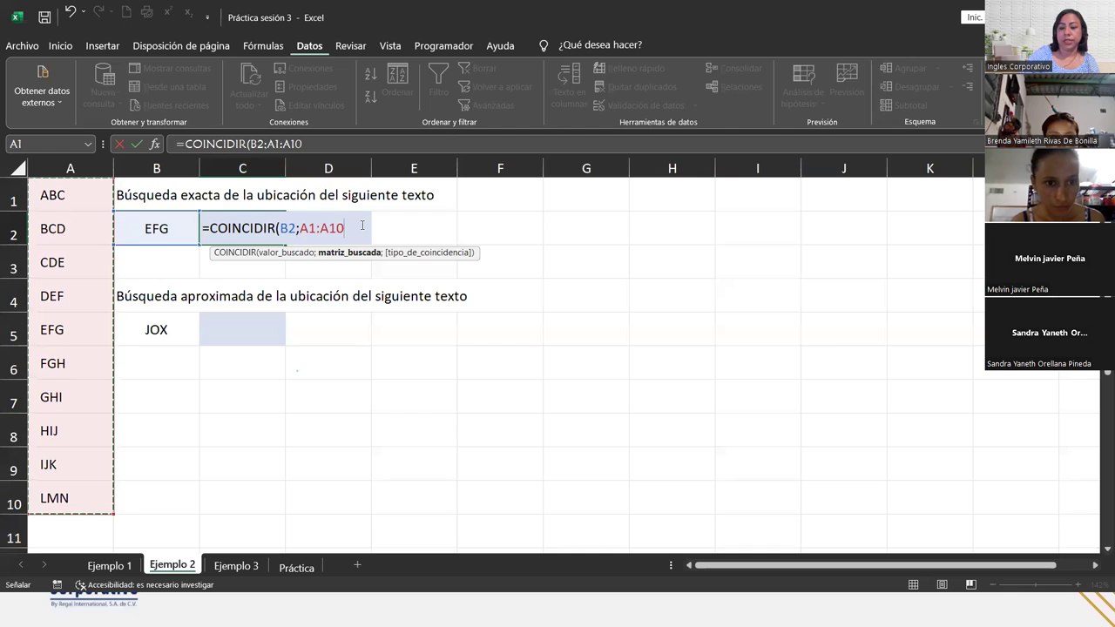
type(";")
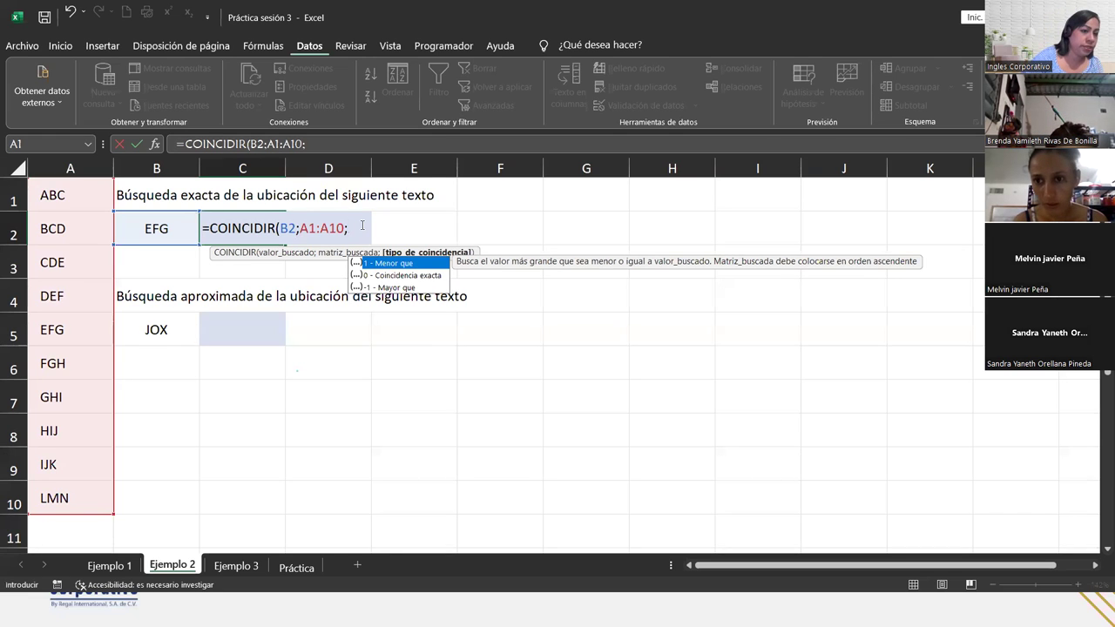
type("0")
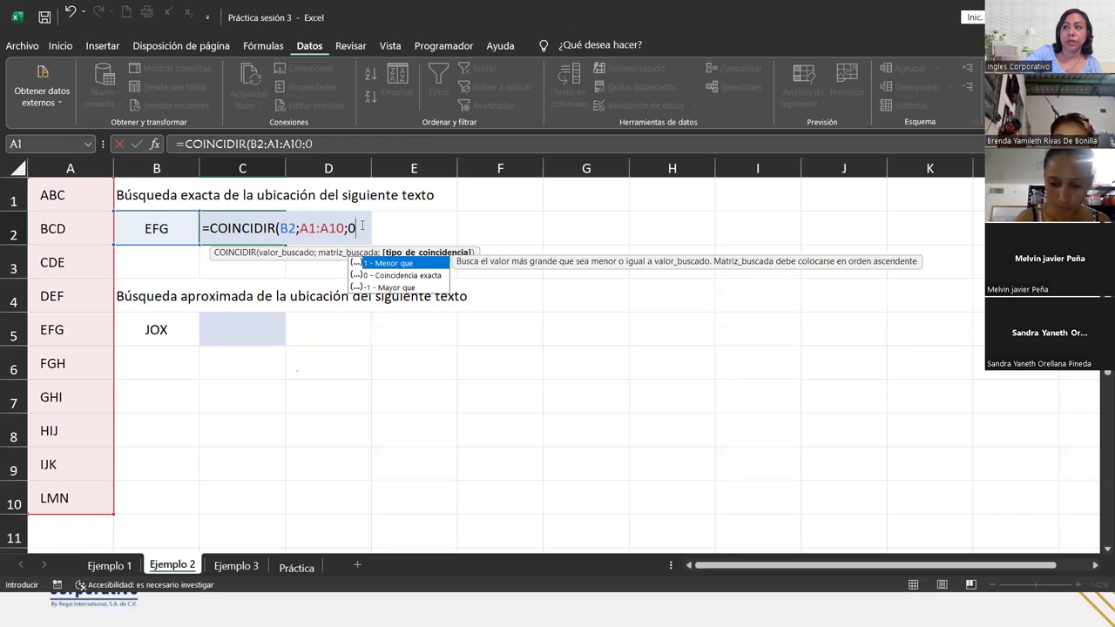
type(")")
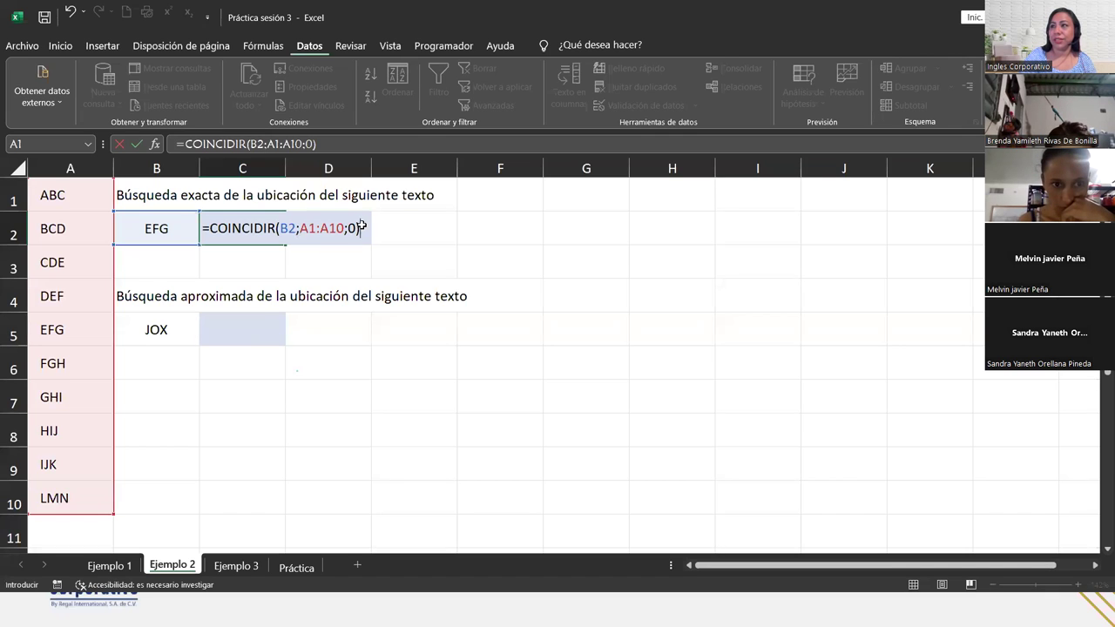
key("Return")
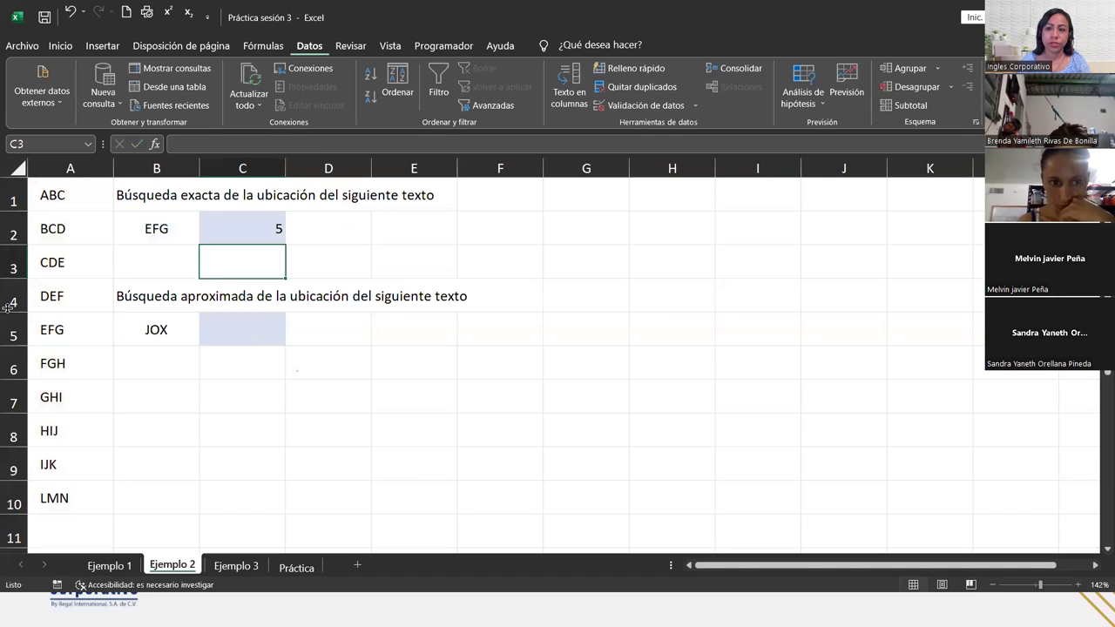
left_click(97, 195)
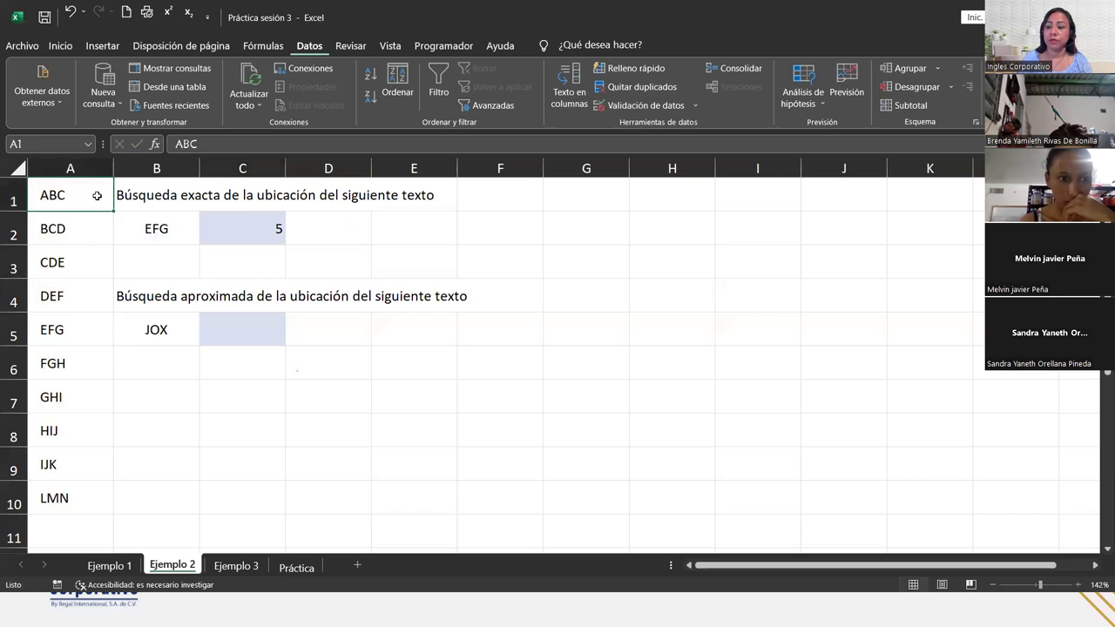
key("Up")
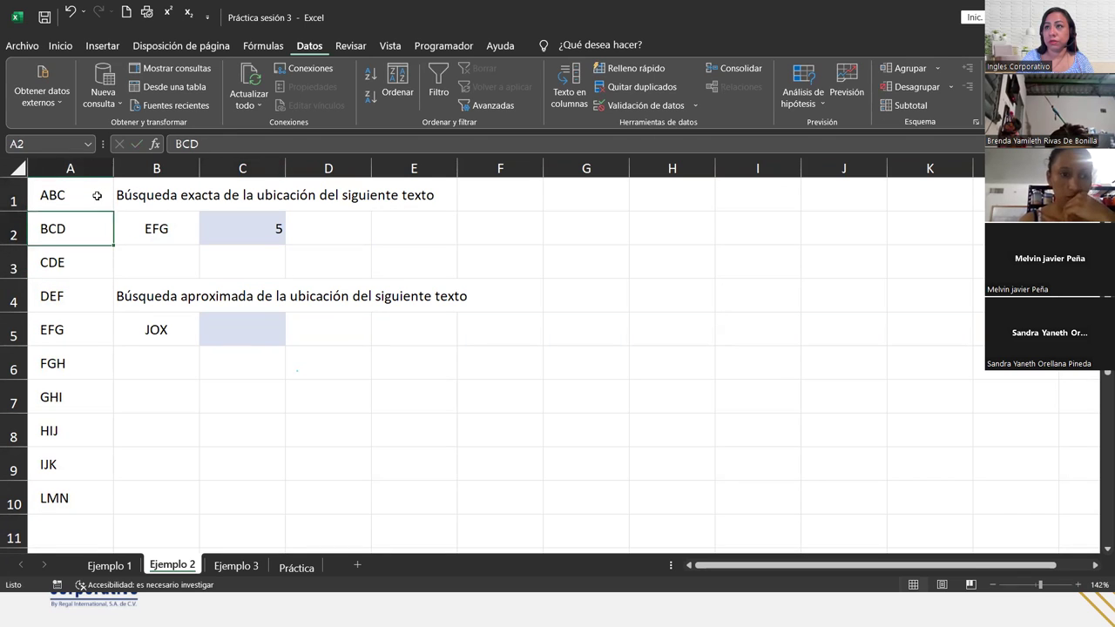
key("Down")
key("Down")
key("Down")
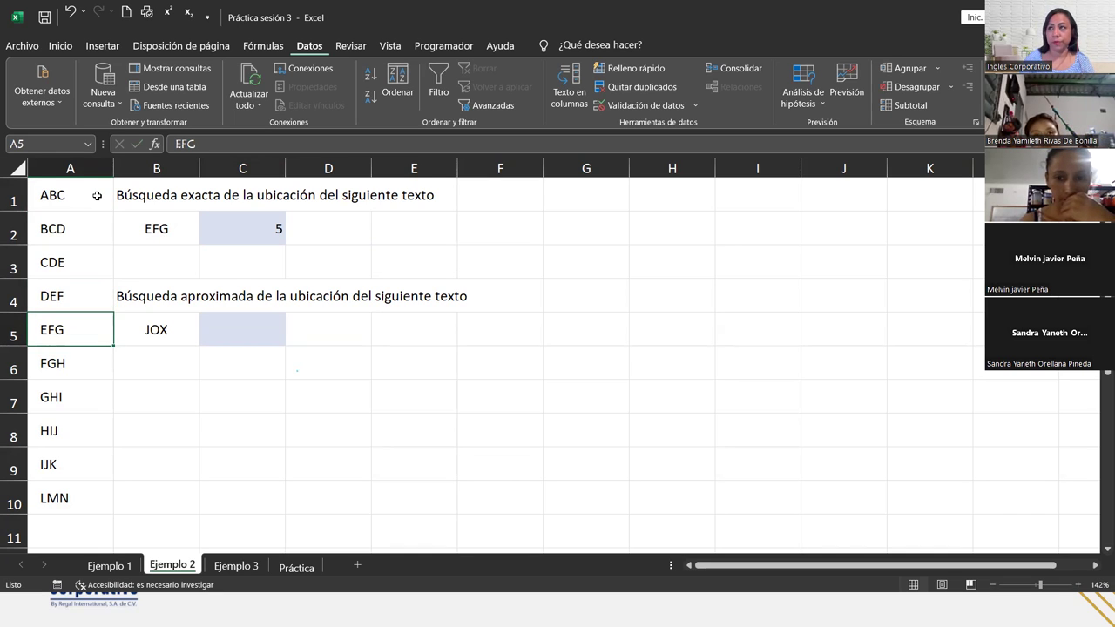
left_click(150, 228)
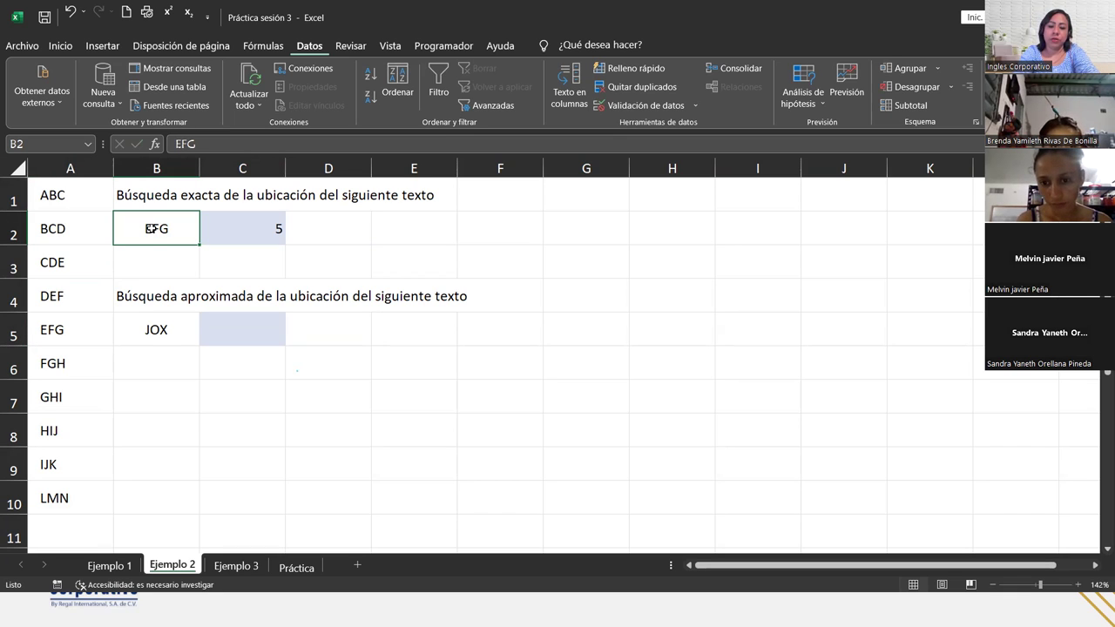
Enter hij in B2 and compare C2's result with the HIJ entry in column A.
type("hij")
key("Return")
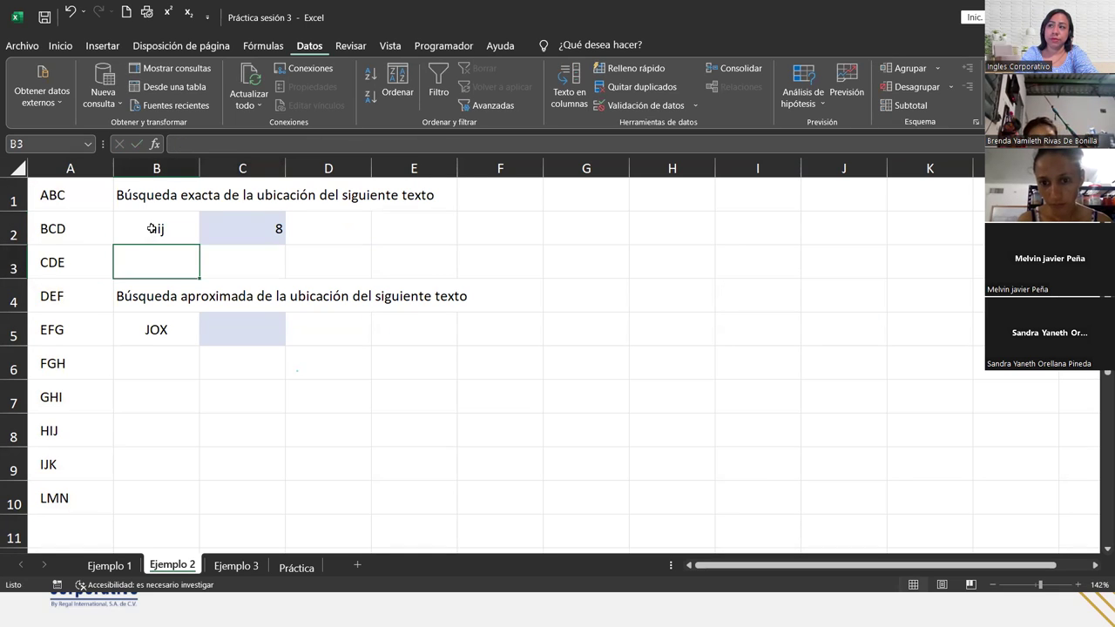
left_click(236, 224)
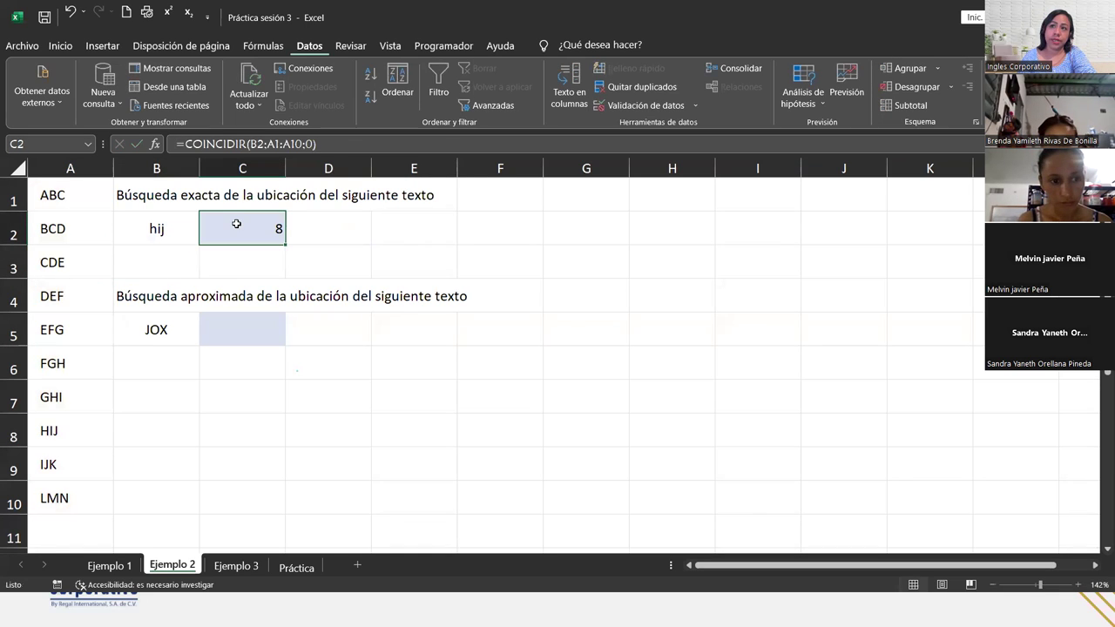
left_click(72, 338)
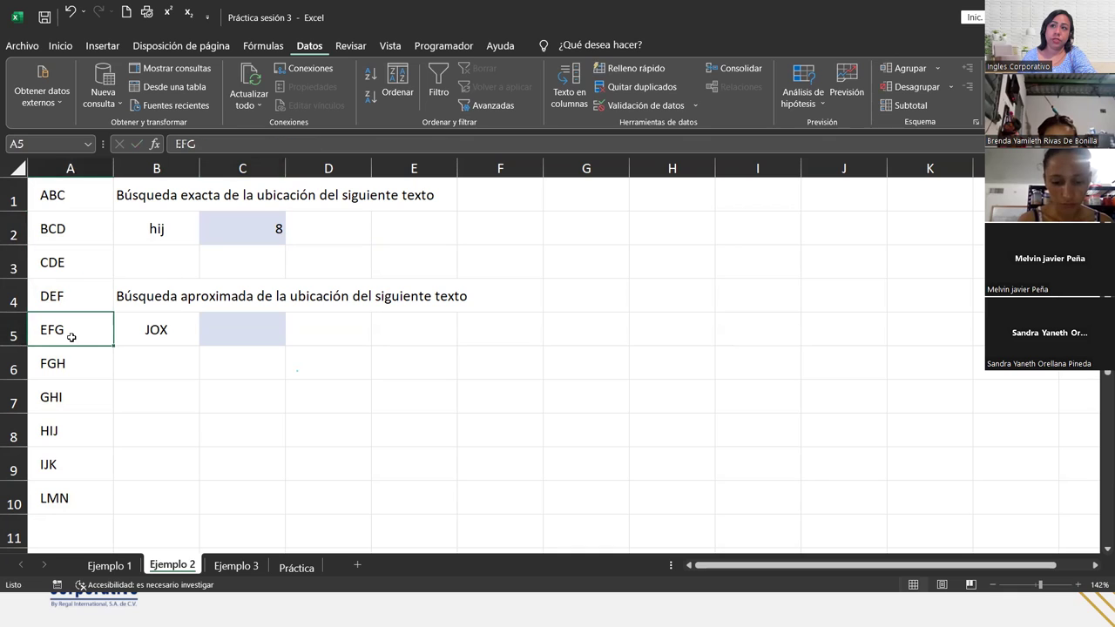
key("Down")
key("Down")
key("Down")
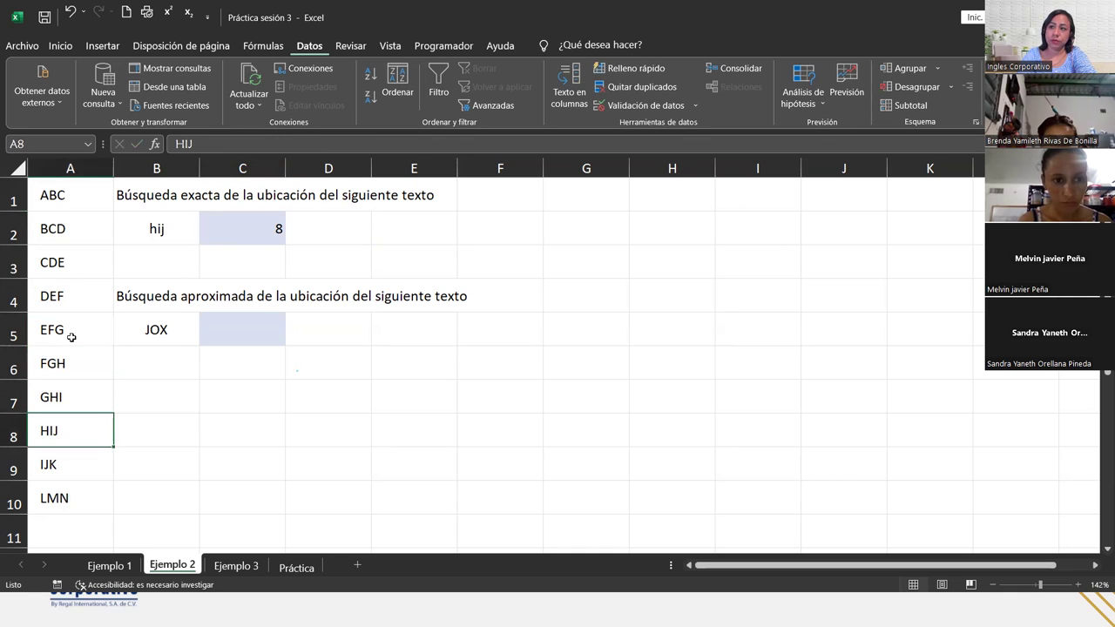
left_click(161, 231)
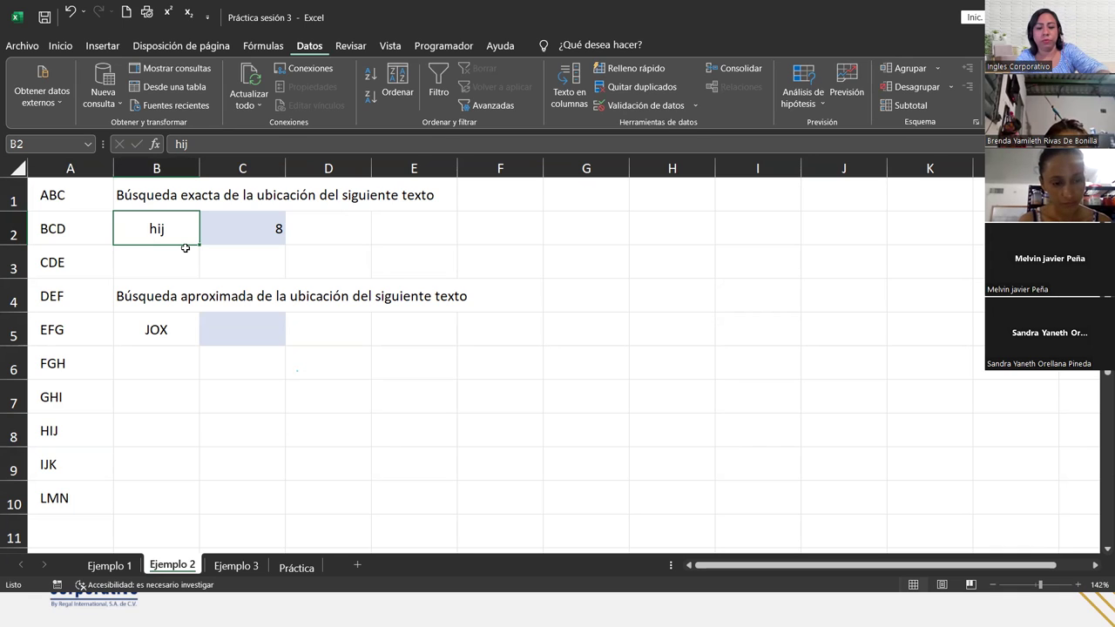
Try HI and then FGH as the lookup word in B2.
type("HO")
key("BackSpace")
type("I")
key("Return")
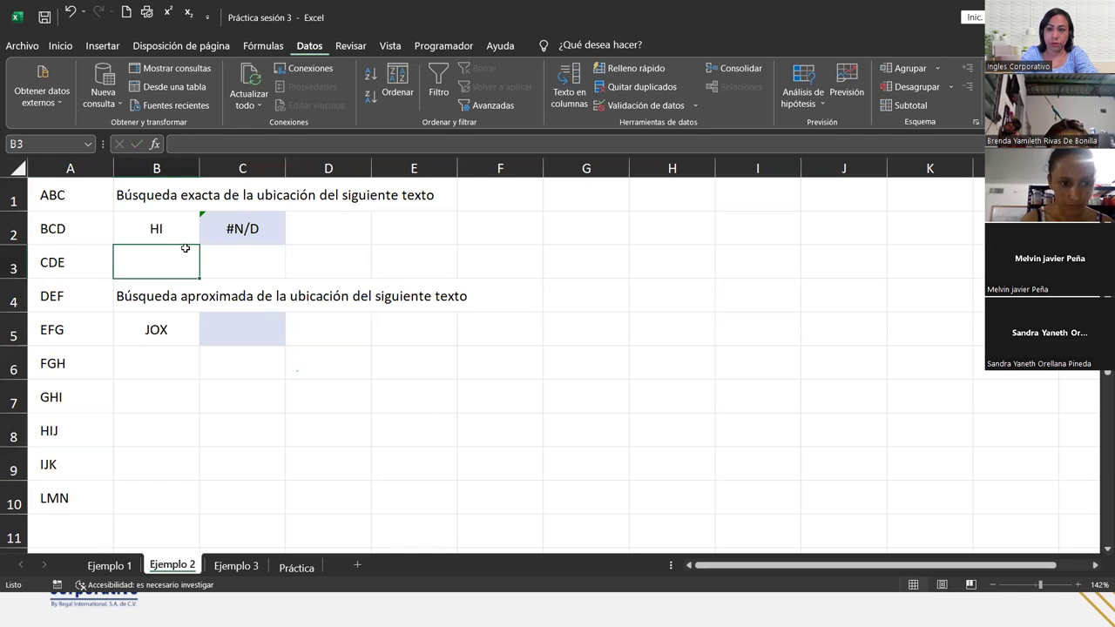
key("Up")
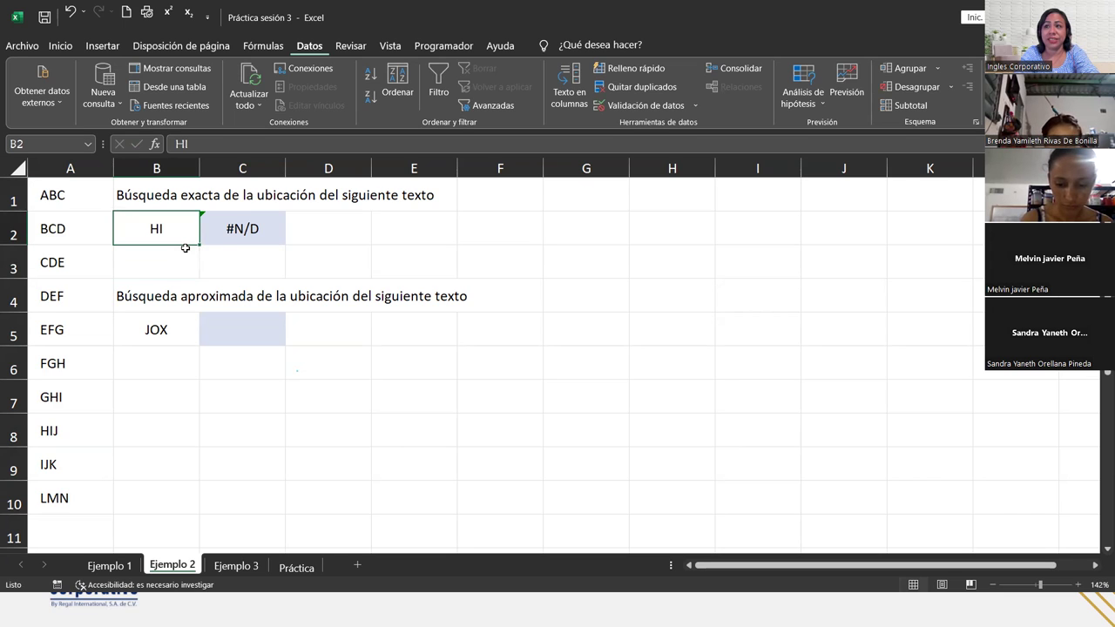
type("FGH")
key("Return")
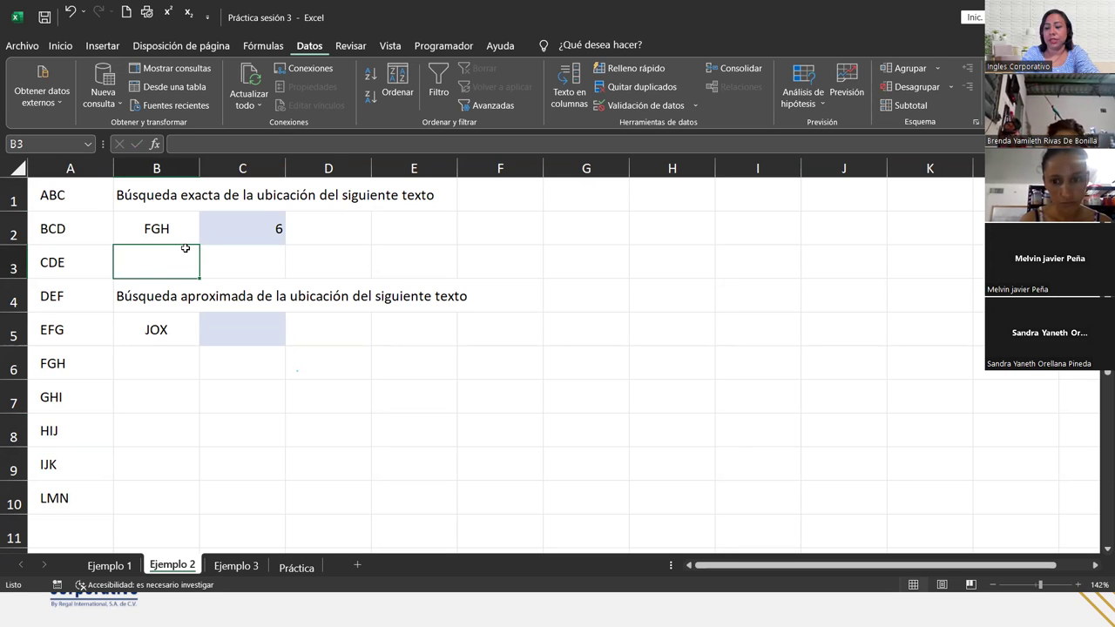
Try ABC, then settle on CDE in B2 and move to C2's result.
key("Up")
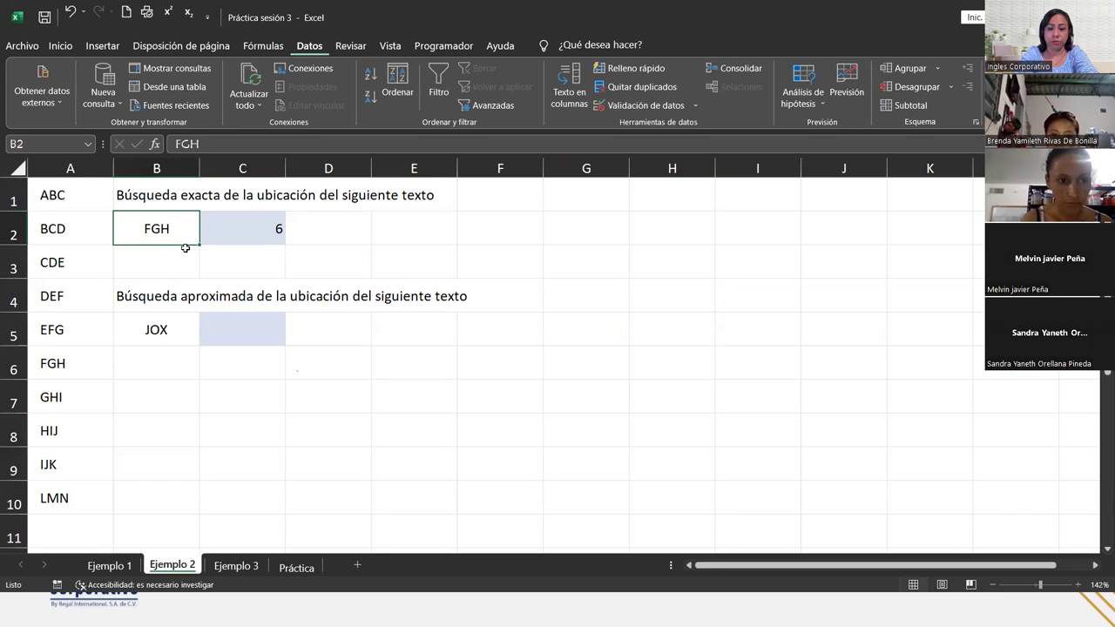
type("ABC")
key("Return")
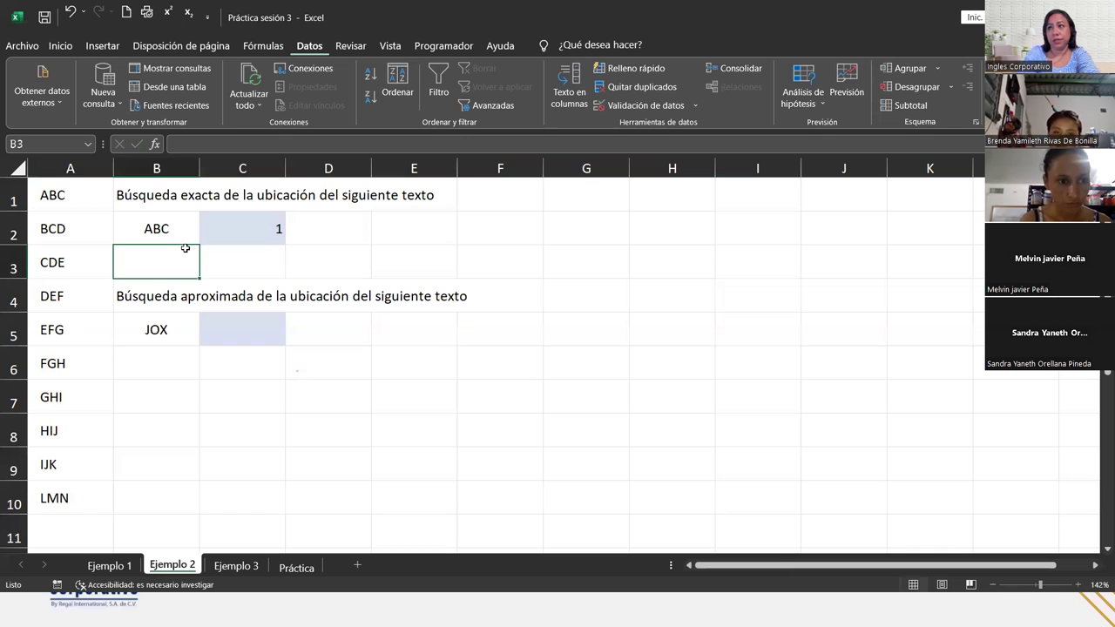
key("Up")
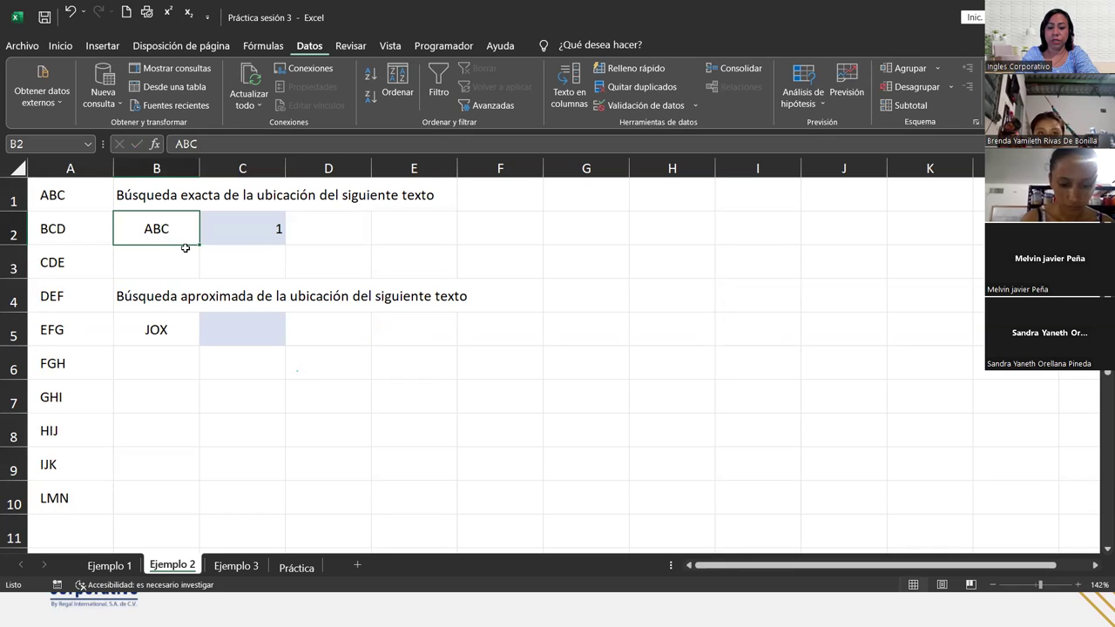
type("CDE")
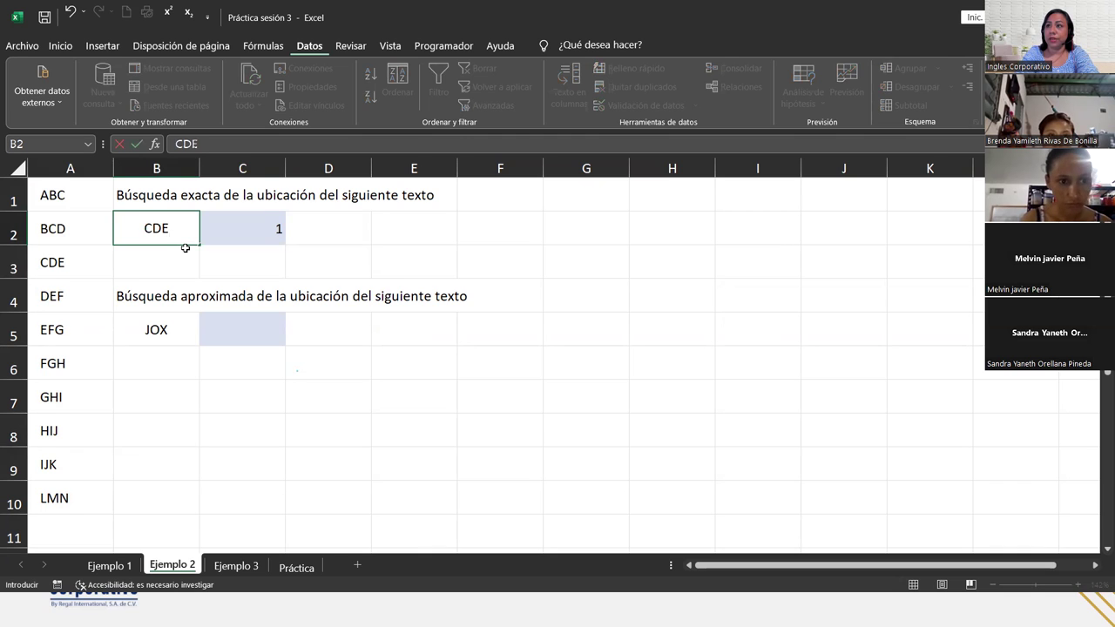
key("Return")
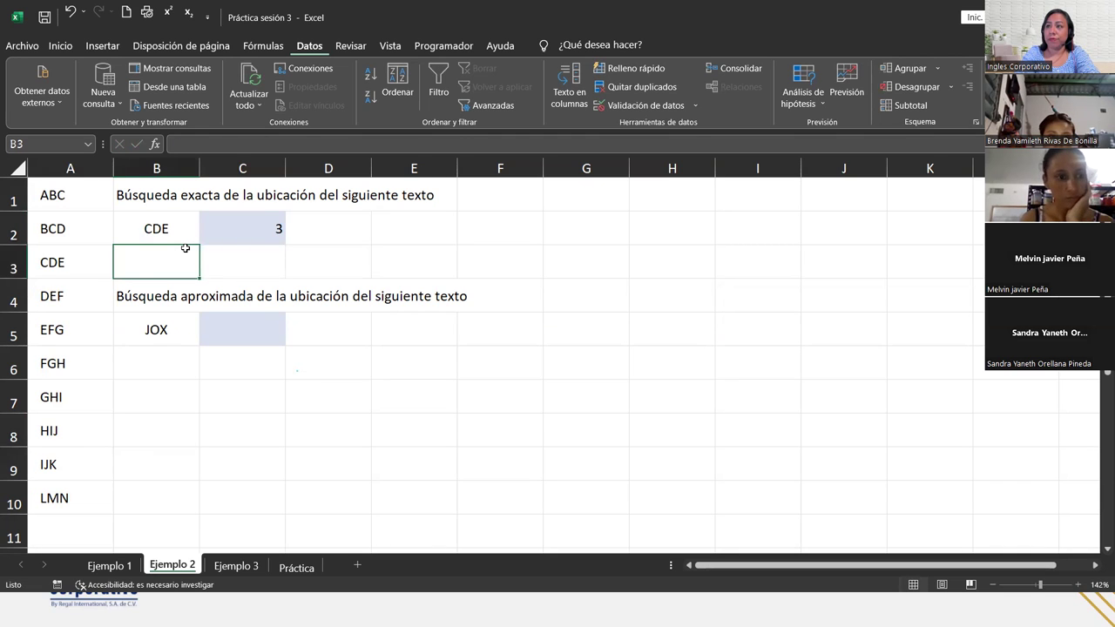
key("Up")
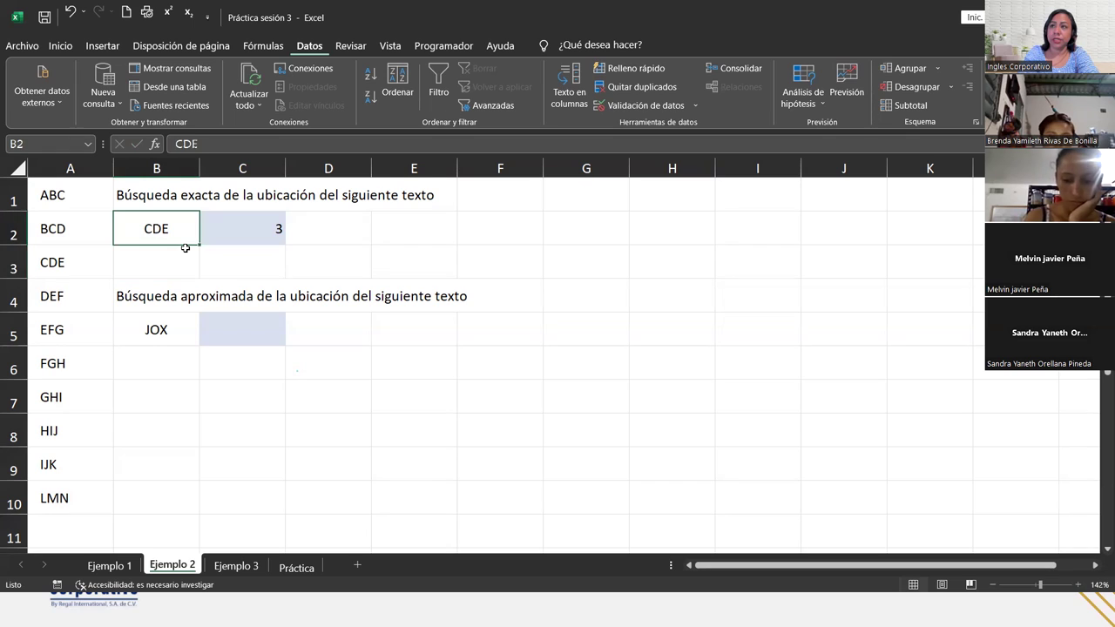
key("Right")
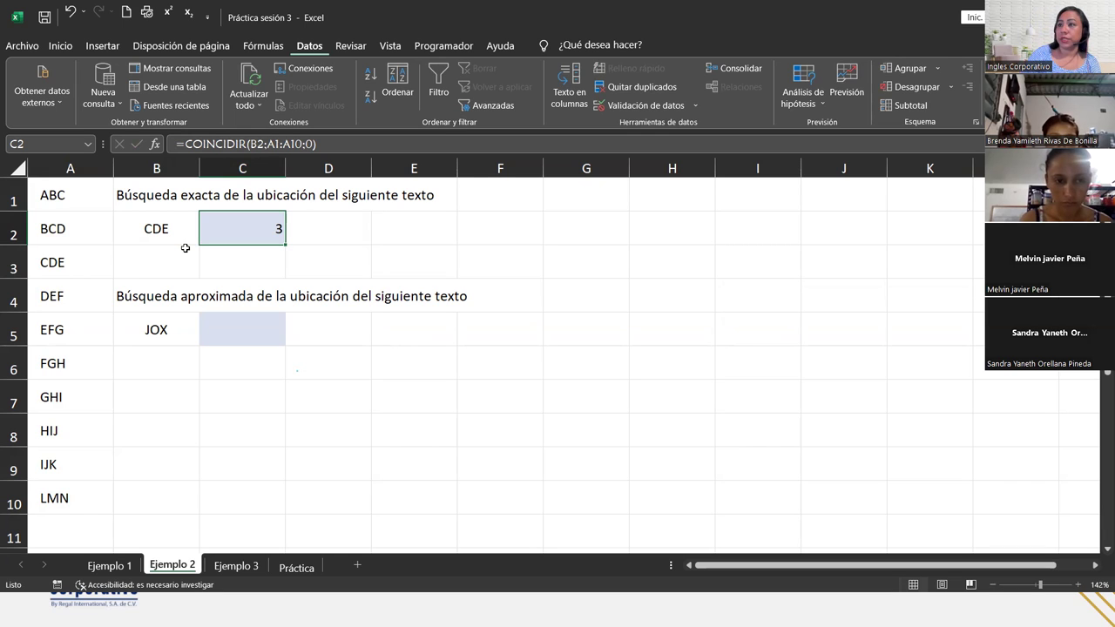
Review the C2 formula and the CDE lookup value in B2, then select D2.
left_click(359, 227)
left_click(231, 222)
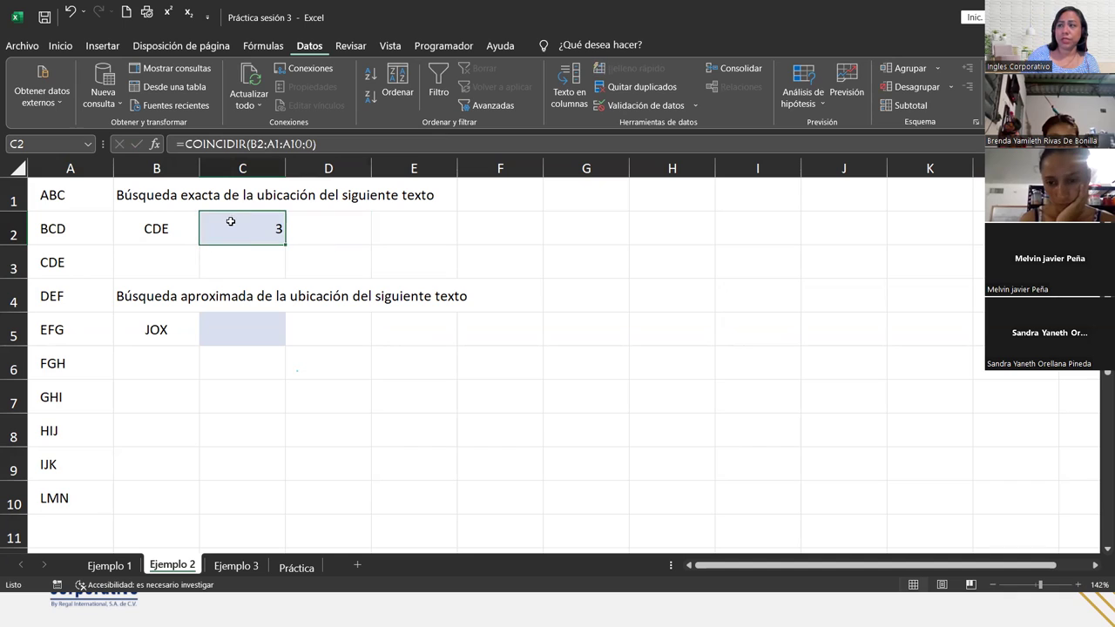
left_click(162, 223)
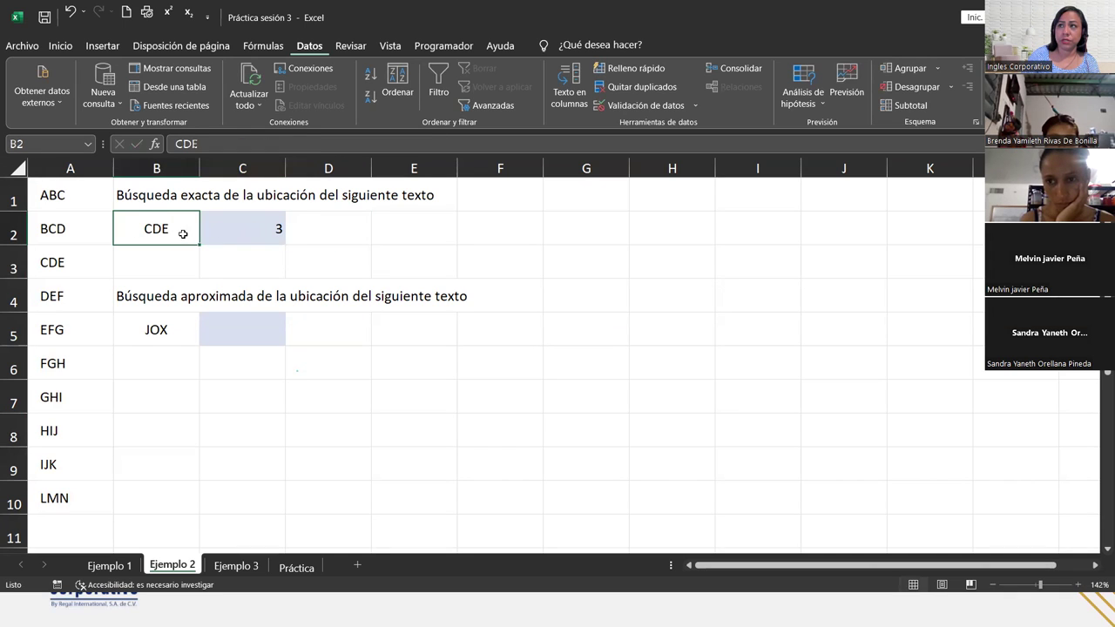
left_click(321, 231)
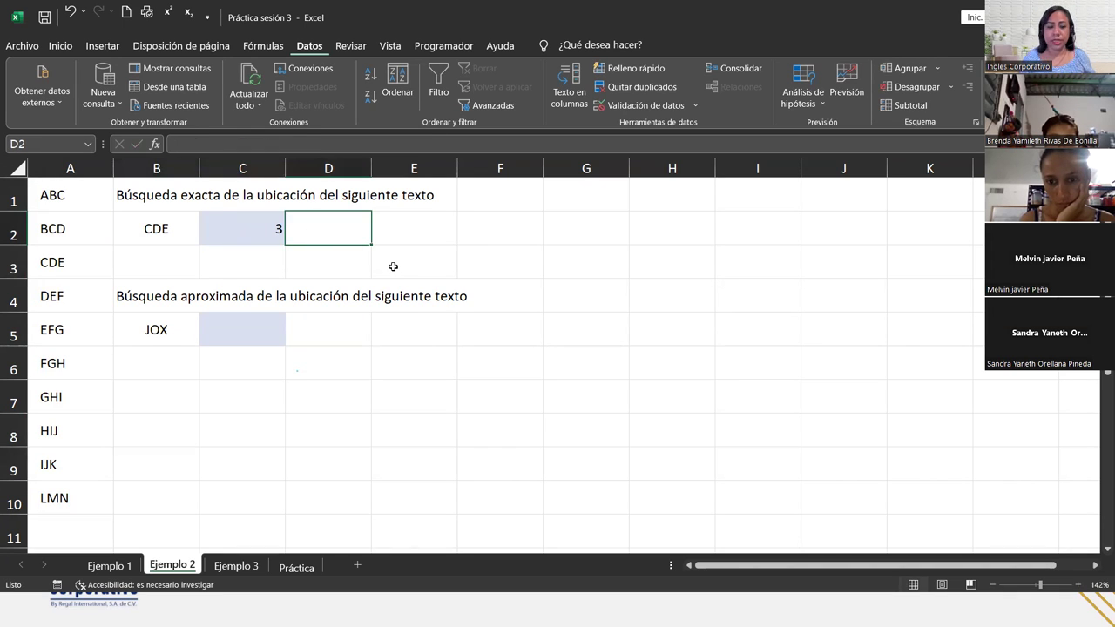
Enter =COINCIDIR("DEF";A1:A10;0) in D2 so it returns 4.
type("=")
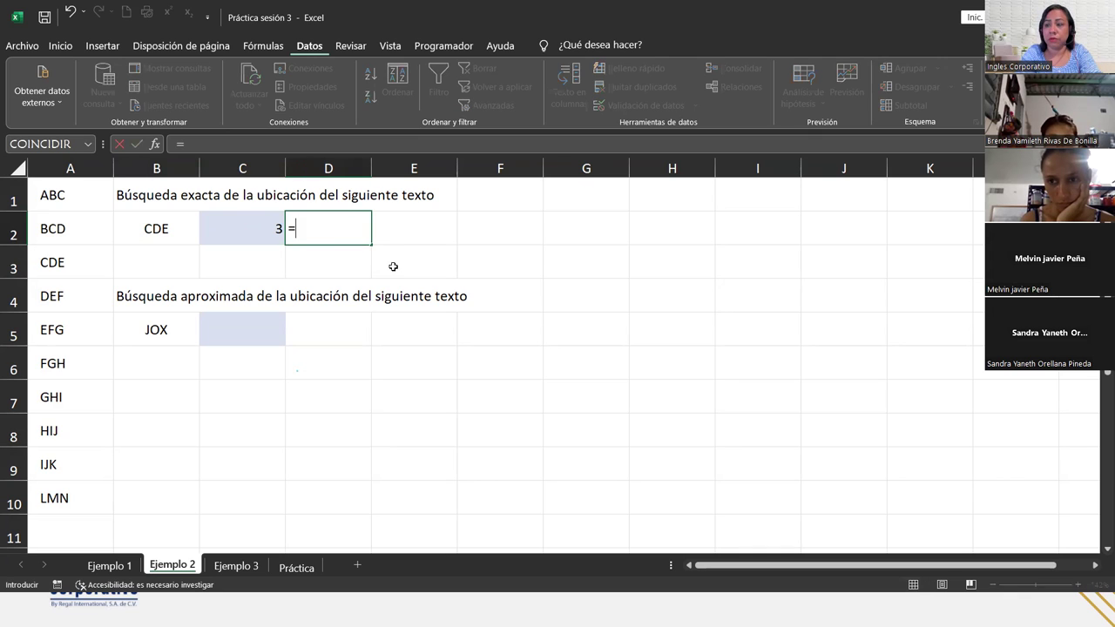
type("COINCIDIR(")
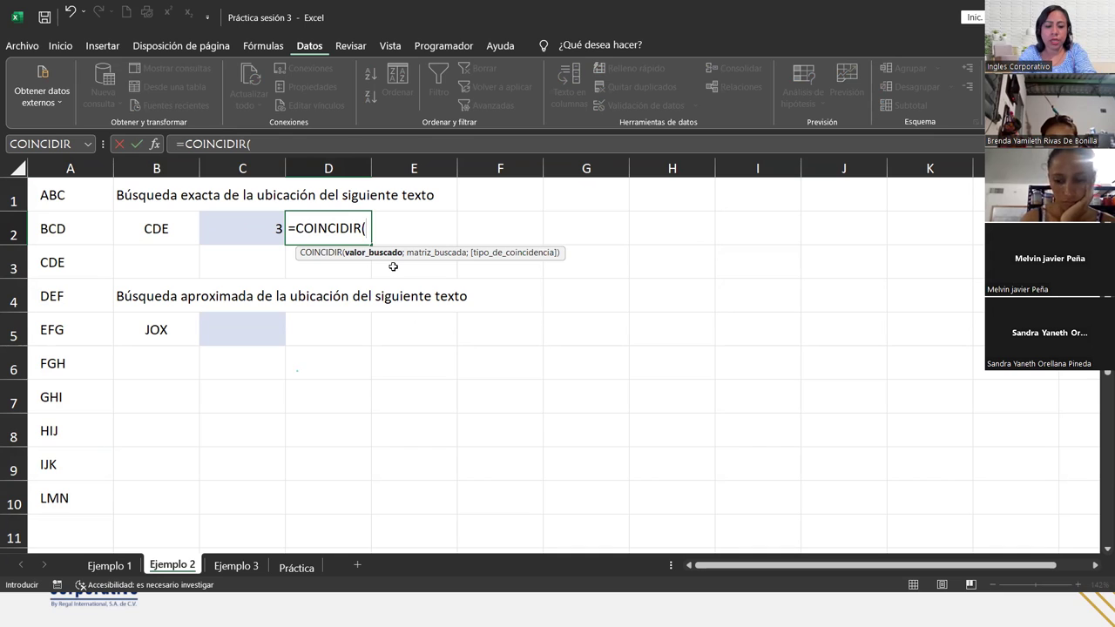
type("\"")
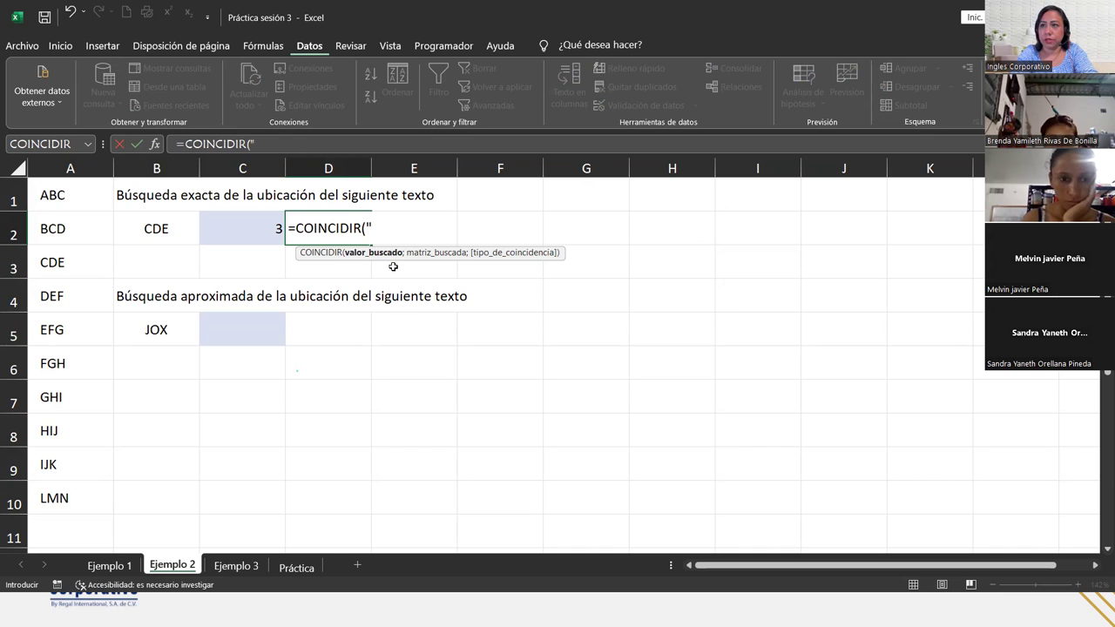
type("DEF\";")
mouse_move(77, 194)
left_mouse_down()
mouse_move(64, 511)
mouse_move(65, 498)
left_mouse_up()
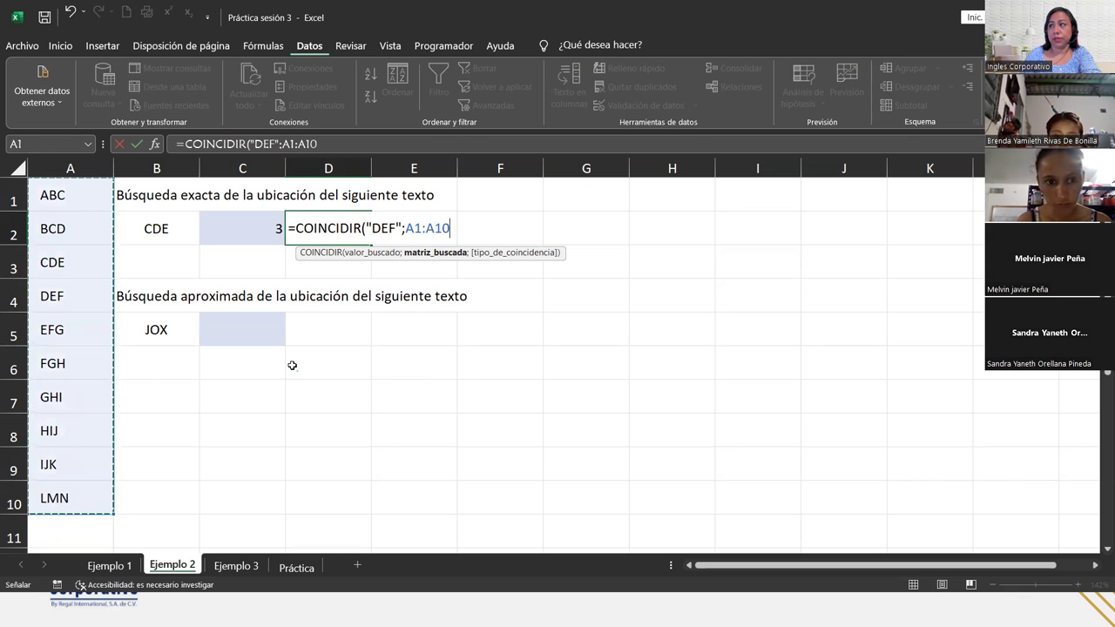
type(";")
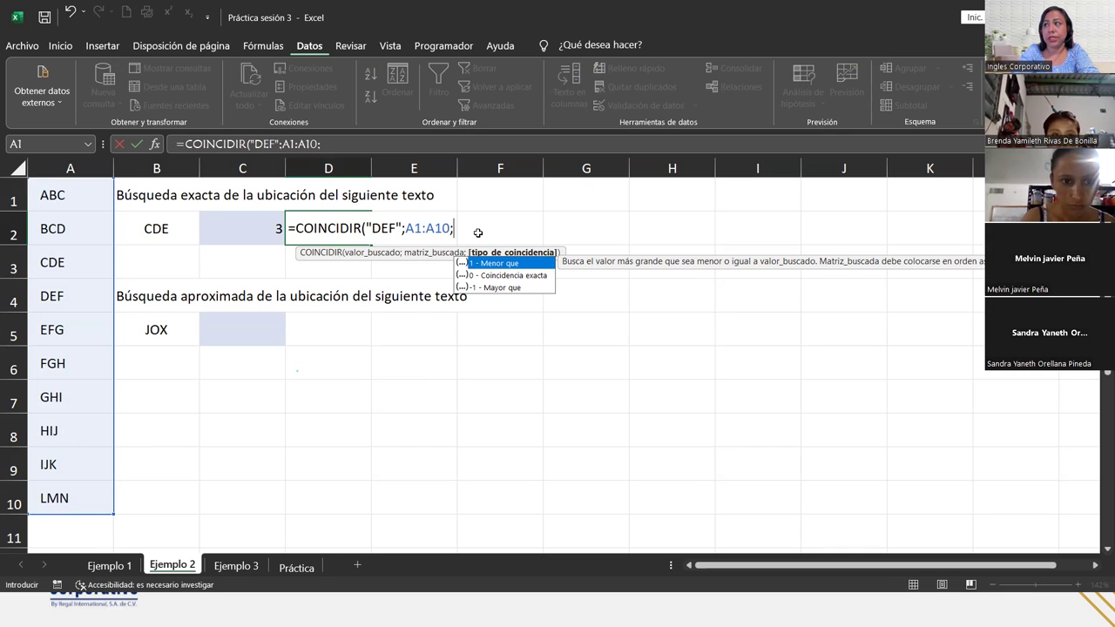
type("0")
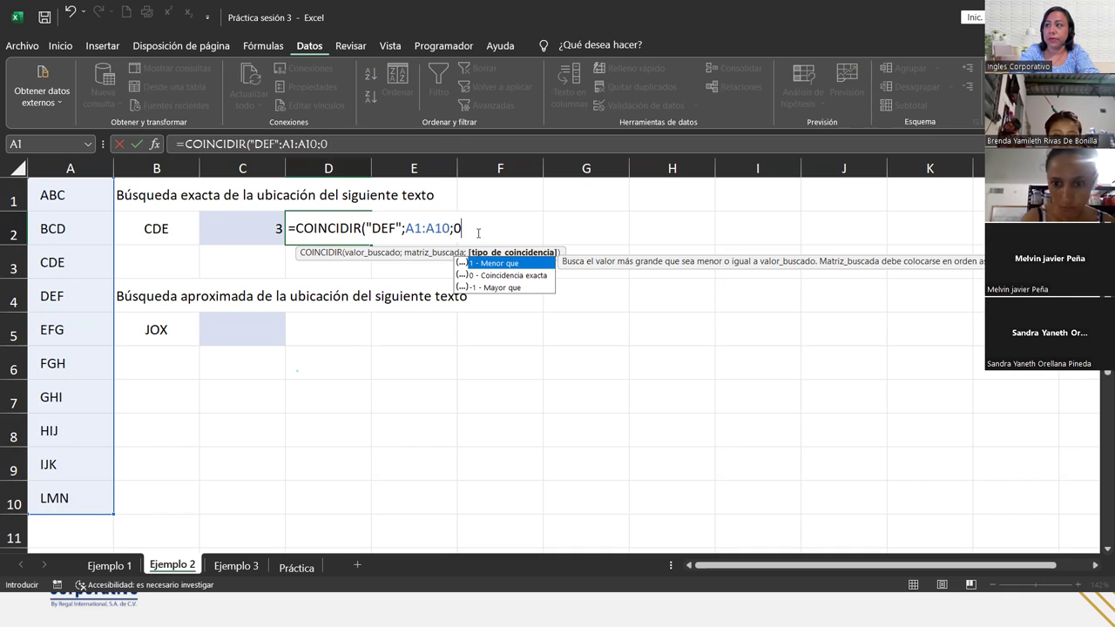
type(")")
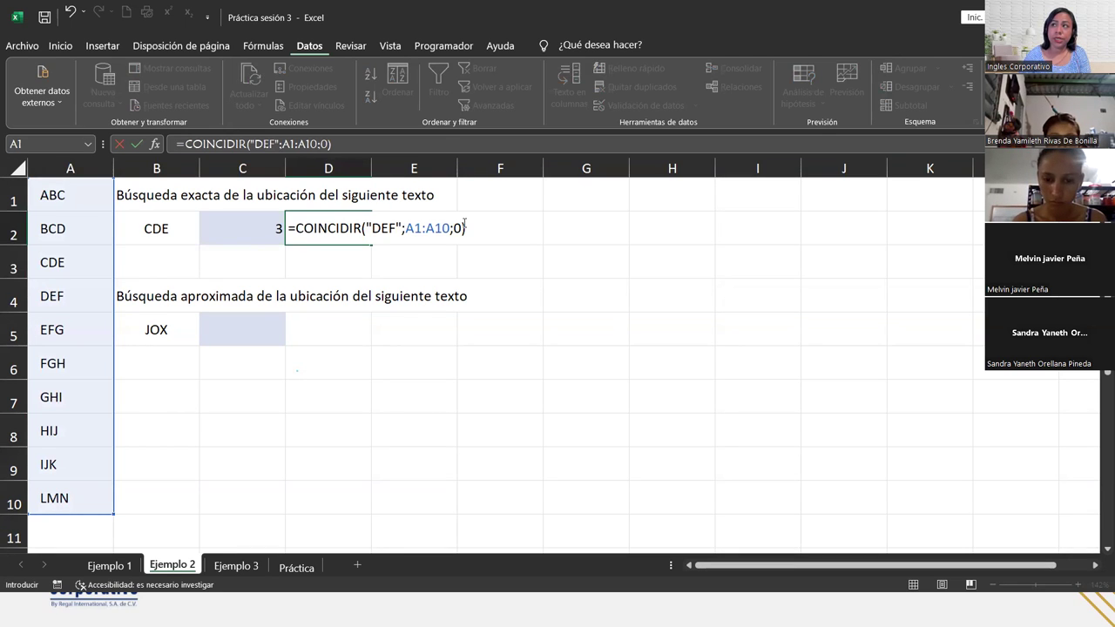
key("Return")
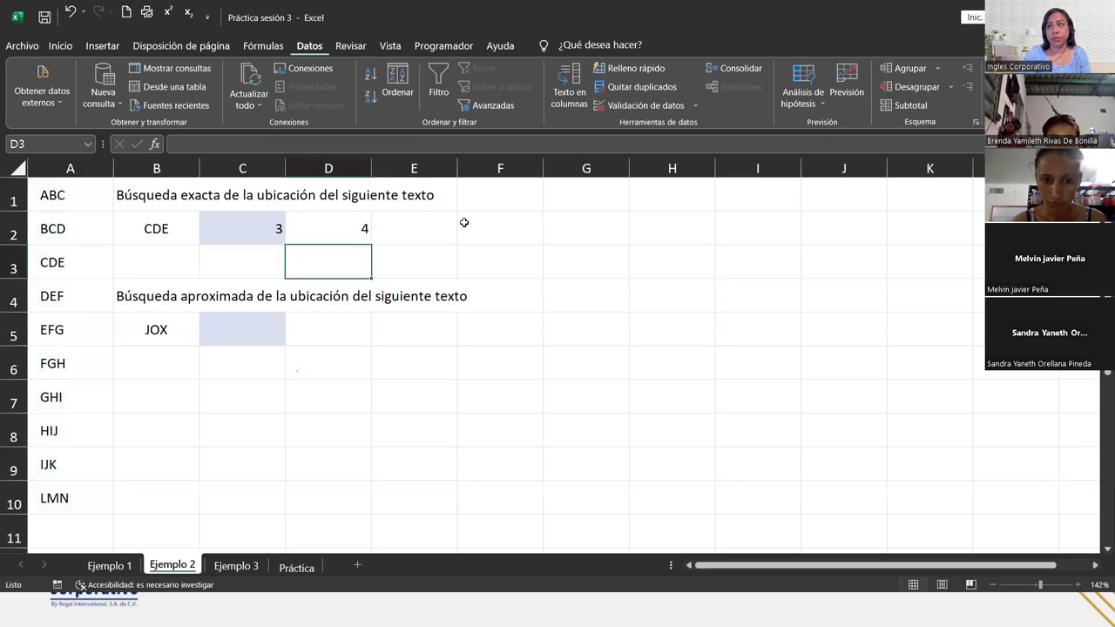
Change D2's lookup argument from "DEF" to quoted "CDE" so it returns 3.
left_click(340, 231)
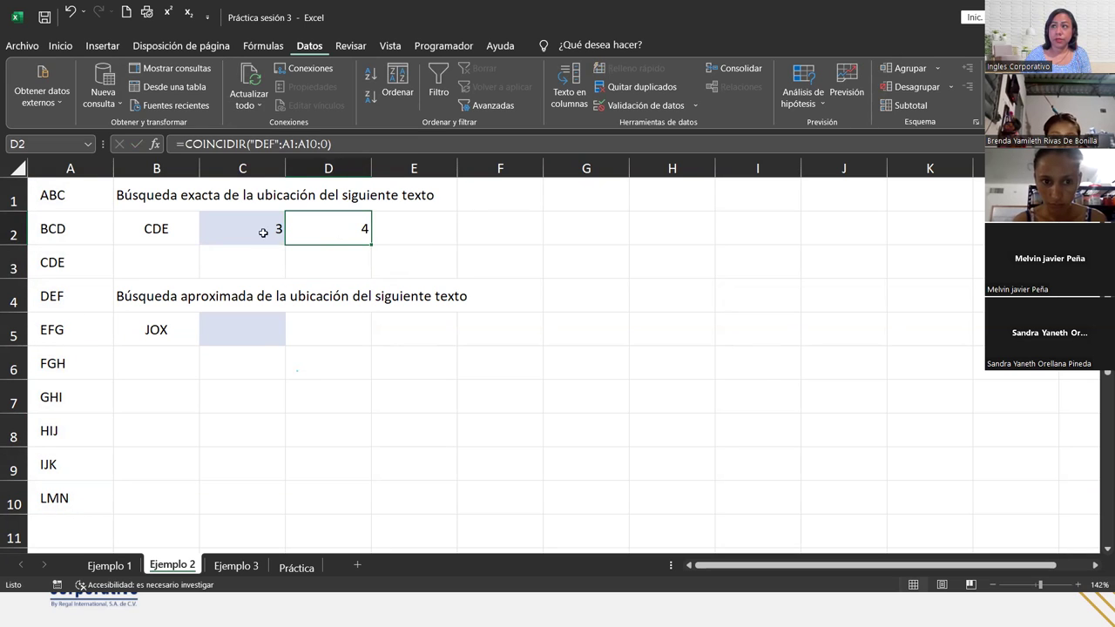
double_click(315, 228)
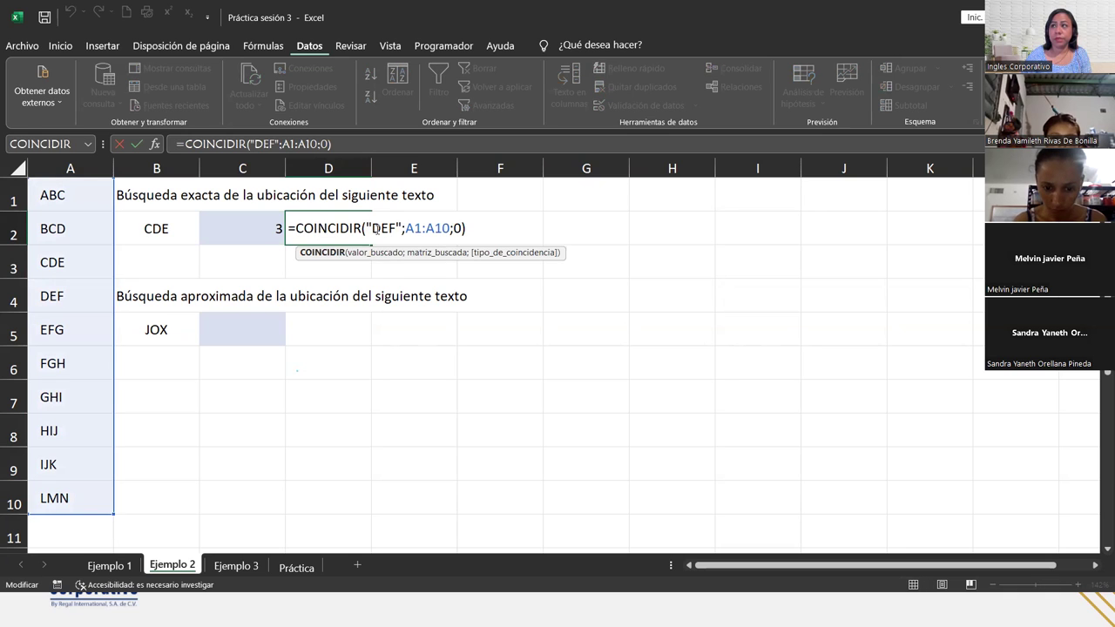
double_click(375, 228)
type("CDE")
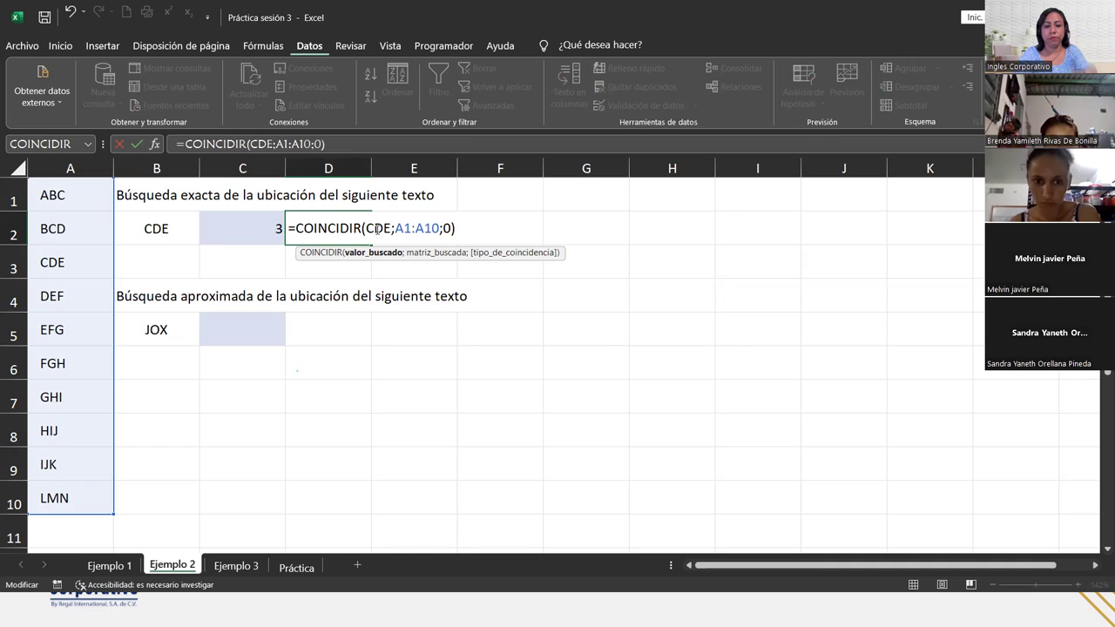
type("\"")
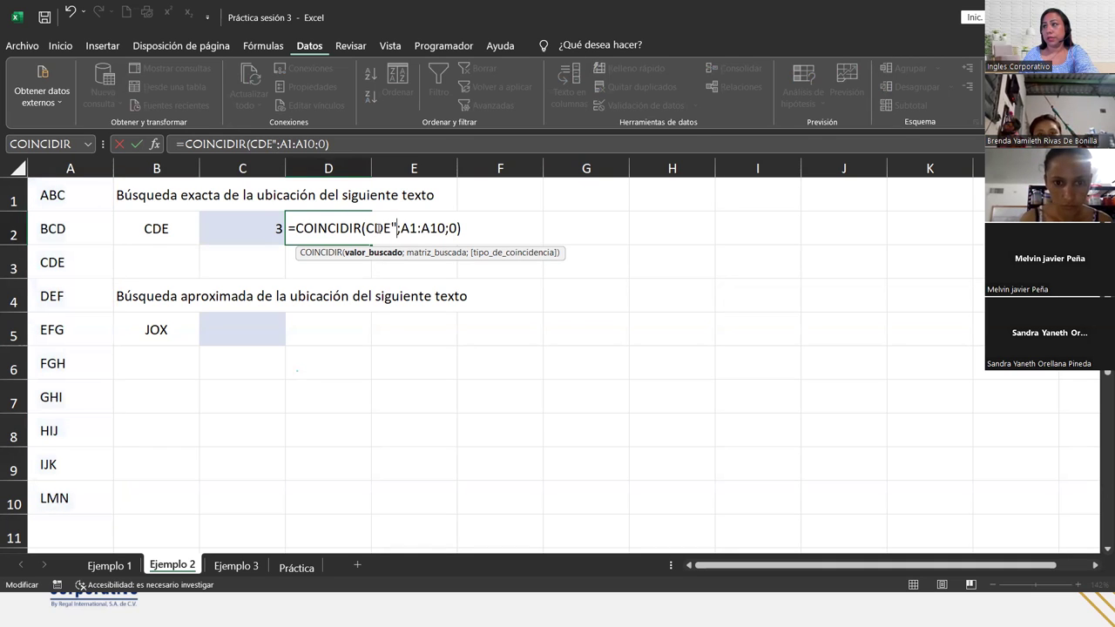
left_click(366, 228)
type("\"")
key("Return")
left_click(366, 225)
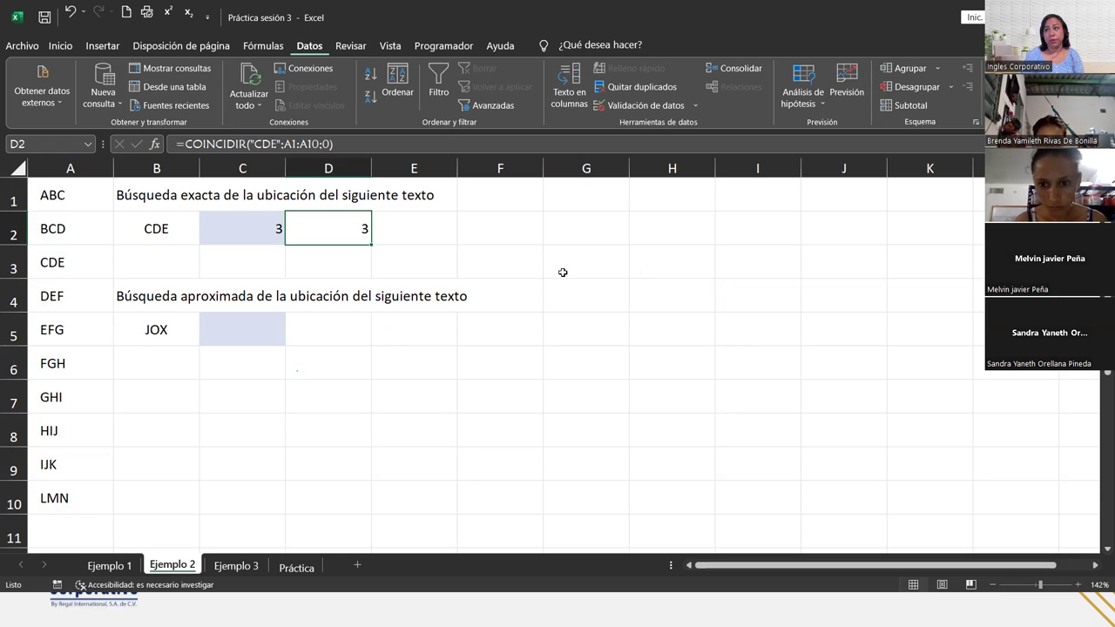
Replace CDE with GHI in B2 so C2 returns 7.
left_click(176, 229)
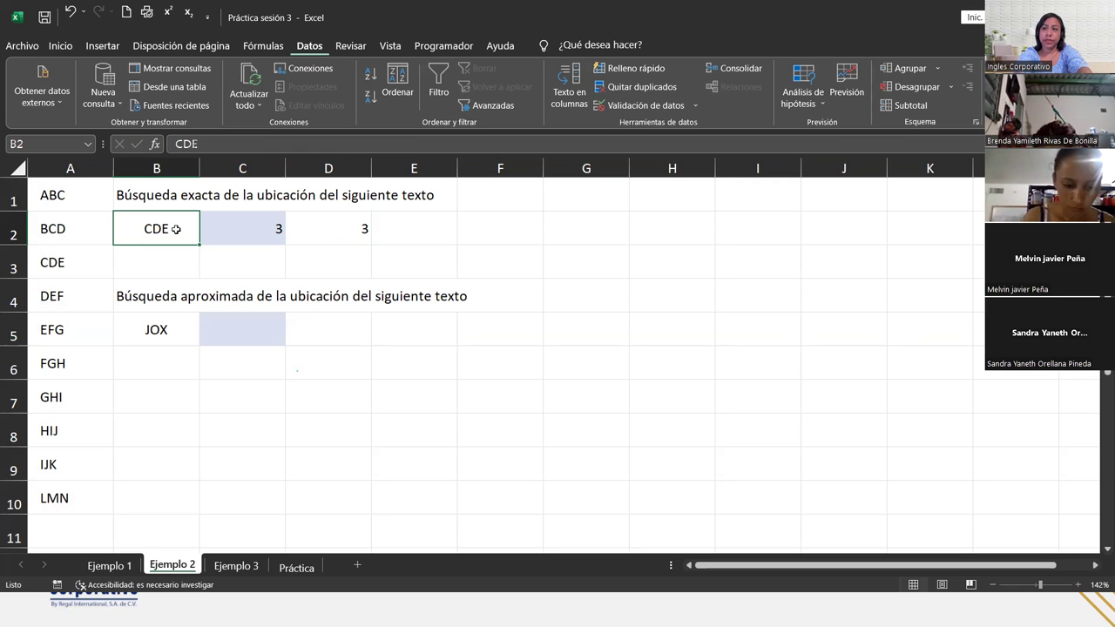
type("GHI")
key("Return")
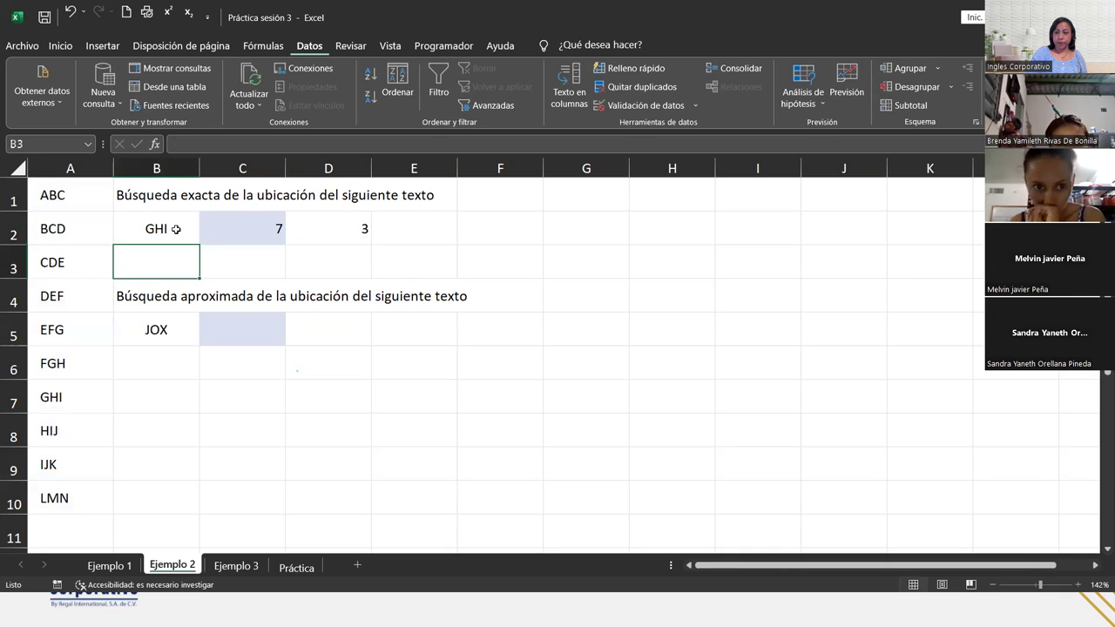
double_click(355, 234)
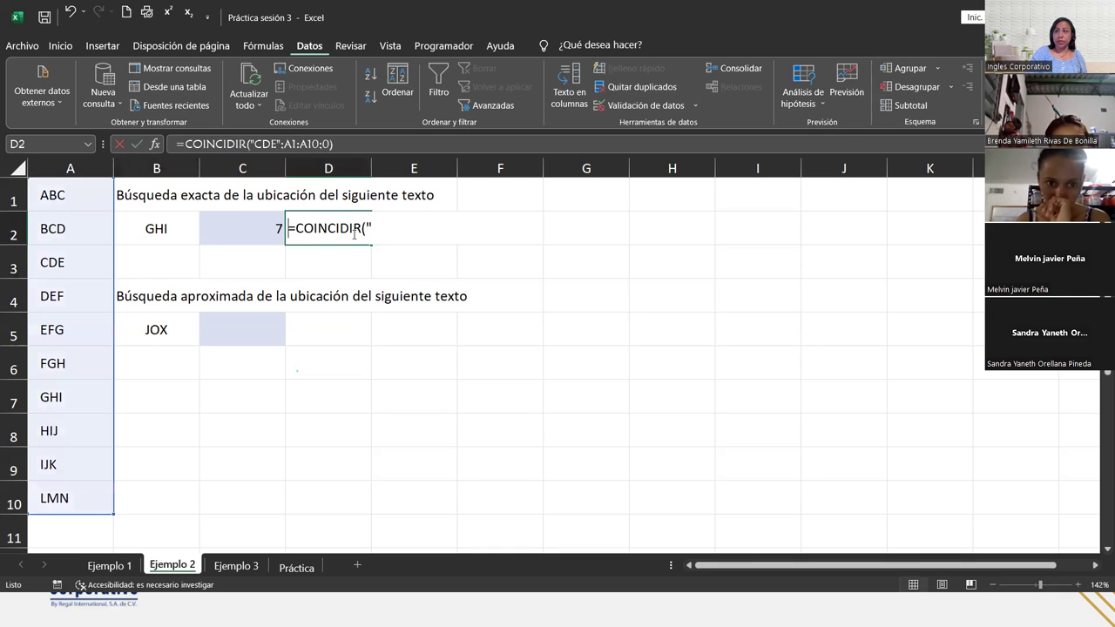
left_click(484, 233)
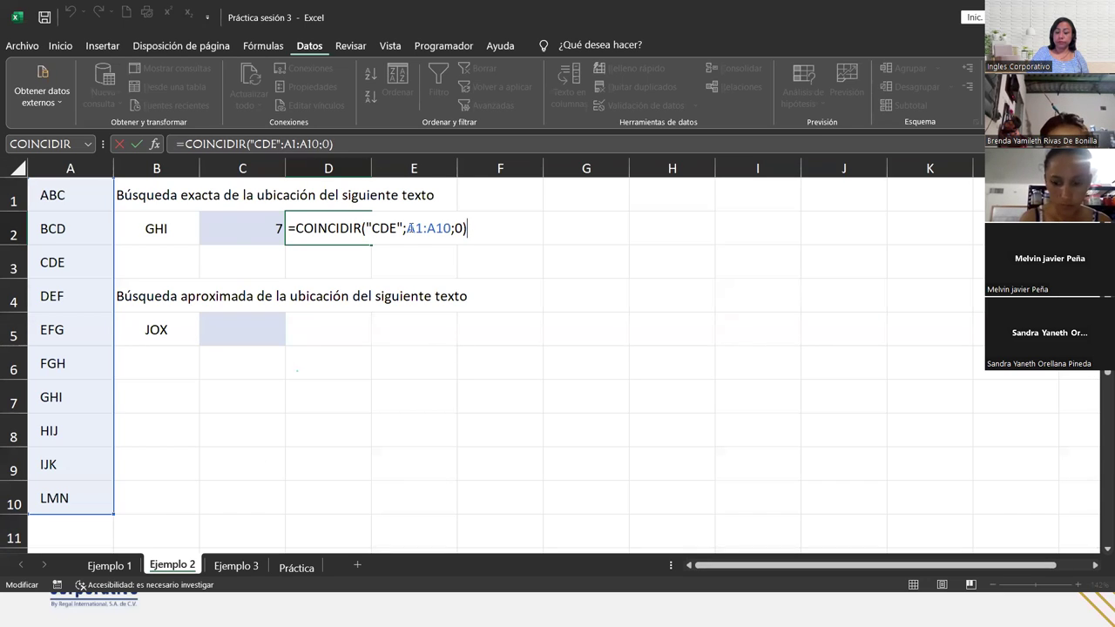
left_click(375, 228)
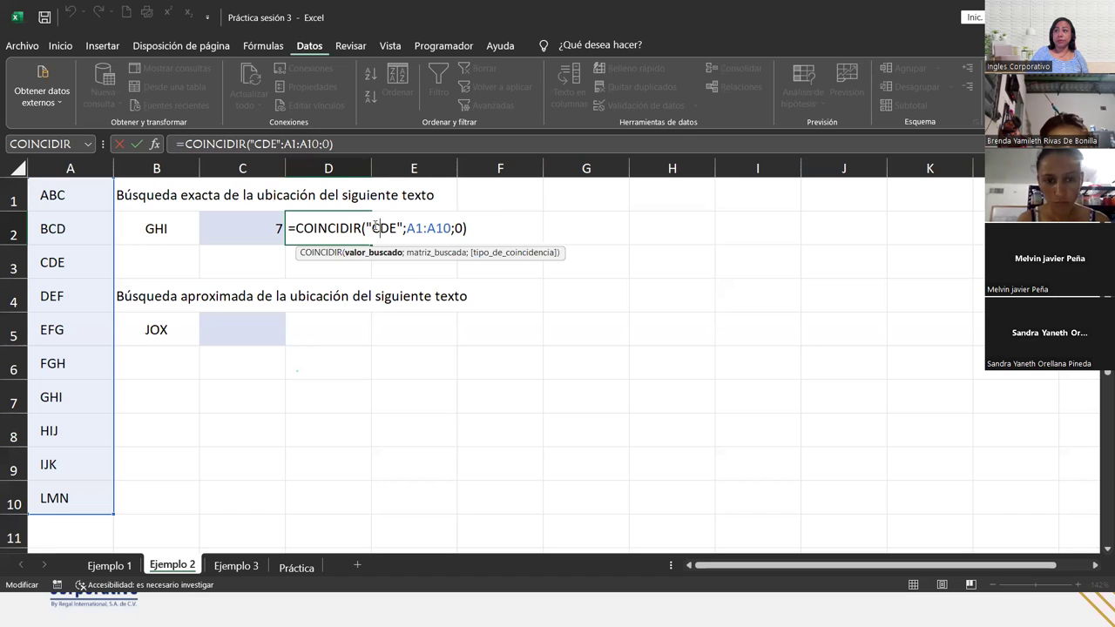
left_click_drag(373, 228, 396, 229)
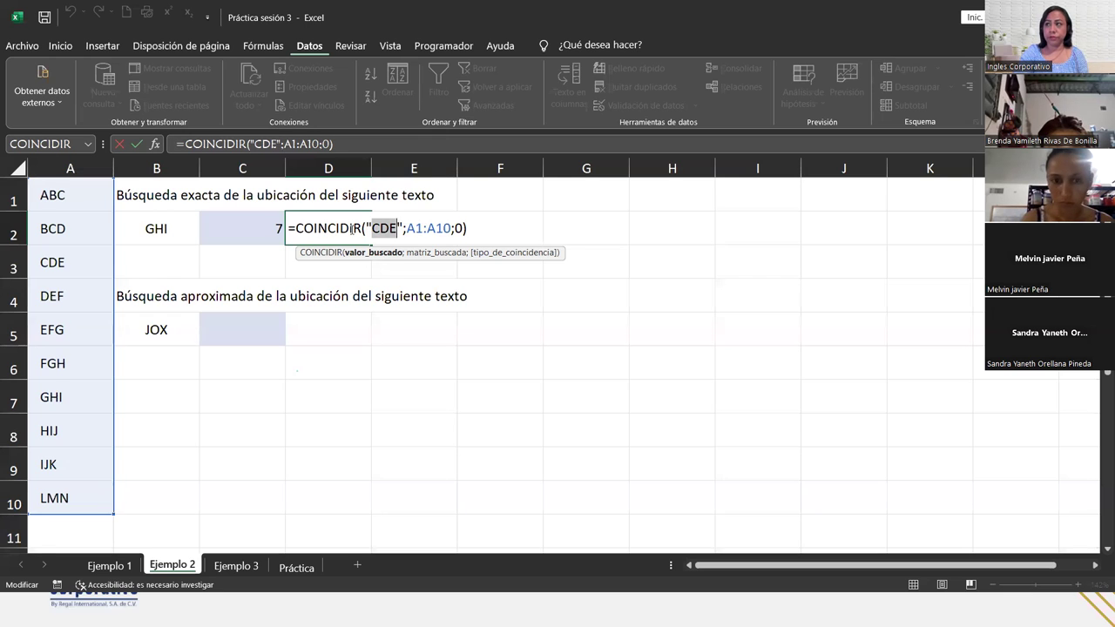
key("Return")
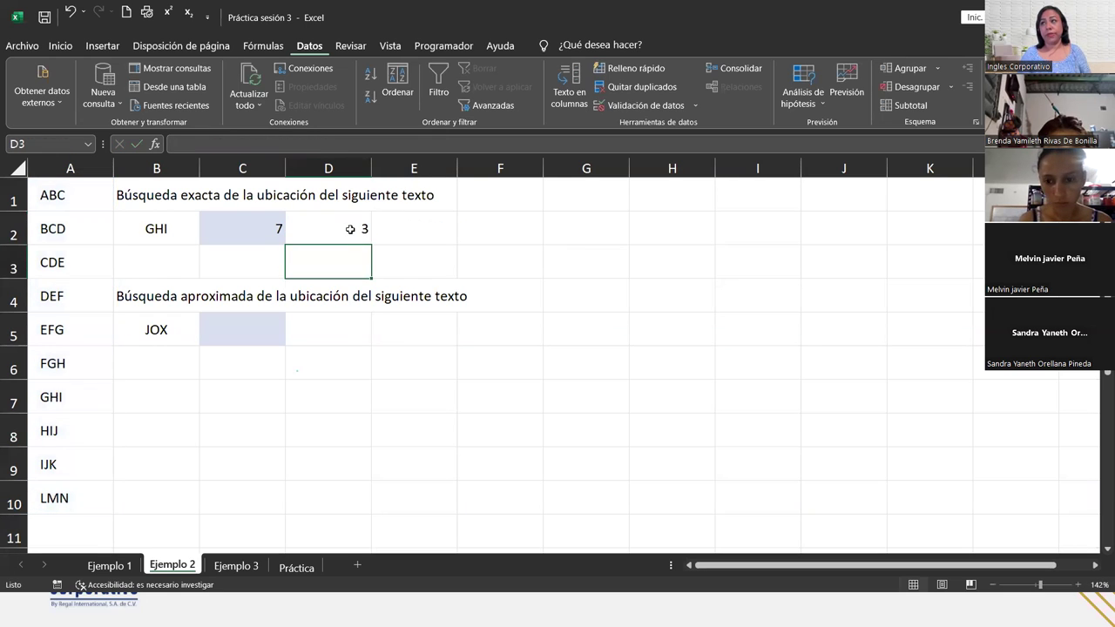
left_click(239, 329)
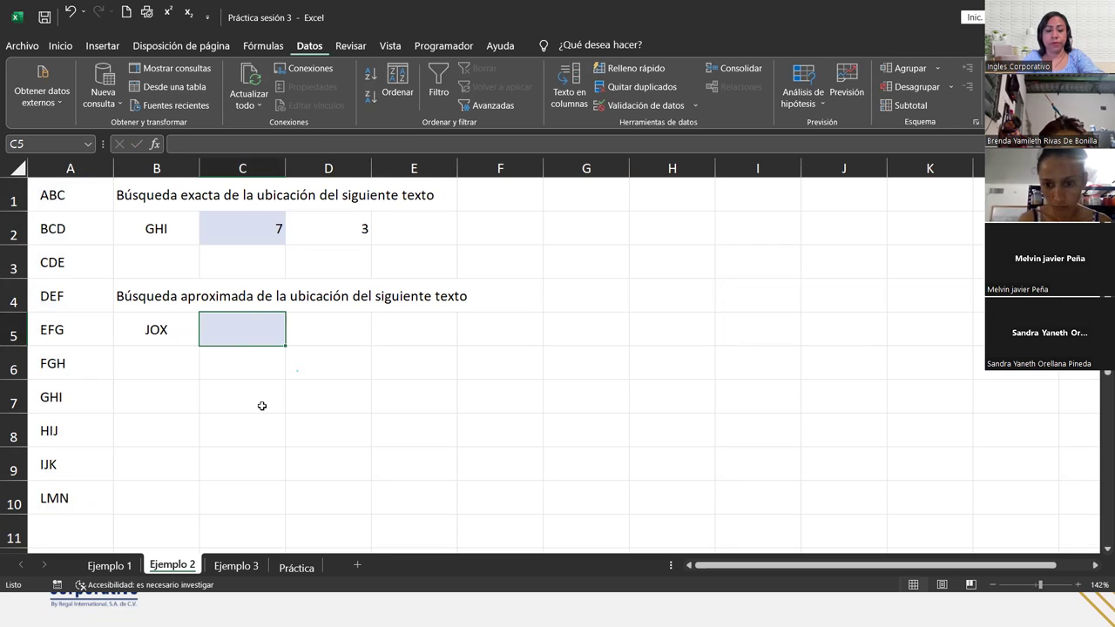
Enter =COINCIDIR(B5;A1:A10;1) in C5 to approximately locate JOX.
type("=COIN")
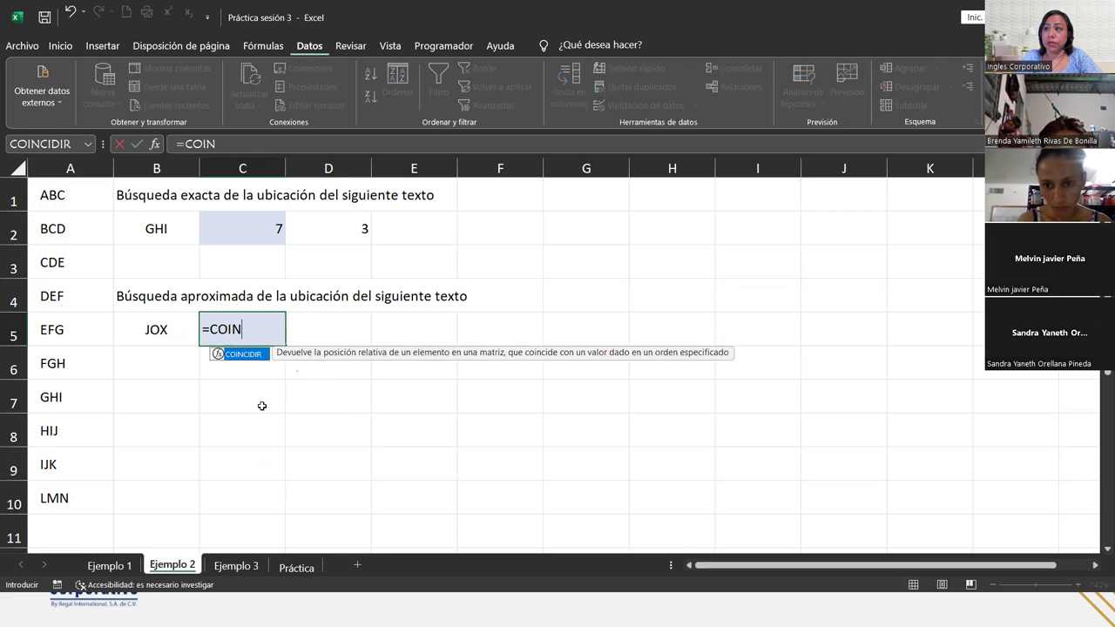
key("Tab")
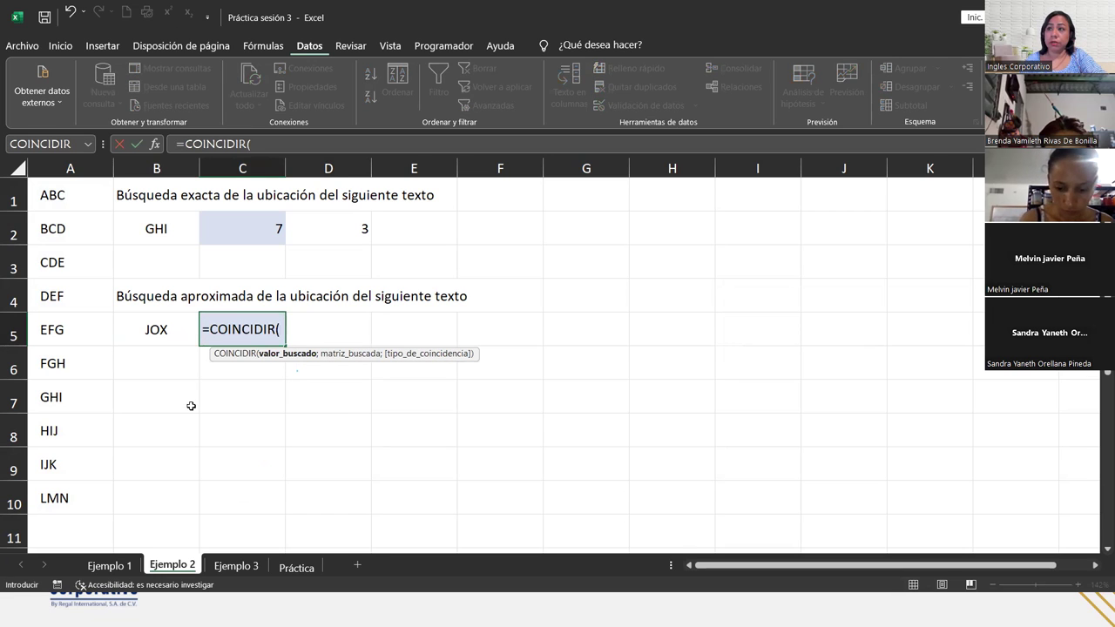
left_click(159, 326)
type(";")
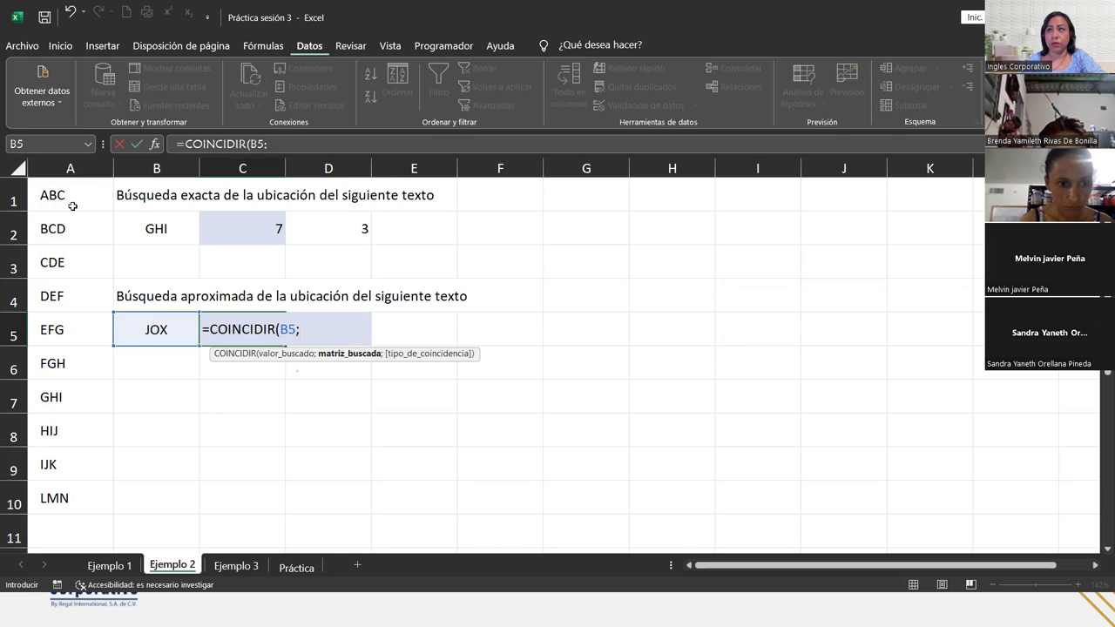
left_click(73, 205)
key("ctrl+shift+Down")
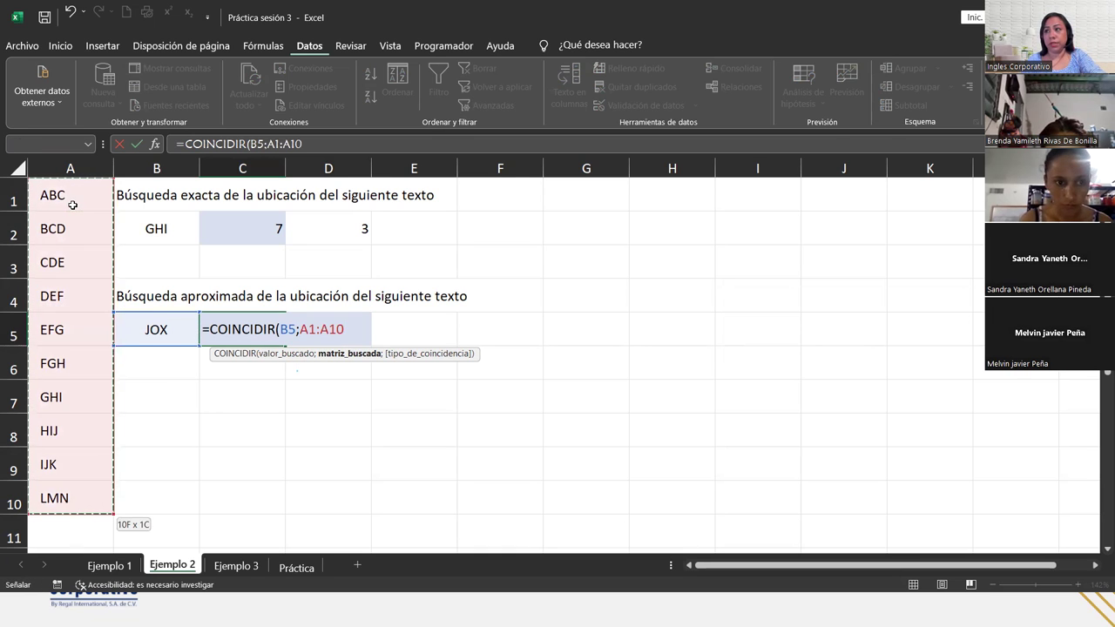
type(";1")
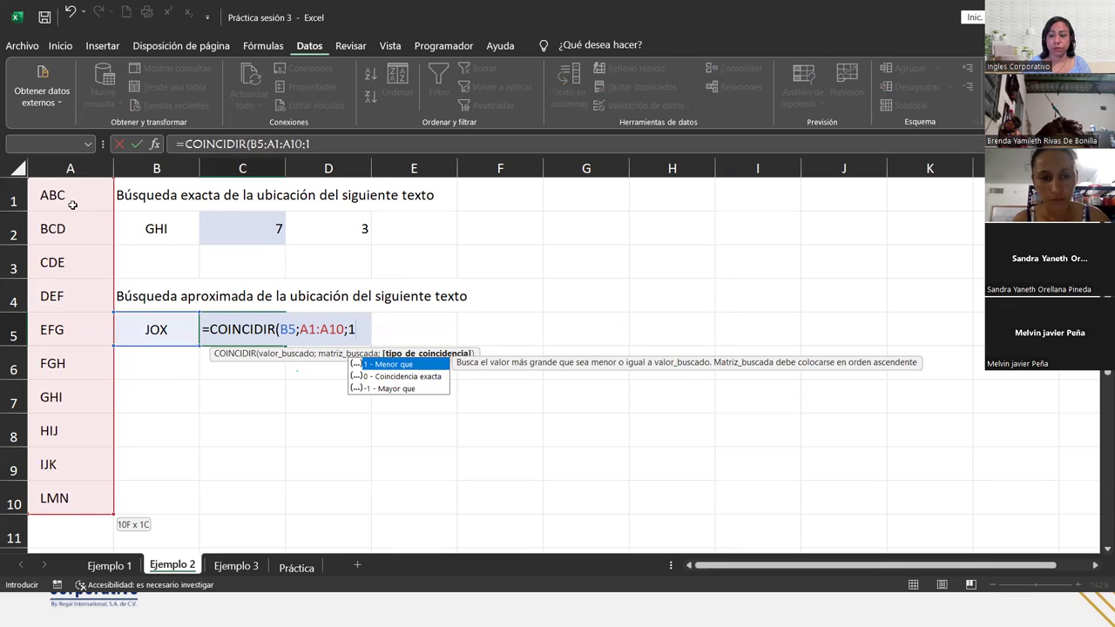
type(")")
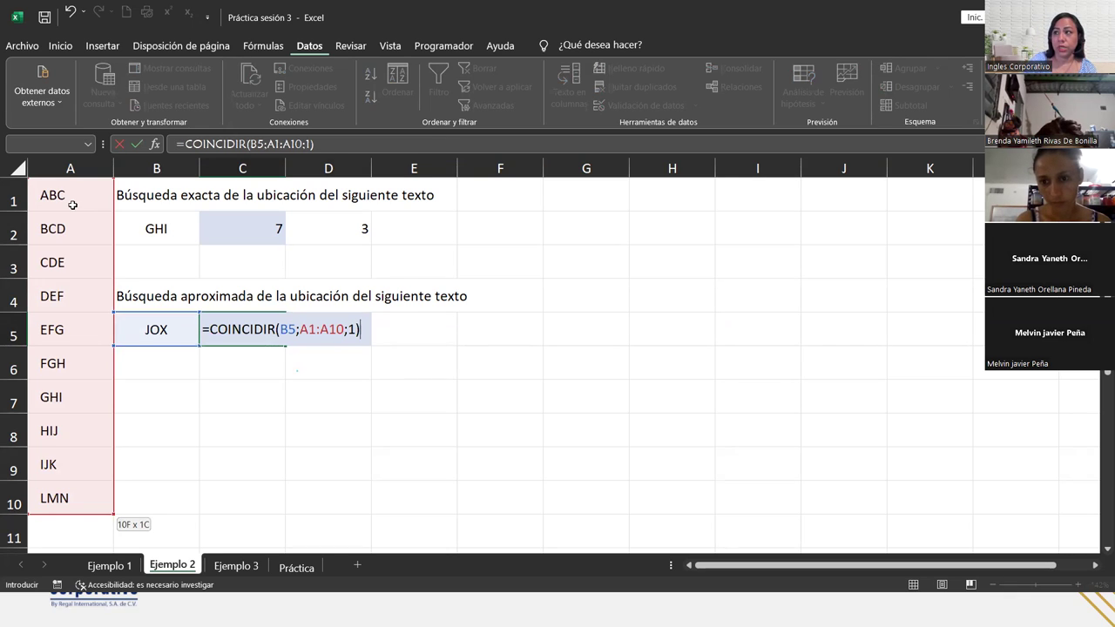
key("Return")
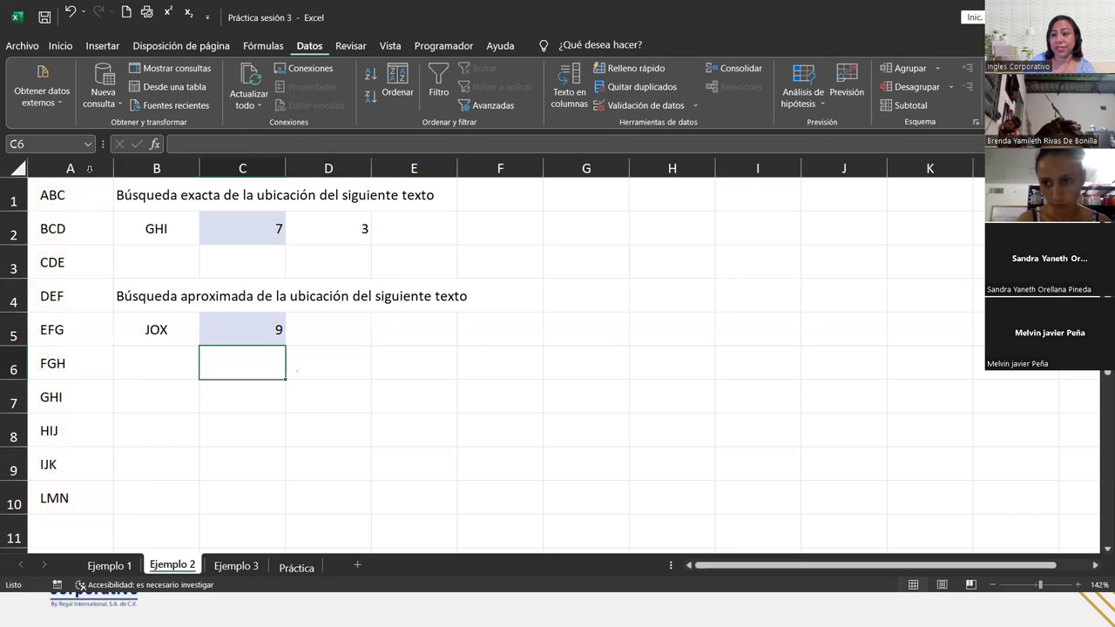
left_click(244, 318)
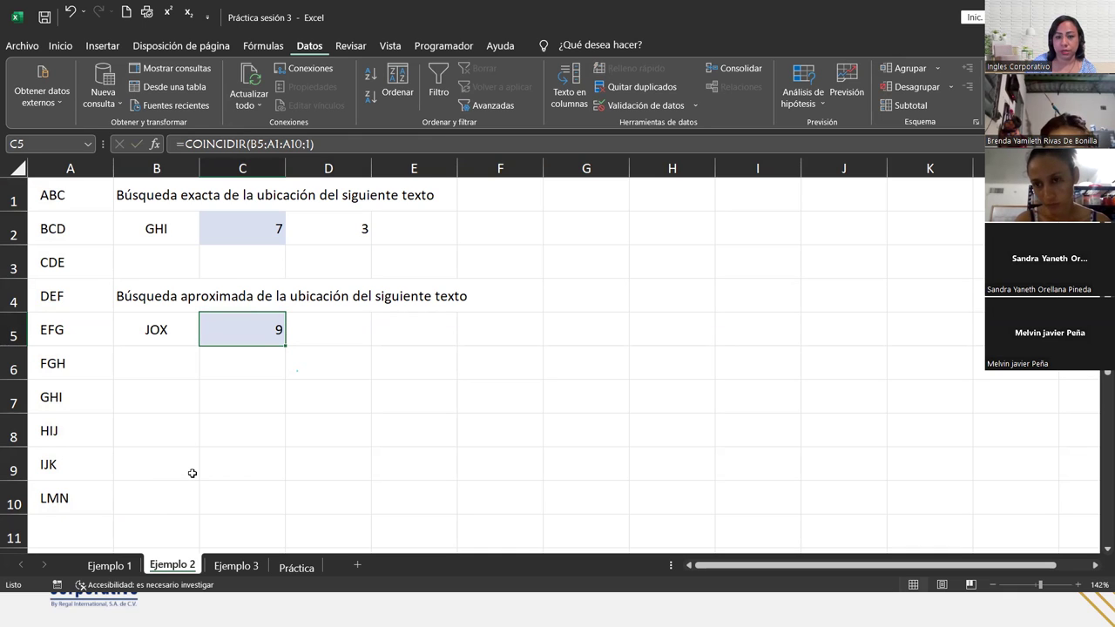
left_click(165, 323)
left_click(74, 264)
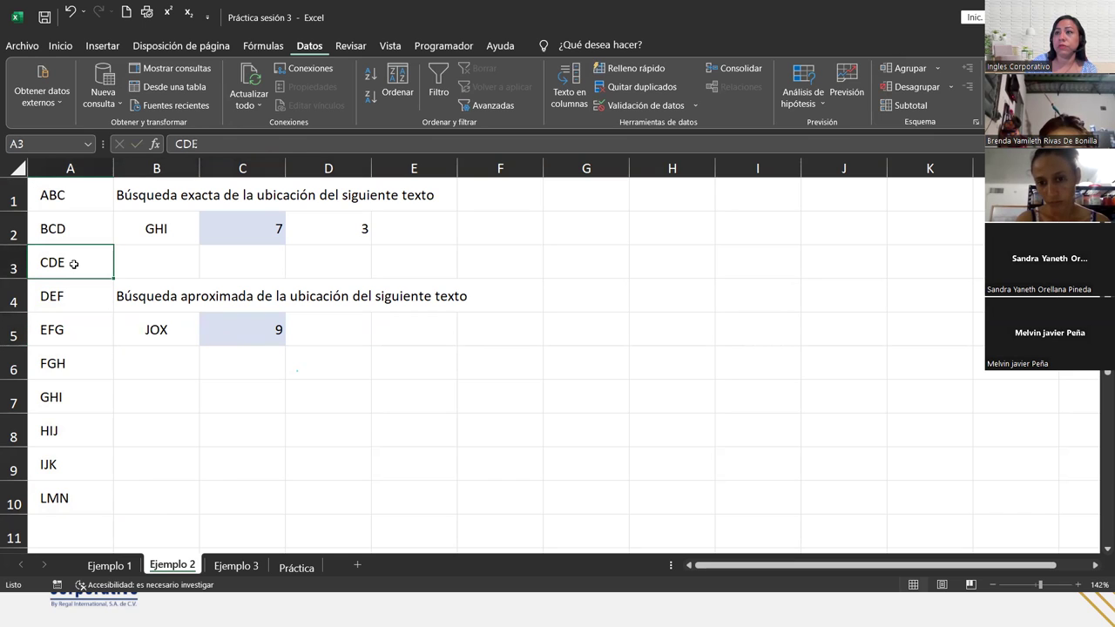
key("Up")
key("Up")
key("Down")
key("Down")
key("Down")
key("Down")
key("Down")
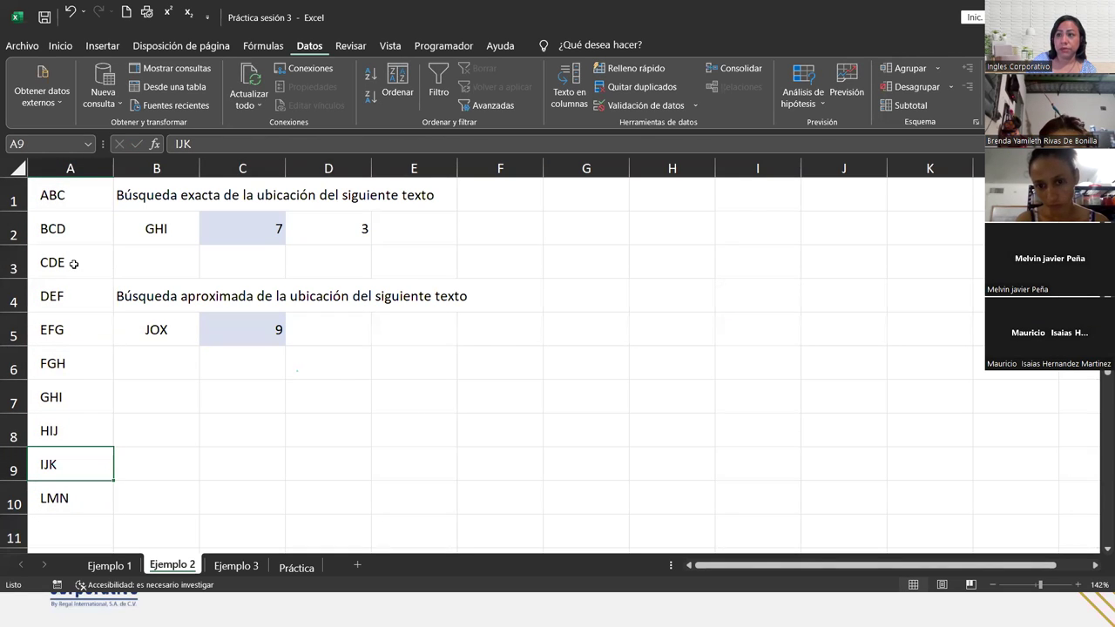
key("Up")
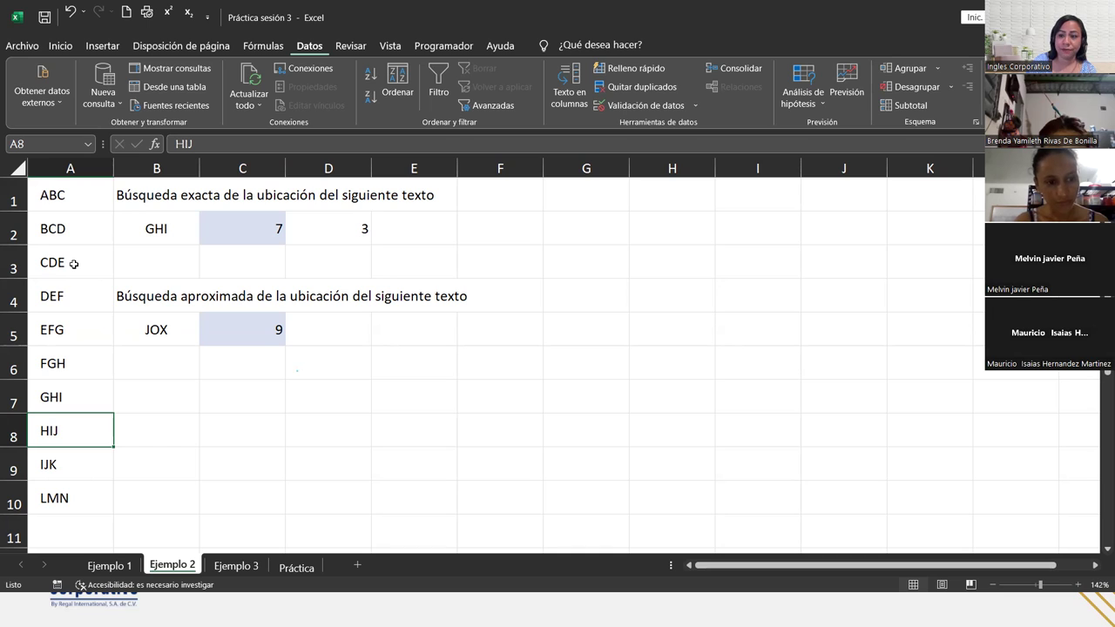
key("Down")
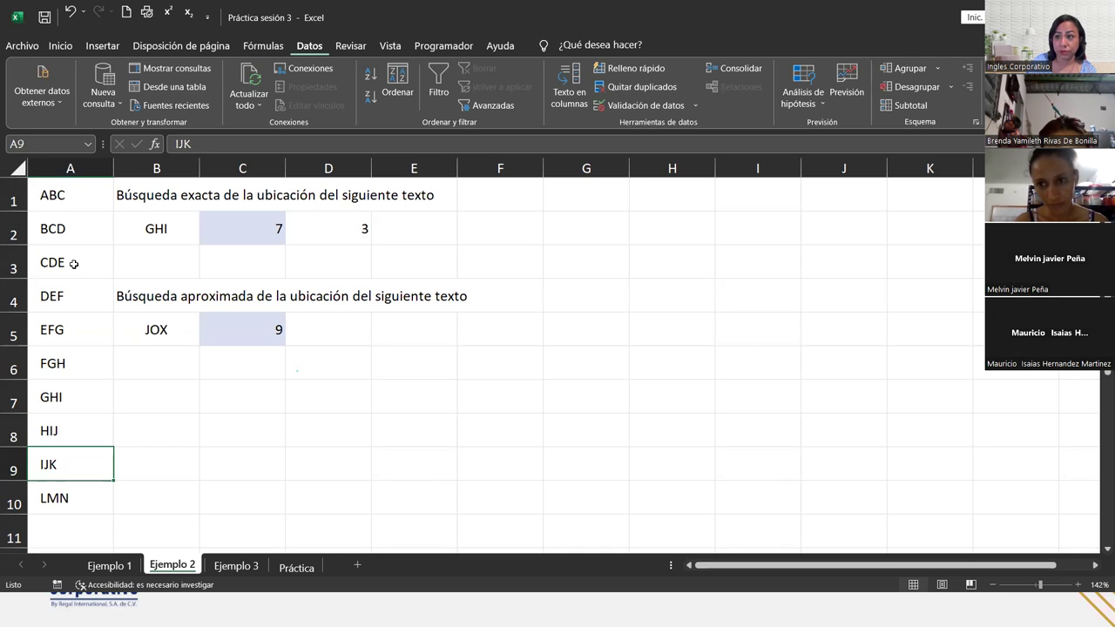
key("Down")
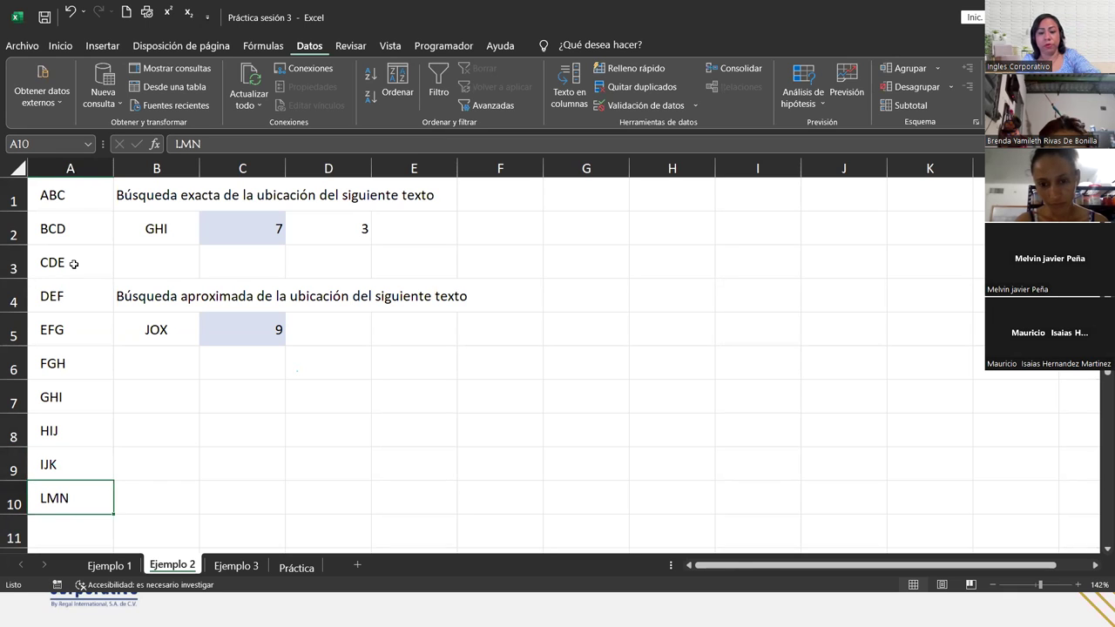
Change A10 from LMN to JKL so C5's approximate match for JOX returns 10.
type("JKL")
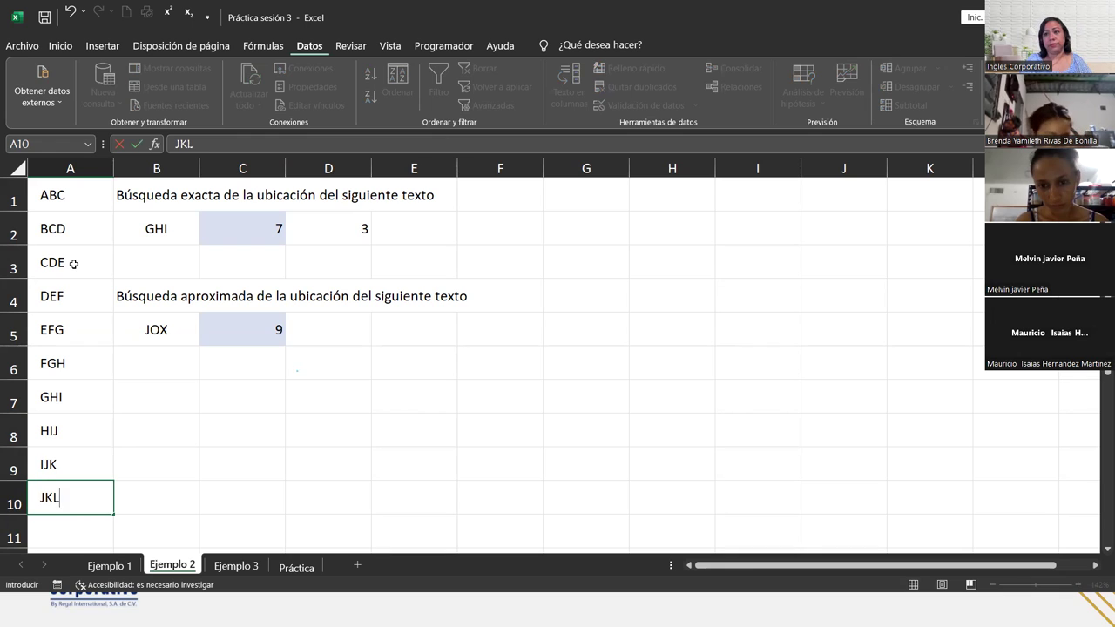
key("Return")
key("Up")
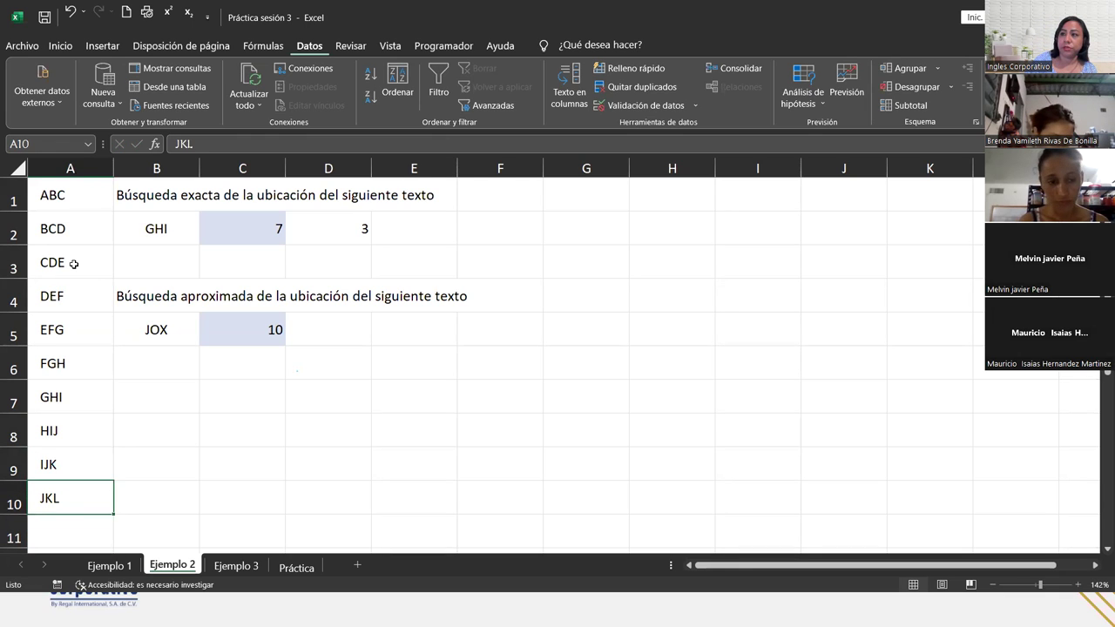
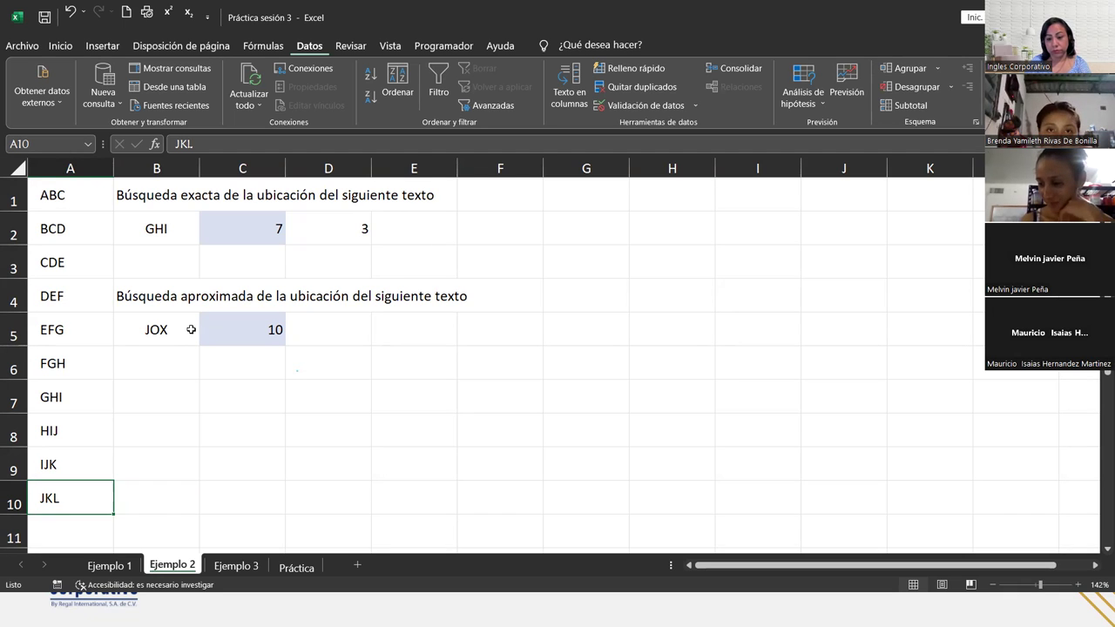
Review the lookup in B5 and C5, then switch to Ejemplo 3 and select its example area.
left_click(190, 330)
left_click(226, 324)
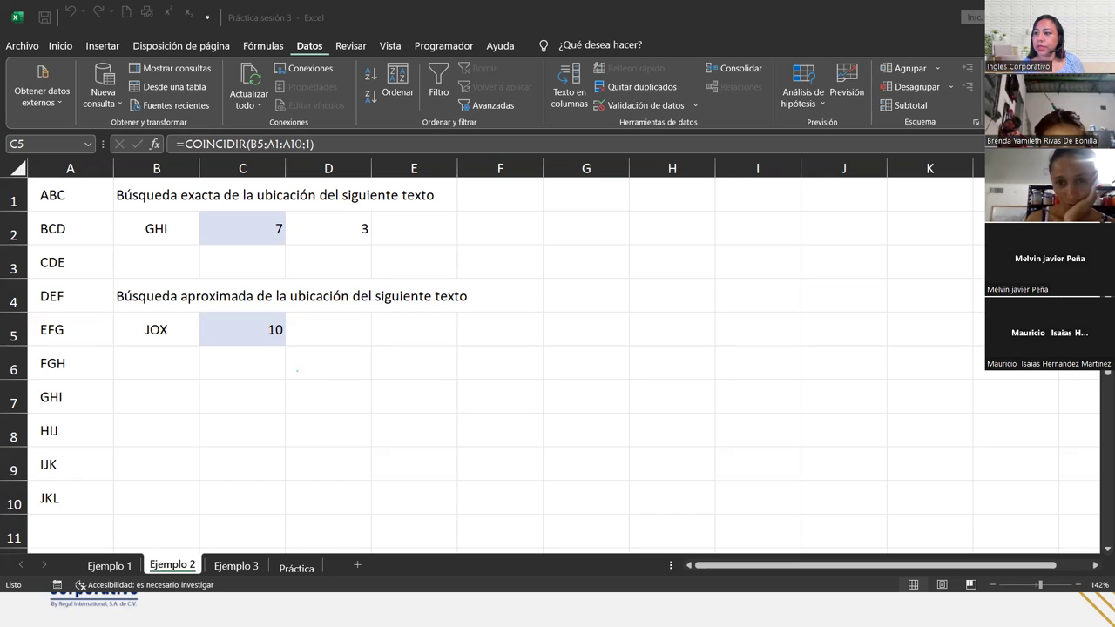
left_click(236, 566)
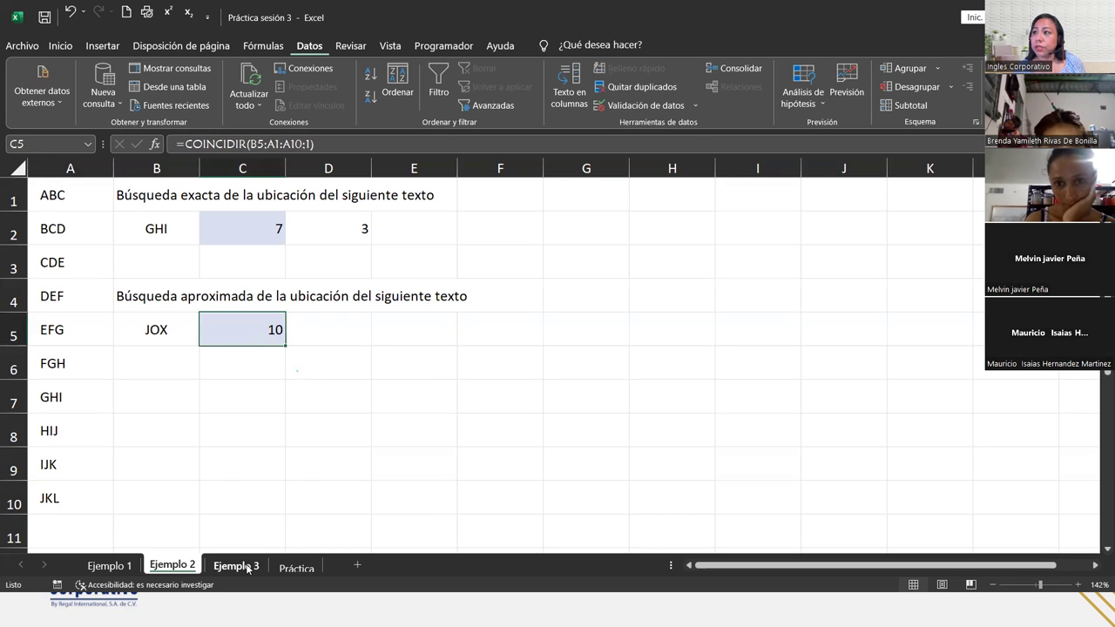
mouse_move(54, 178)
left_mouse_down()
mouse_move(387, 310)
mouse_move(444, 391)
left_mouse_up()
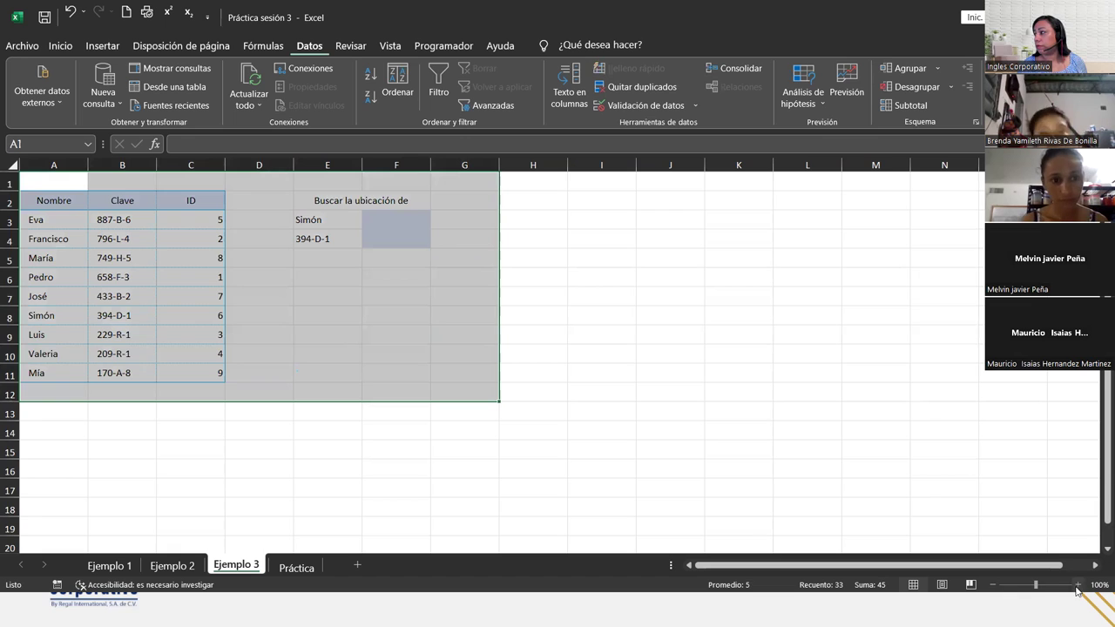
Zoom the Ejemplo 3 sheet to 150% and select F3 for the lookup result.
left_click(1077, 584)
left_click(1077, 584)
left_click(1077, 585)
left_click(1077, 585)
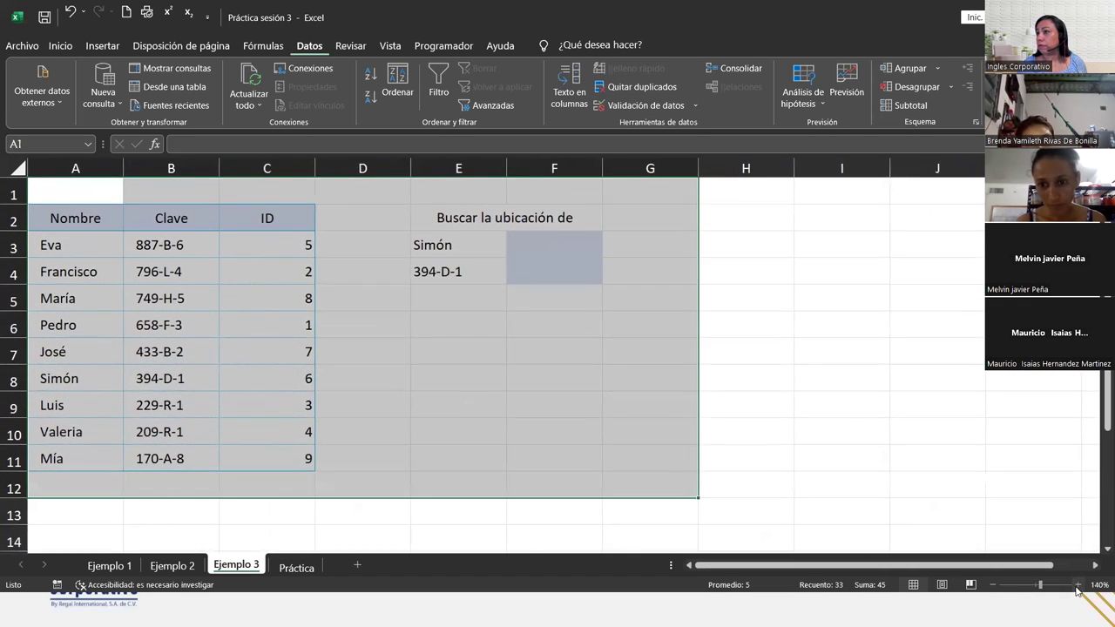
left_click(1077, 584)
left_click(609, 256)
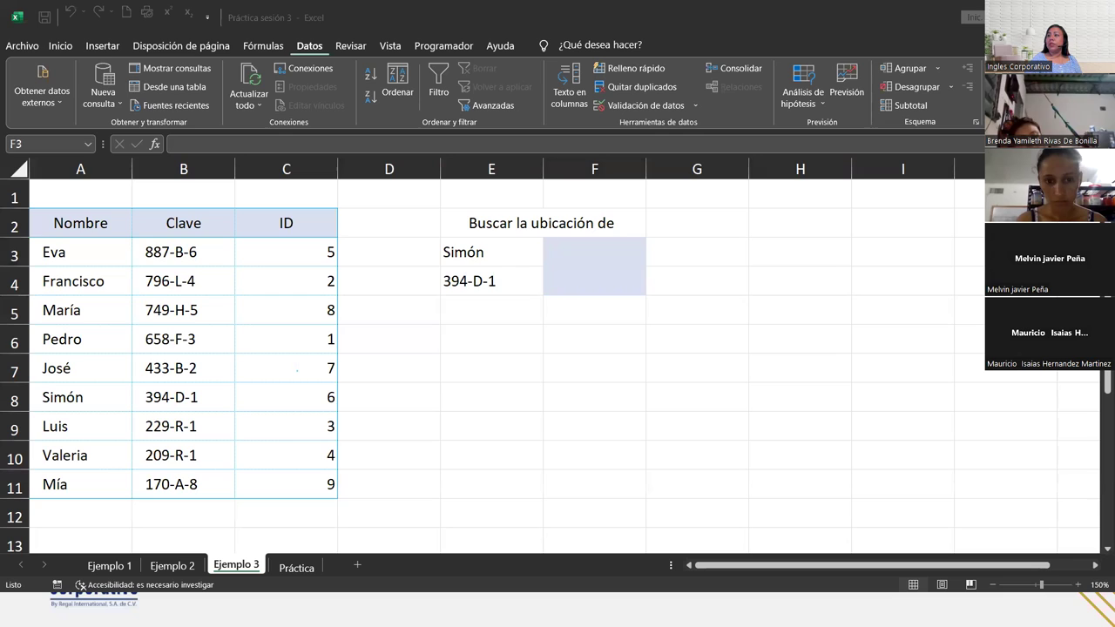
left_click(604, 252)
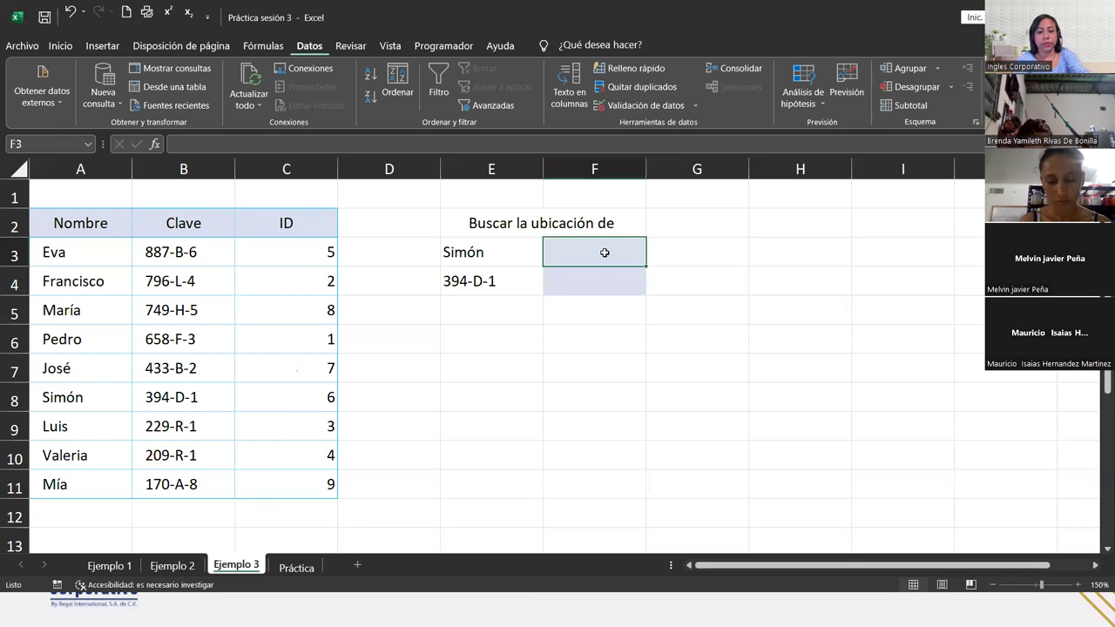
Enter =COINCIDIR(E3;A3:A11;0) in F3, returning Simón's position 6.
type("=C")
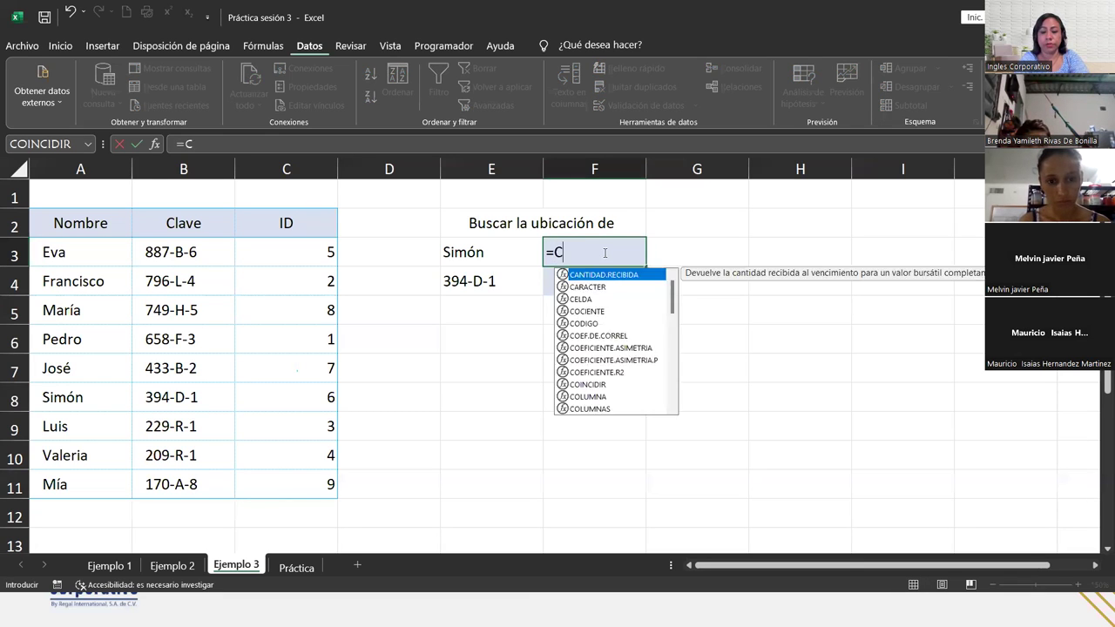
type("OIN")
key("Tab")
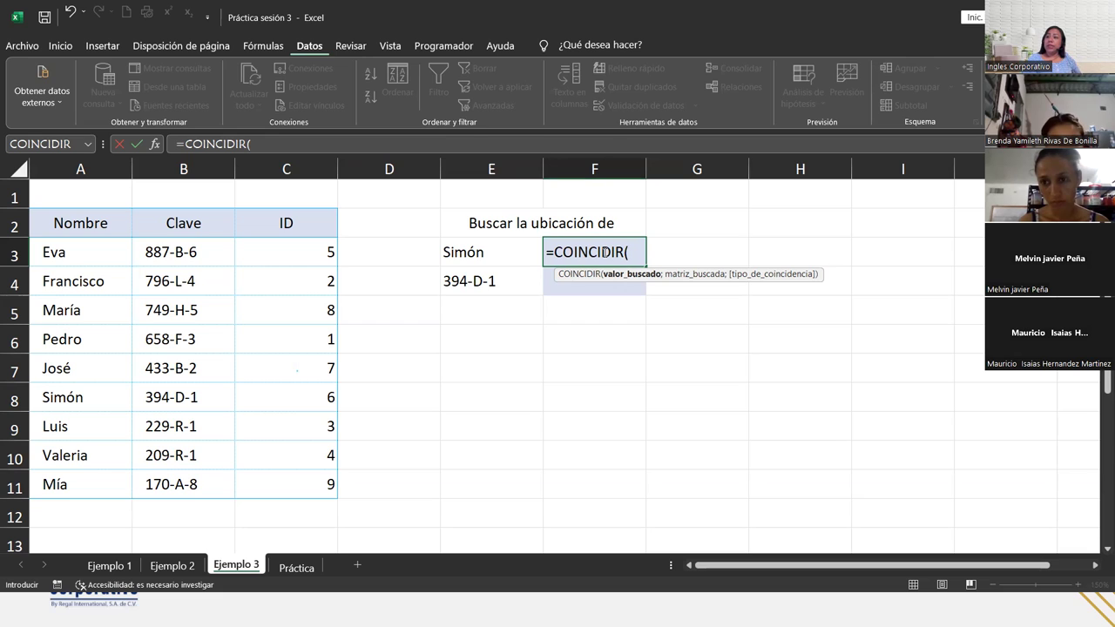
left_click(475, 252)
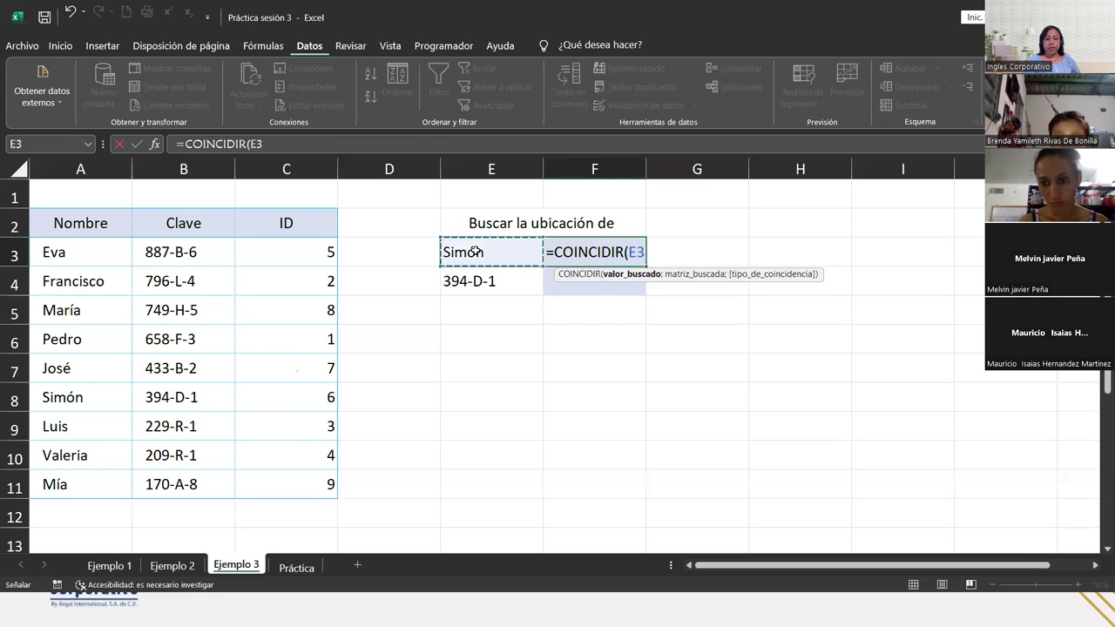
type(";")
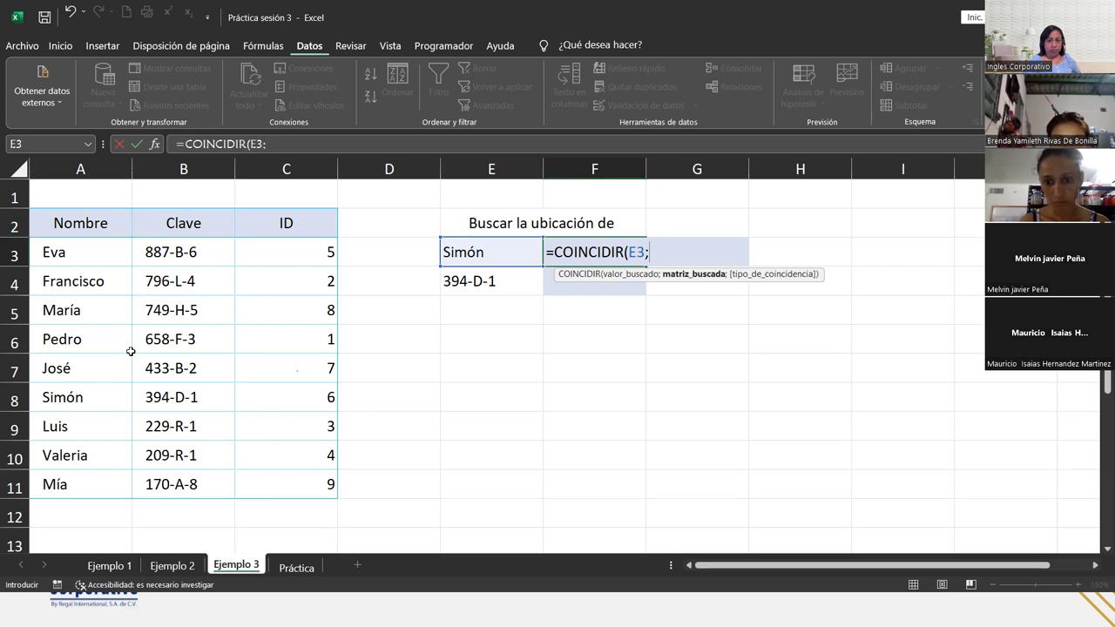
left_click_drag(63, 261, 94, 480)
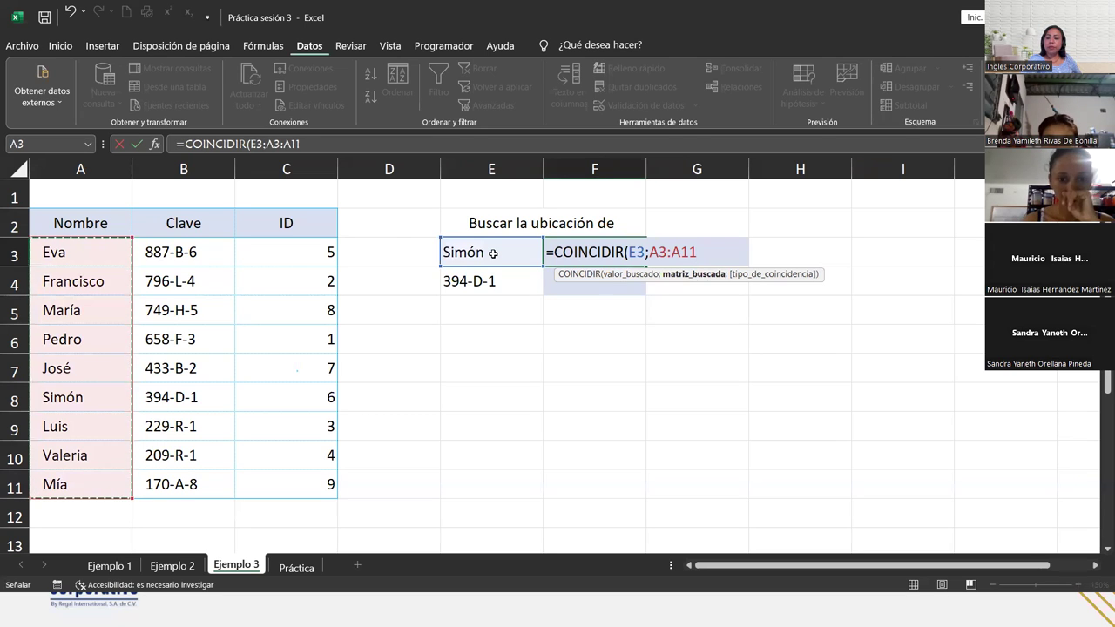
type(";0")
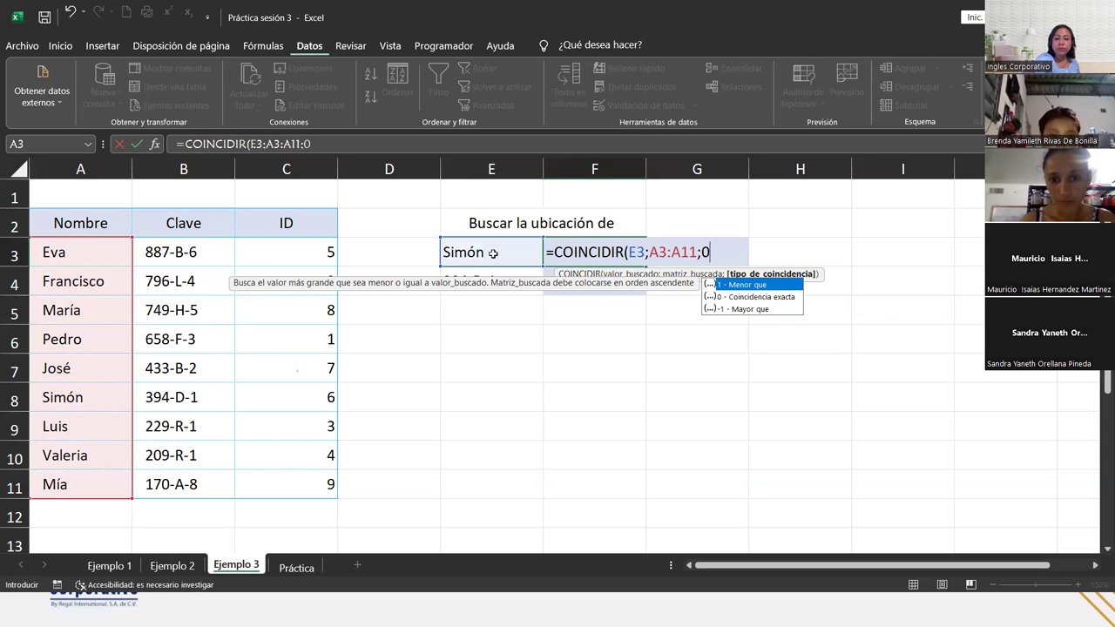
type(")")
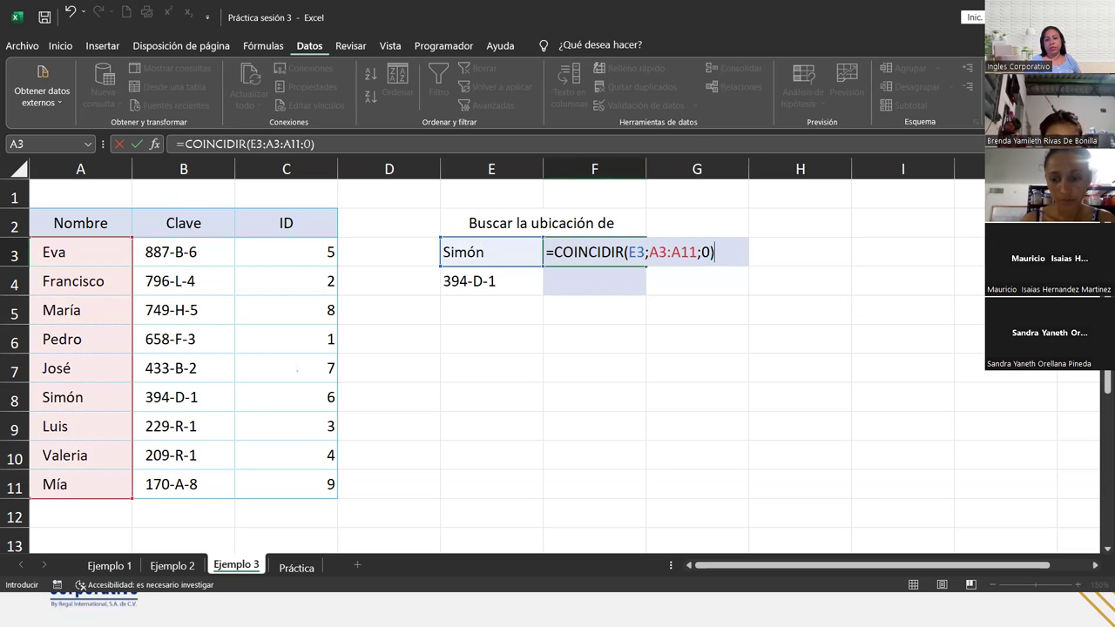
key("Return")
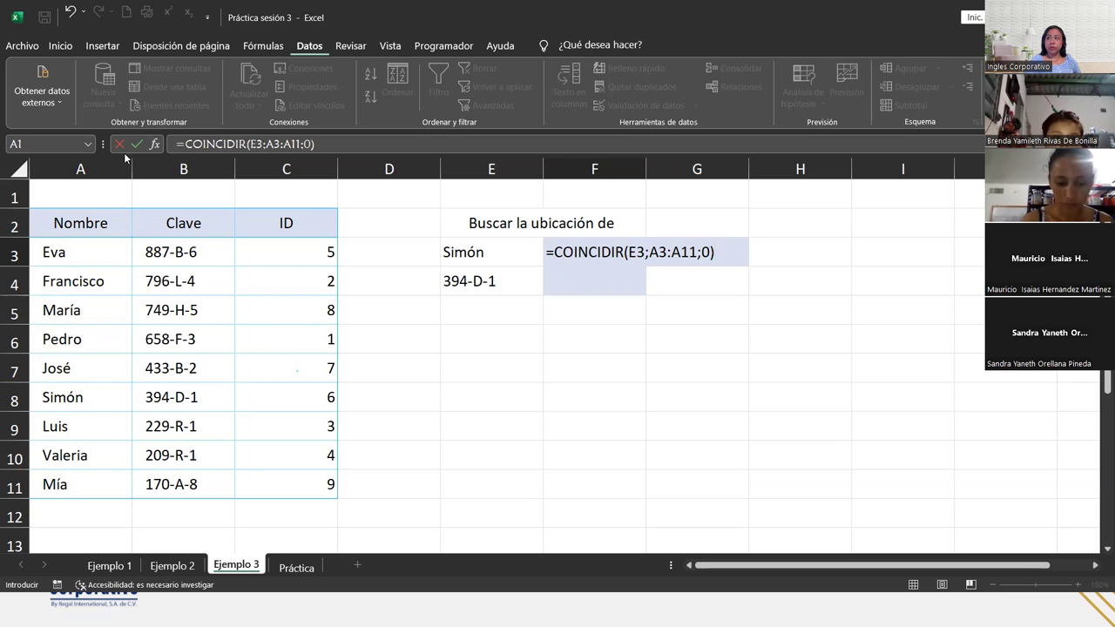
left_click(728, 248)
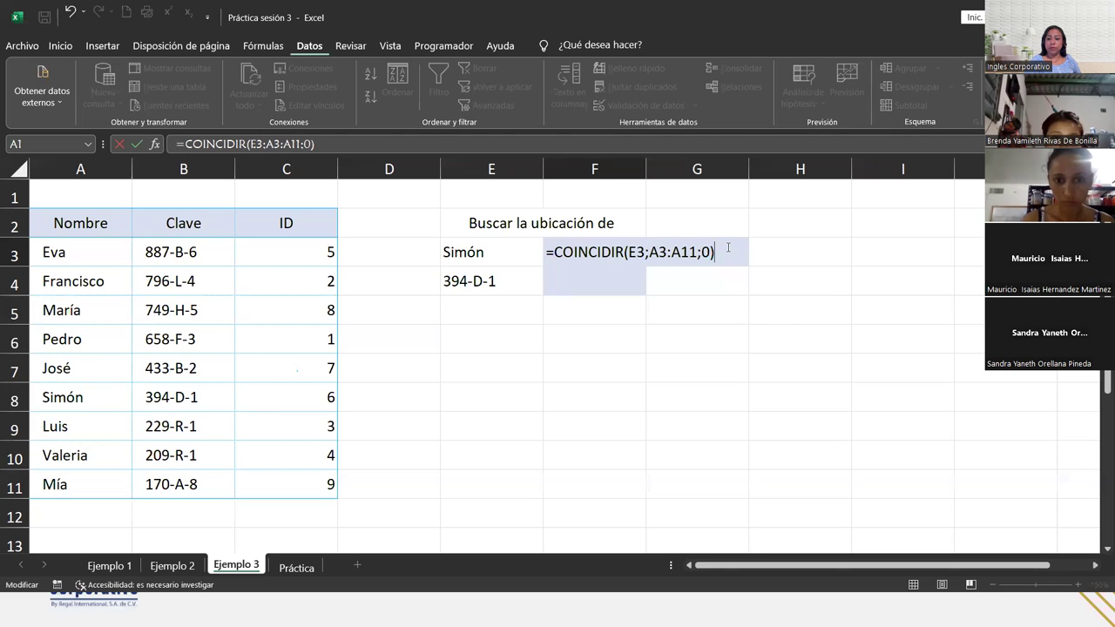
key("Return")
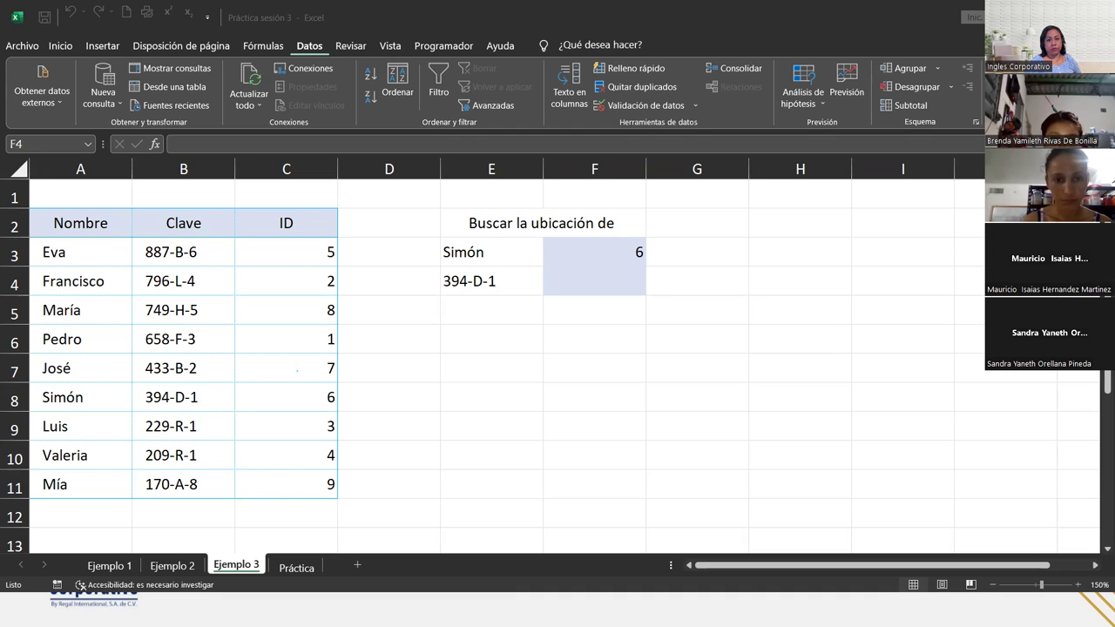
Review the COINCIDIR formula in F3 and confirm it unchanged.
left_click(563, 261)
double_click(565, 251)
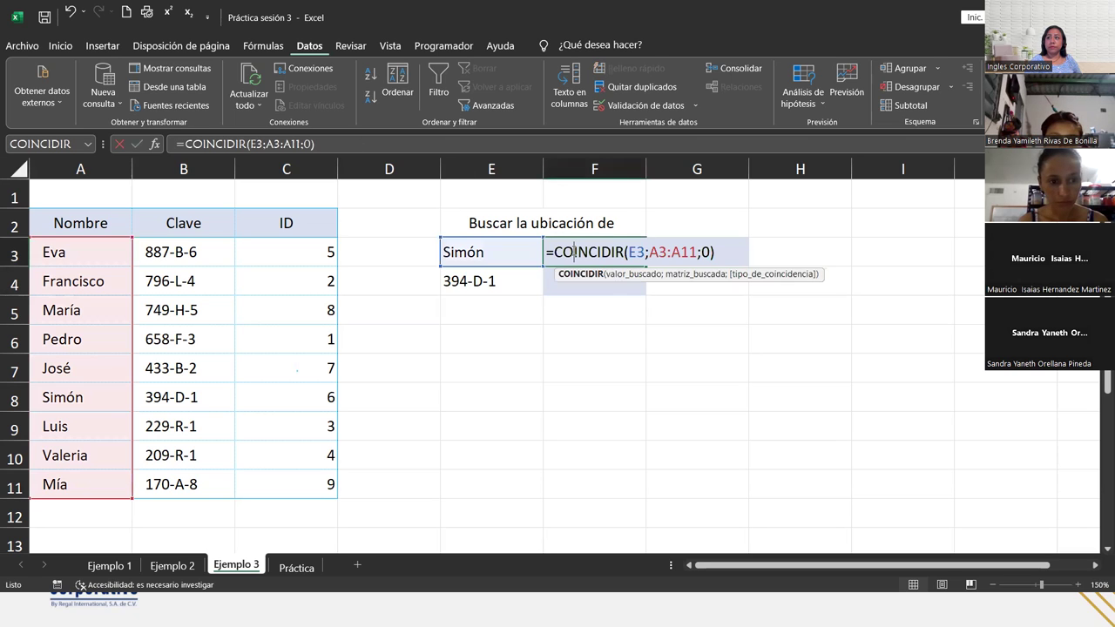
left_click(737, 251)
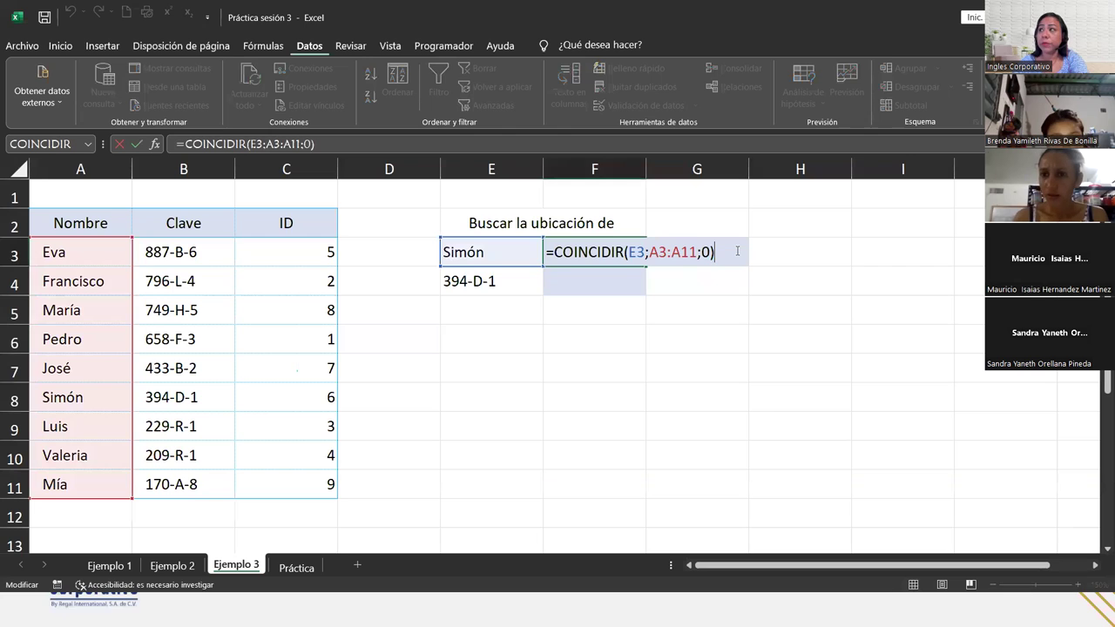
key("Return")
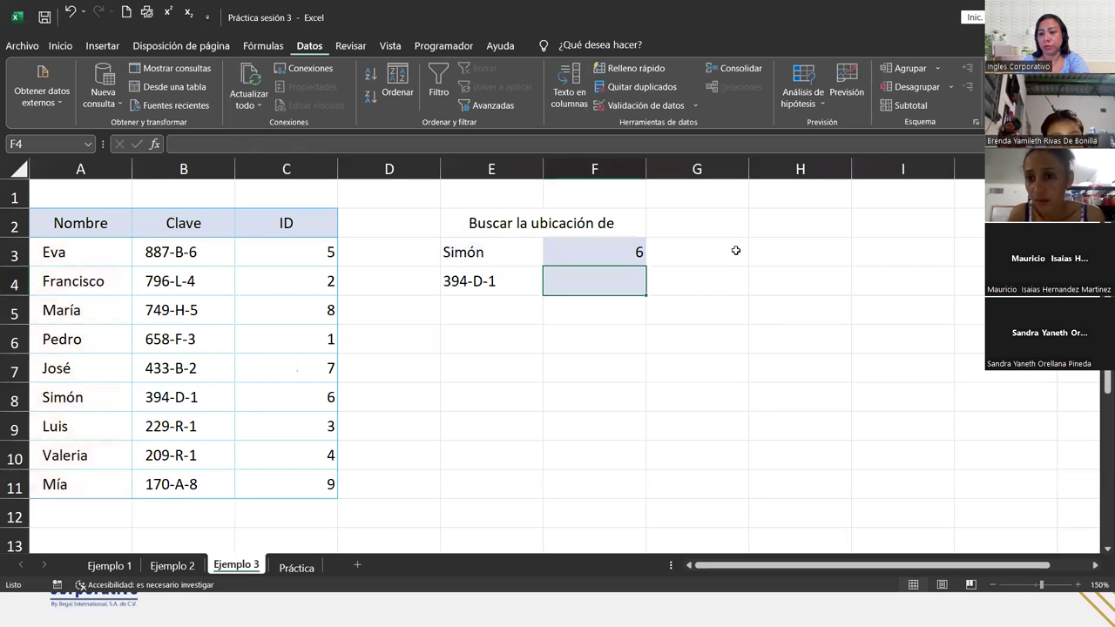
Change the lookup name in E3 to María, so F3 returns 3.
key("Up")
key("Left")
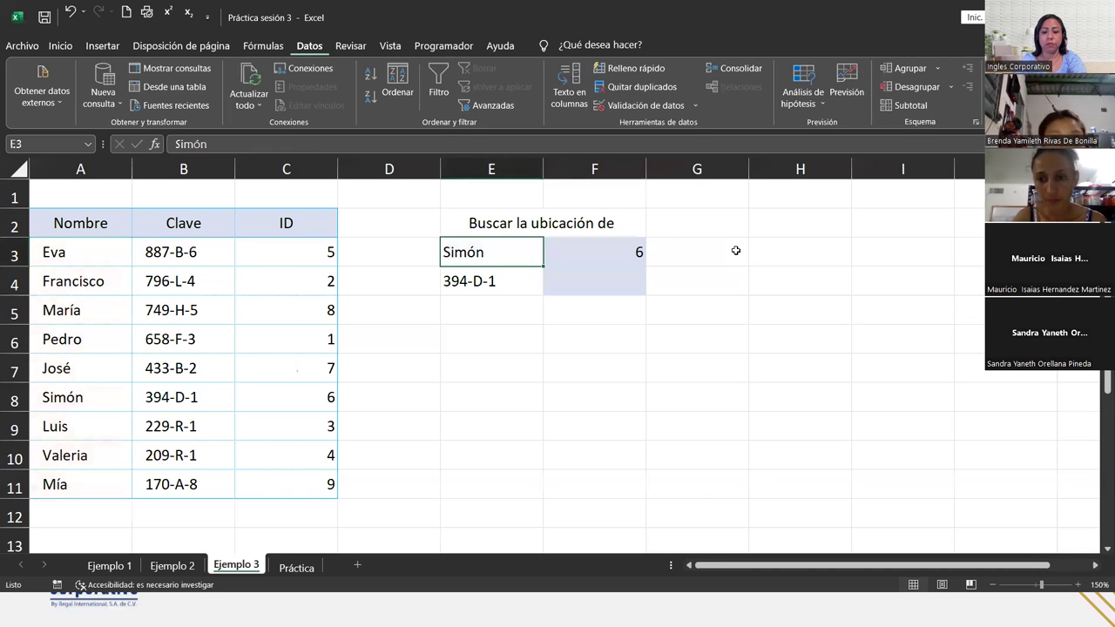
type("María")
key("Return")
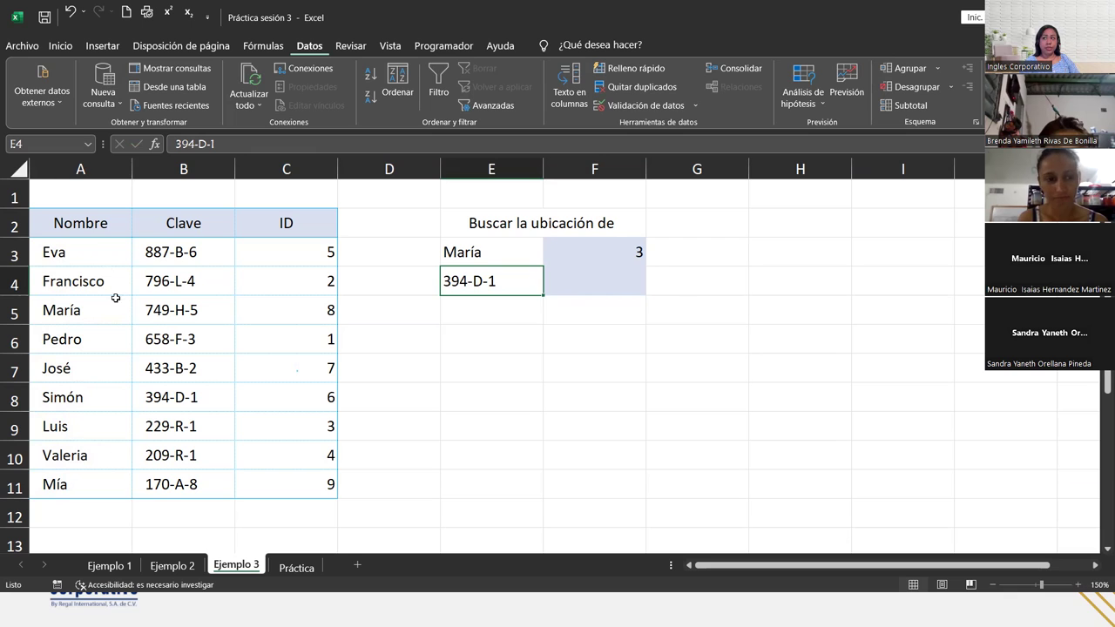
left_click(488, 252)
double_click(474, 254)
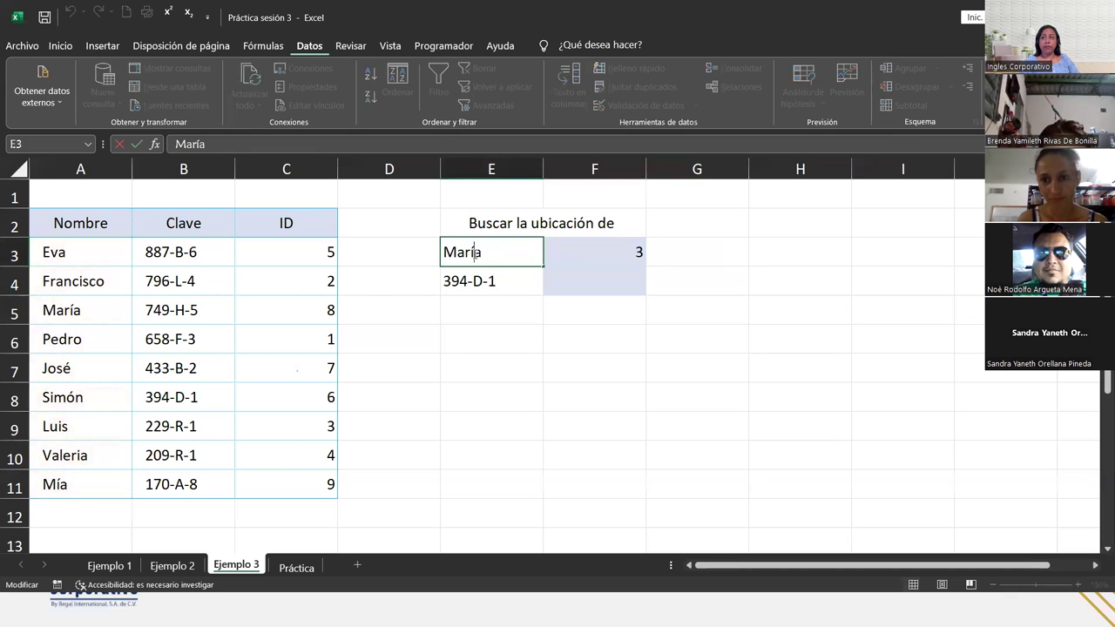
key("BackSpace")
type("i")
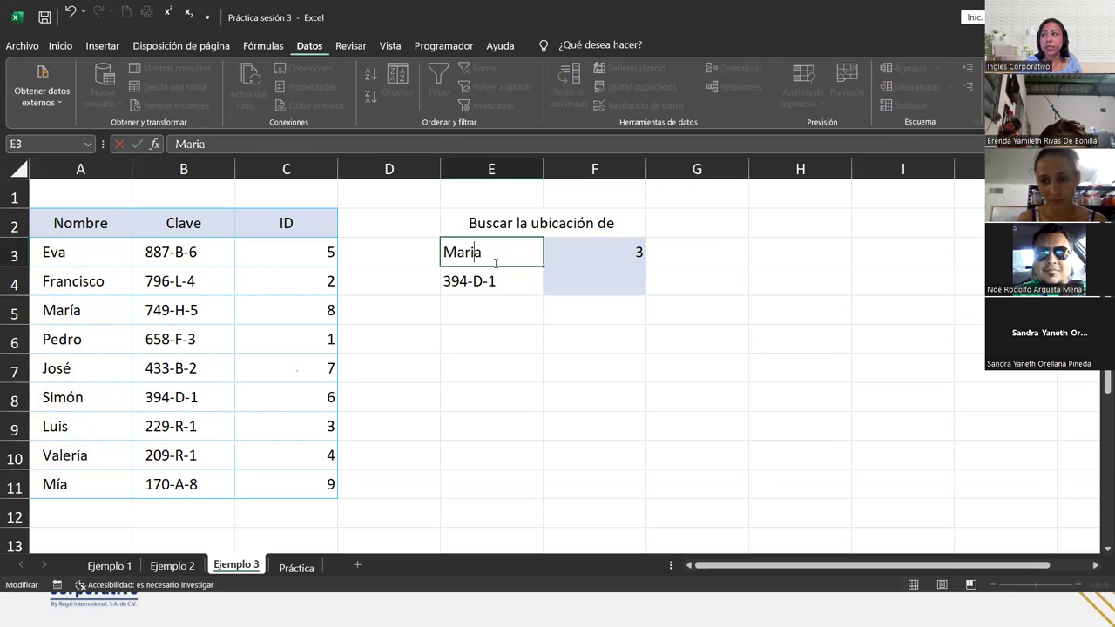
key("Return")
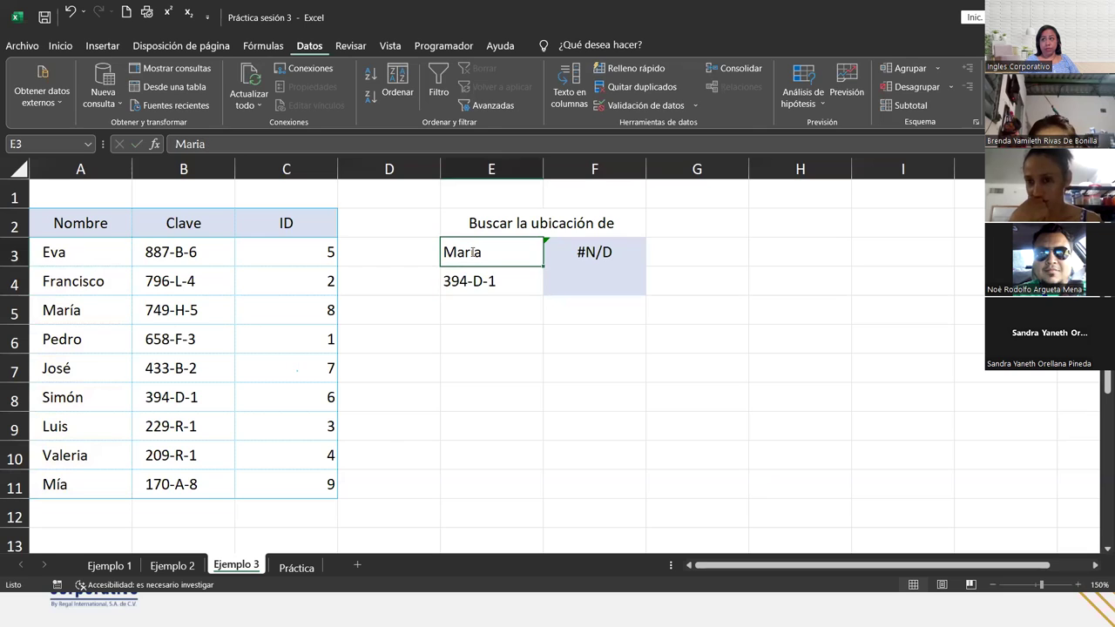
double_click(471, 251)
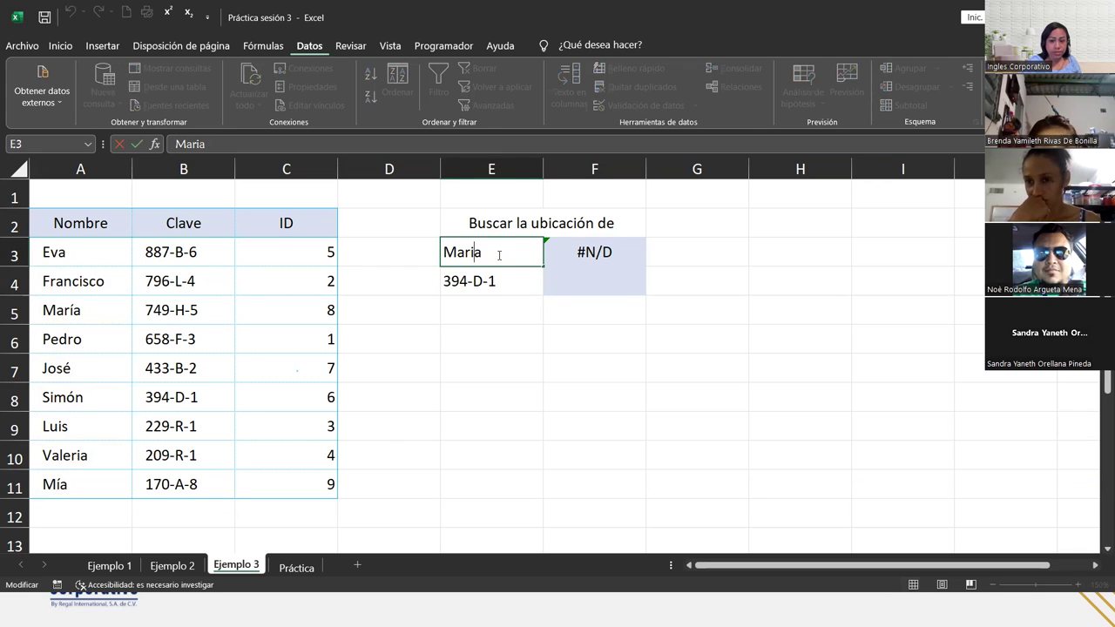
key("BackSpace")
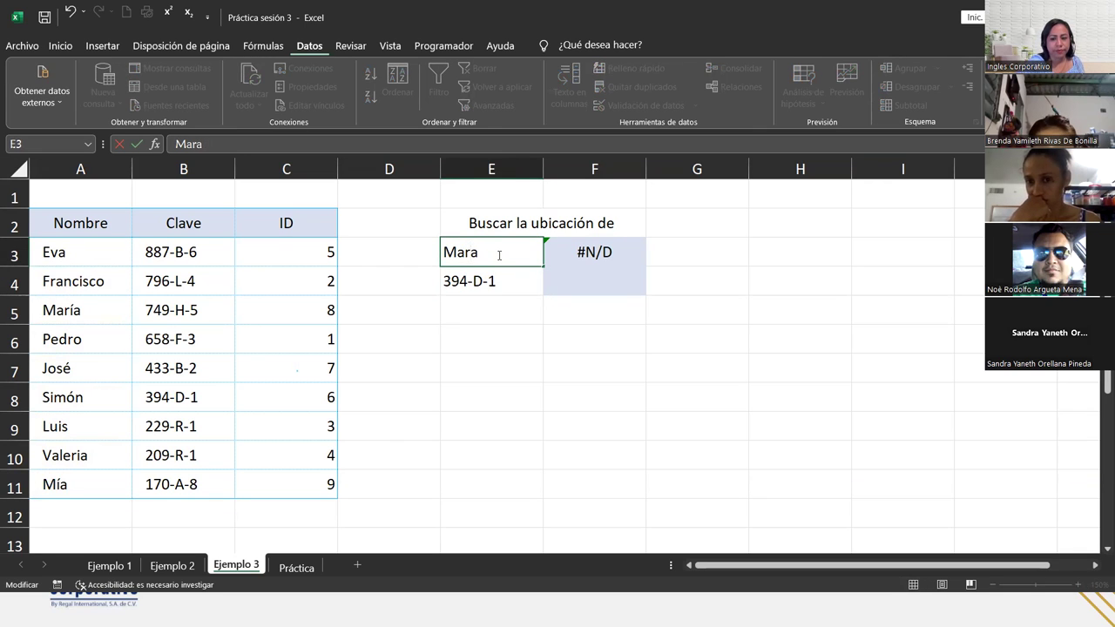
type("í")
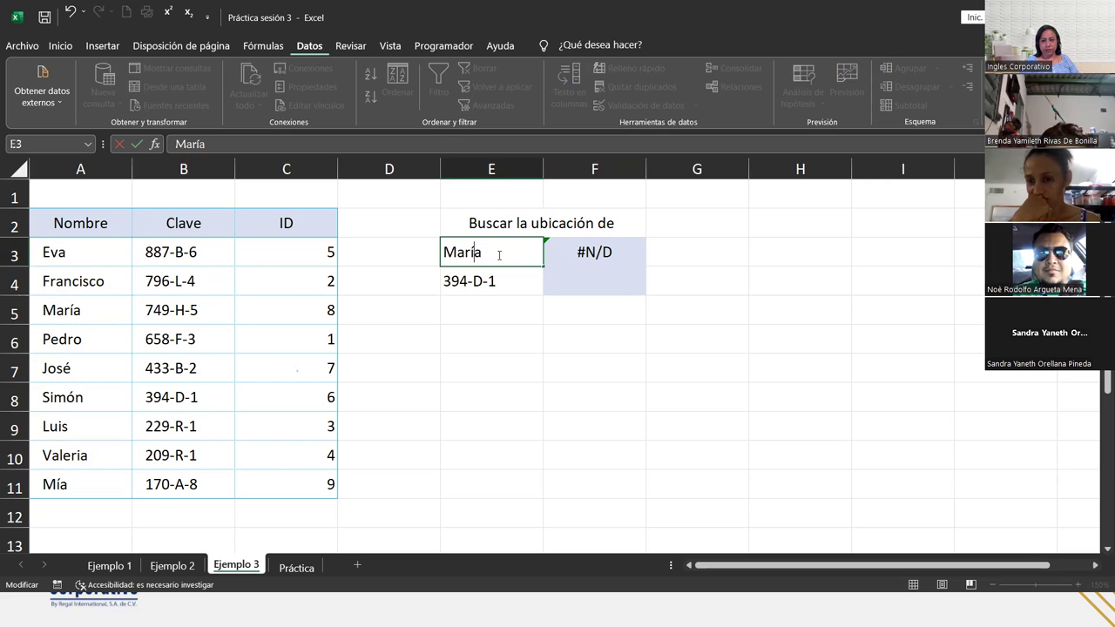
key("Return")
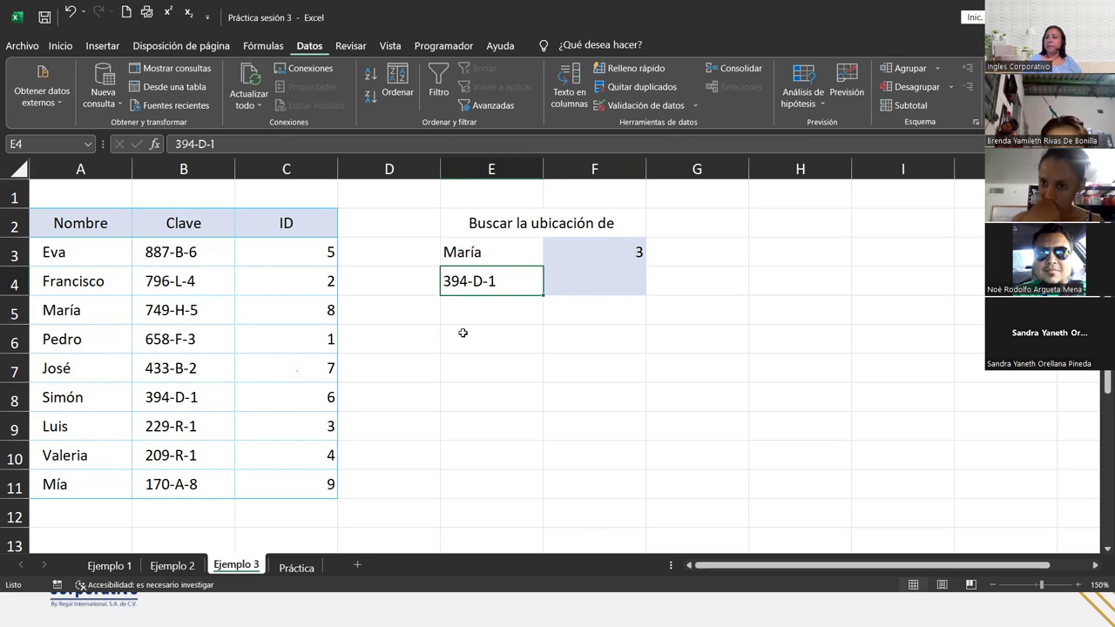
left_click(590, 276)
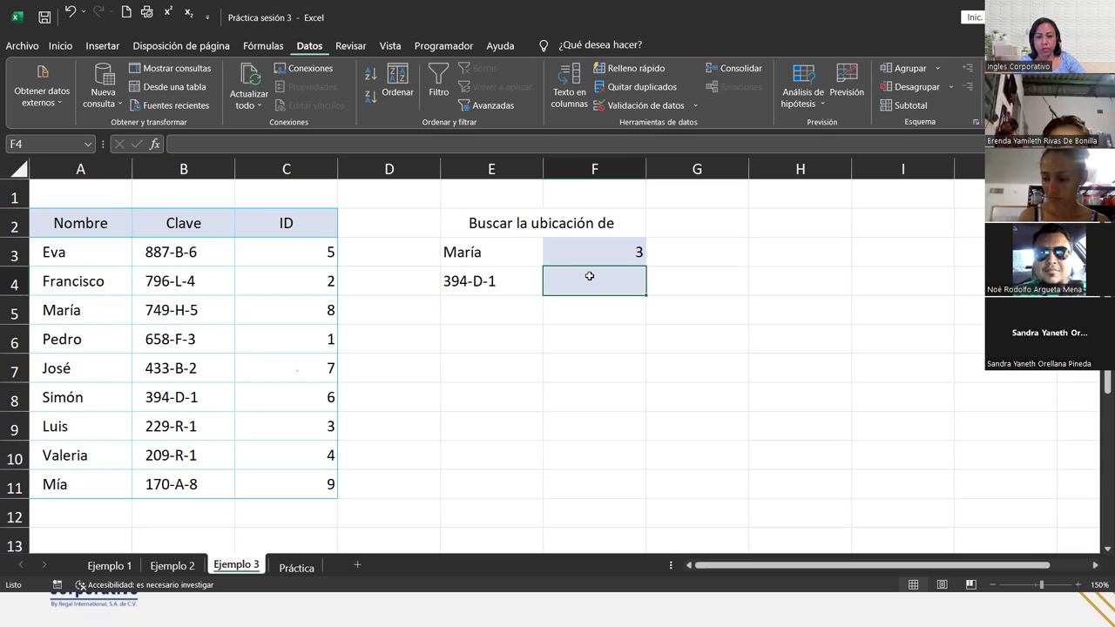
Start the F4 formula =COINCIDIR(E4;B3:B11;-1 to locate key 394-D-1.
type("=co")
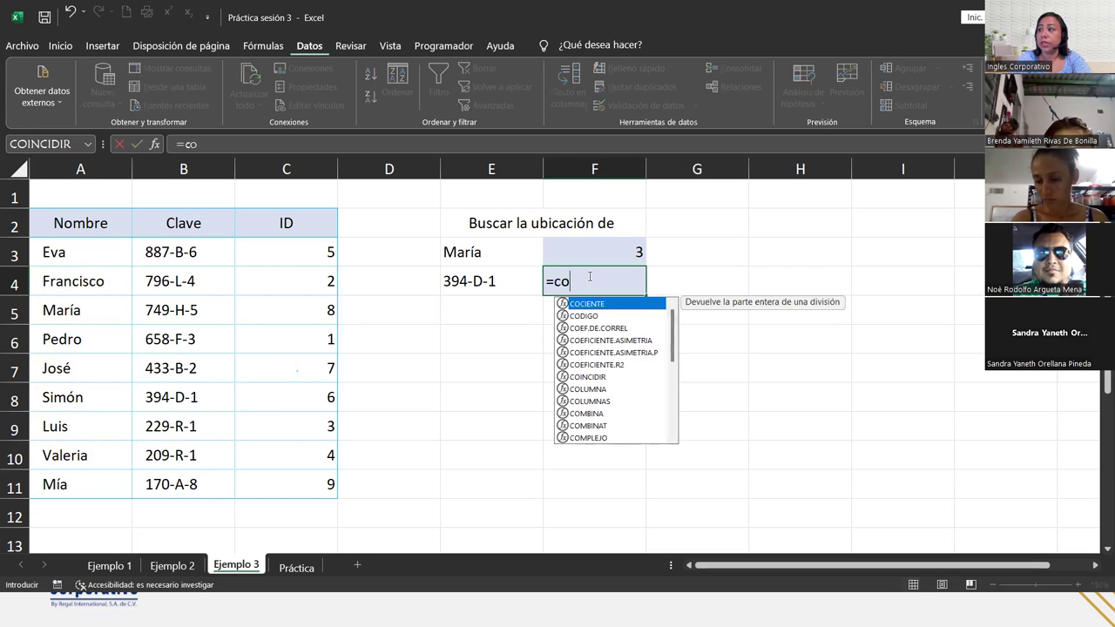
type("in")
key("Tab")
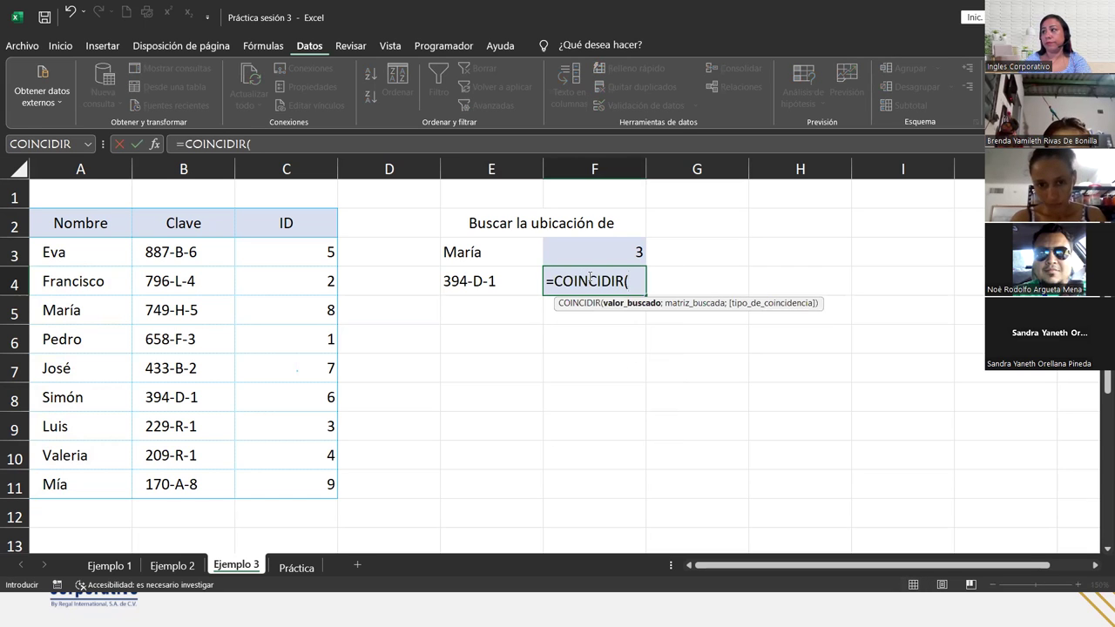
left_click(509, 275)
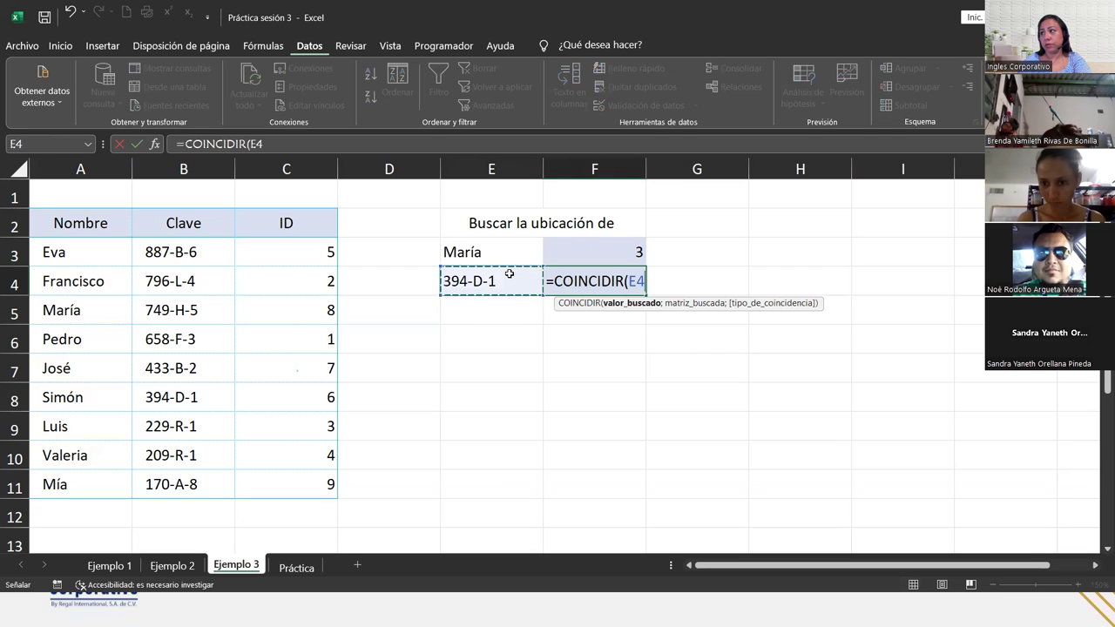
type(";")
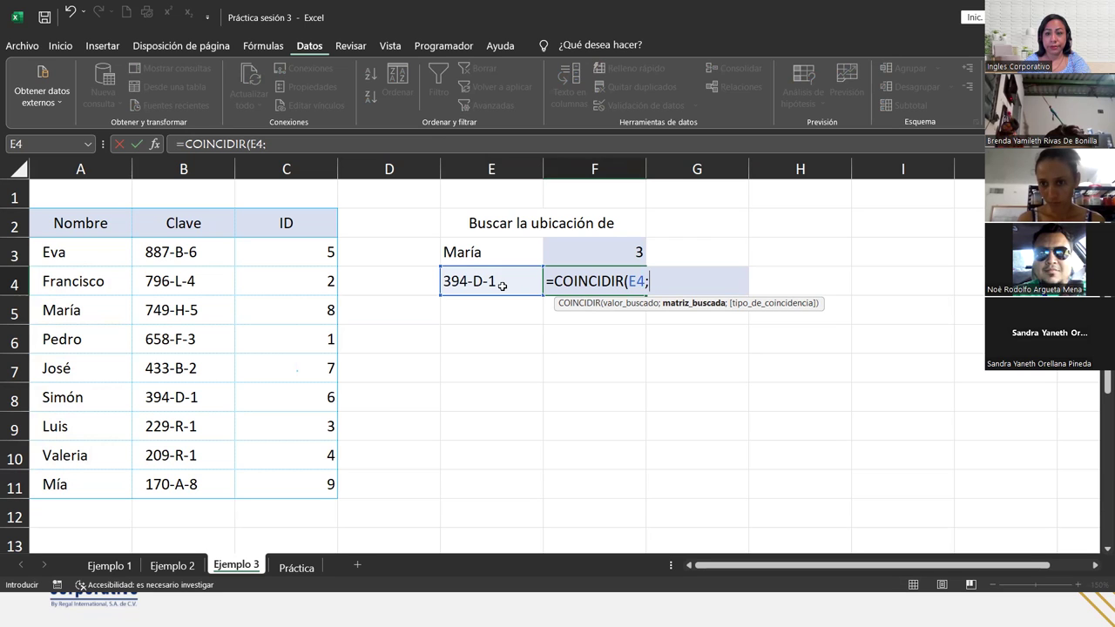
mouse_move(213, 249)
left_mouse_down()
mouse_move(236, 400)
mouse_move(220, 481)
left_mouse_up()
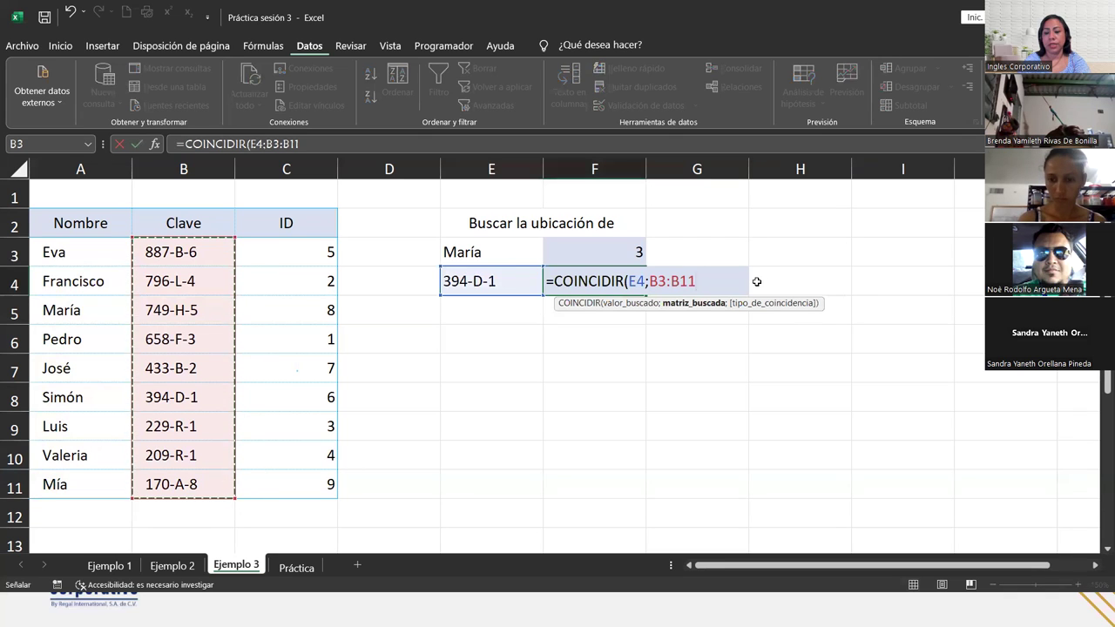
type(";")
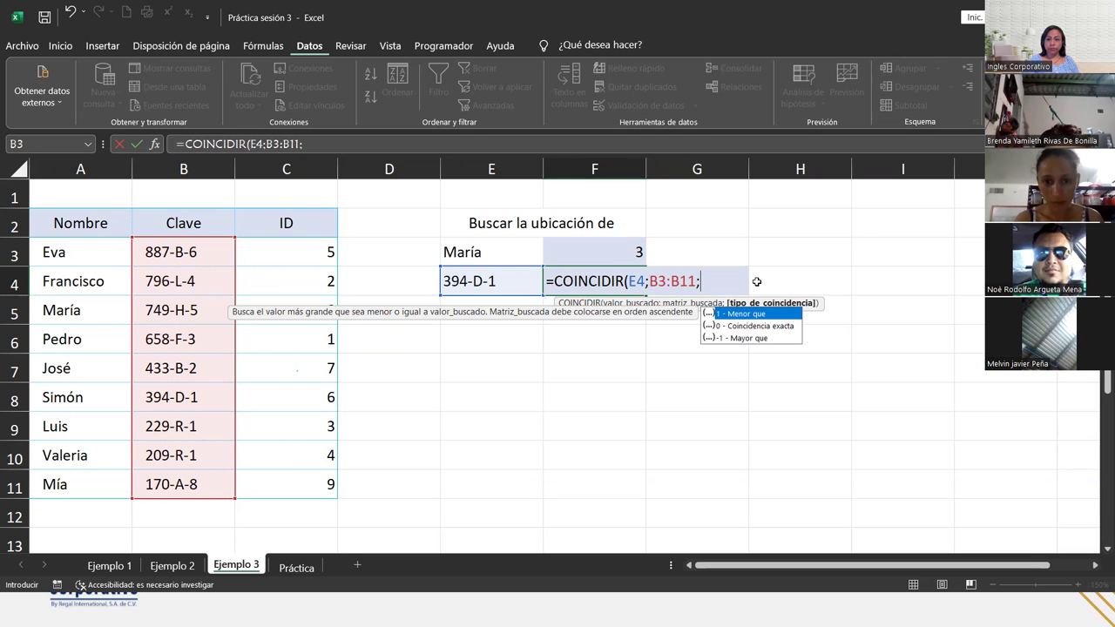
type("-1")
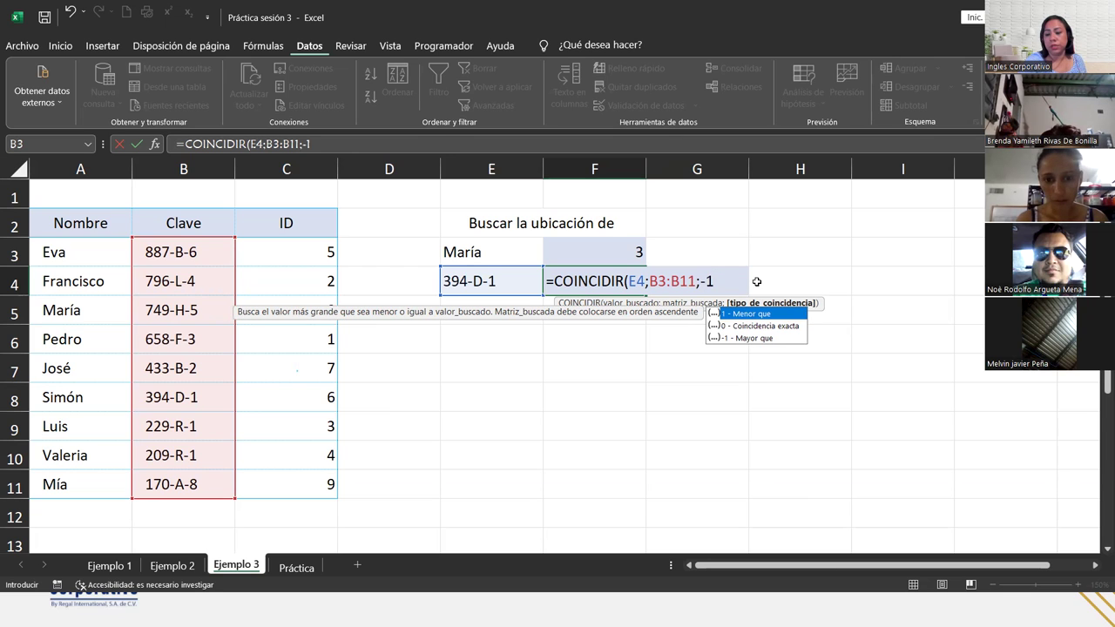
type(")")
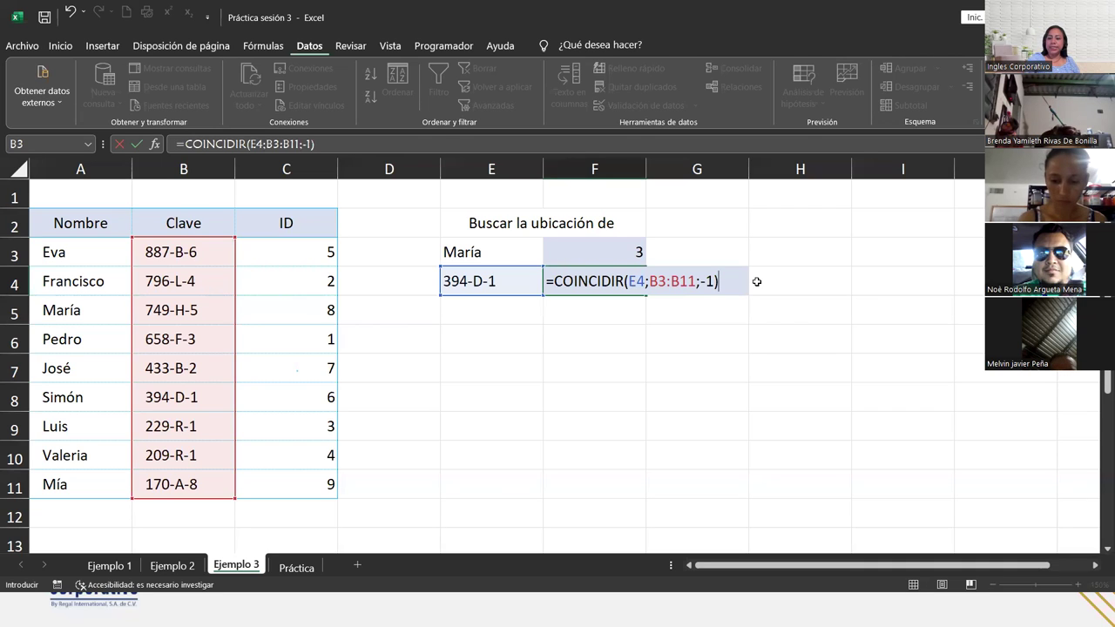
key("Return")
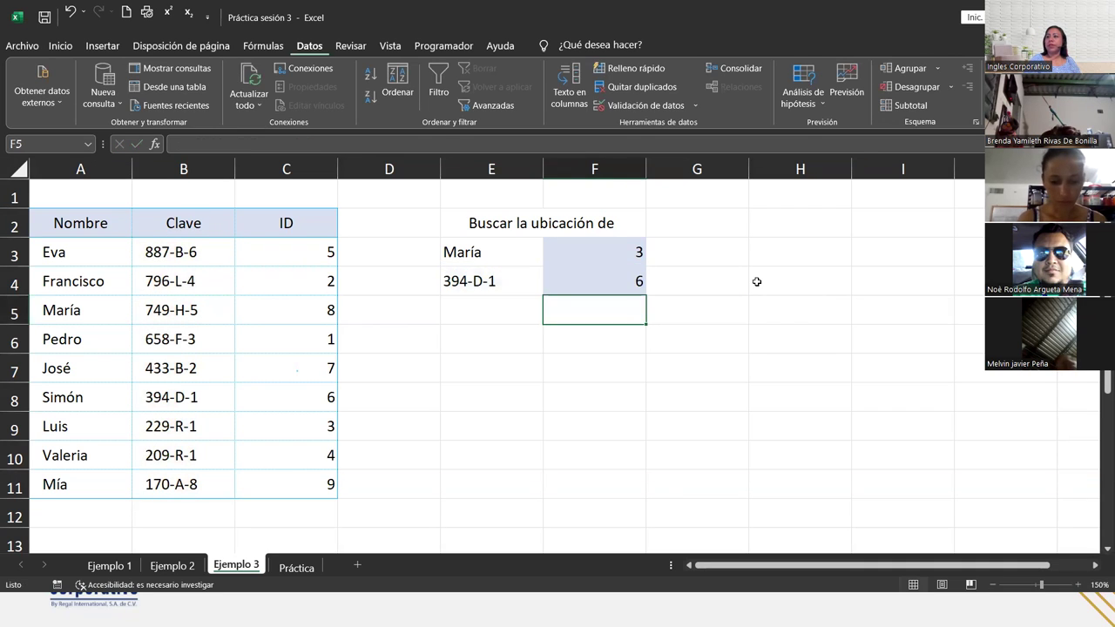
left_click(600, 281)
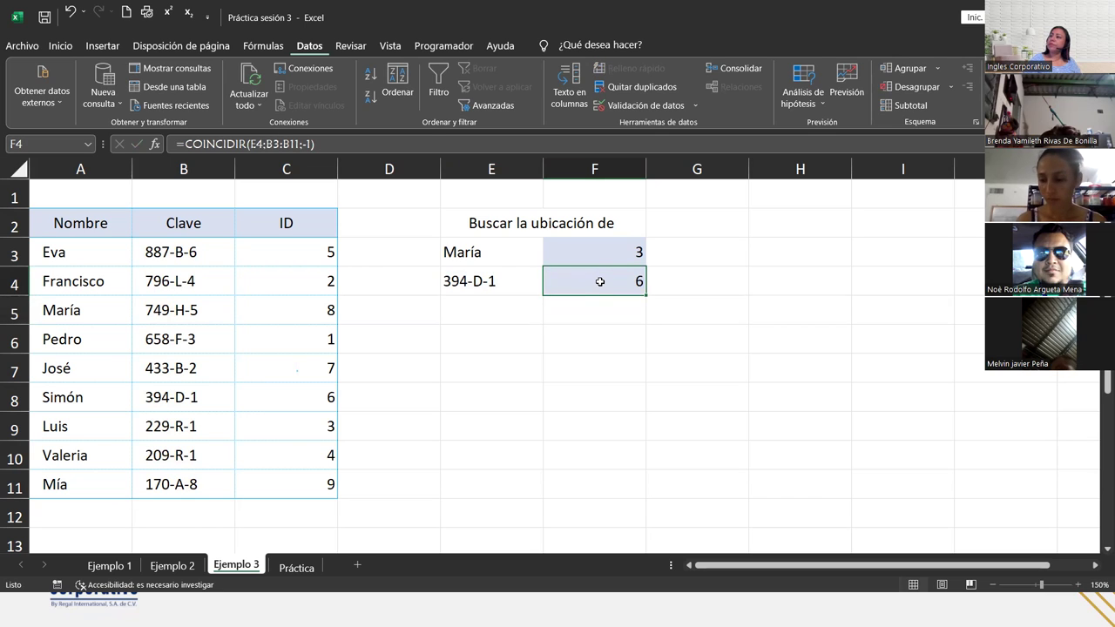
left_click(502, 283)
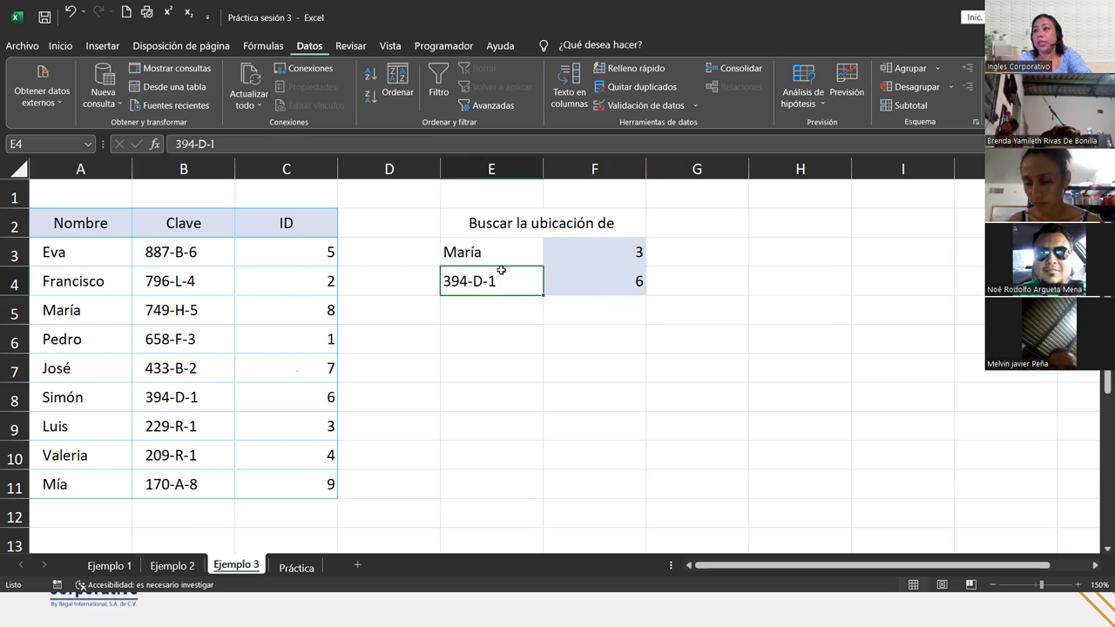
Replace the key in E4 with 749-L-4 so F4 shows position 2.
type("749")
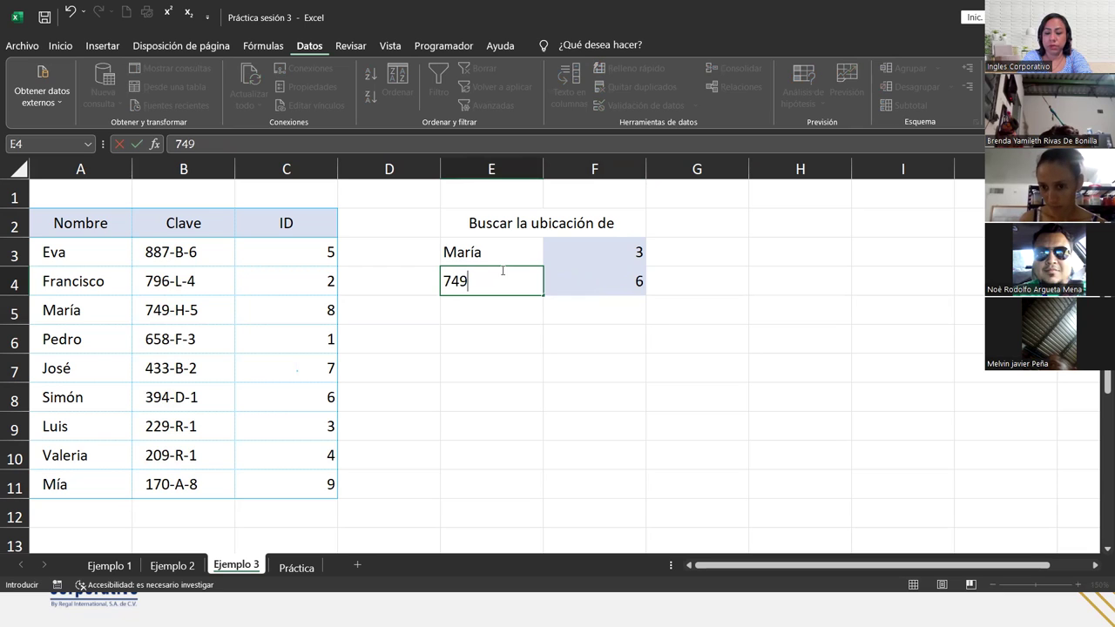
type("-l")
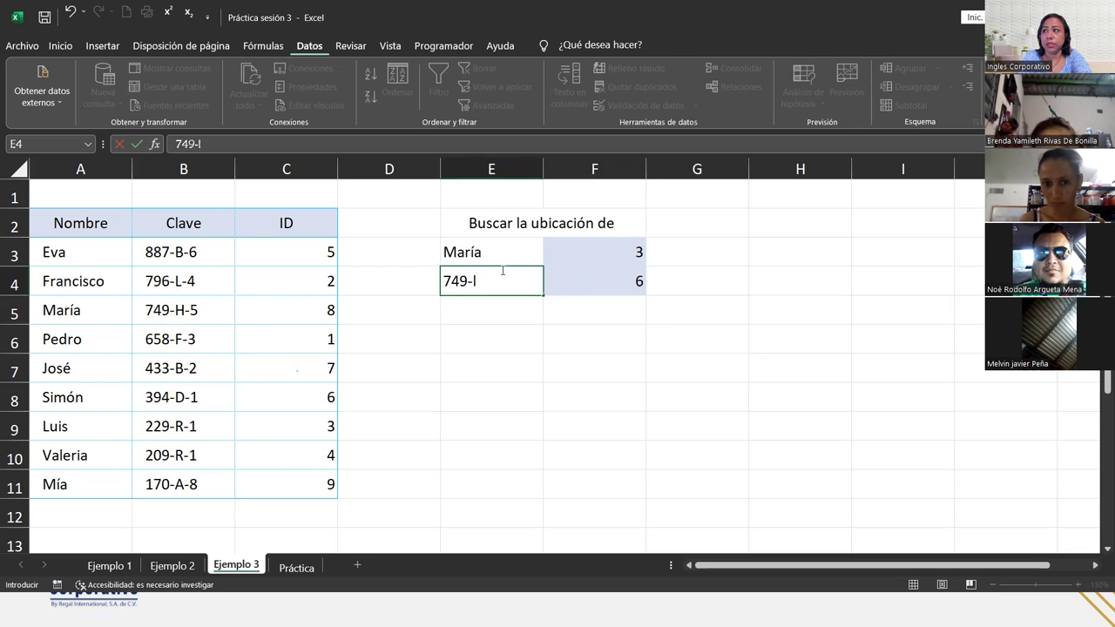
key("BackSpace")
type("L-4")
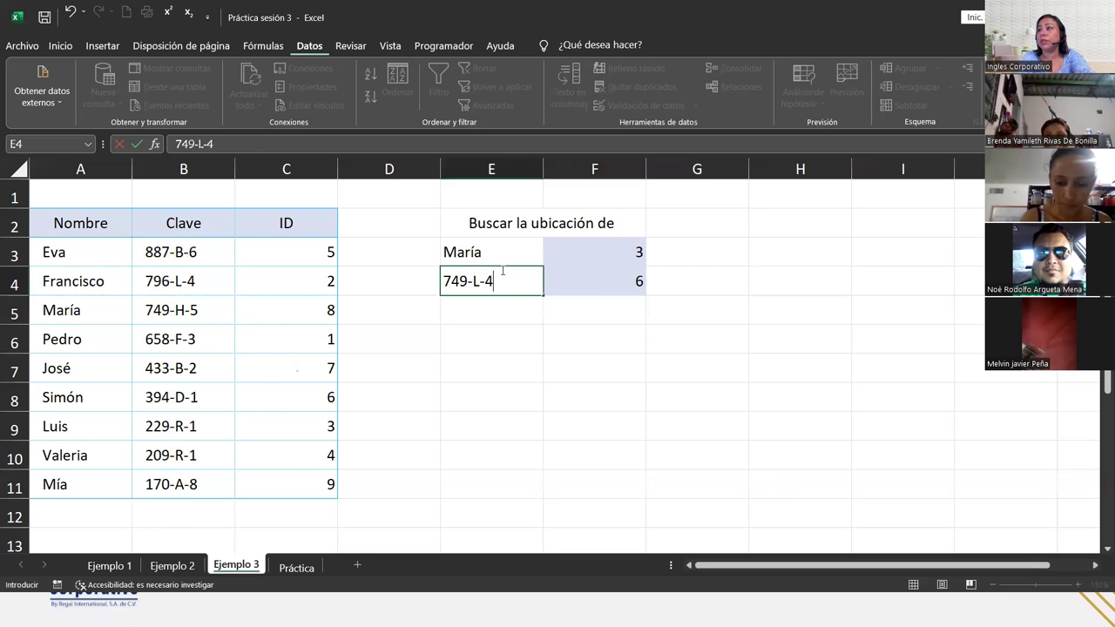
key("Return")
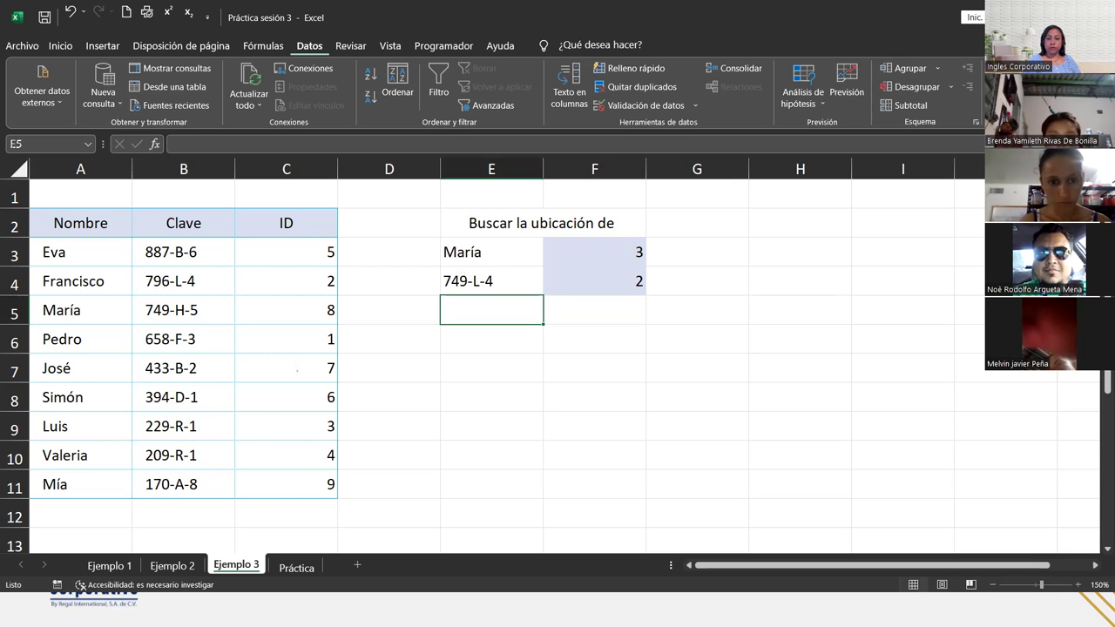
key("alt+Tab")
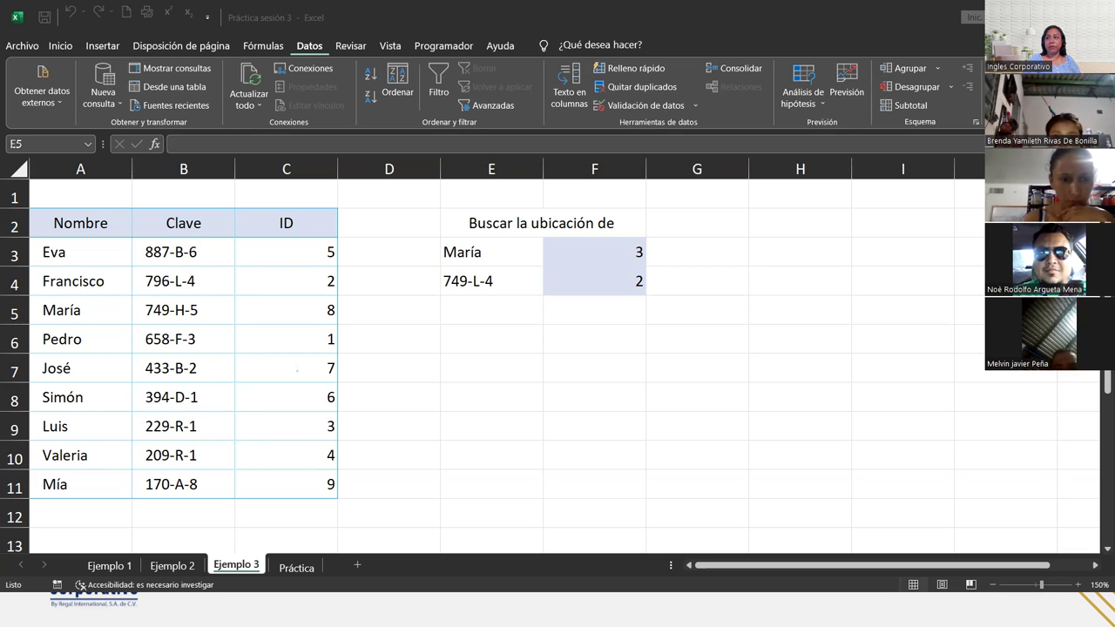
left_click(635, 309)
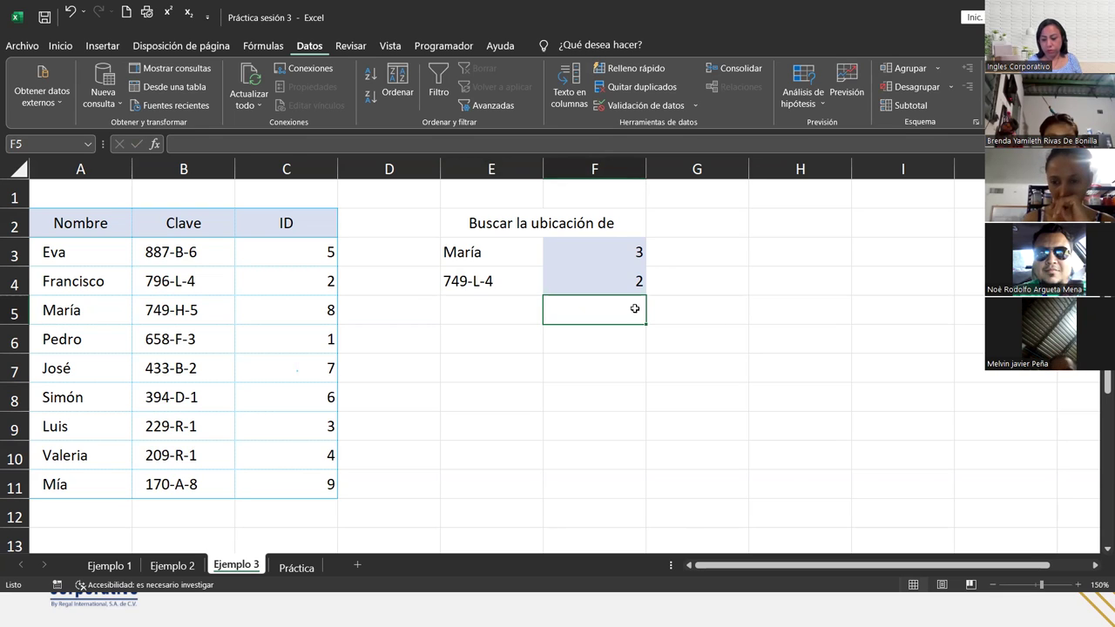
Enter =COINCIDIR(E4;B3:B11;1) in G4, returning 9 for key 749-L-4.
left_click(698, 295)
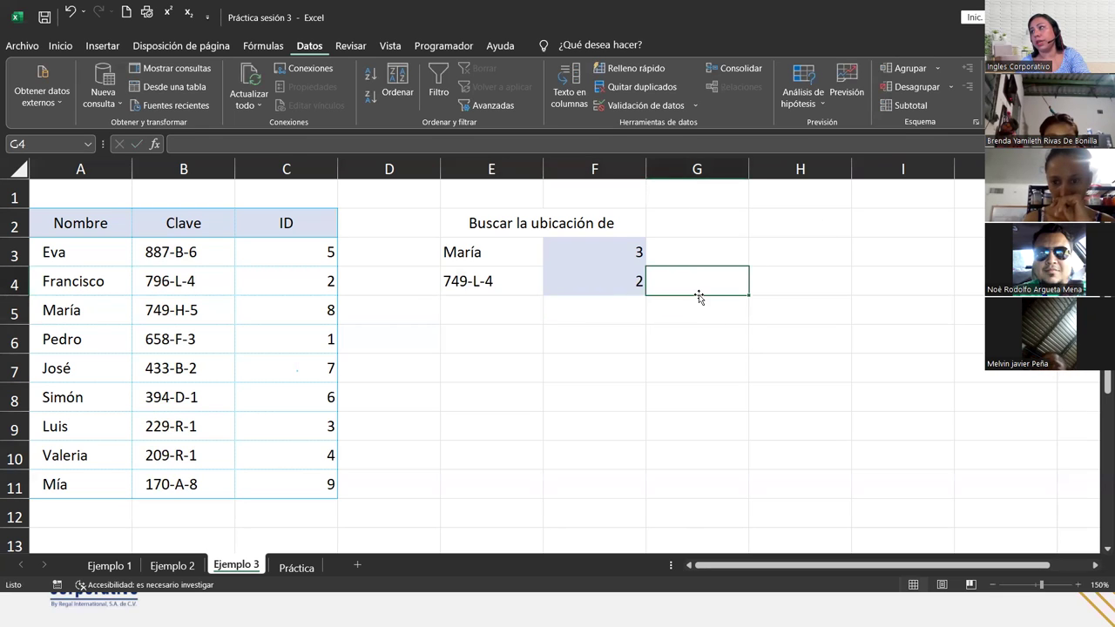
type("=coinc")
key("Tab")
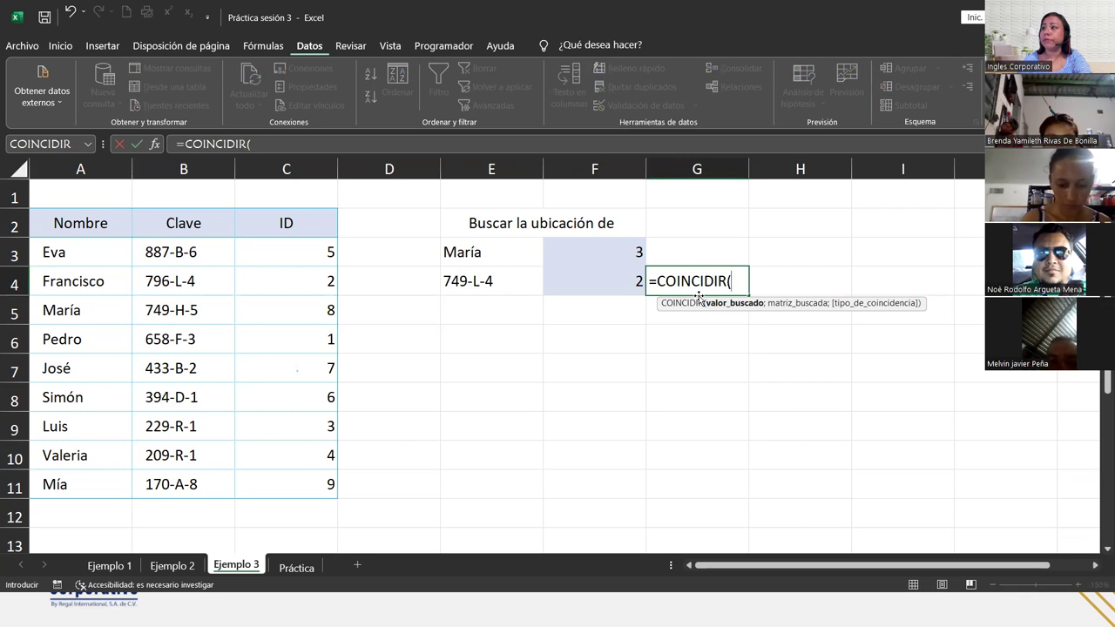
left_click(488, 286)
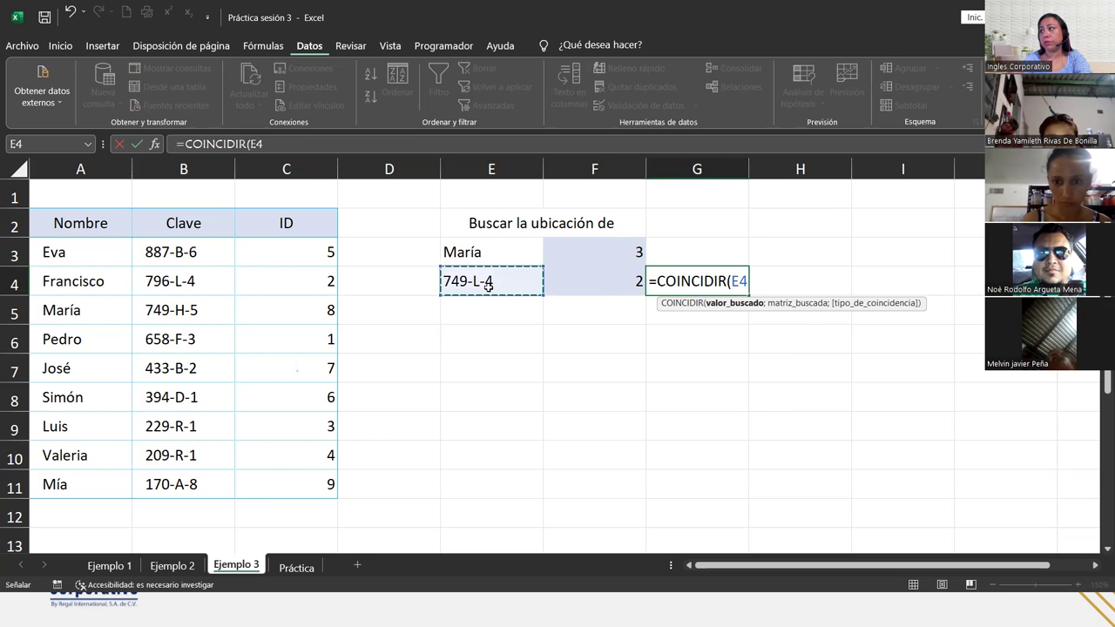
type(";")
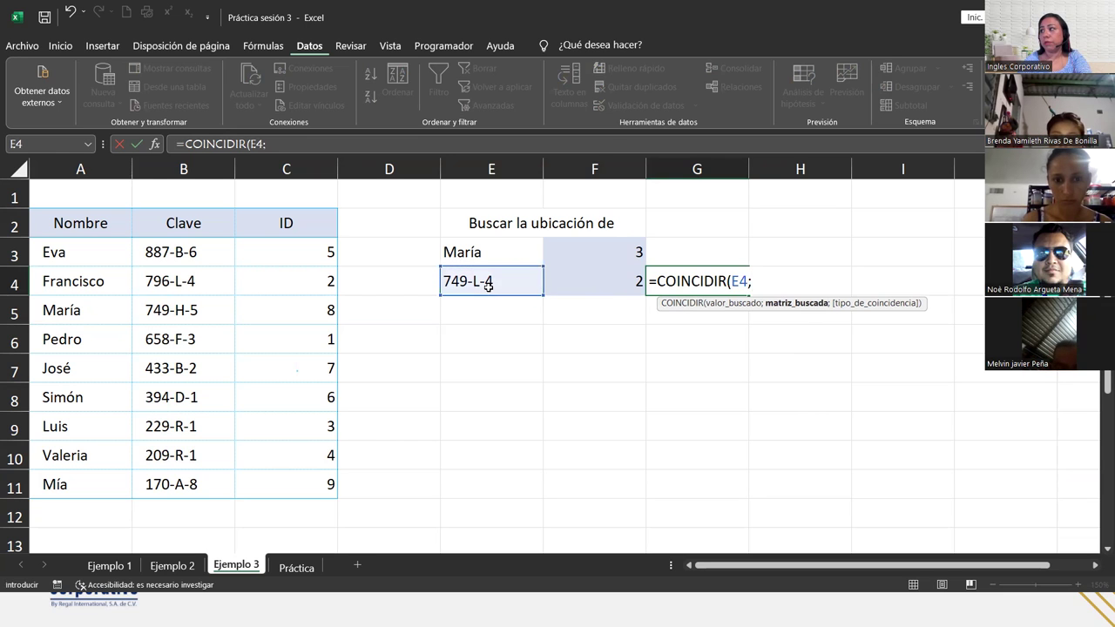
left_click_drag(183, 252, 206, 474)
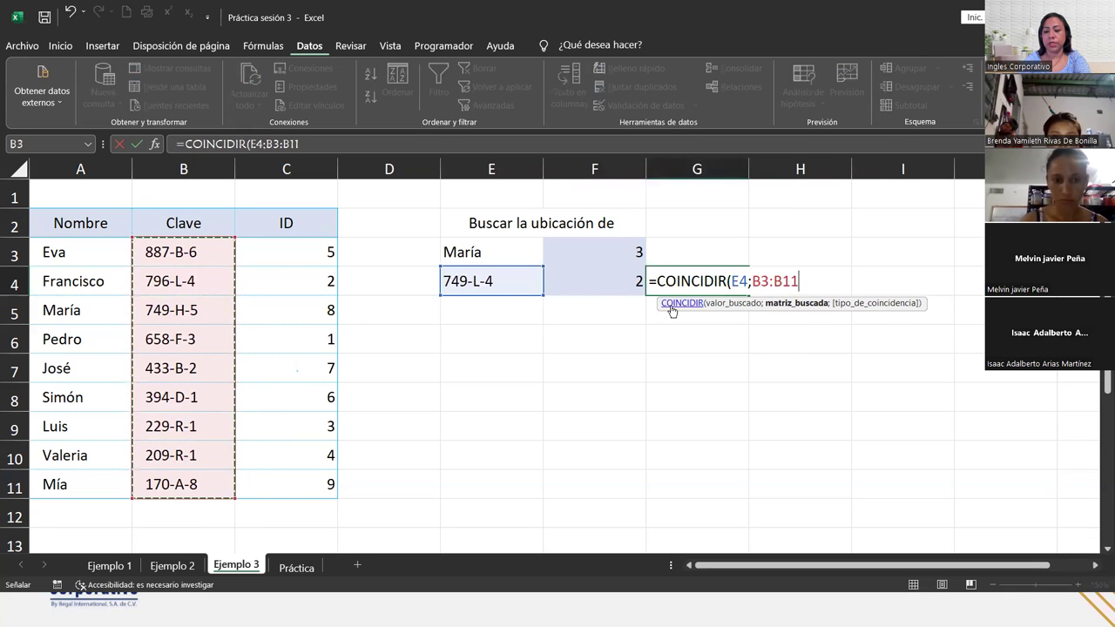
type(";1")
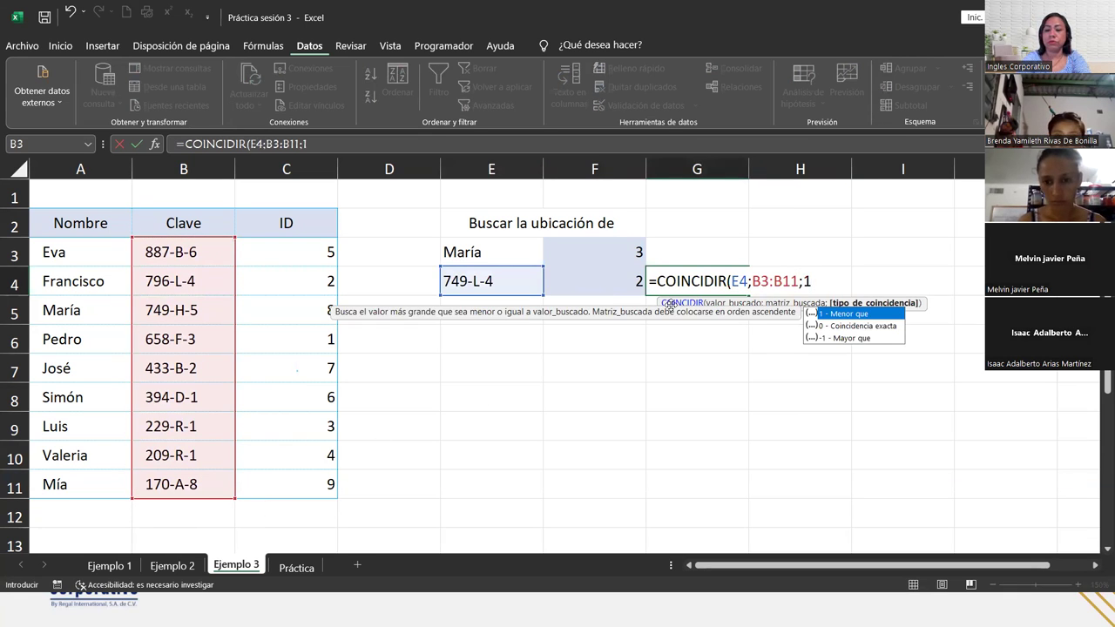
type(")")
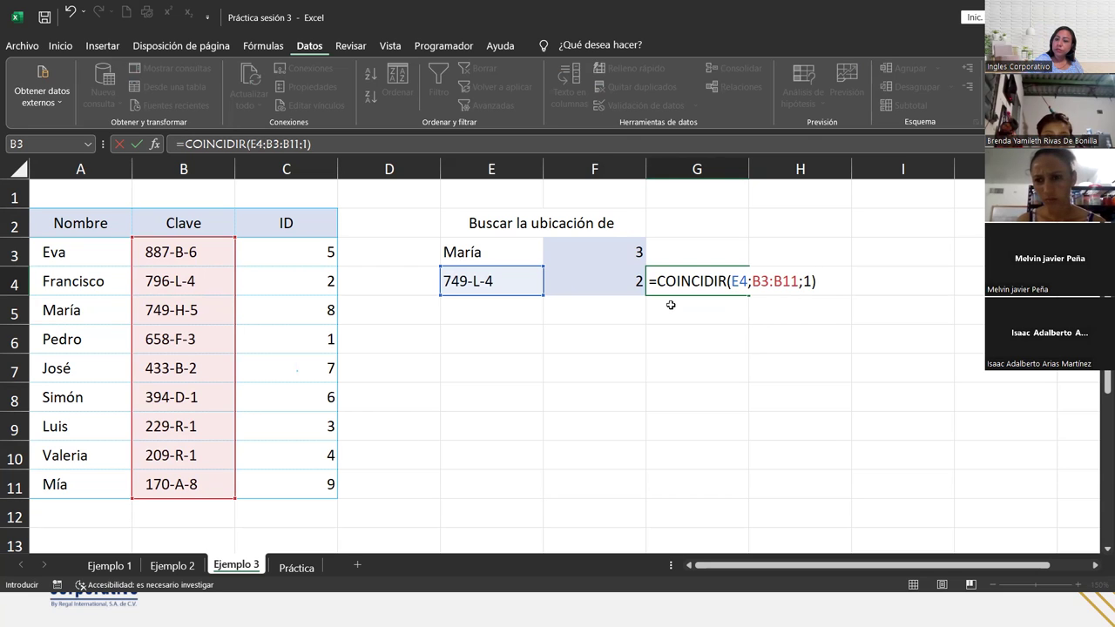
key("Return")
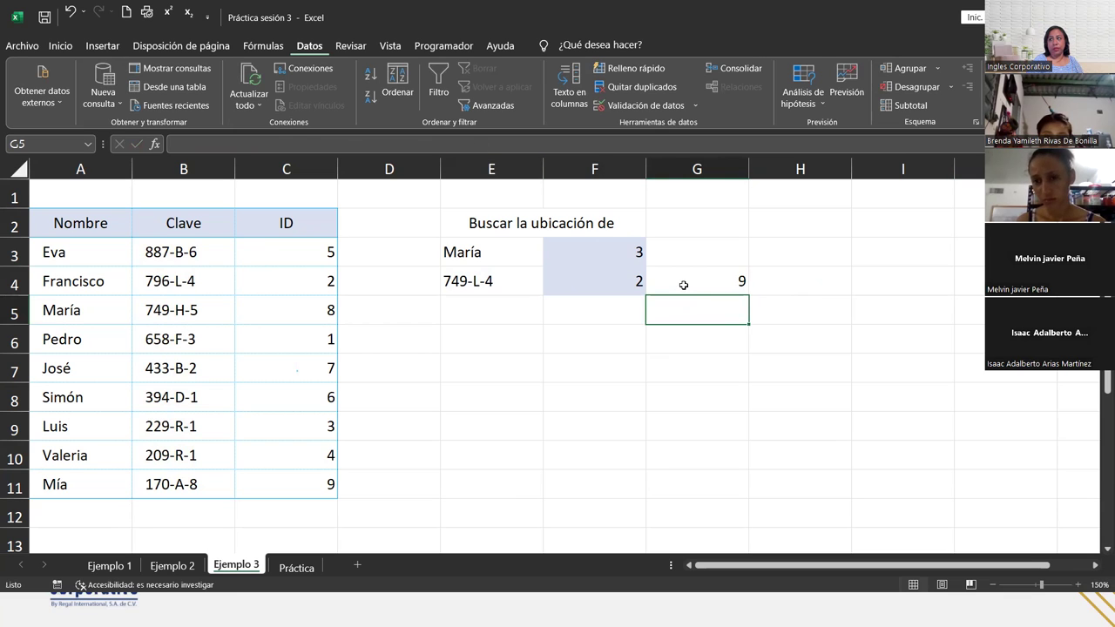
left_click(681, 284)
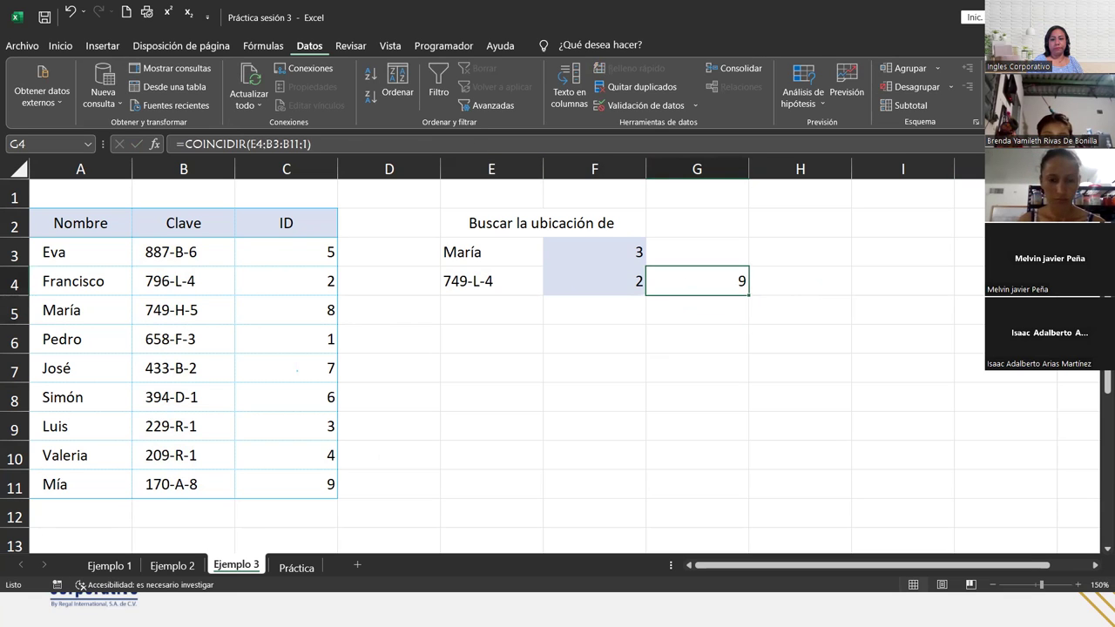
key("alt+Tab")
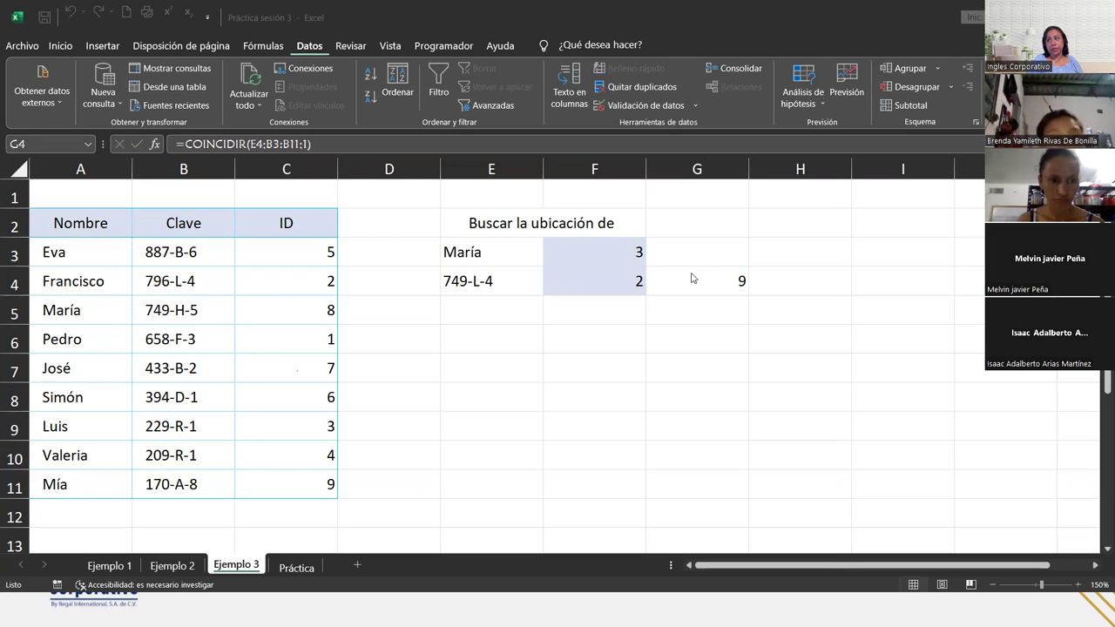
left_click(162, 488)
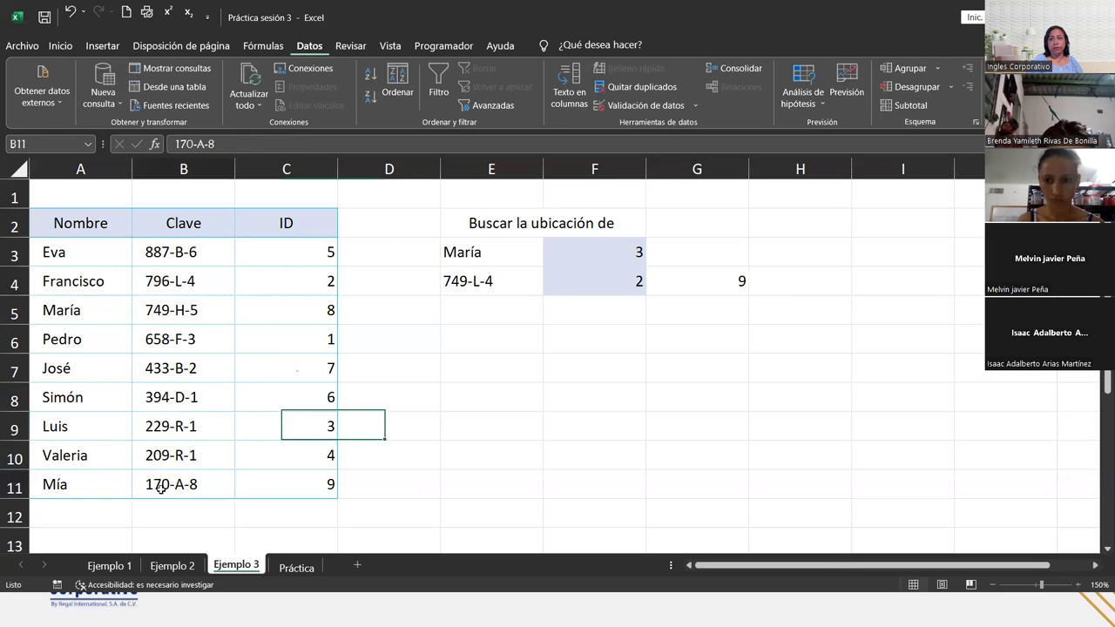
left_click(161, 456)
left_click(159, 426)
left_click(157, 403)
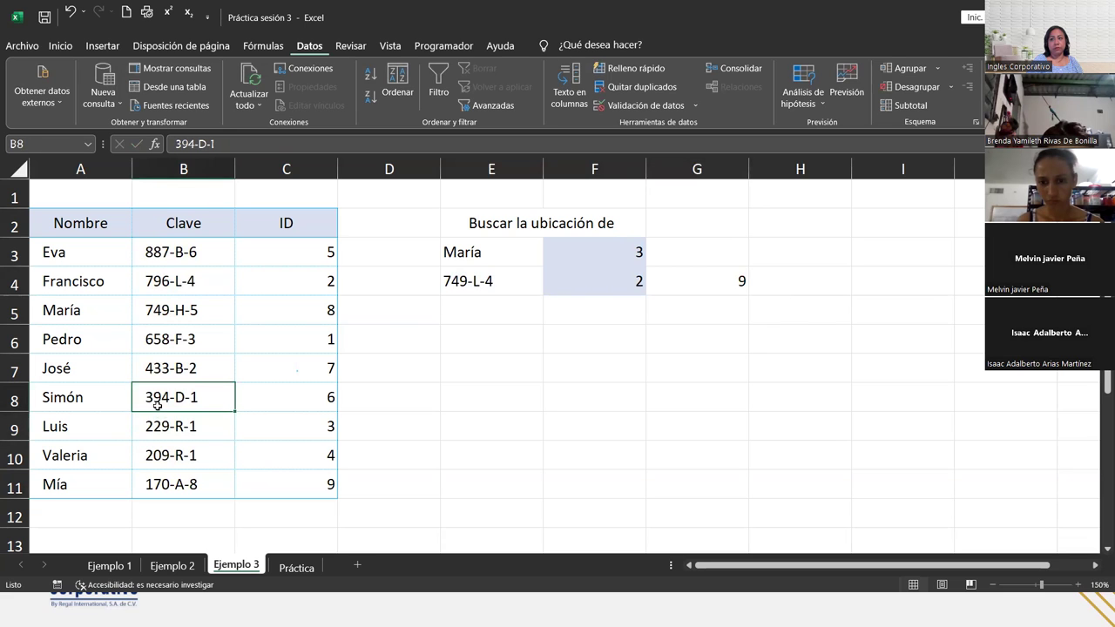
left_click(166, 368)
left_click(171, 341)
left_click(174, 314)
left_click(181, 279)
left_click(180, 253)
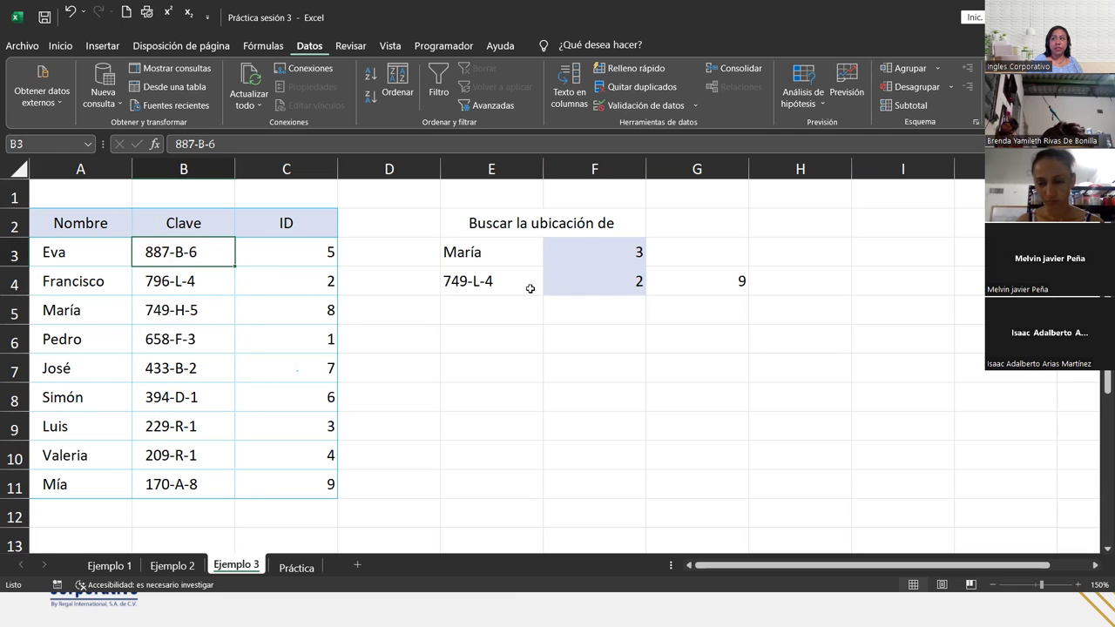
left_click(652, 270)
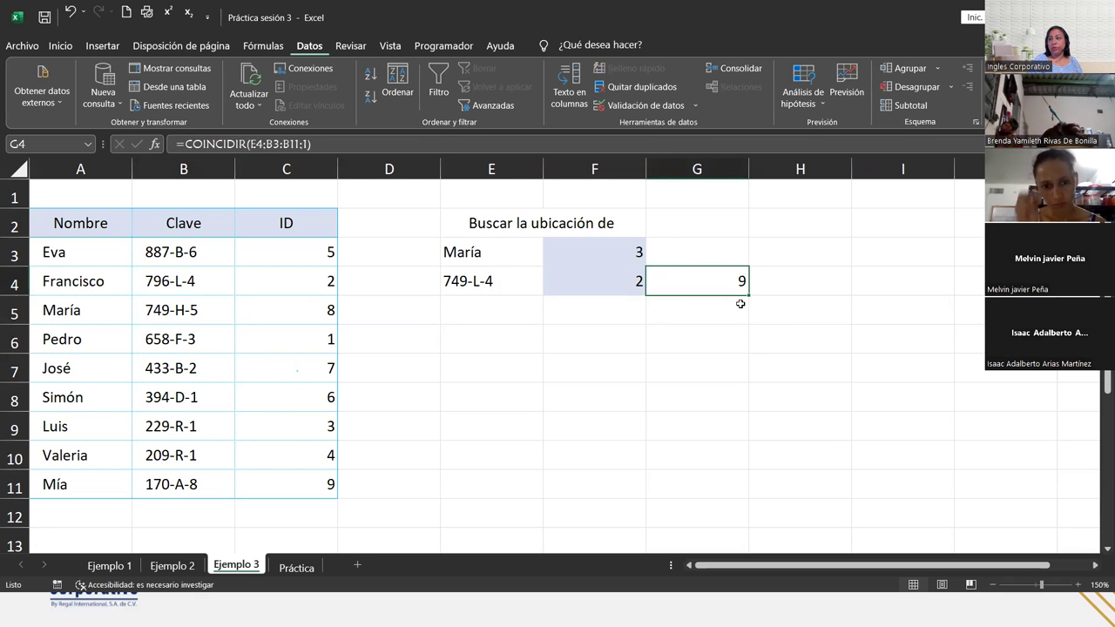
left_click(518, 285)
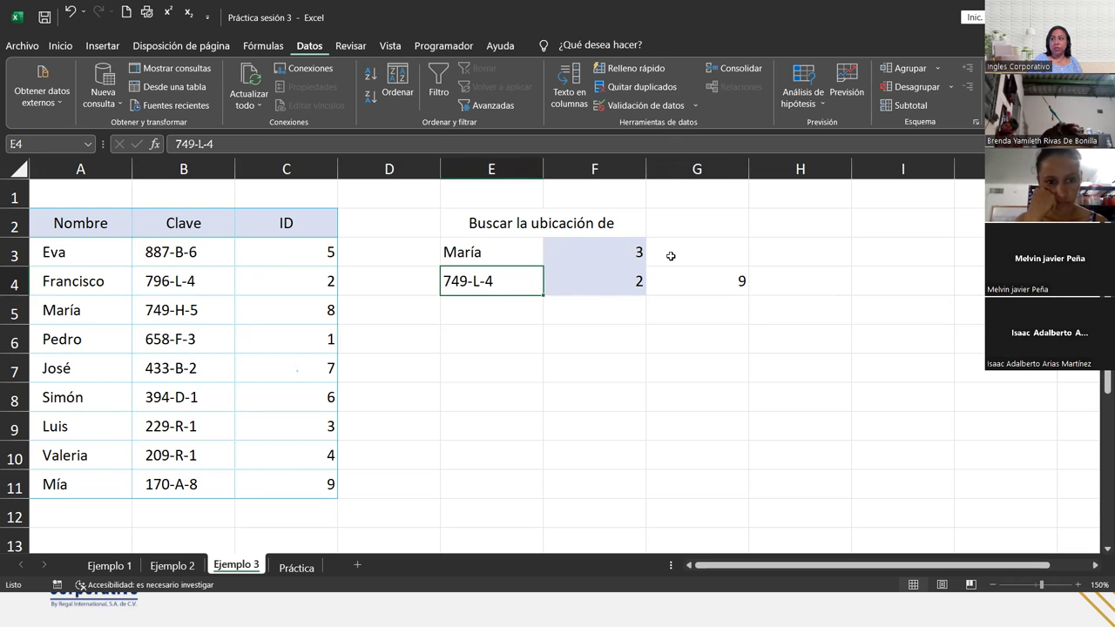
left_click(634, 291)
left_click(668, 281)
left_click(626, 277)
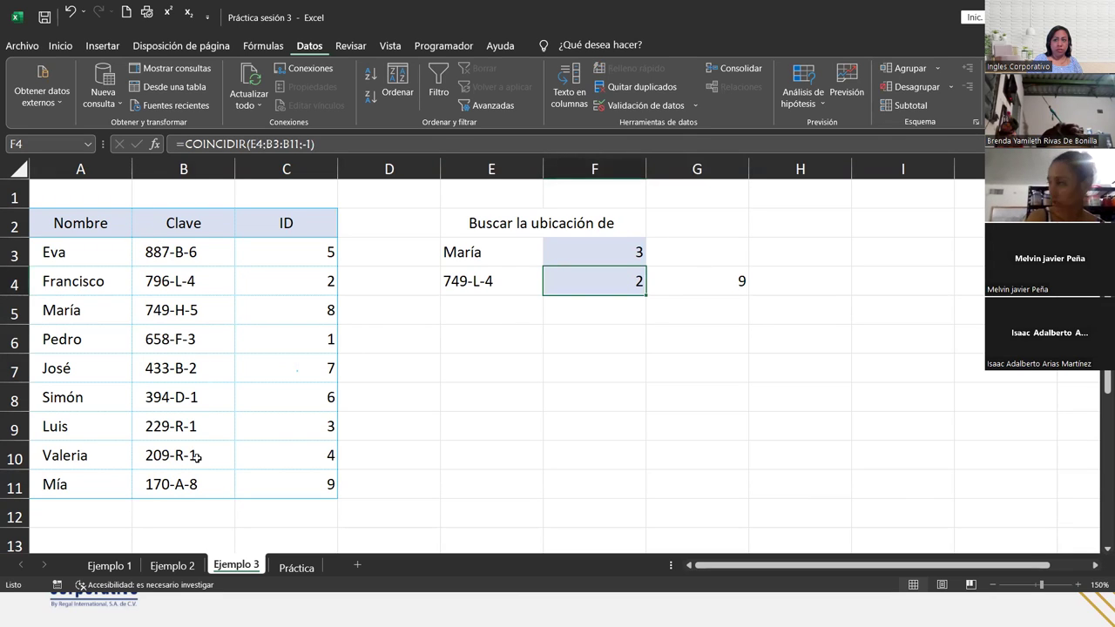
left_click(695, 287)
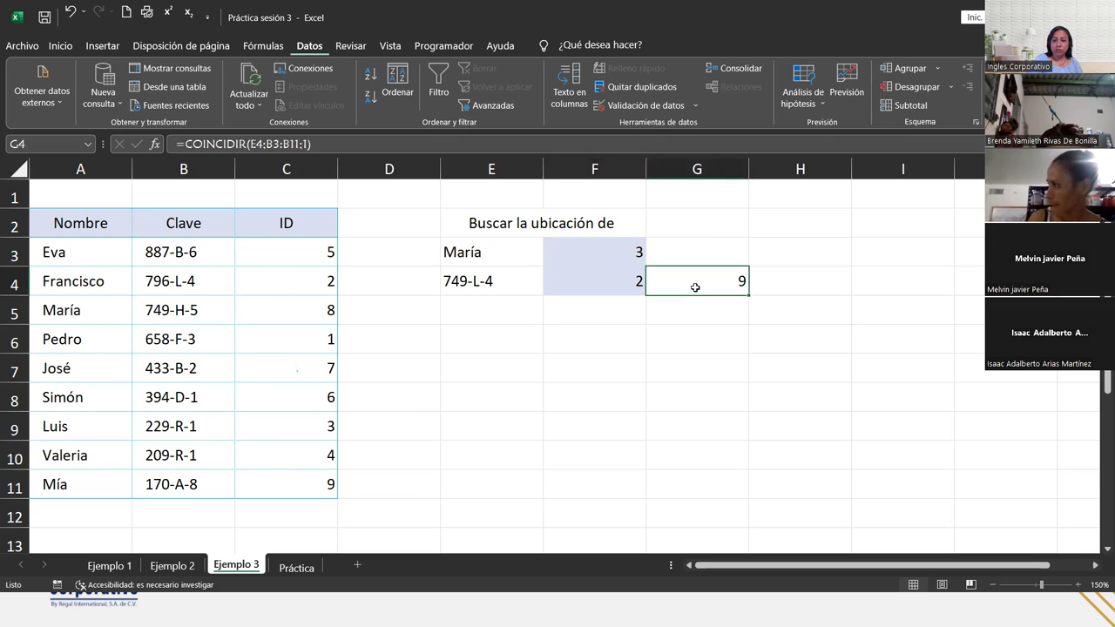
key("Delete")
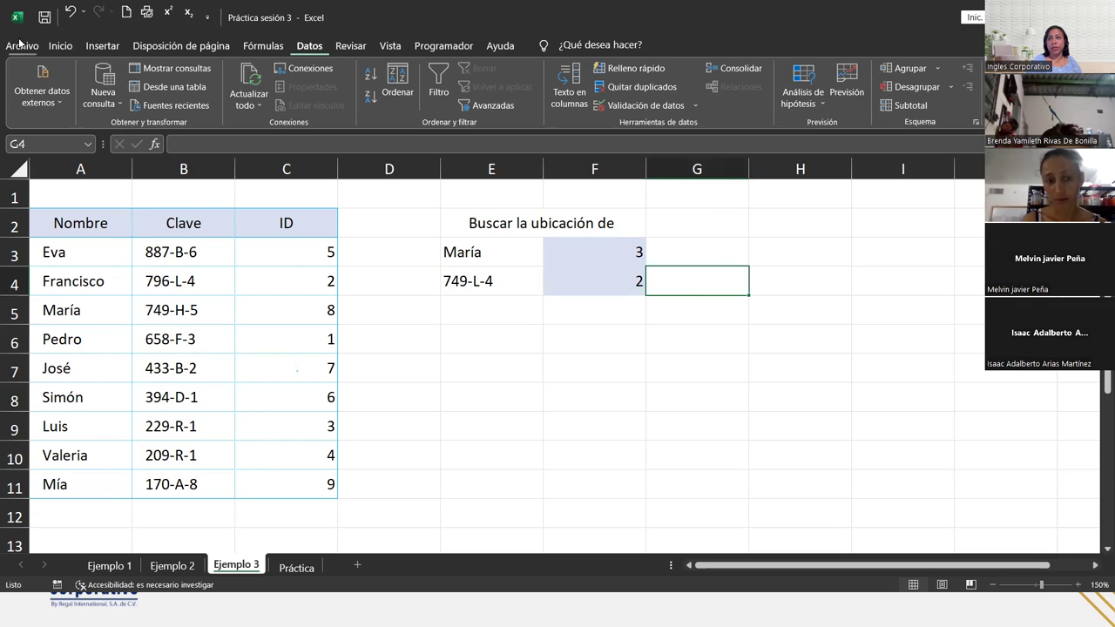
left_click(70, 12)
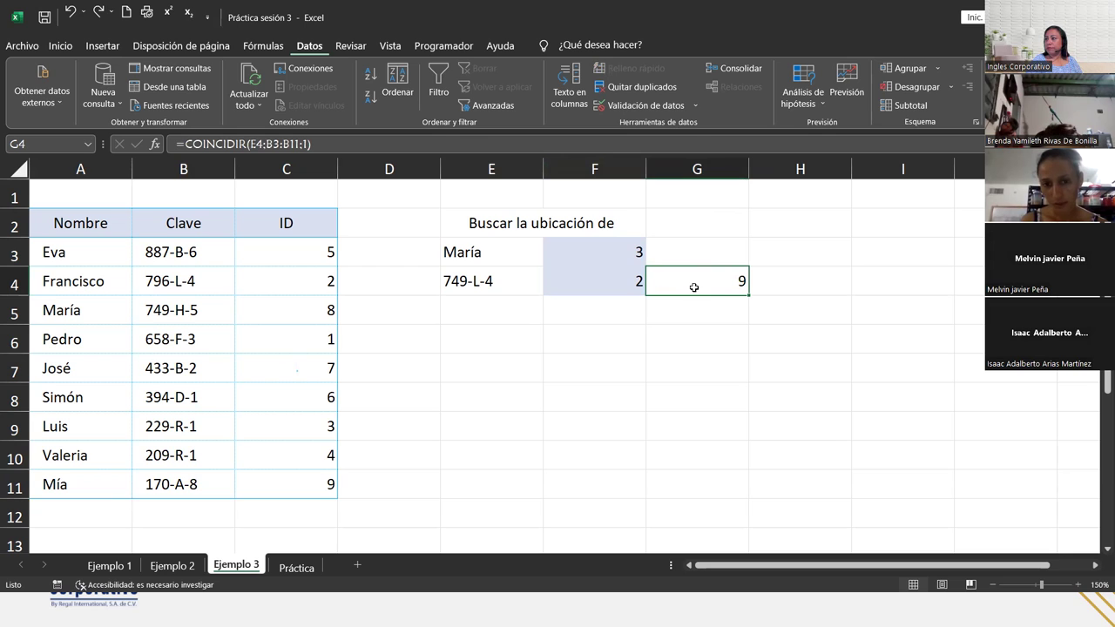
left_click(792, 281)
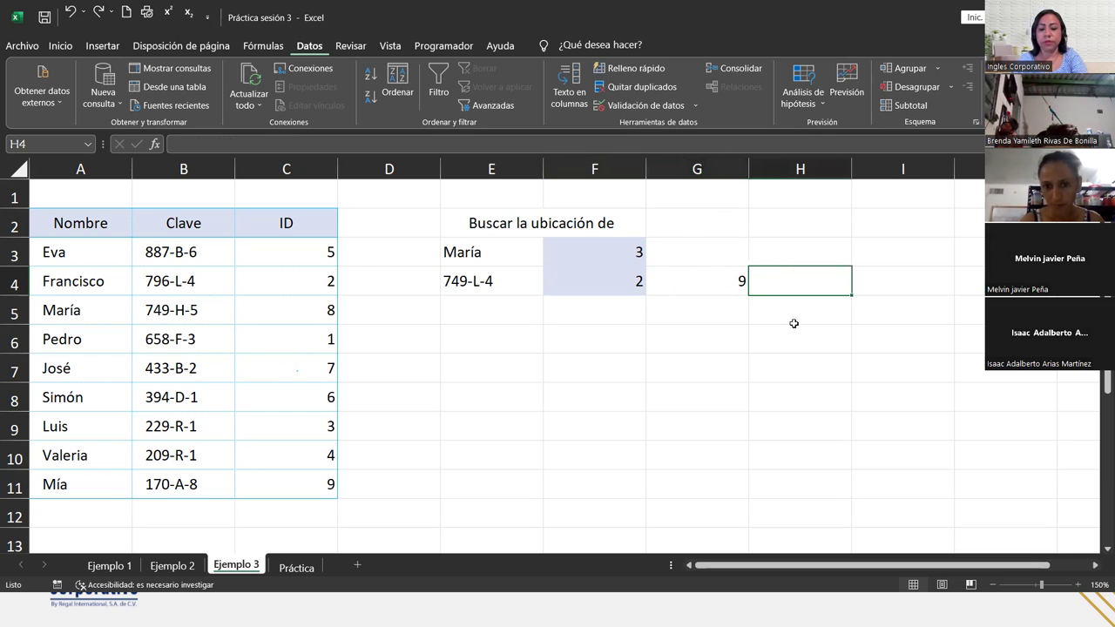
Add the H4 note '<-- El valor no coincide por el orden de los datos' beside G4's 9.
type("<-")
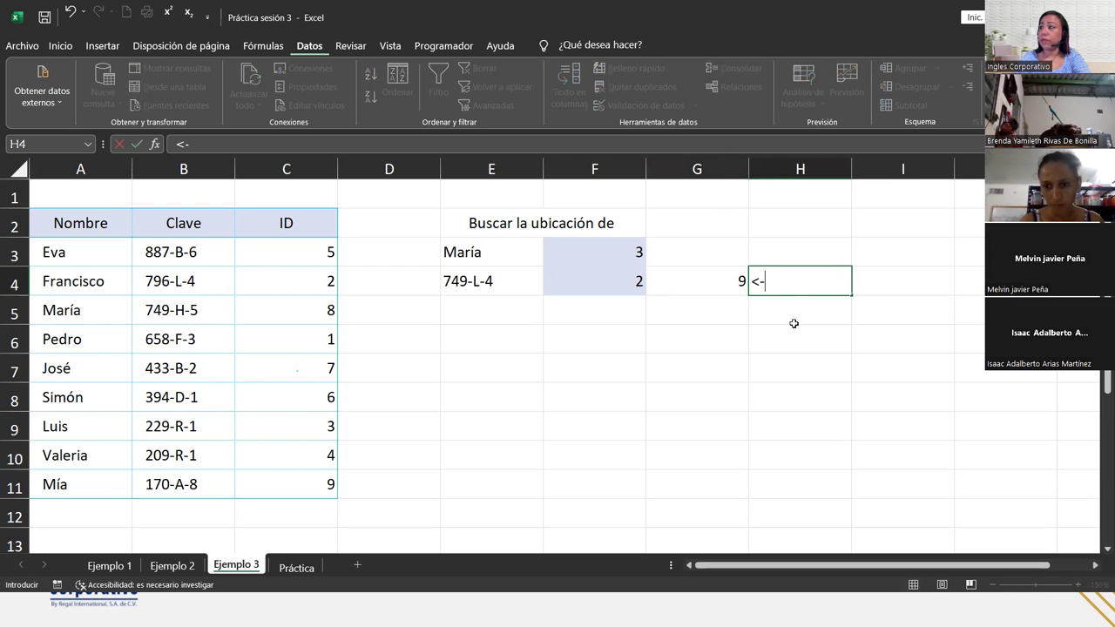
type("- El valor no coincide por el orden de")
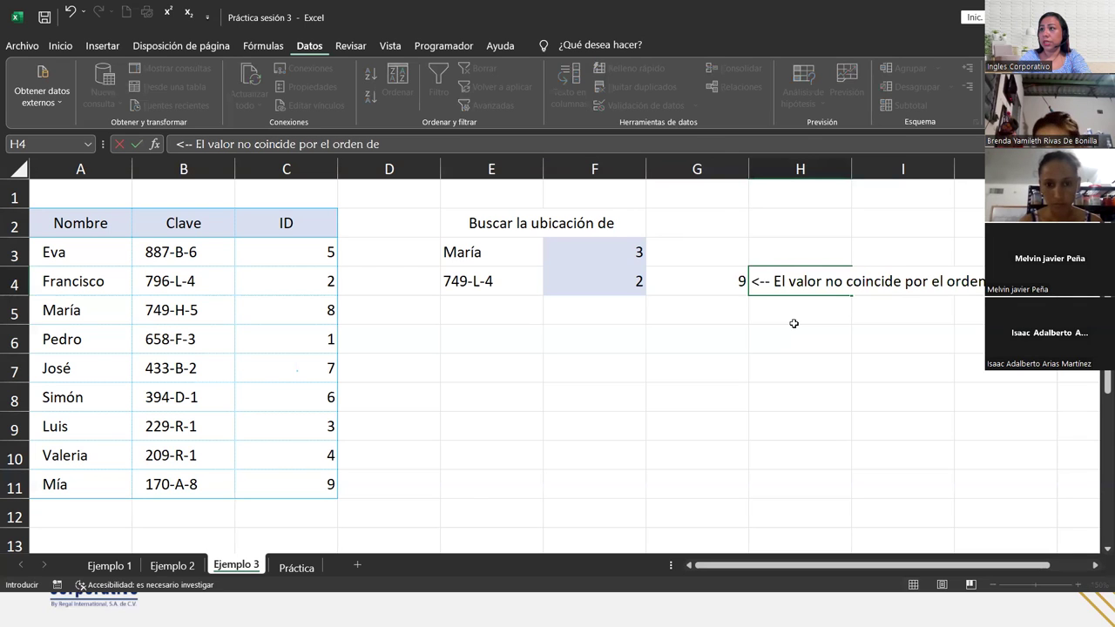
type(" lo")
type("s valores")
key("Return")
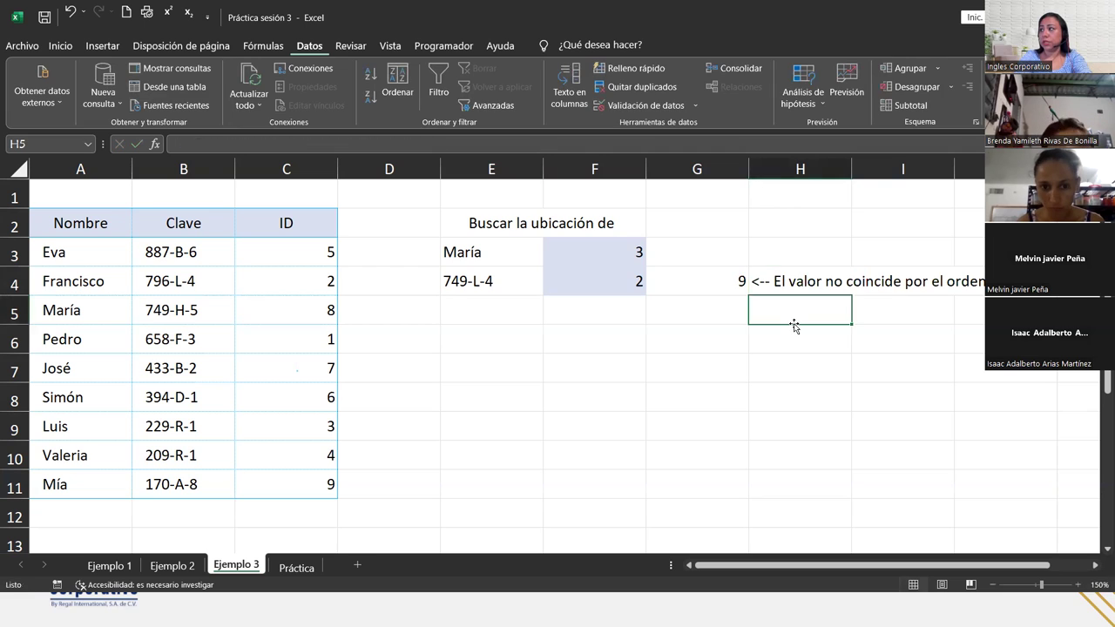
left_click(812, 280)
double_click(812, 280)
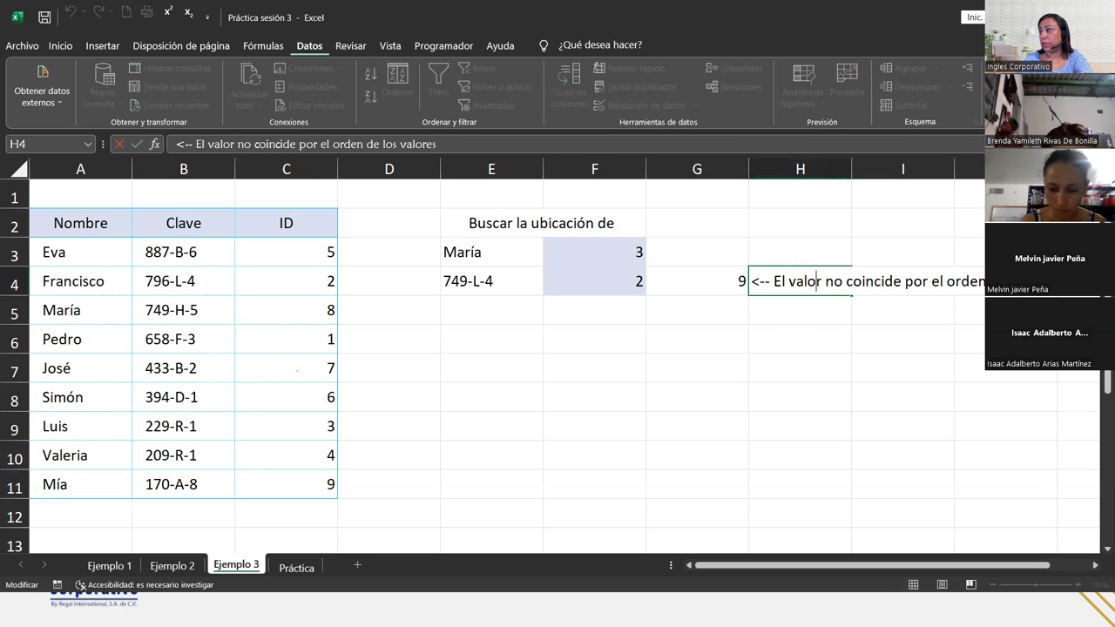
type("d")
key("BackSpace")
key("BackSpace")
key("BackSpace")
type("datos")
key("Return")
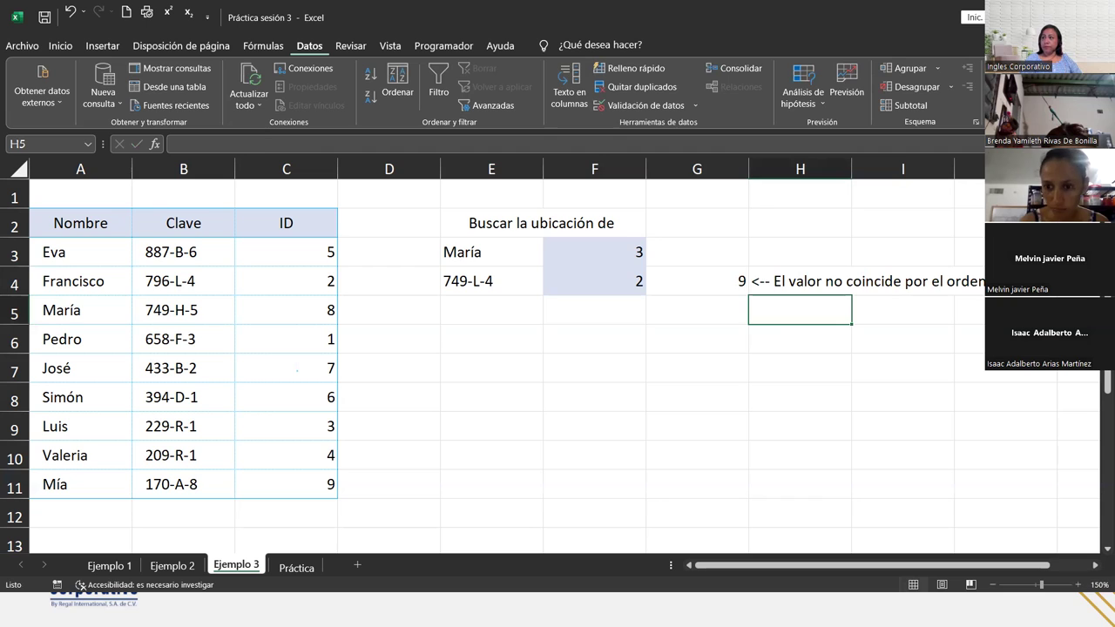
Review the note in H4 and the COINCIDIR formula in G4.
left_click(753, 286)
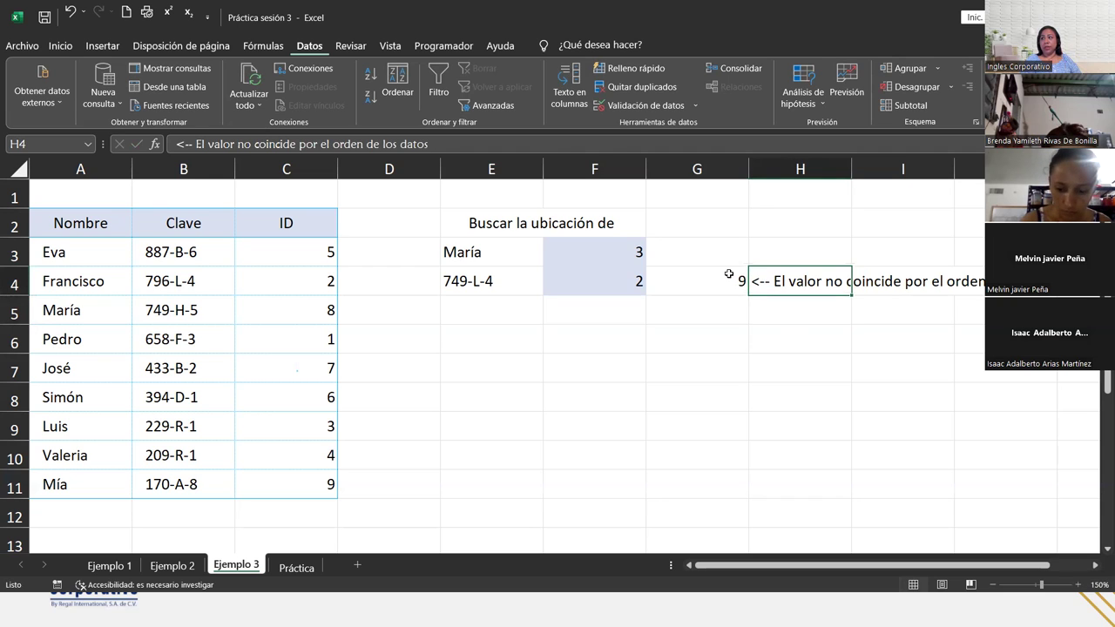
left_click(729, 274)
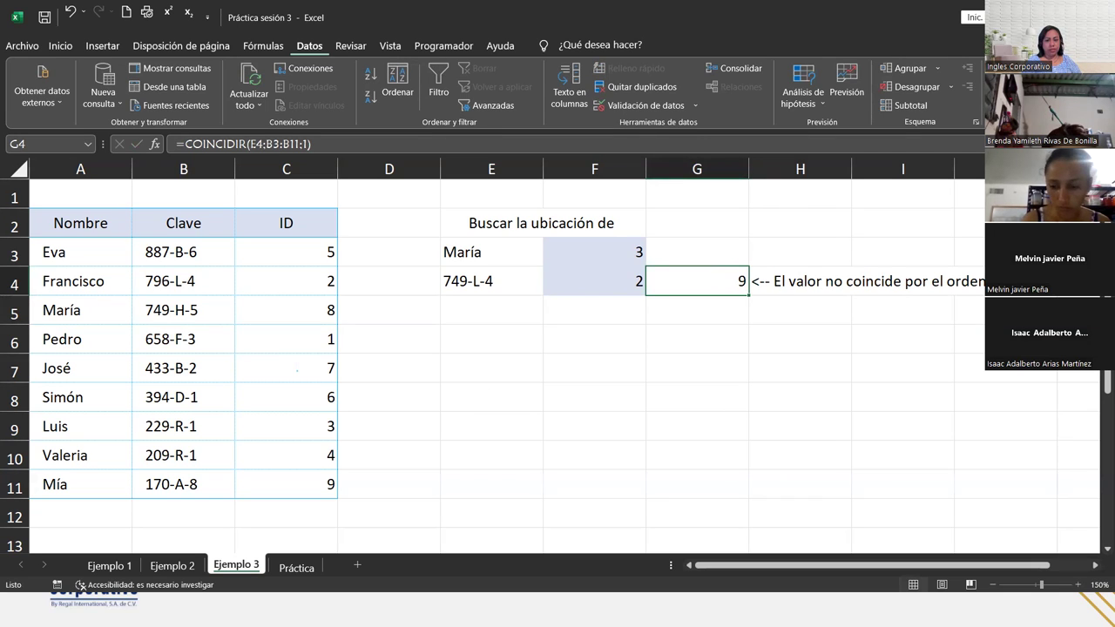
key("alt+Tab")
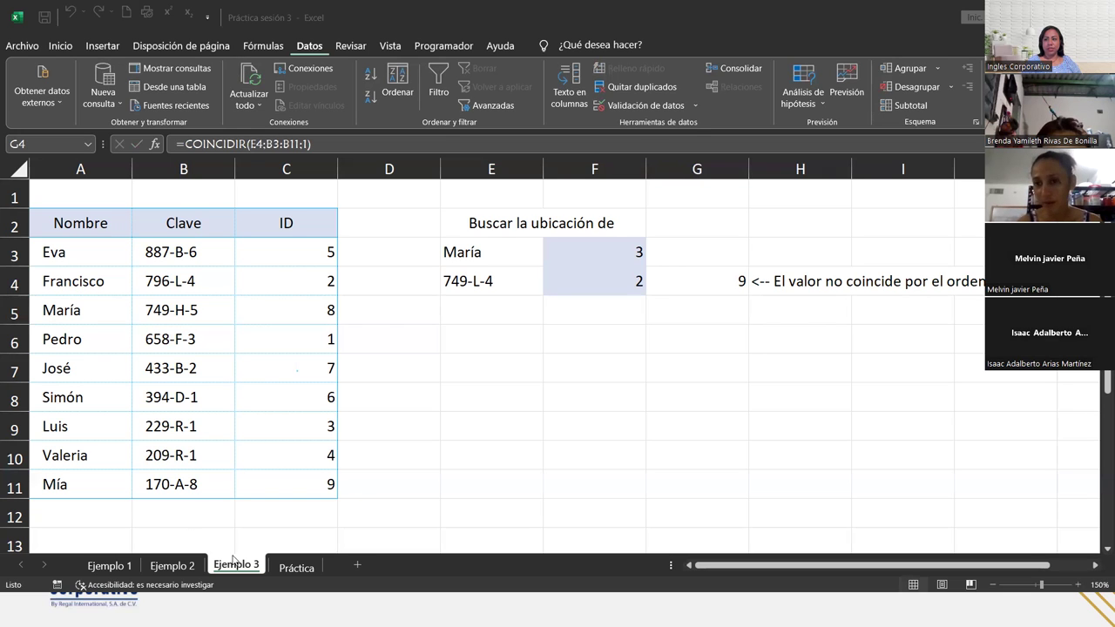
Open the Práctica sheet and go through the case numbers in column D.
left_click(296, 567)
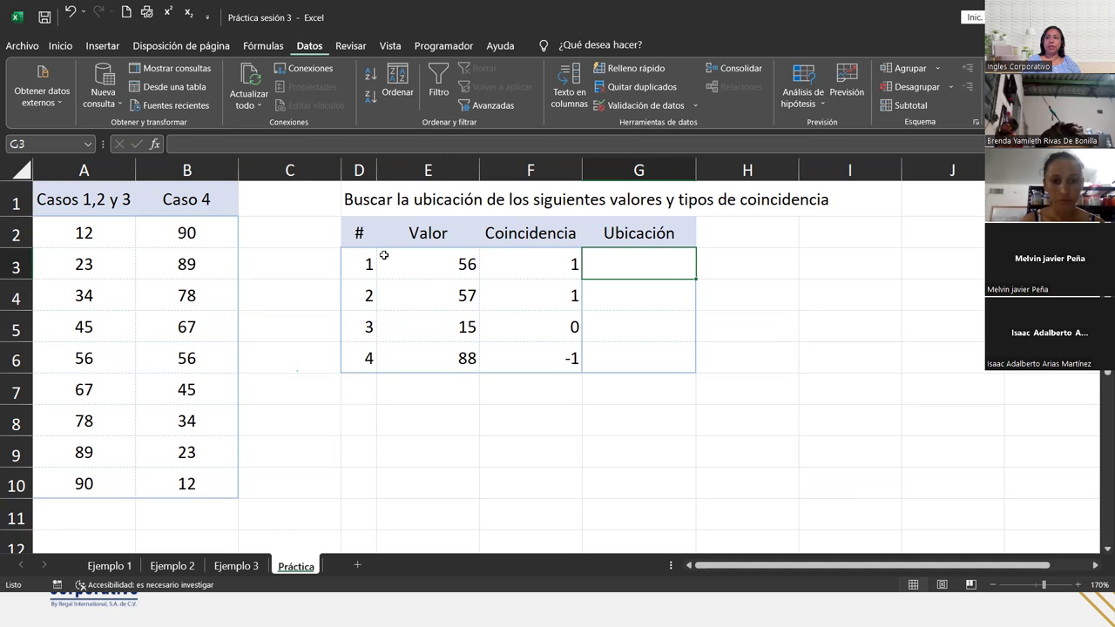
left_click(360, 235)
left_click(363, 264)
left_click(362, 296)
left_click(354, 332)
left_click(357, 356)
Review the Valor numbers and their match types, then select Ubicación cell G3.
left_click_drag(431, 261, 452, 353)
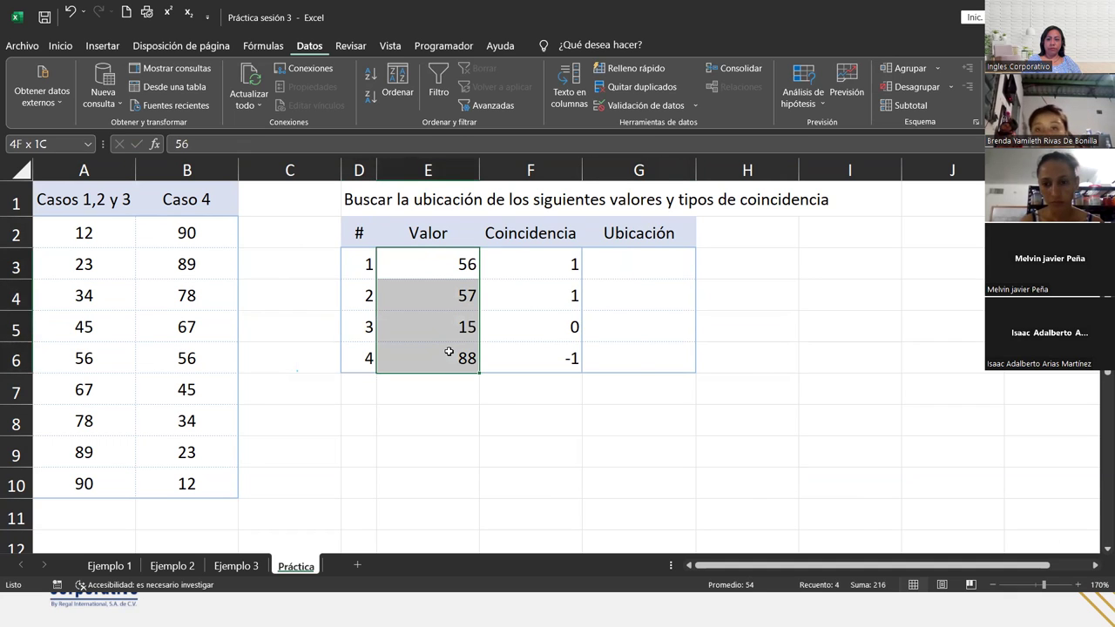
left_click(546, 266)
left_click(540, 292)
left_click(540, 325)
left_click(532, 360)
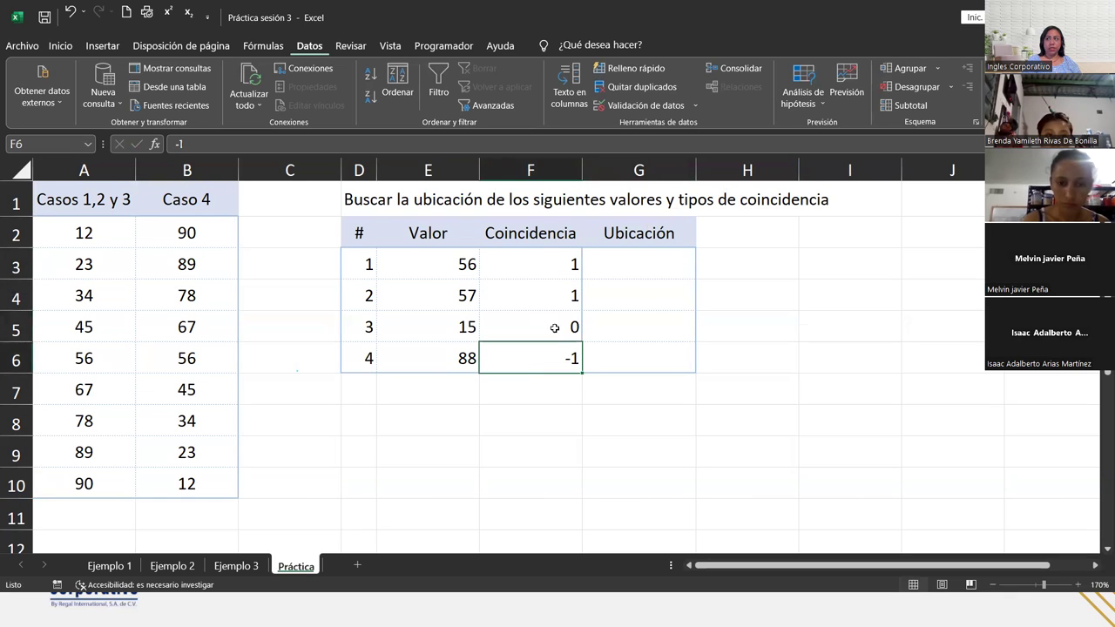
left_click(629, 264)
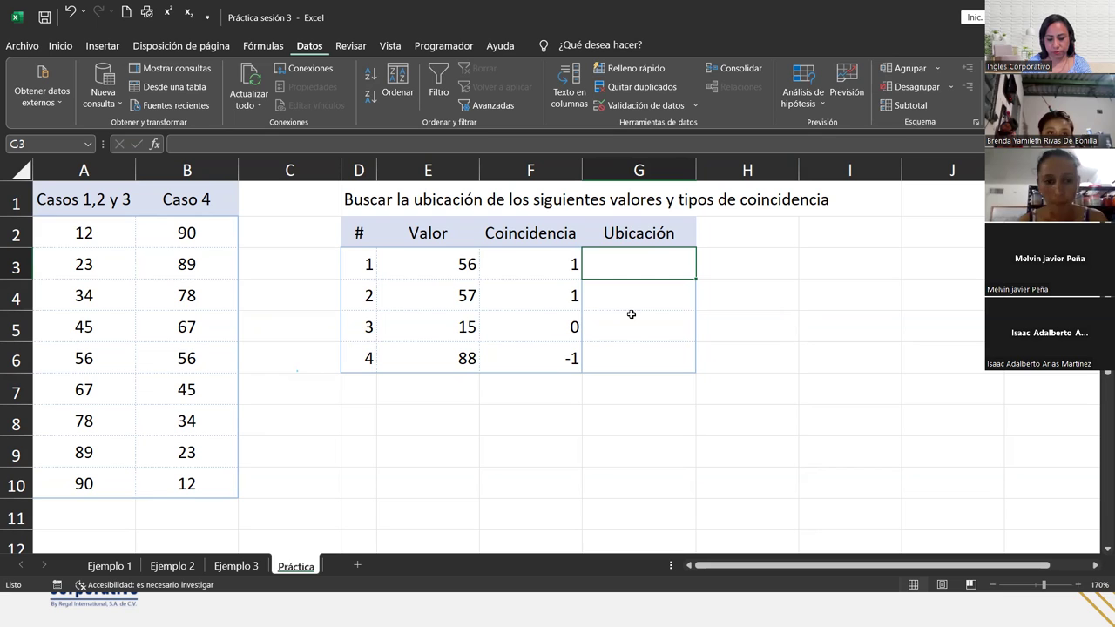
Type the participant's full name into D8.
left_click(358, 409)
type("Maura Del Cid")
key("Return")
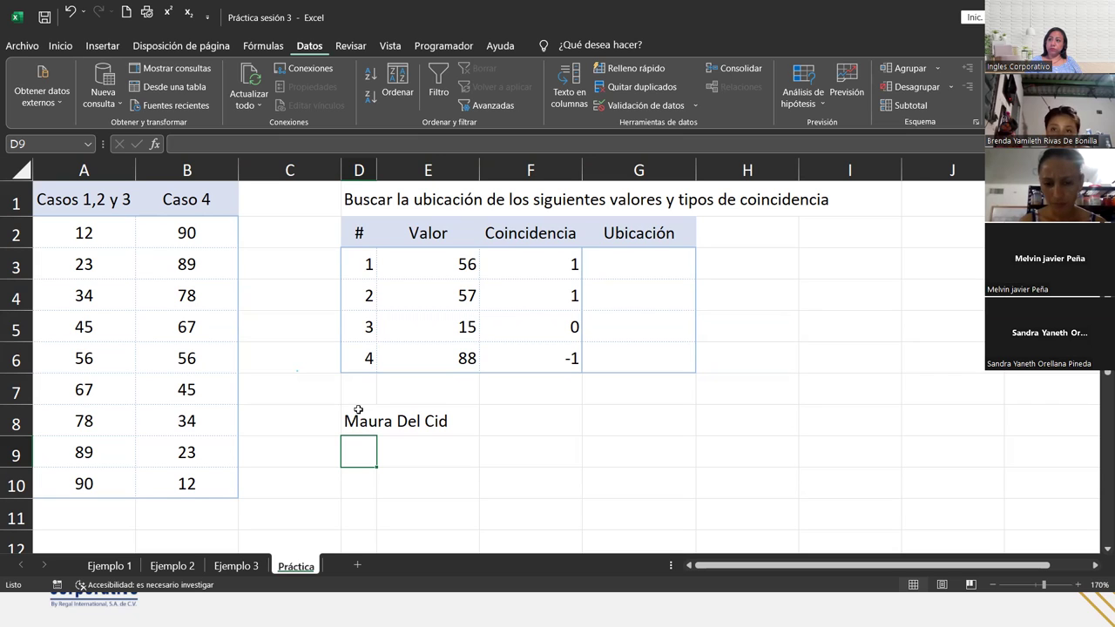
Select G3 and highlight the Casos 1,2 y 3 and Caso 4 data columns.
left_click(665, 259)
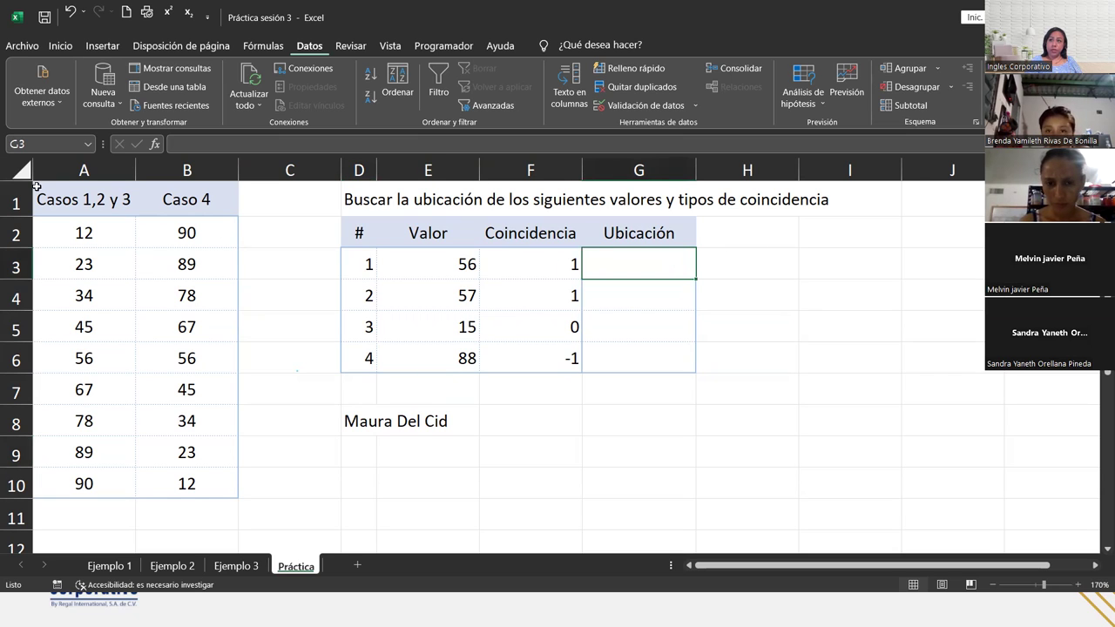
left_click(83, 171)
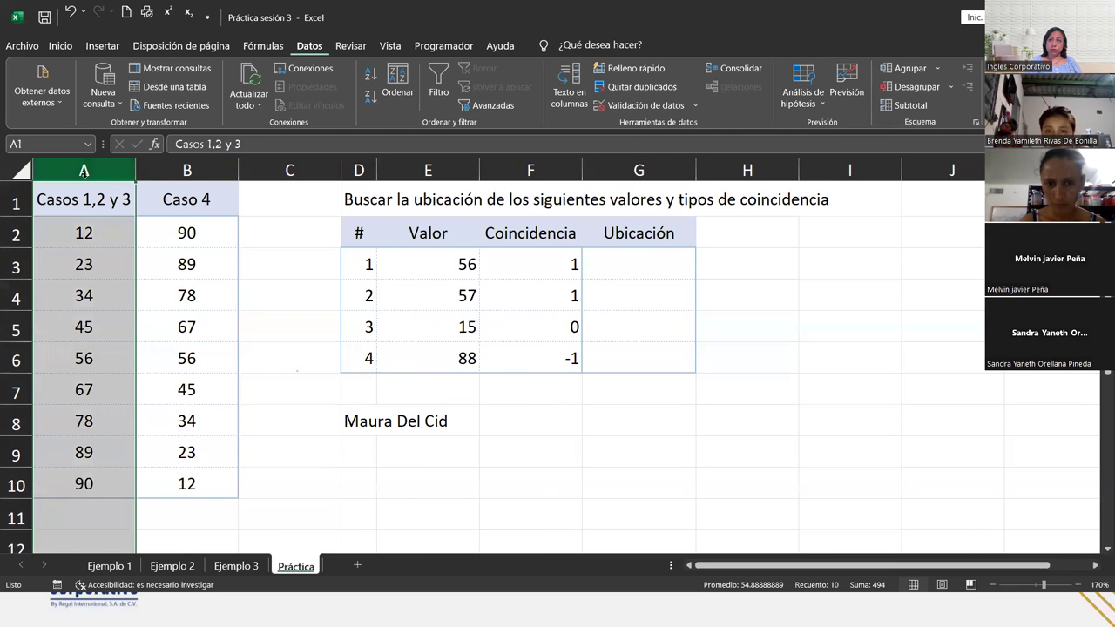
left_click(202, 166)
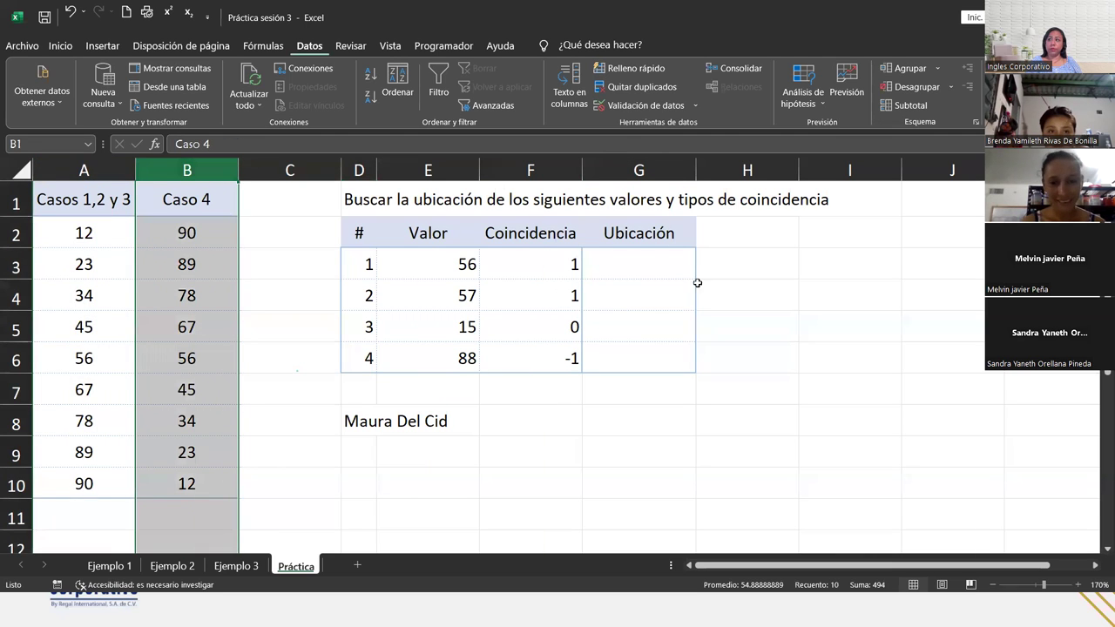
left_click(667, 267)
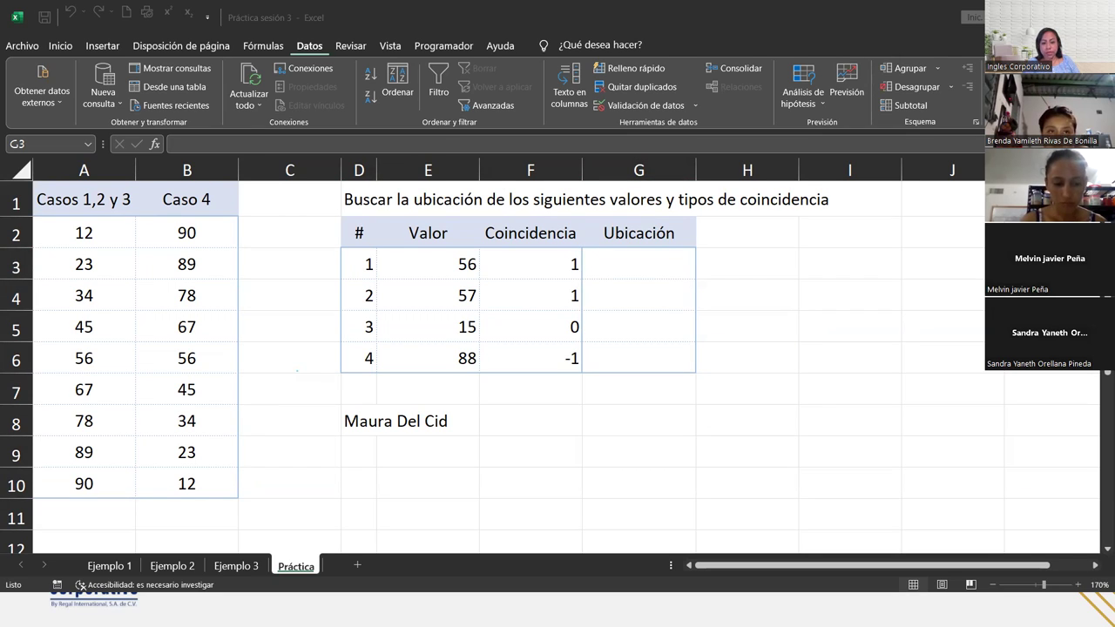
left_click(363, 428)
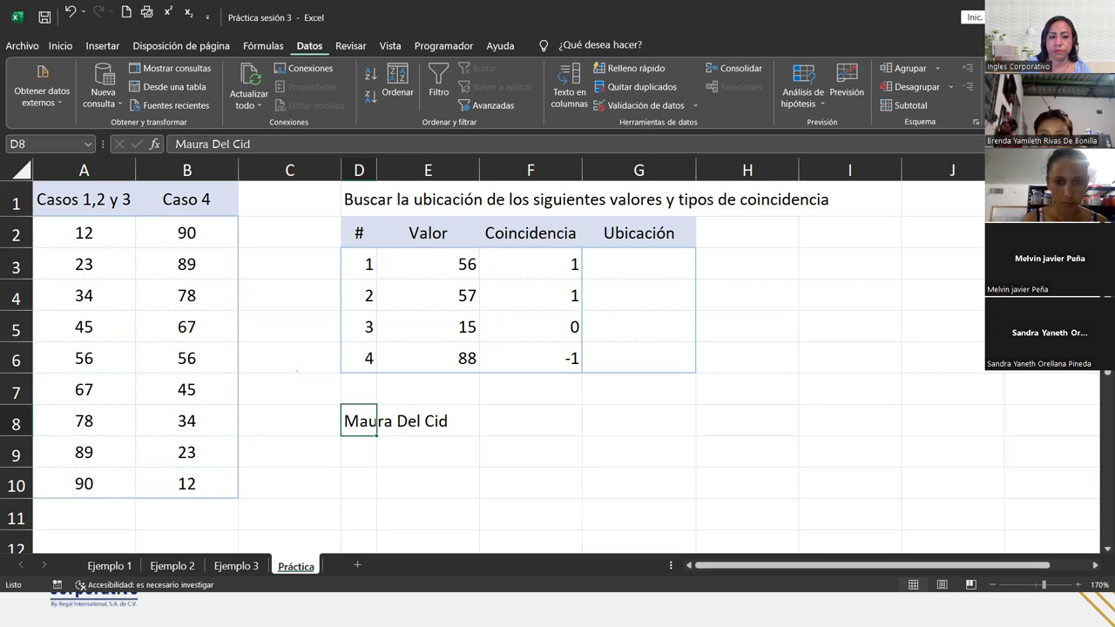
key("alt+Tab")
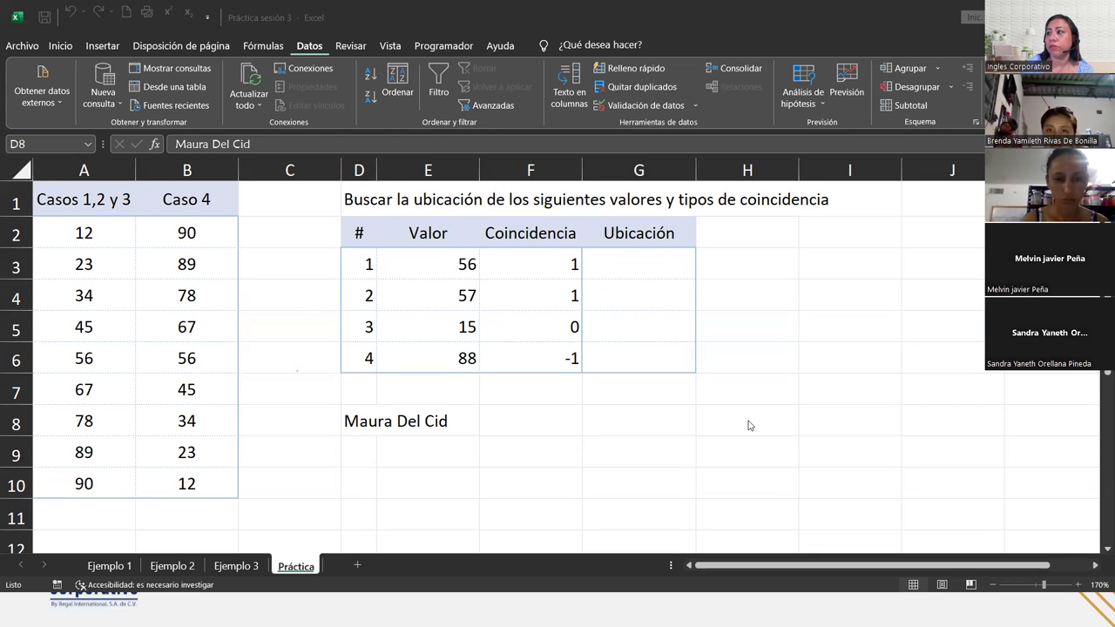
Enter =COINCIDIR(E3;A2:A10;1) in G3 to locate 56, returning 5.
left_click(635, 271)
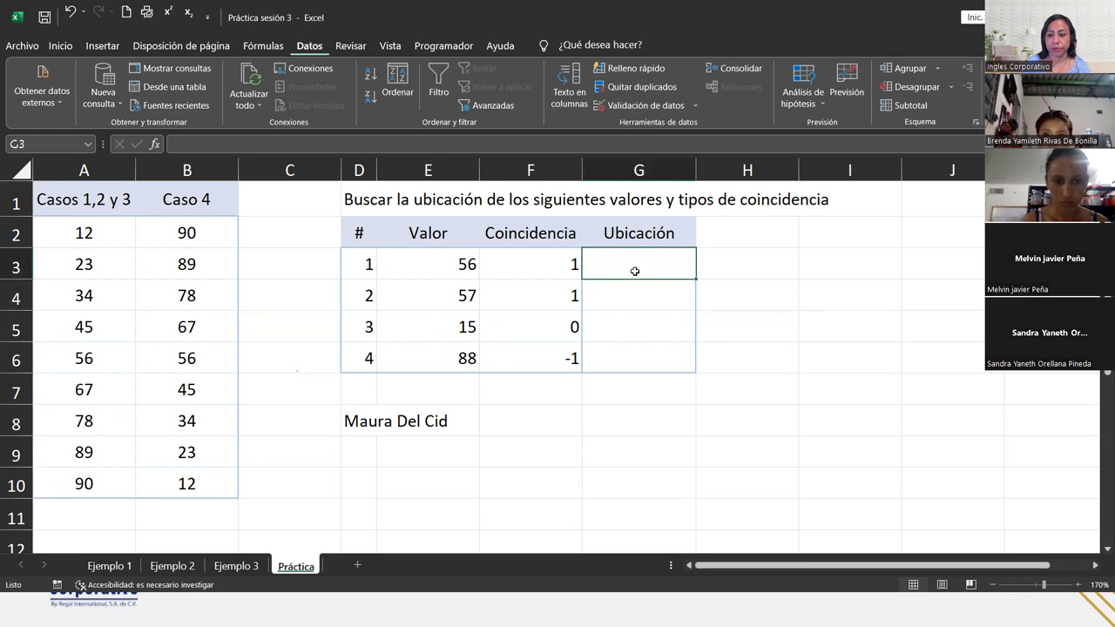
type("=")
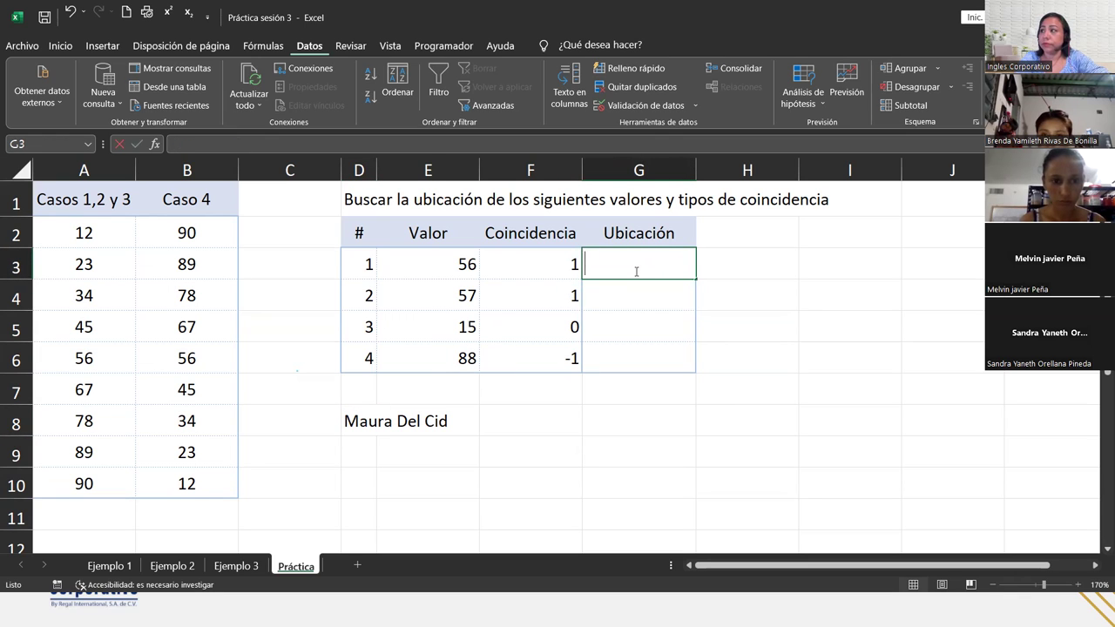
type("coin")
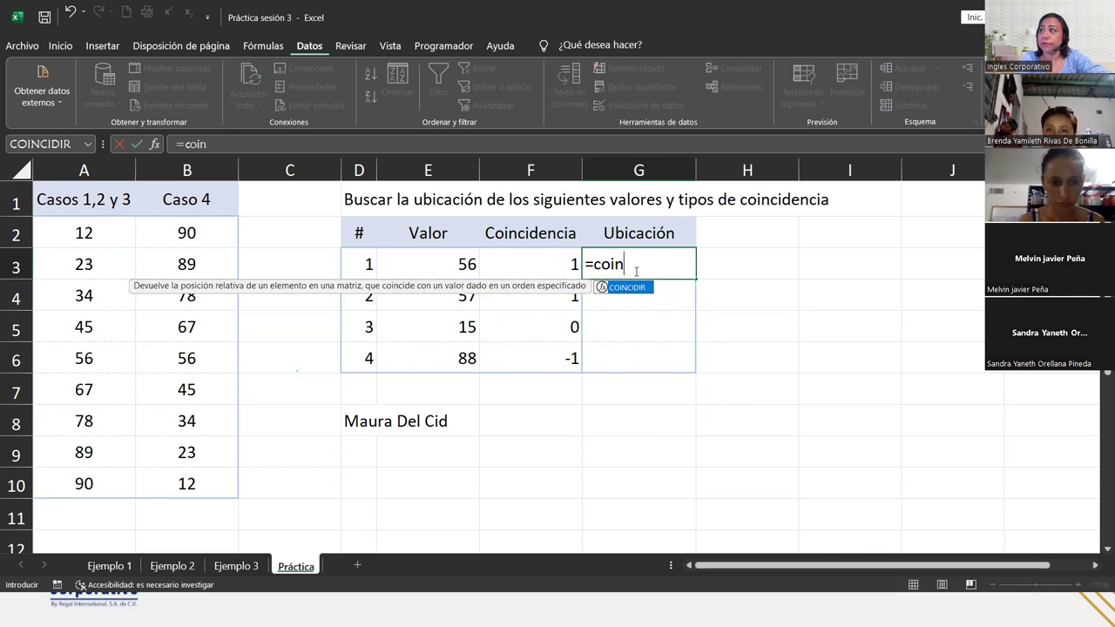
key("Tab")
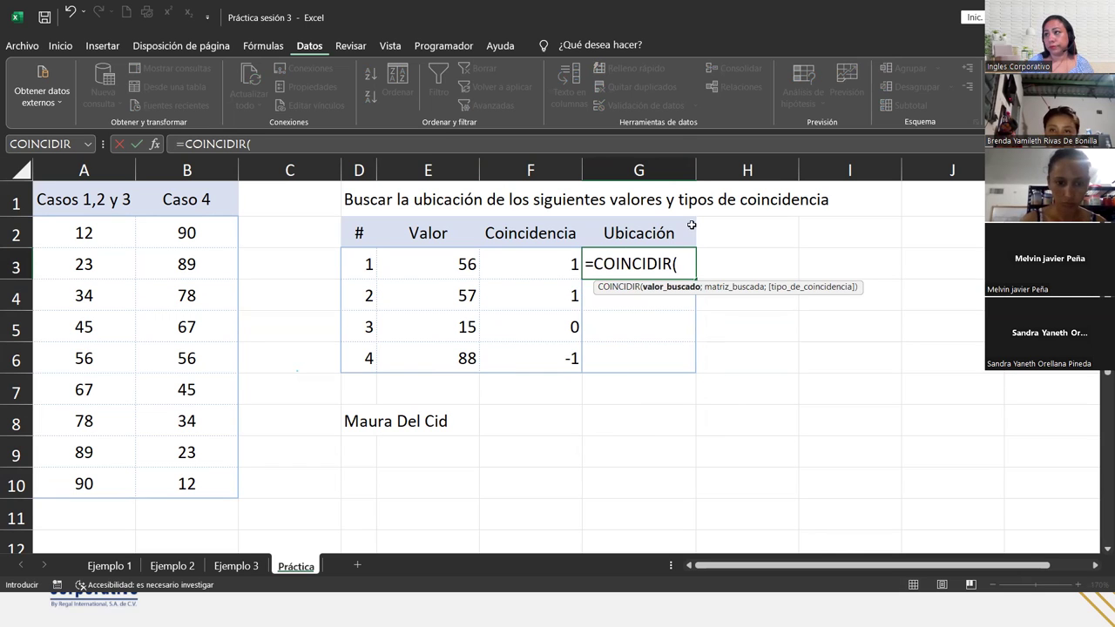
left_click(422, 273)
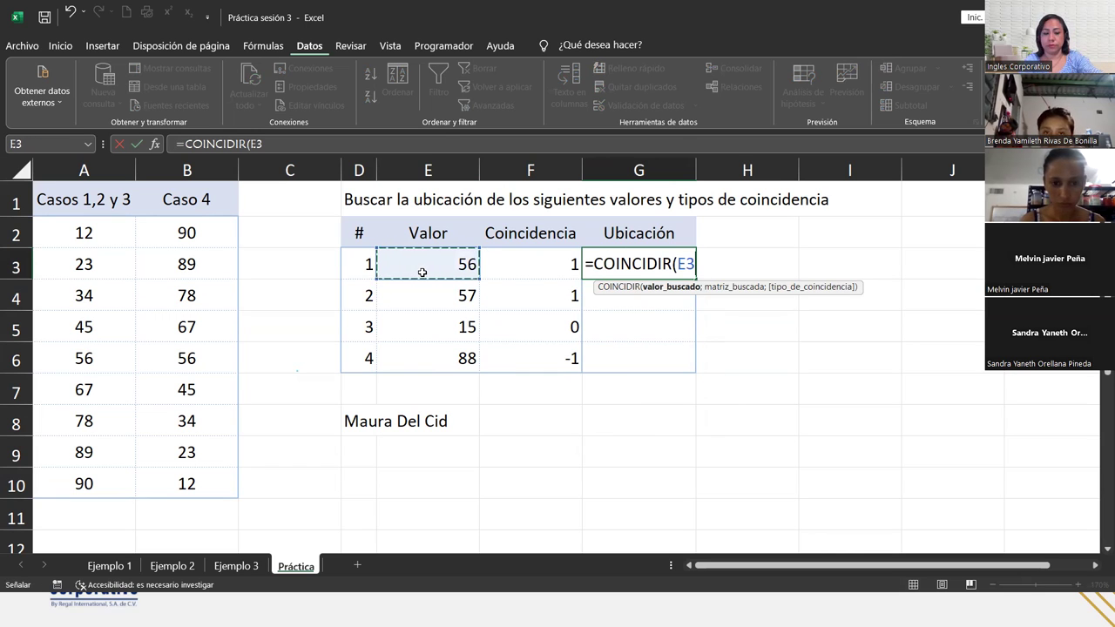
type(";")
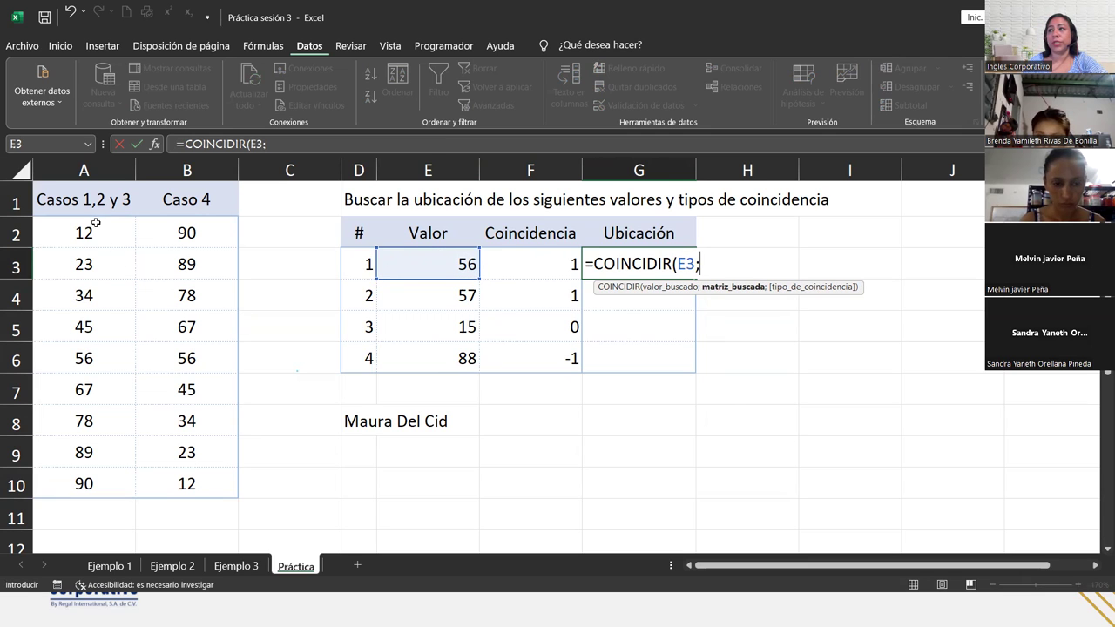
left_click_drag(95, 226, 94, 488)
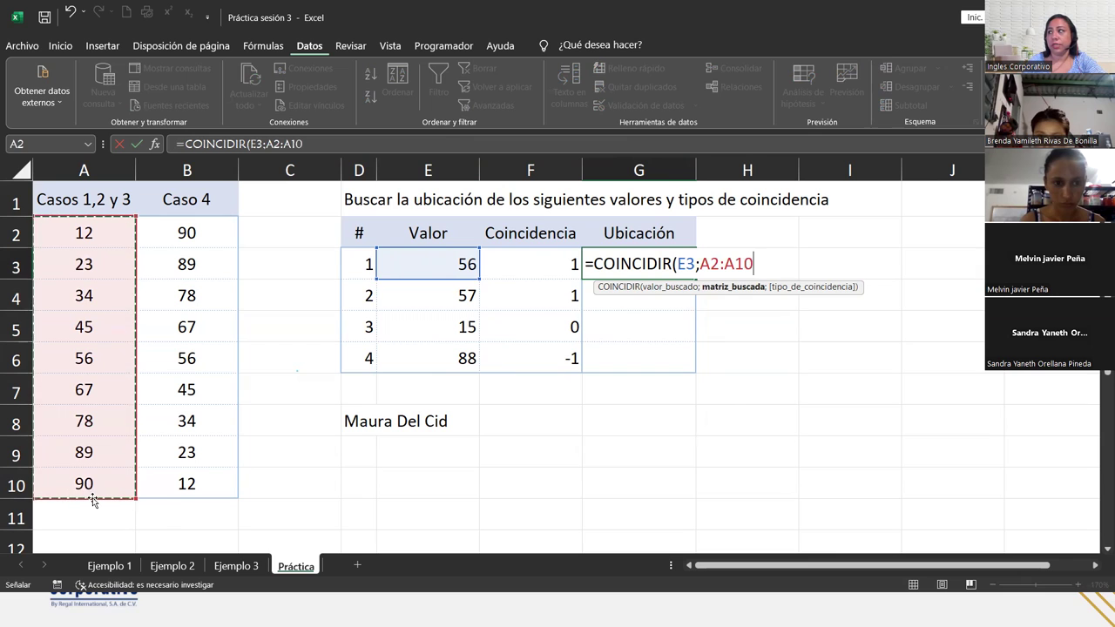
type(";")
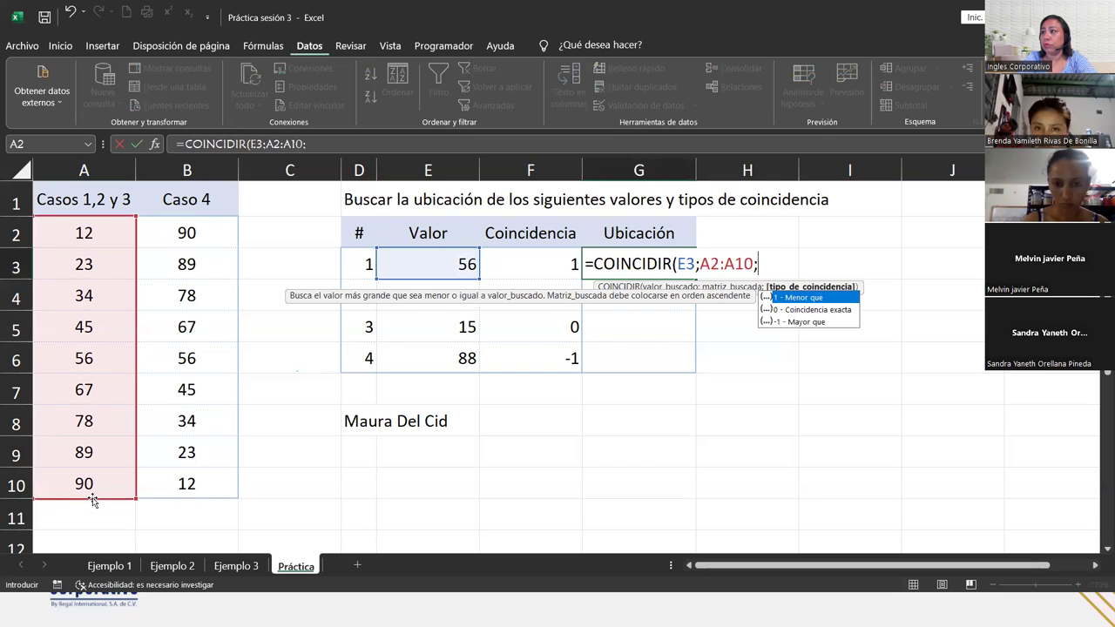
type("1)")
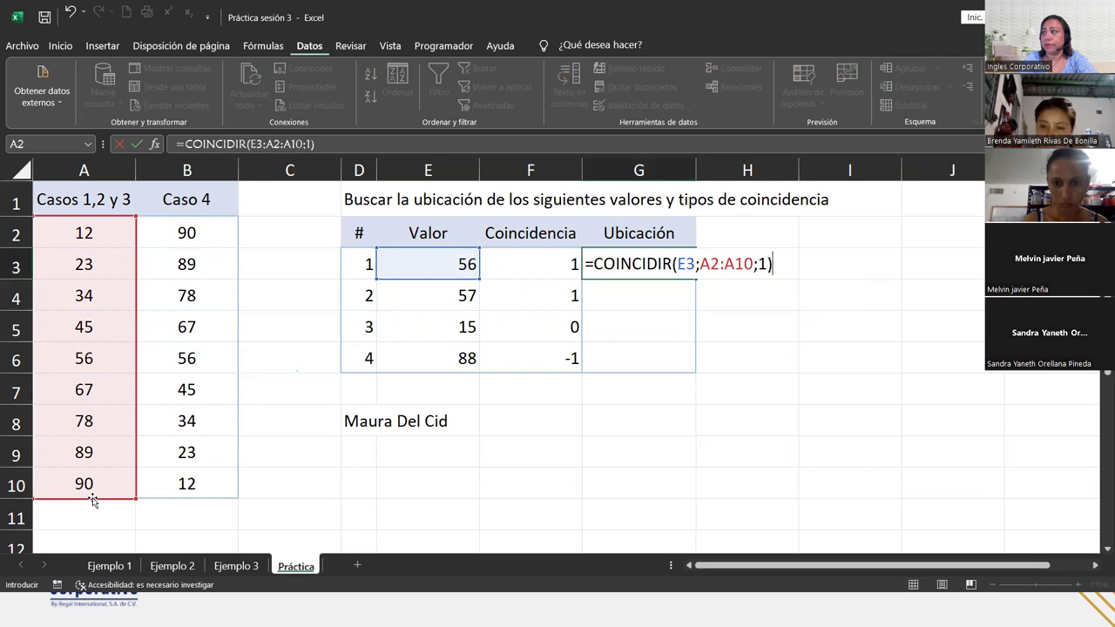
key("Return")
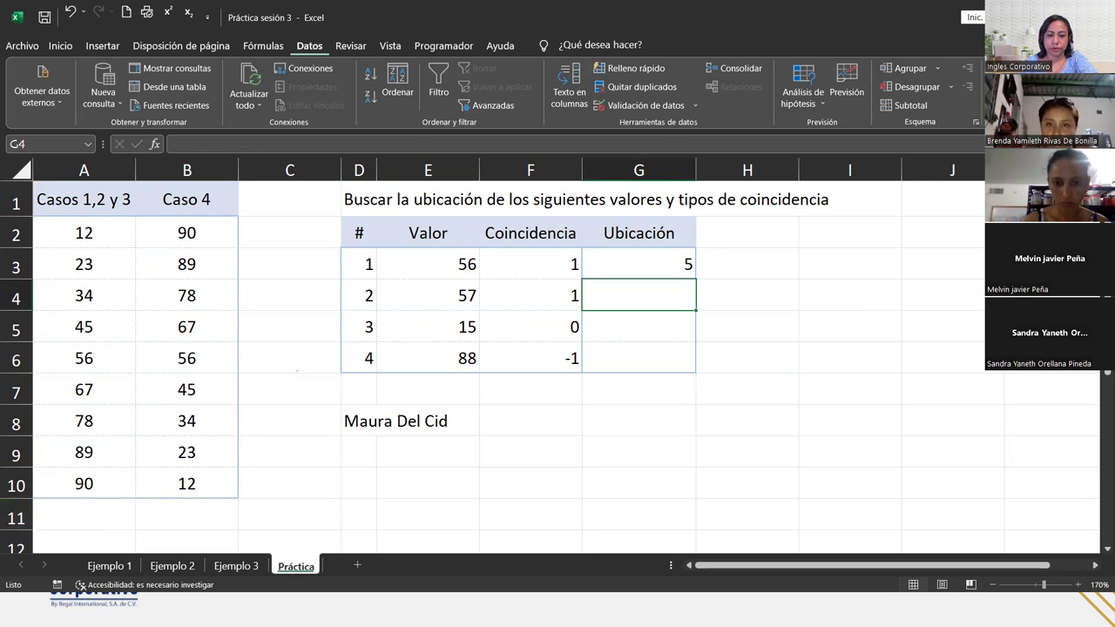
key("alt+Tab")
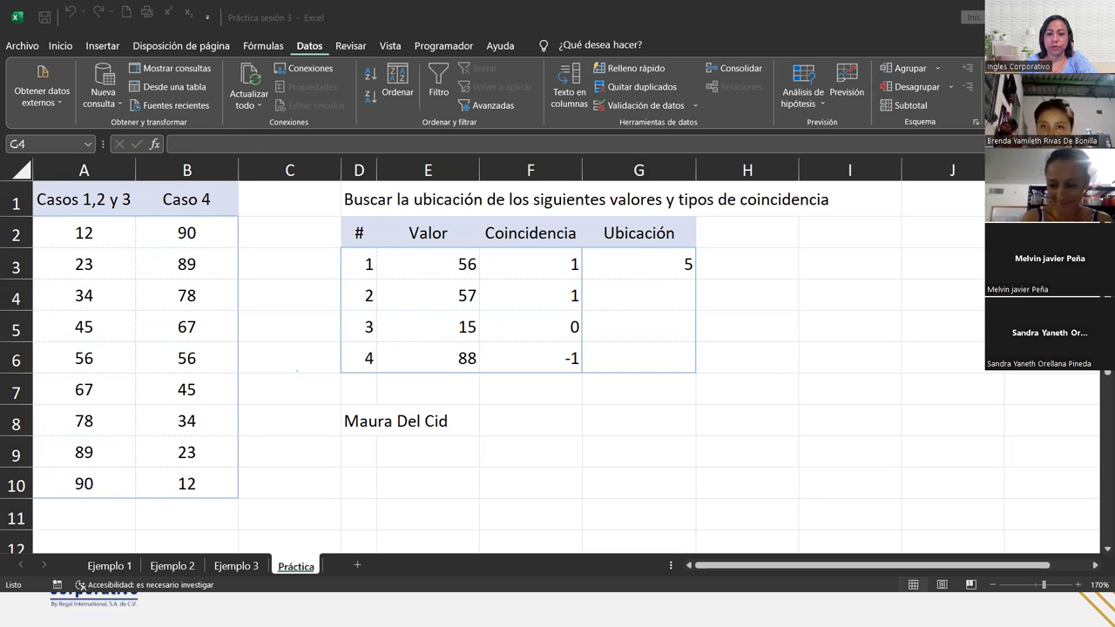
Enter =COINCIDIR(E4;A2:A10;1) in G4 for 57, deleting a stray character in G5.
left_click(605, 301)
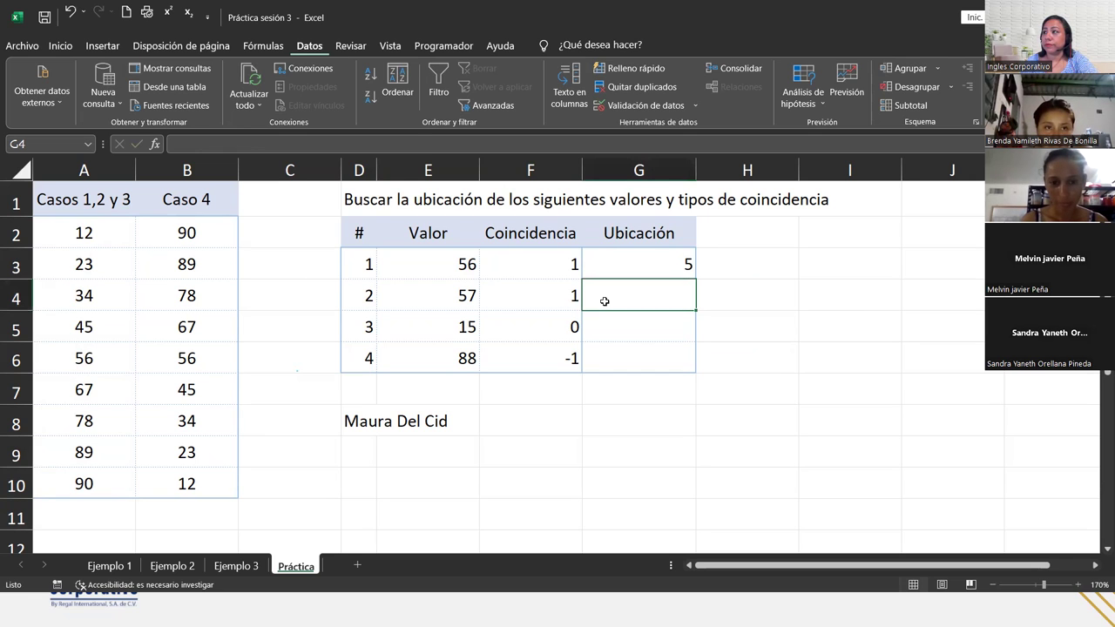
type("=coin")
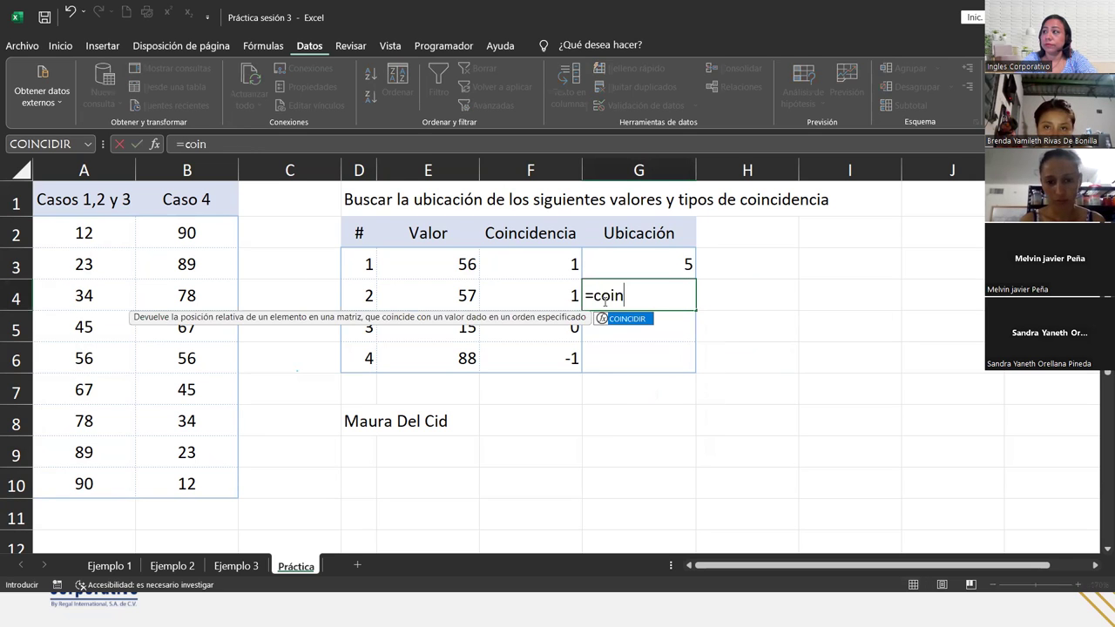
key("Tab")
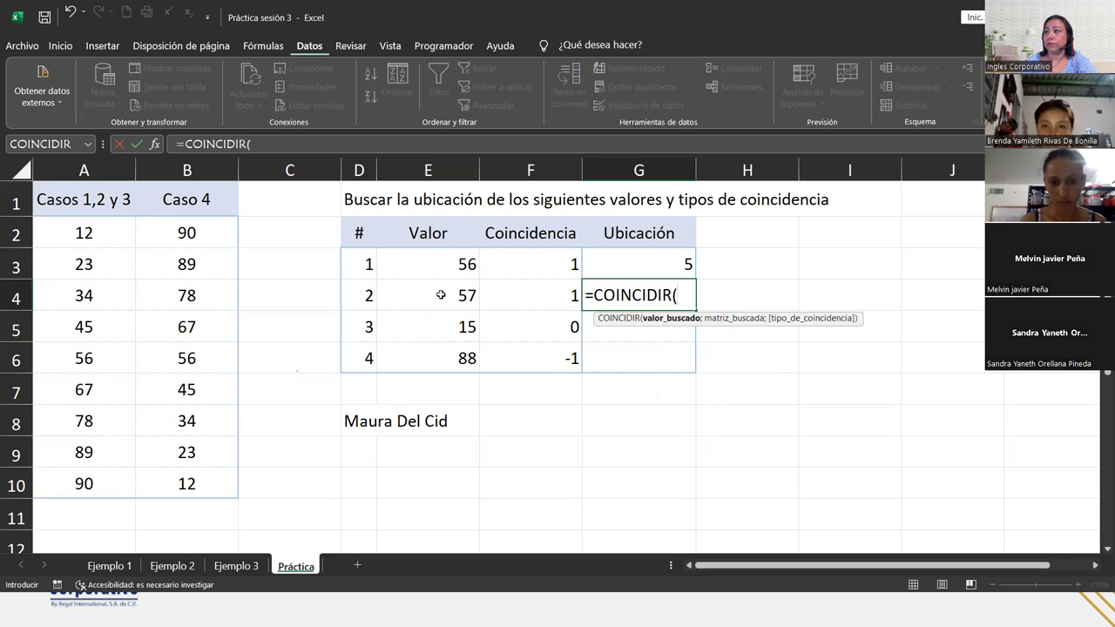
left_click(440, 295)
type(";")
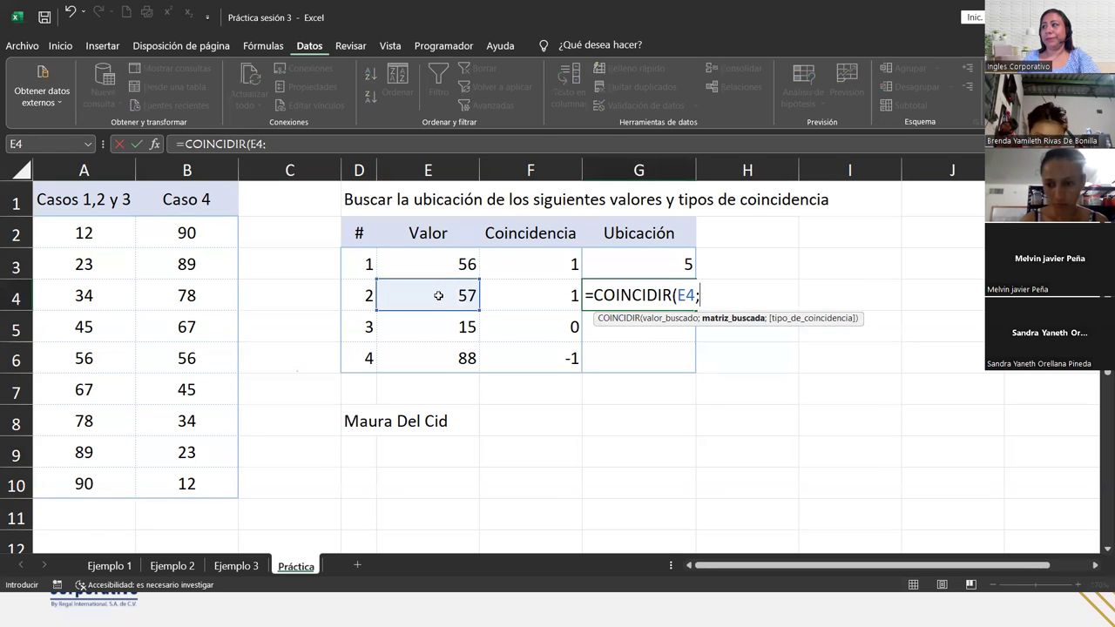
left_click_drag(87, 231, 106, 483)
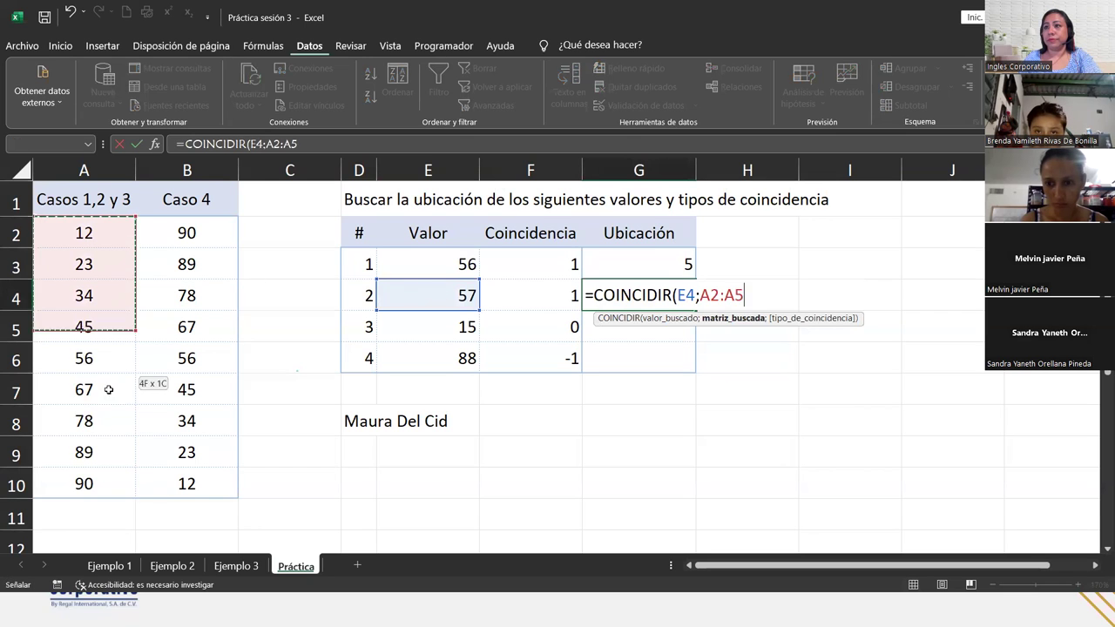
type(";1)")
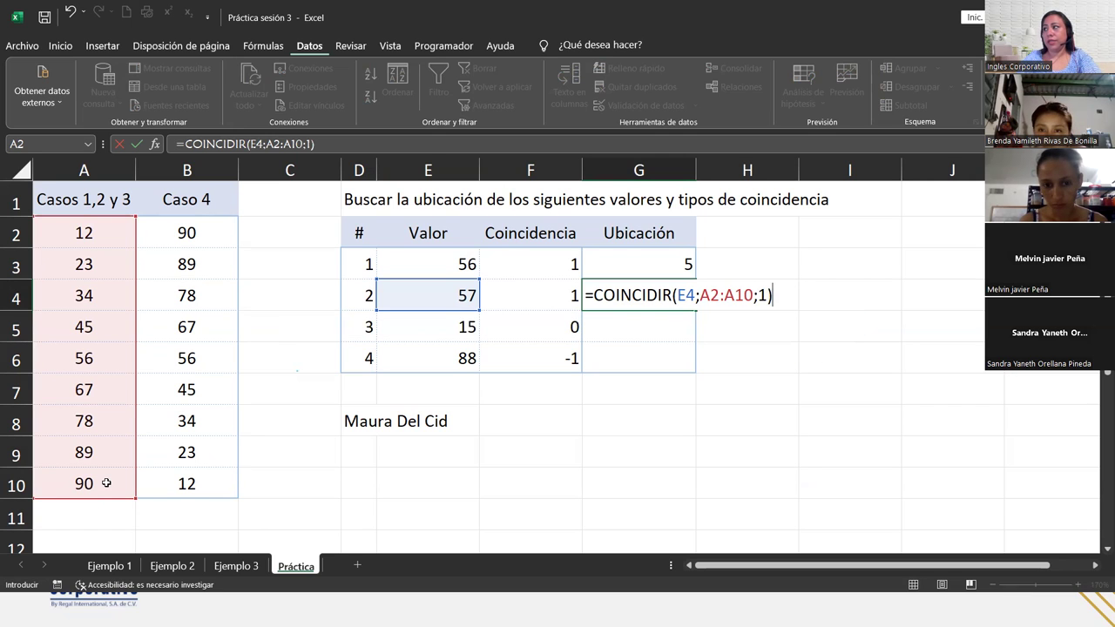
key("Return")
type("}")
key("BackSpace")
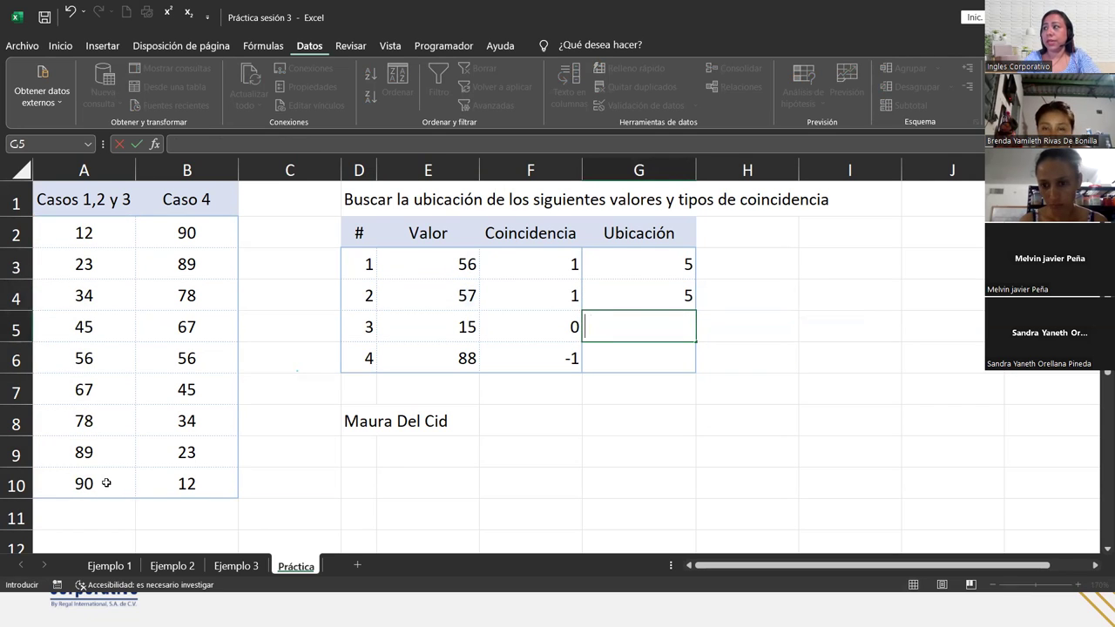
Enter =COINCIDIR(E5;A2:A10;0) in G5, an exact-match lookup of 15 that returns #N/D.
type("=")
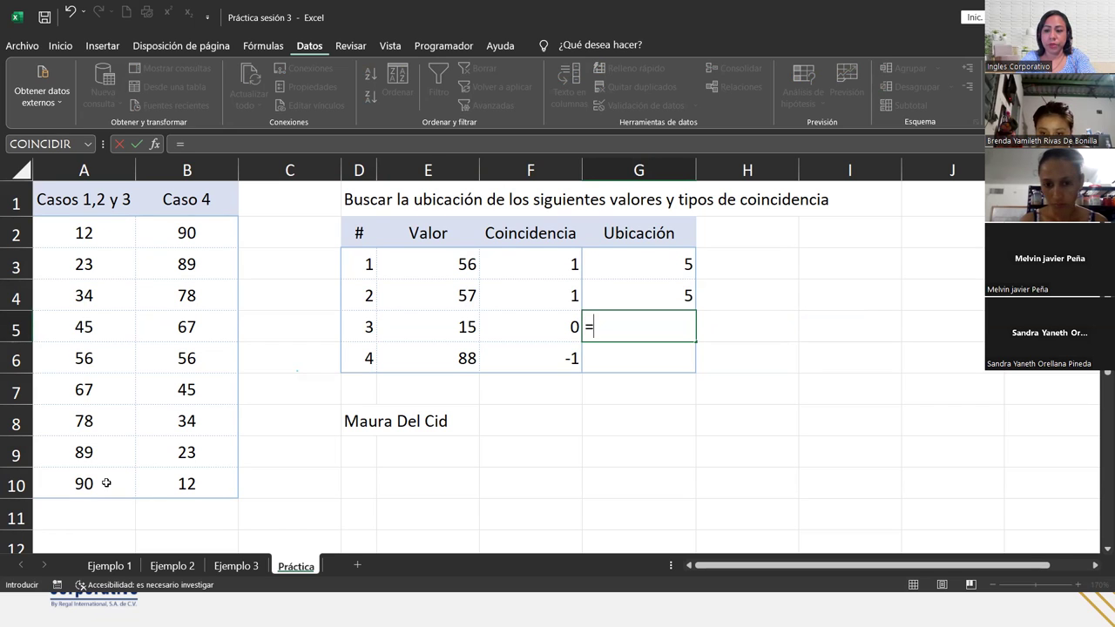
type("coin")
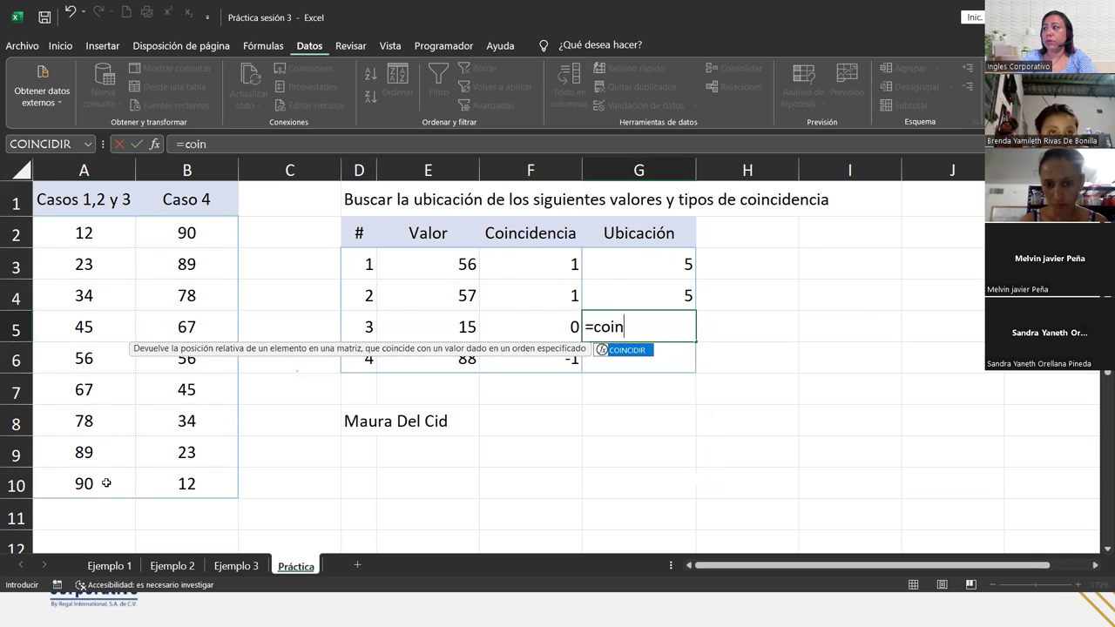
key("Tab")
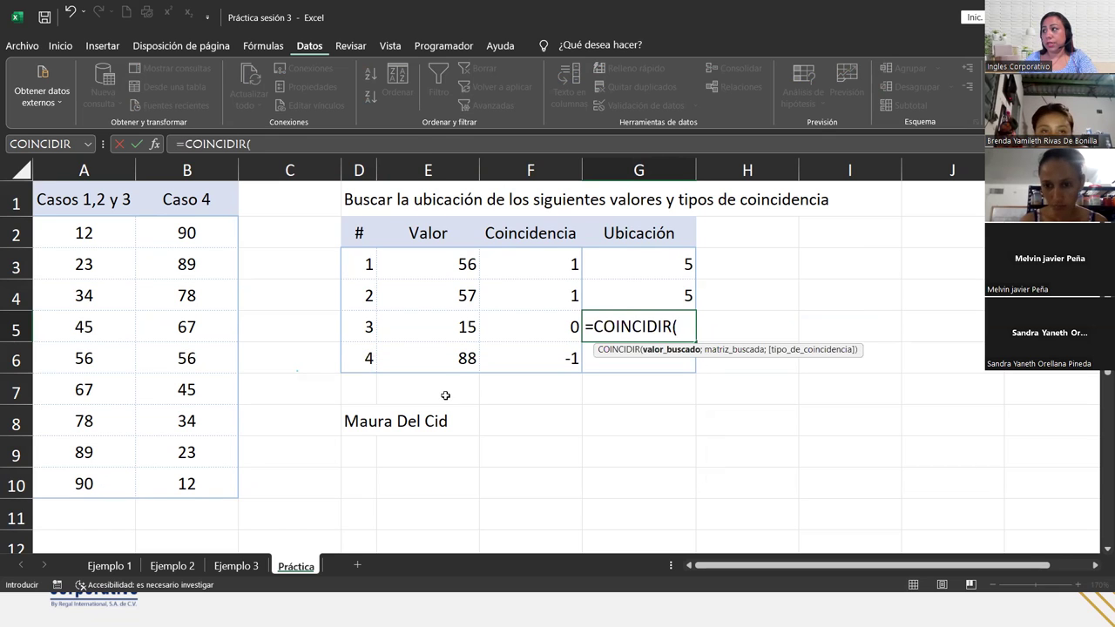
left_click(390, 331)
type(";")
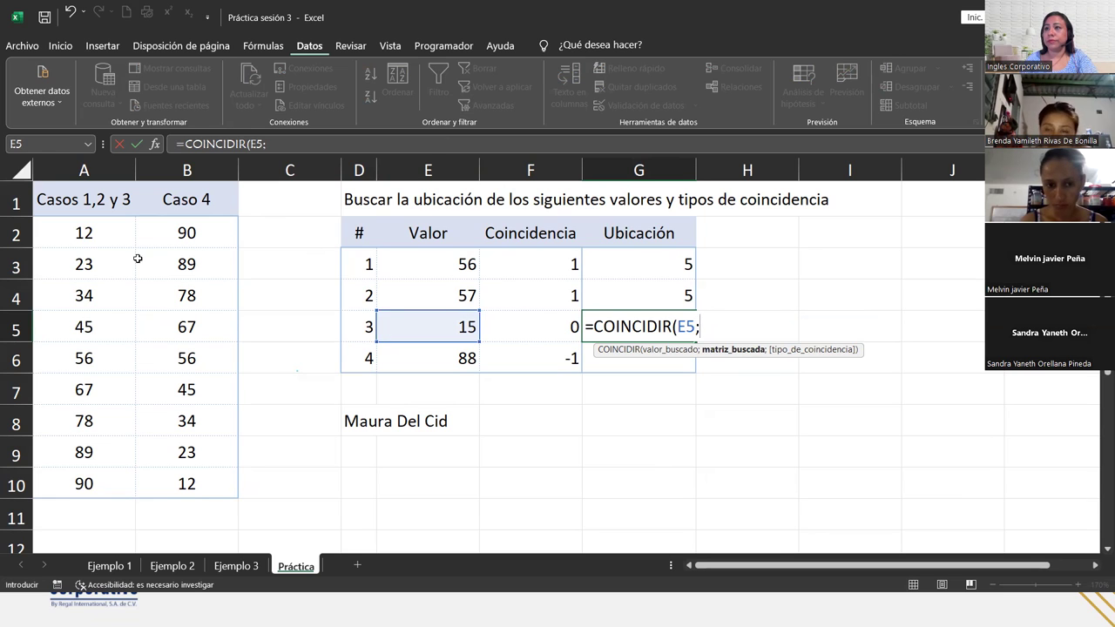
left_click_drag(99, 226, 94, 485)
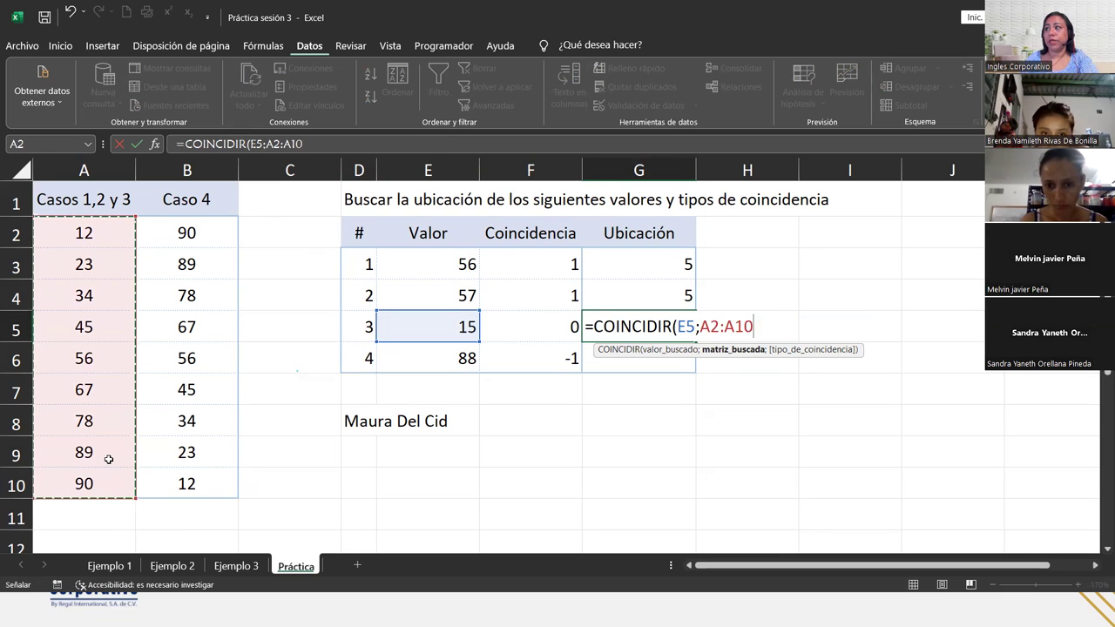
type(";0)")
key("Return")
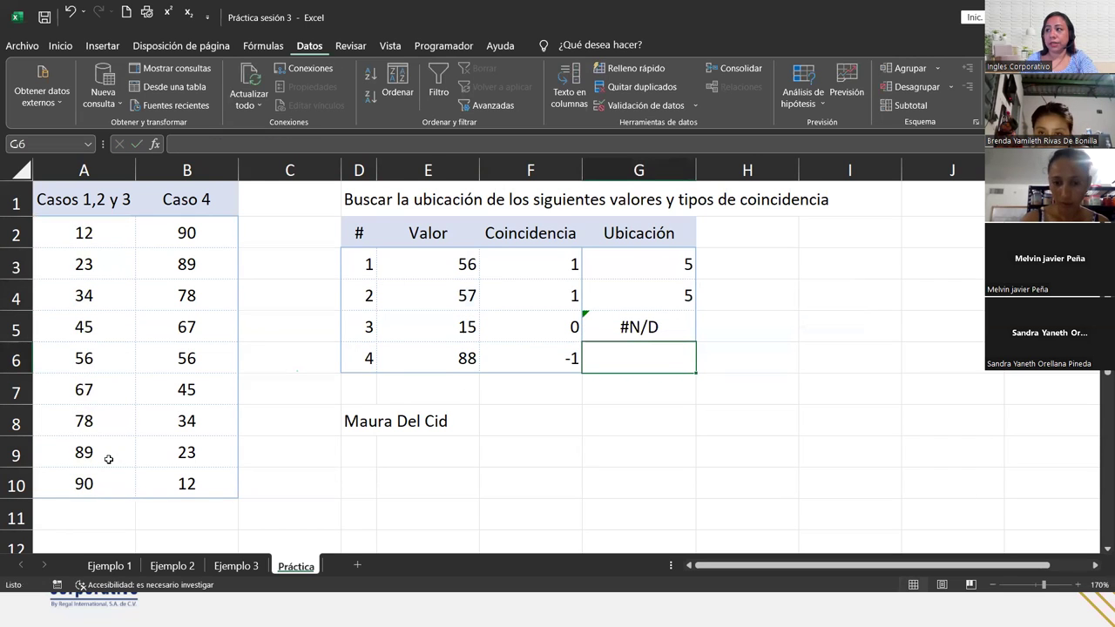
Enter =COINCIDIR(E6;B2:B10;-1) in G6, which returns 2 for 88.
type("=")
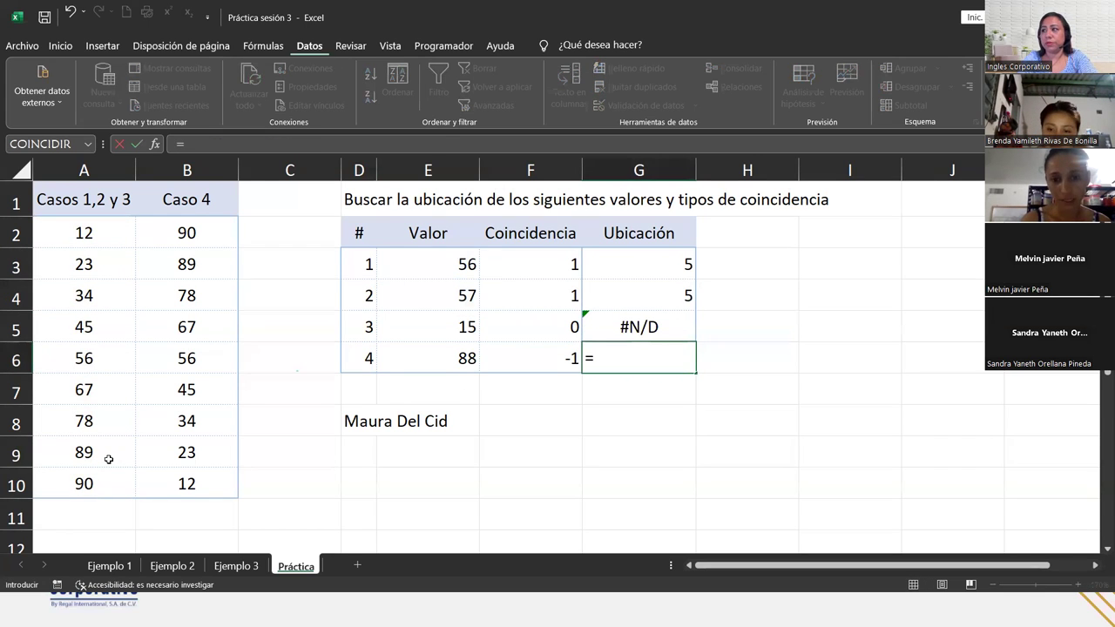
type("coin")
key("Tab")
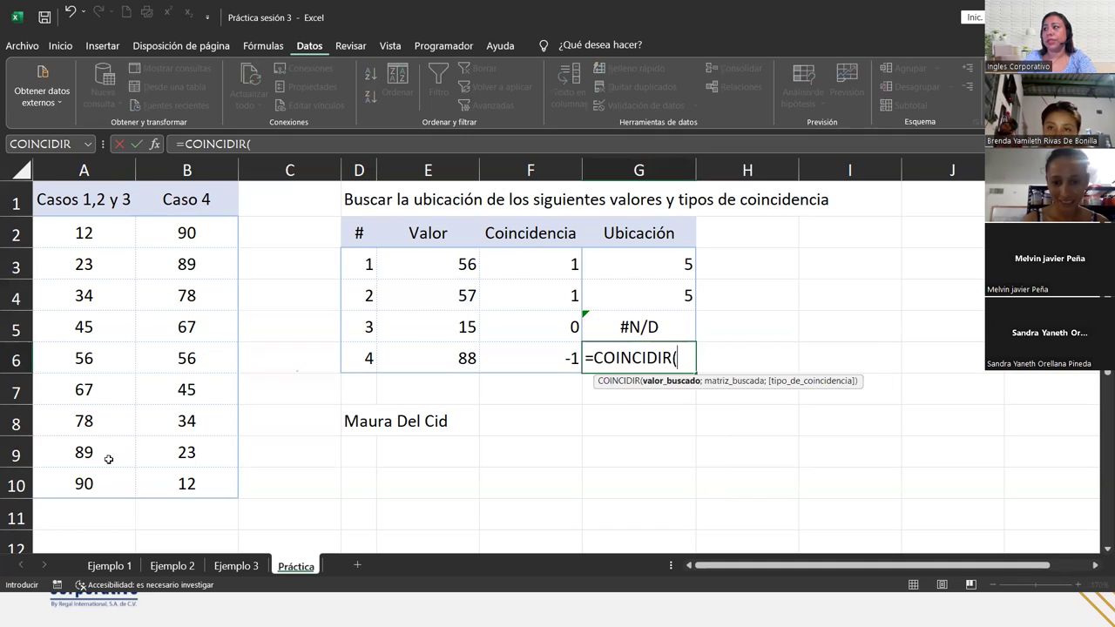
left_click(389, 360)
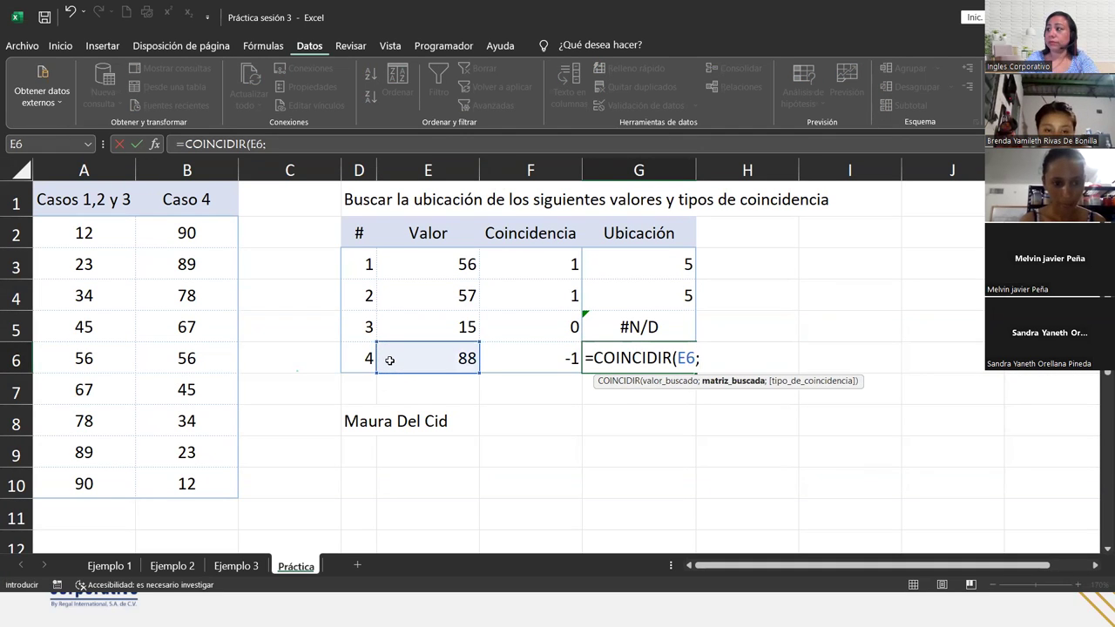
left_click_drag(227, 243, 220, 485)
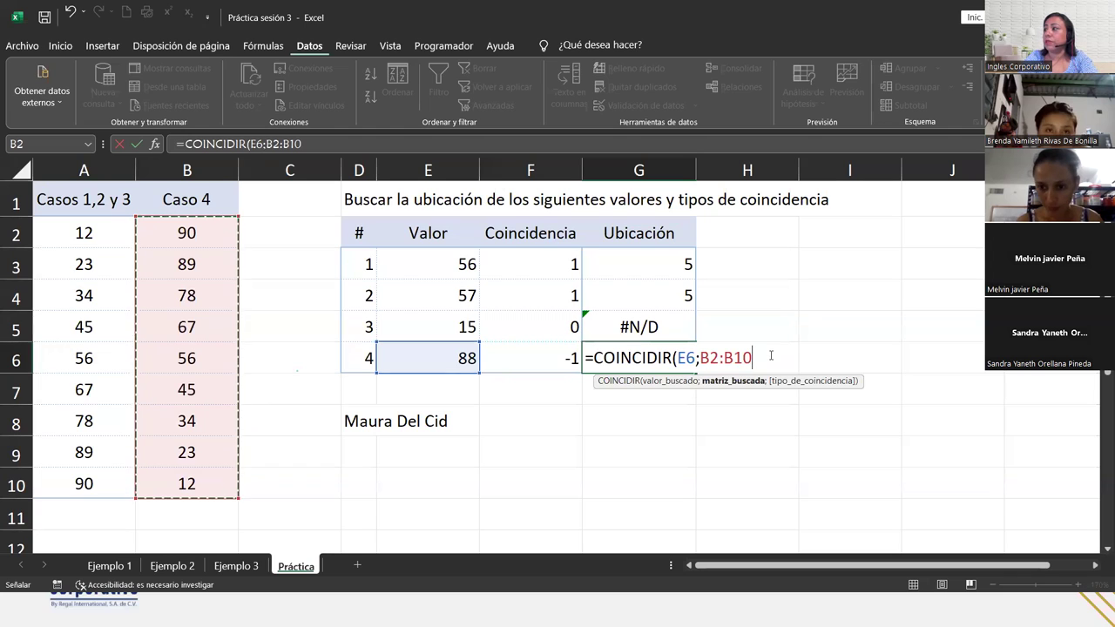
type(";")
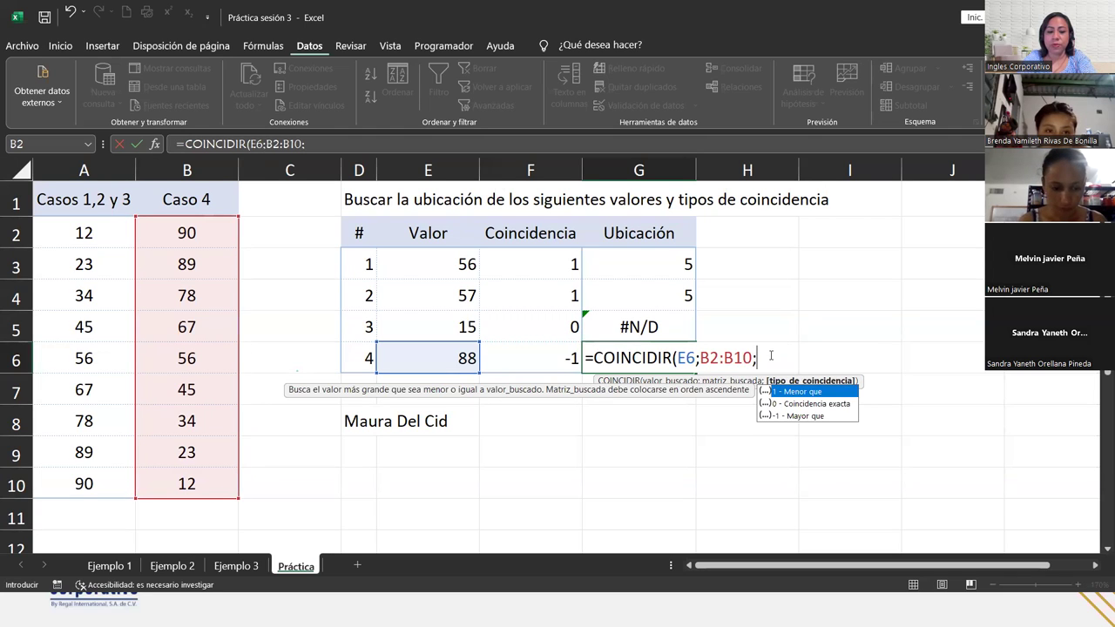
type("-1")
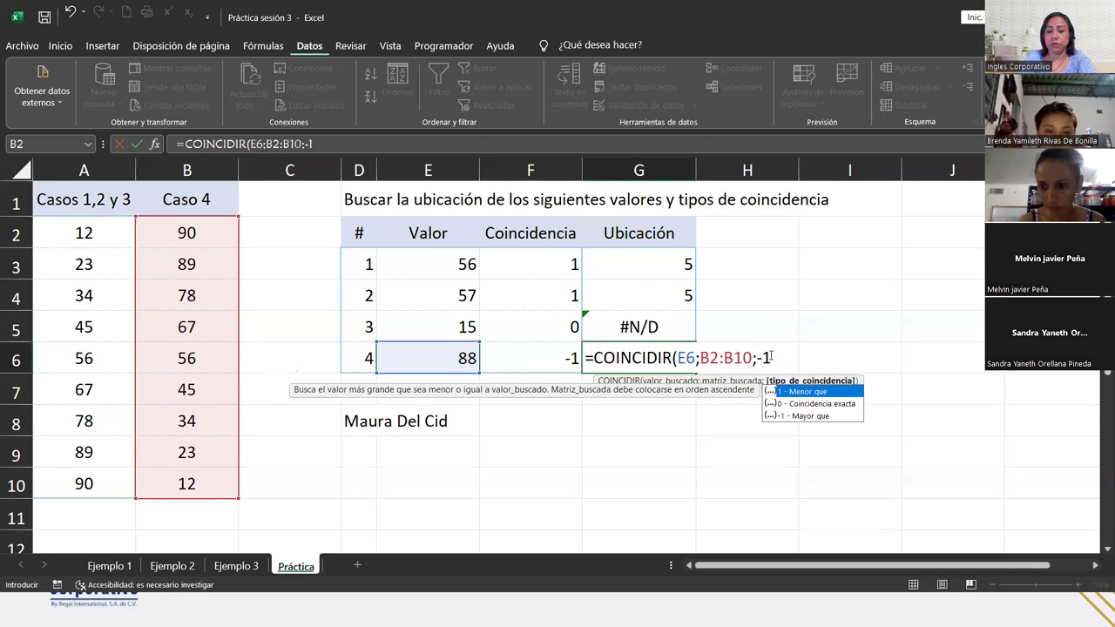
type(")")
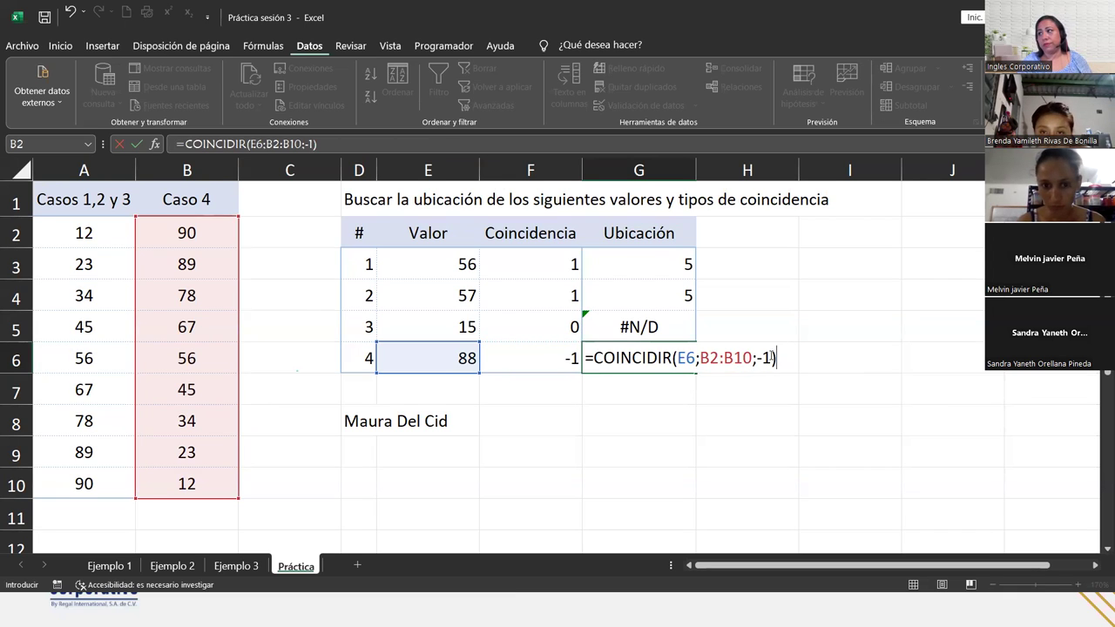
key("Return")
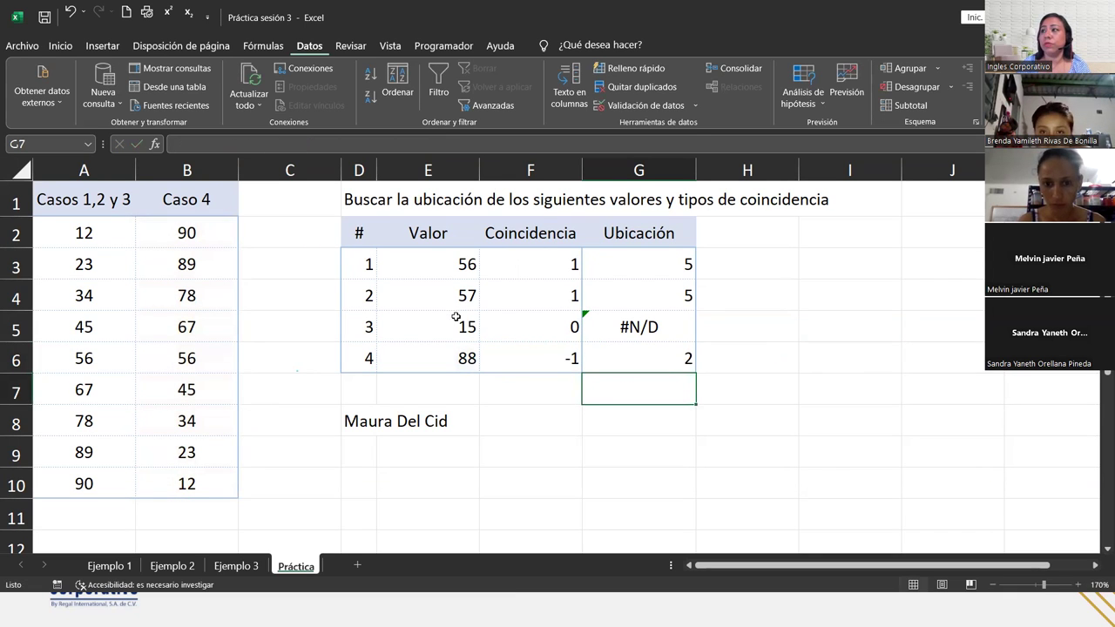
left_click(447, 314)
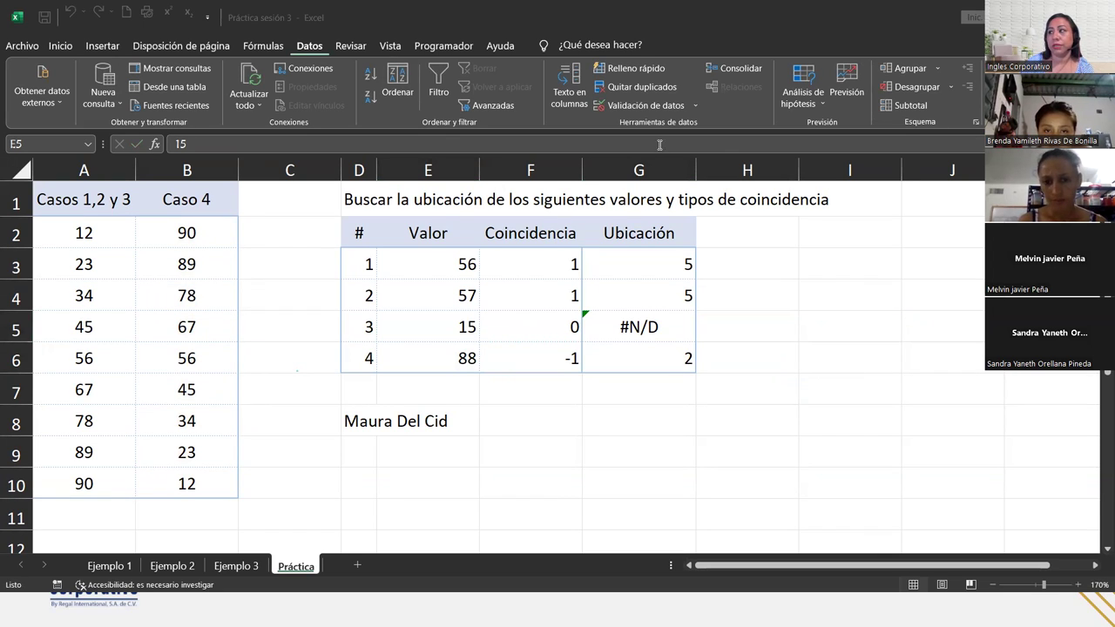
left_click(624, 330)
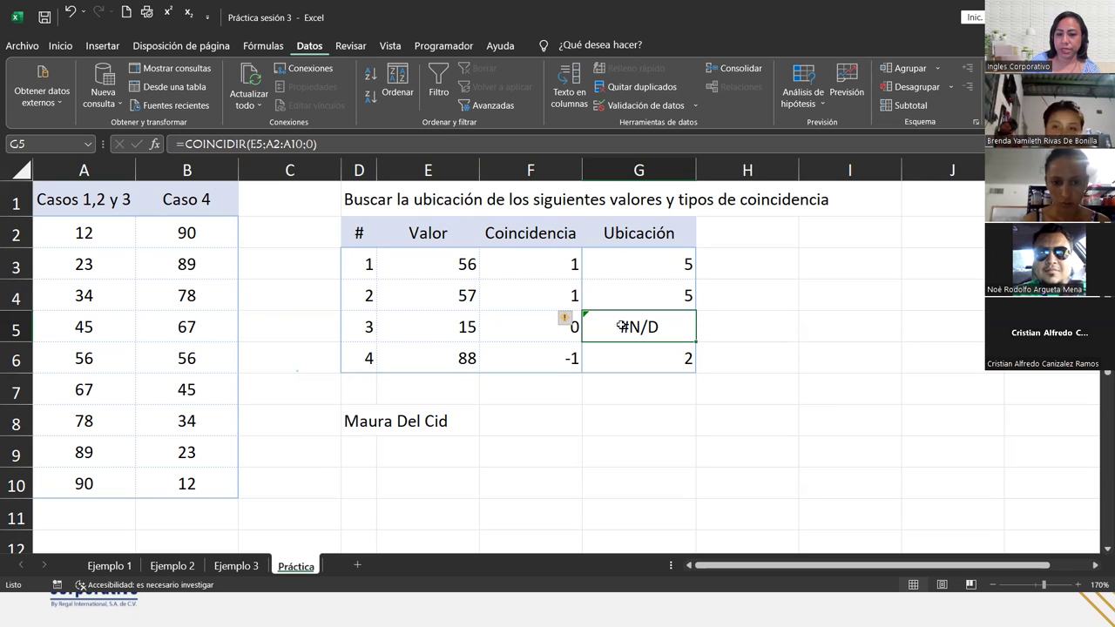
left_click(629, 287)
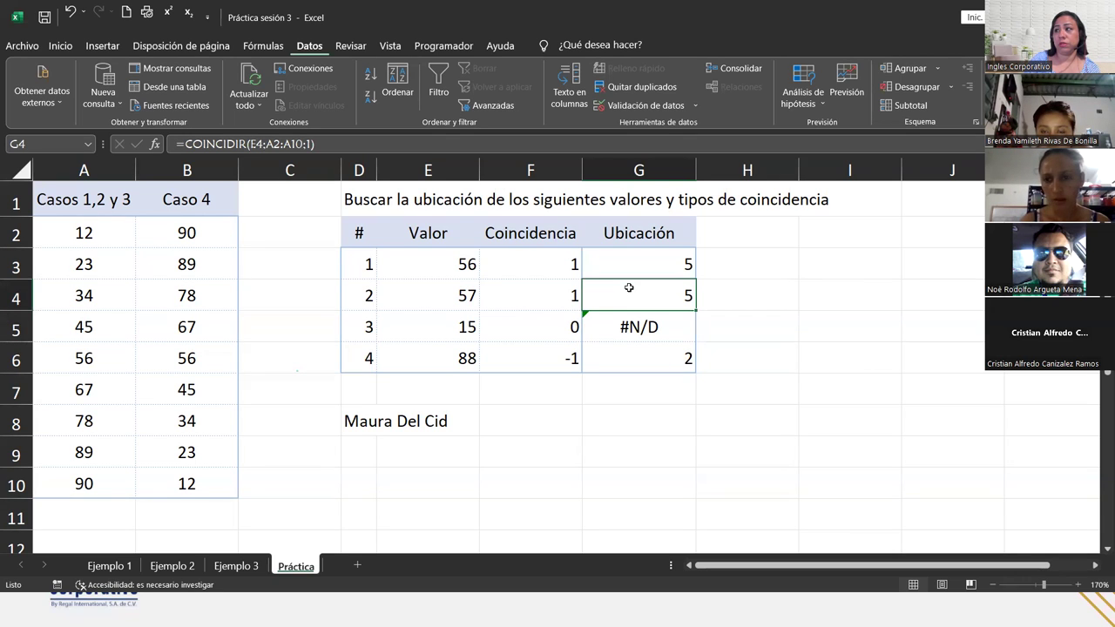
left_click(631, 322)
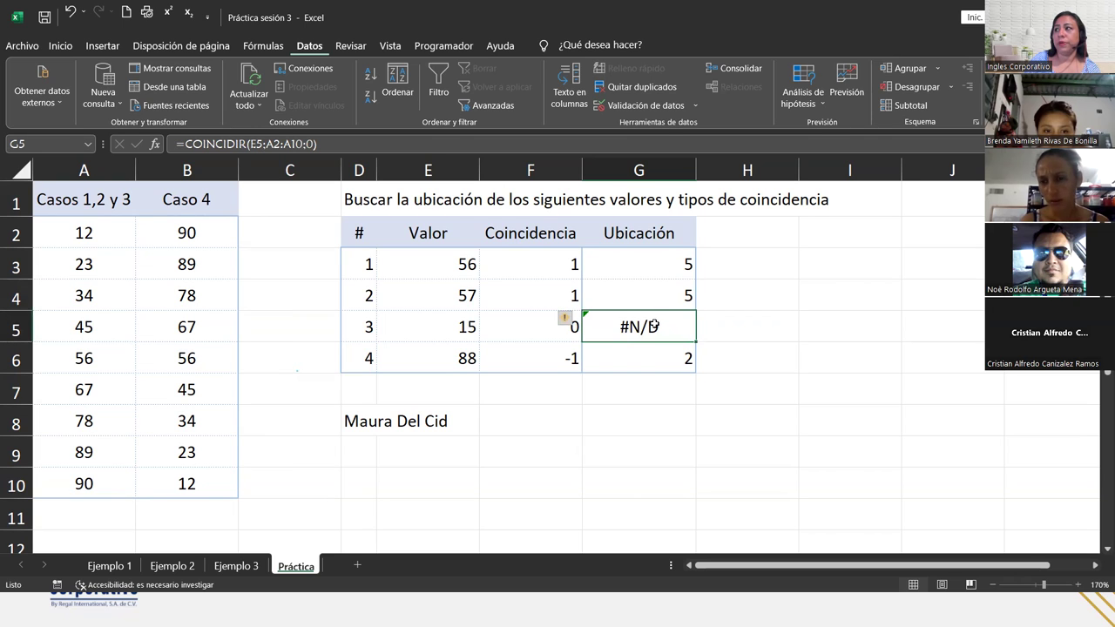
double_click(655, 324)
left_click(759, 326)
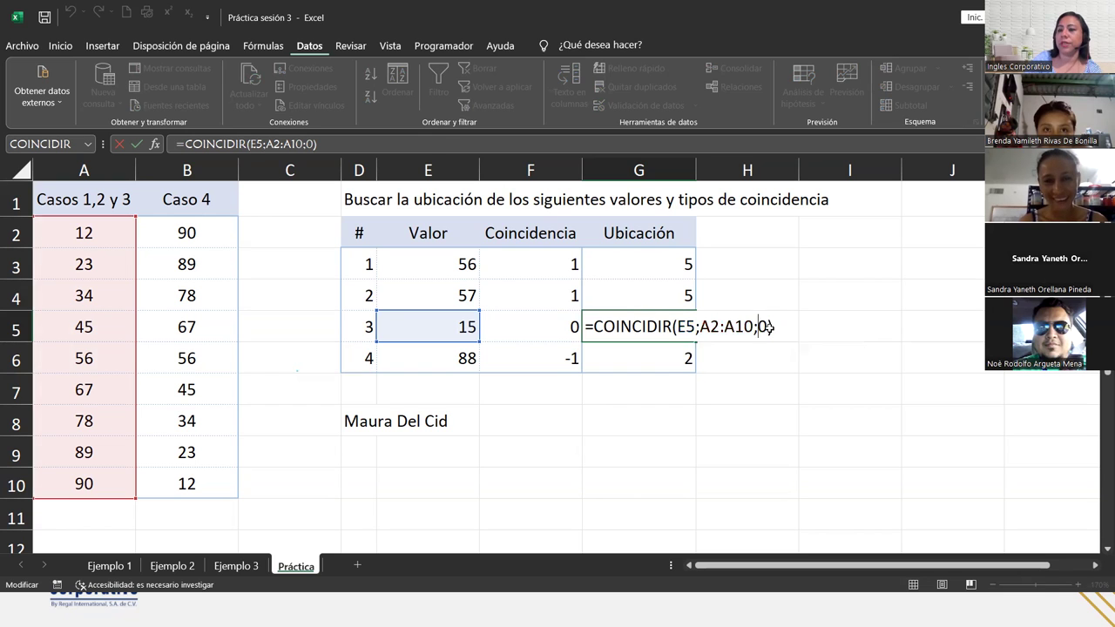
key("Return")
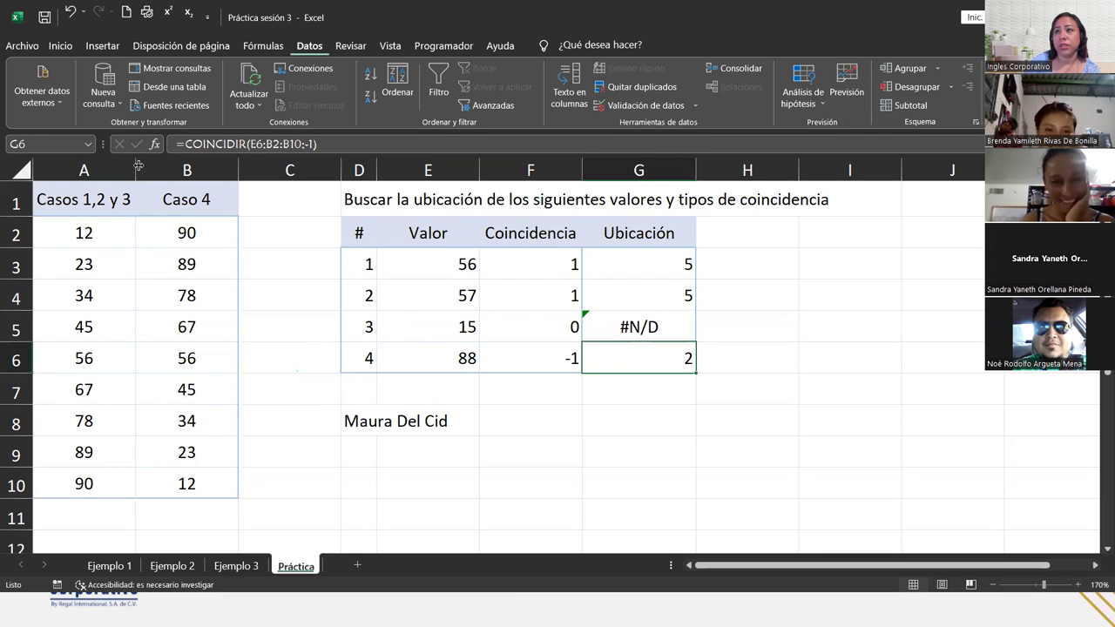
left_click(62, 234)
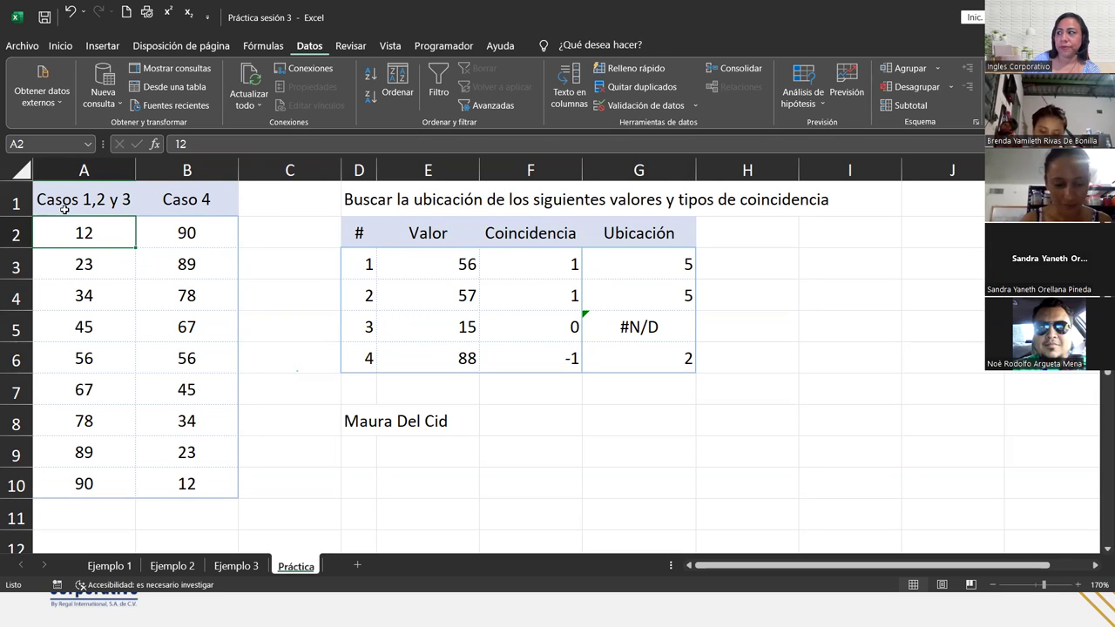
left_click(668, 336)
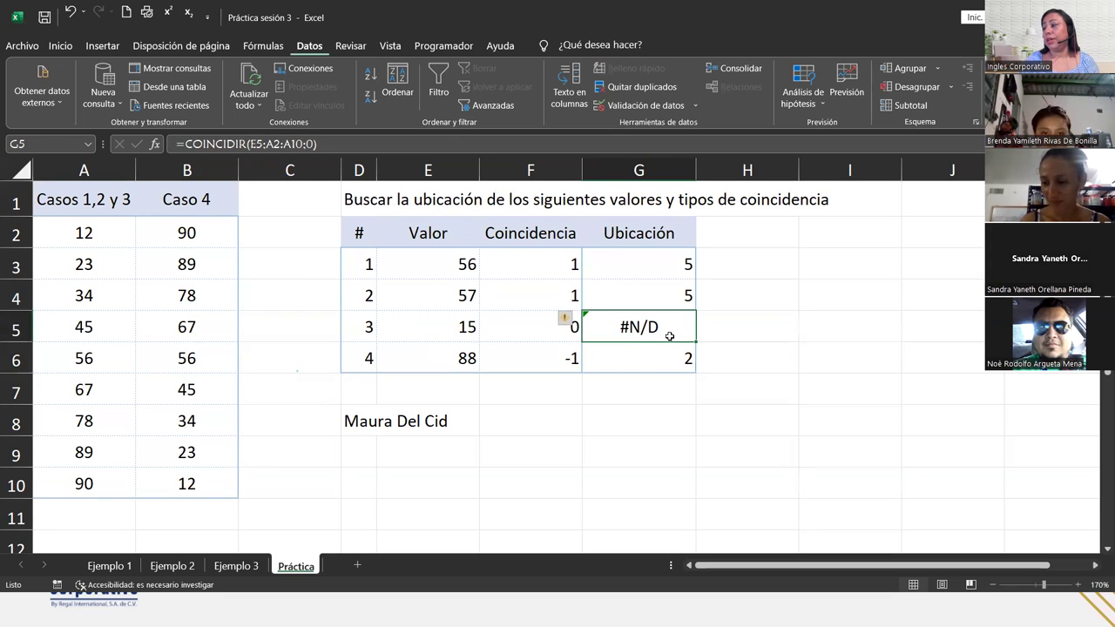
Wrap G5's lookup in SI.ERROR with the message "Dato no existe" replacing "Valor no encontrado".
double_click(658, 326)
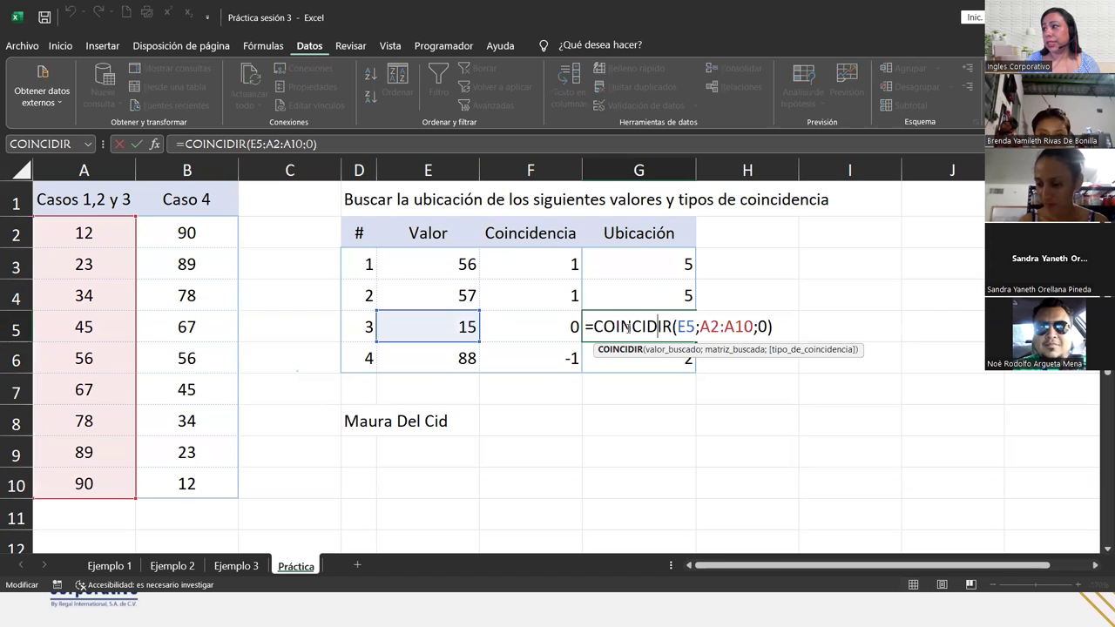
key("ctrl+Left")
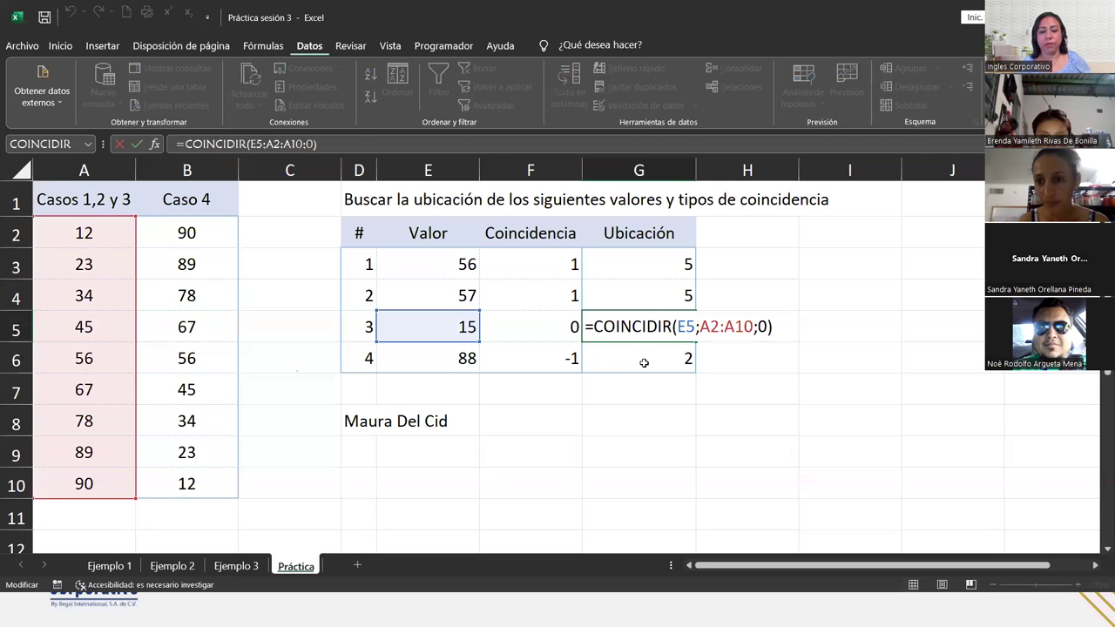
type("si.err")
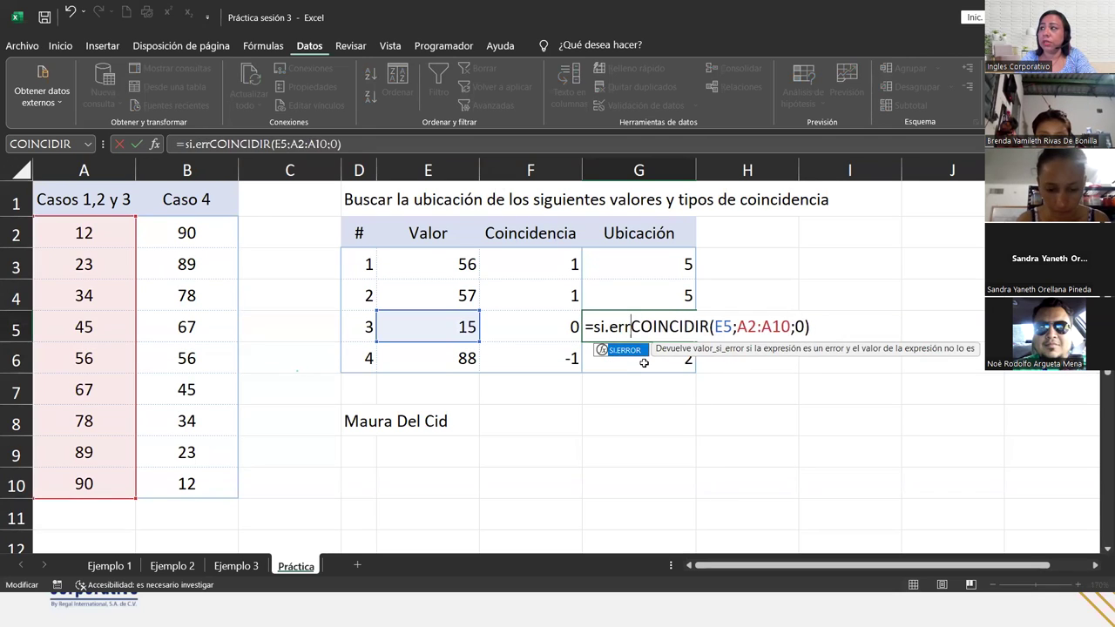
key("Tab")
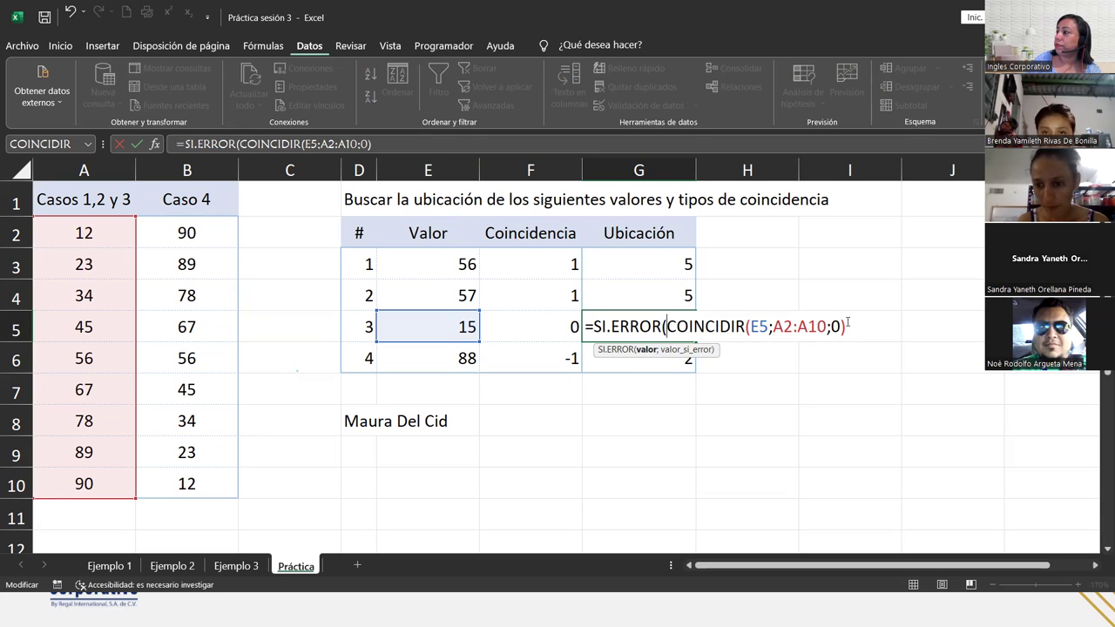
type(";")
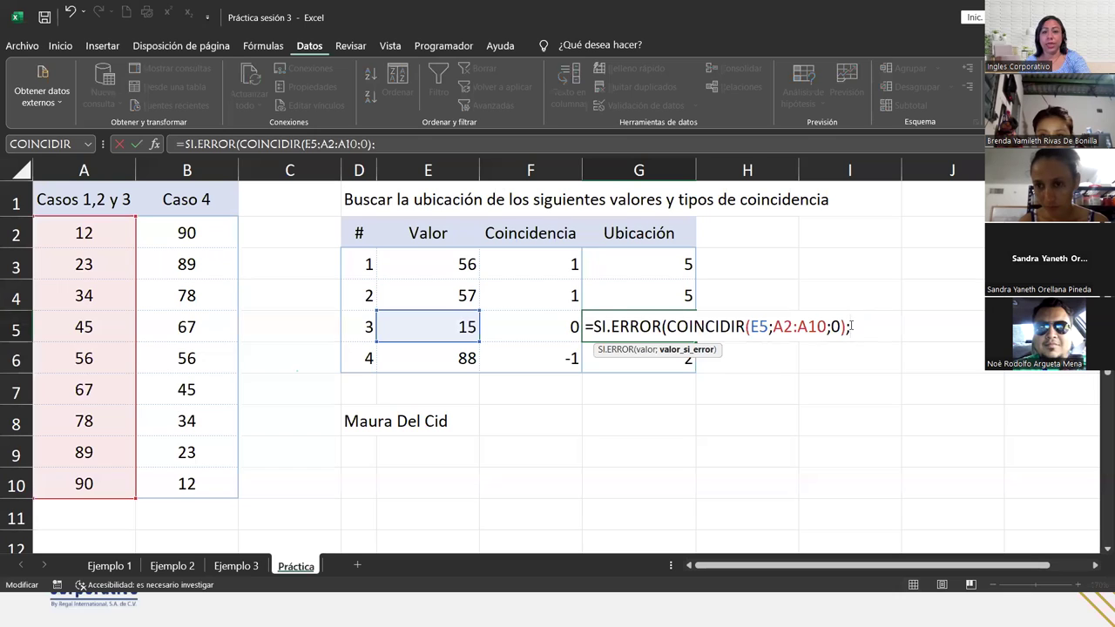
type("\"Valor no en")
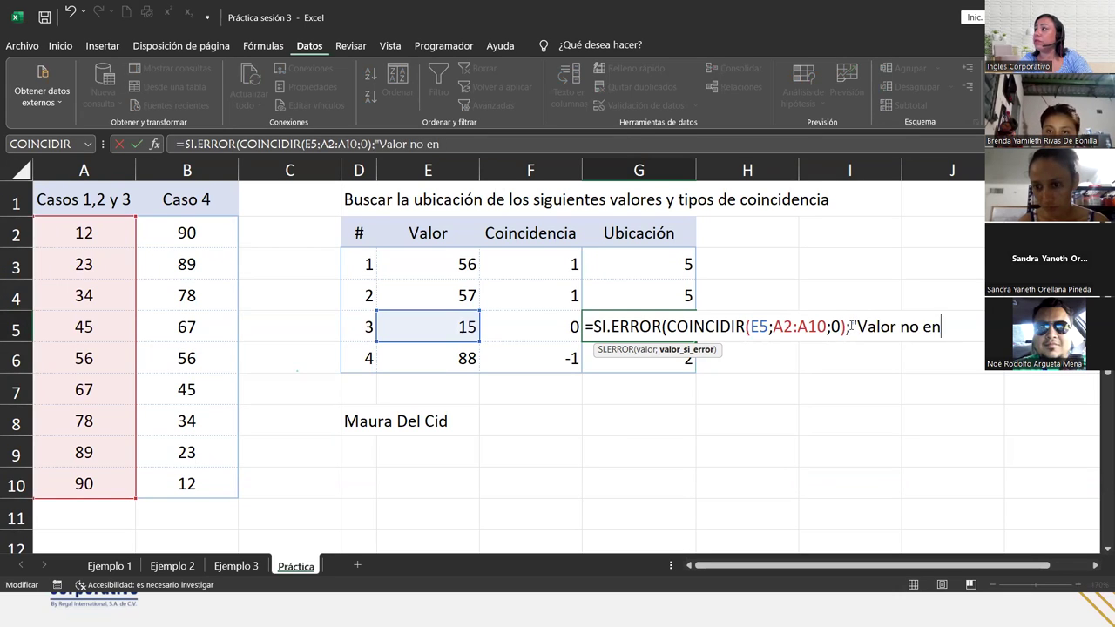
type("contrado\"")
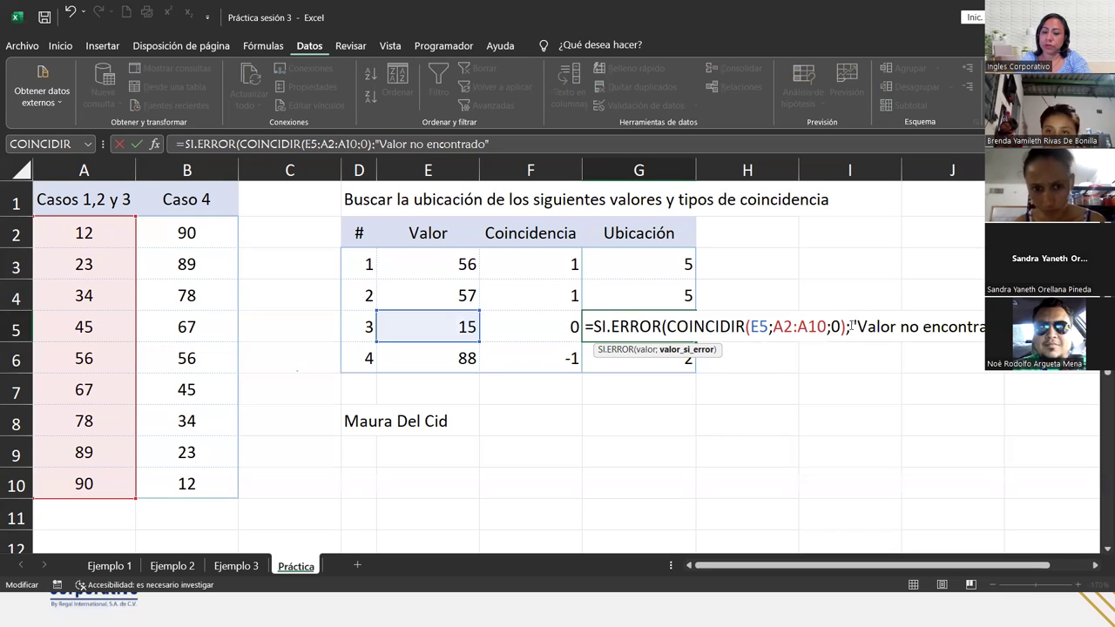
type(")")
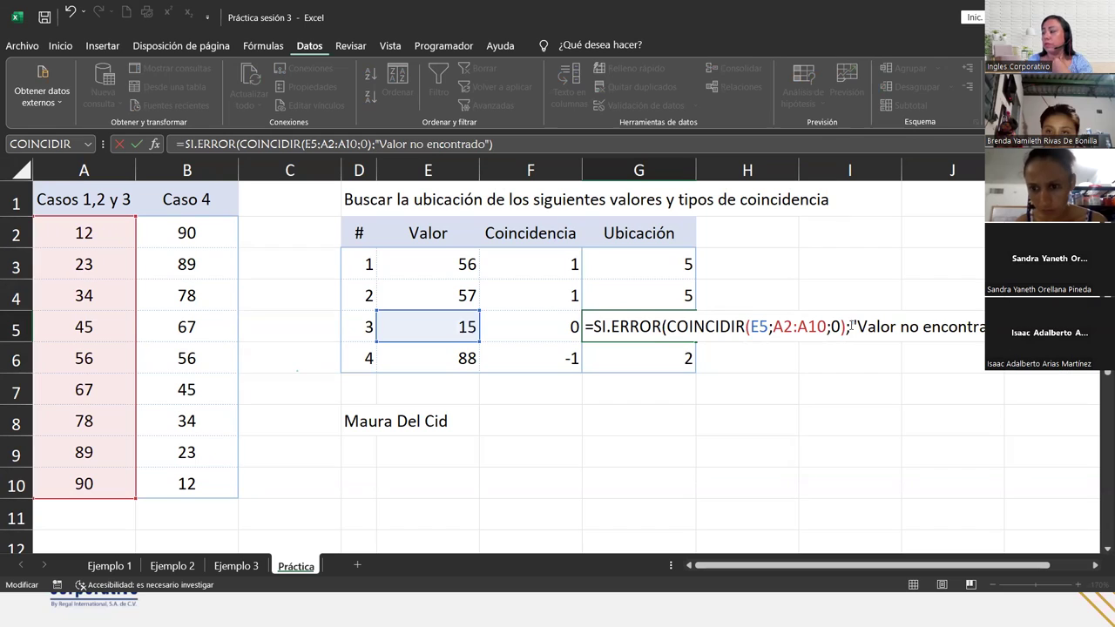
left_click_drag(857, 327, 983, 336)
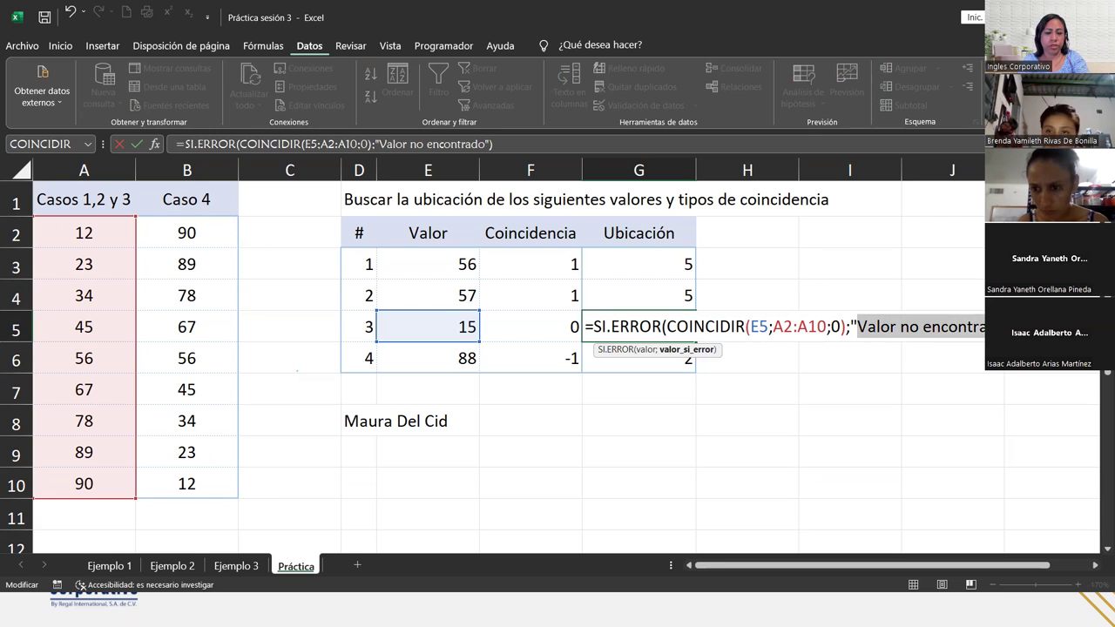
type("Dato no existe")
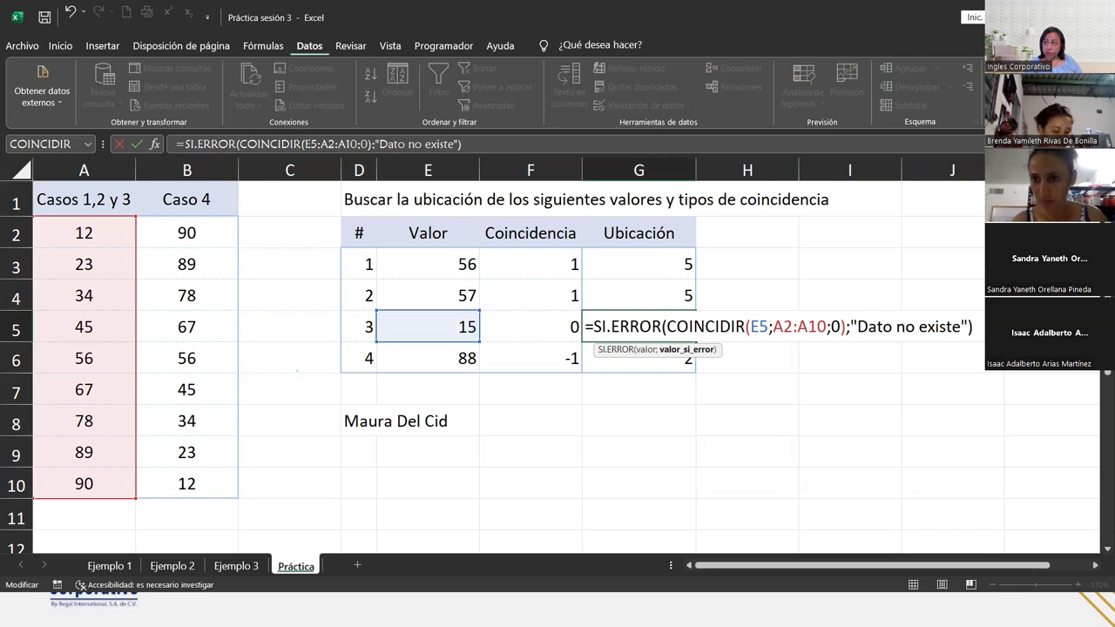
Confirm G5's =SI.ERROR(COINCIDIR(E5;A2:A10;0);"Dato no existe") and review its match type 0.
key("Return")
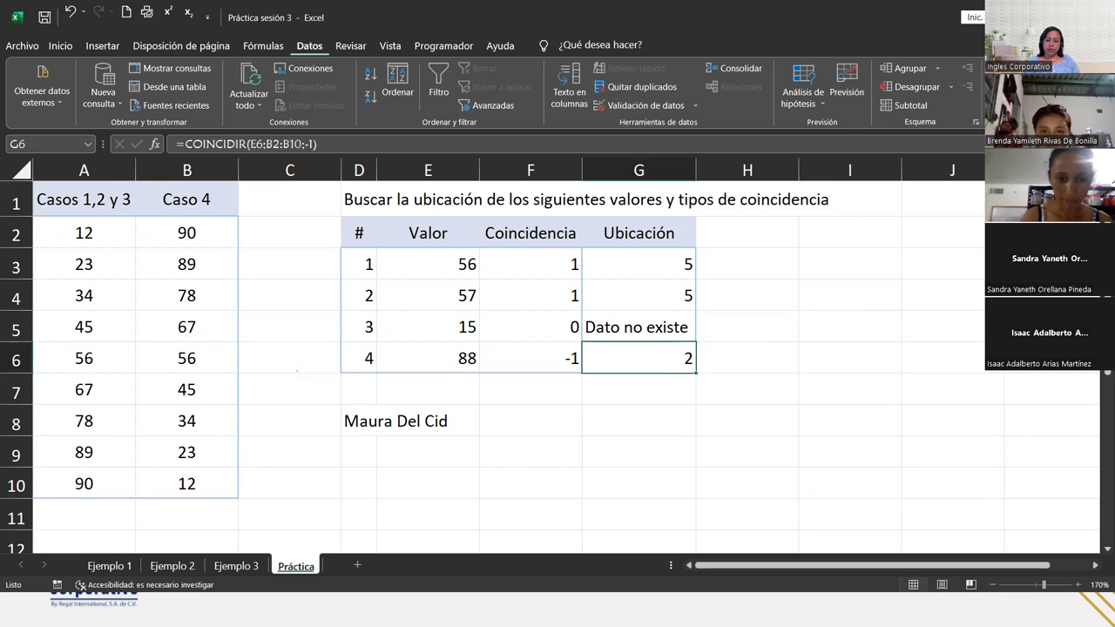
double_click(620, 335)
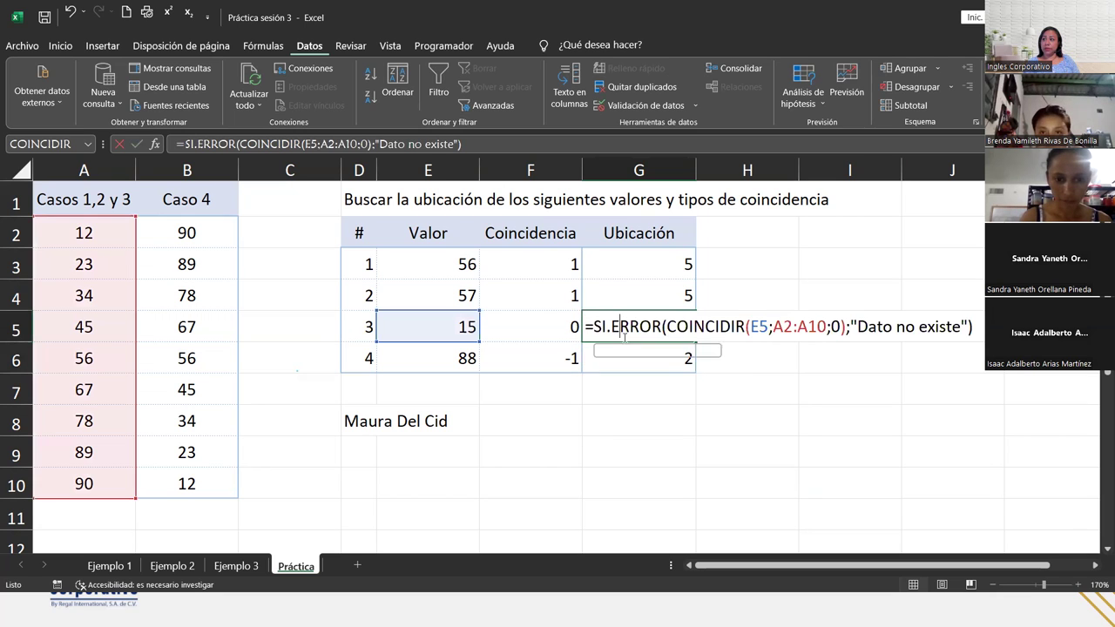
left_click(978, 331)
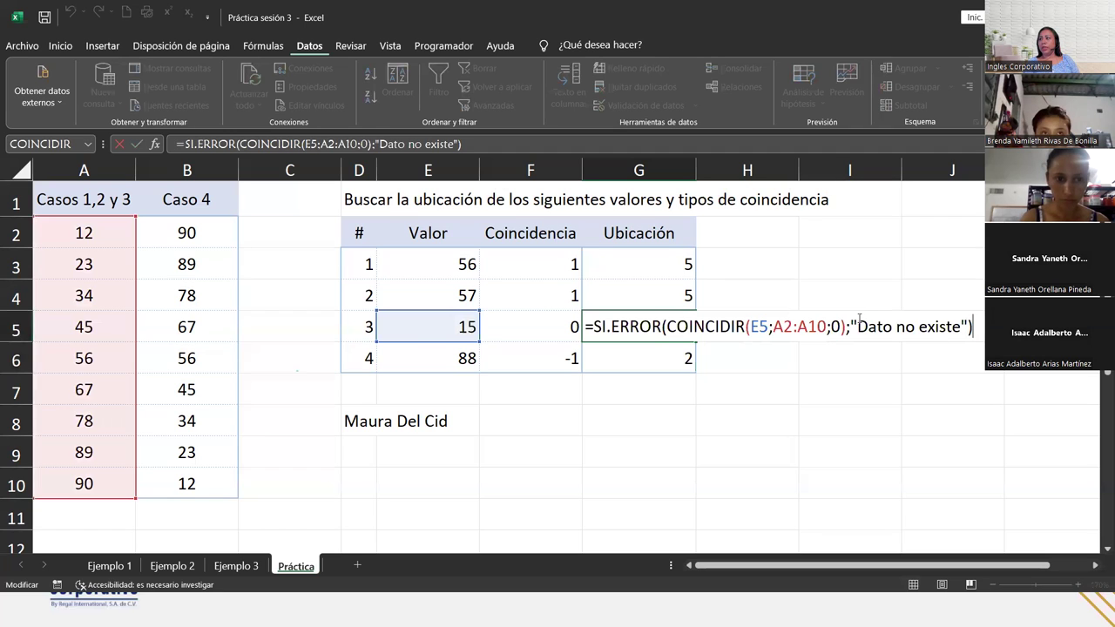
left_click(834, 327)
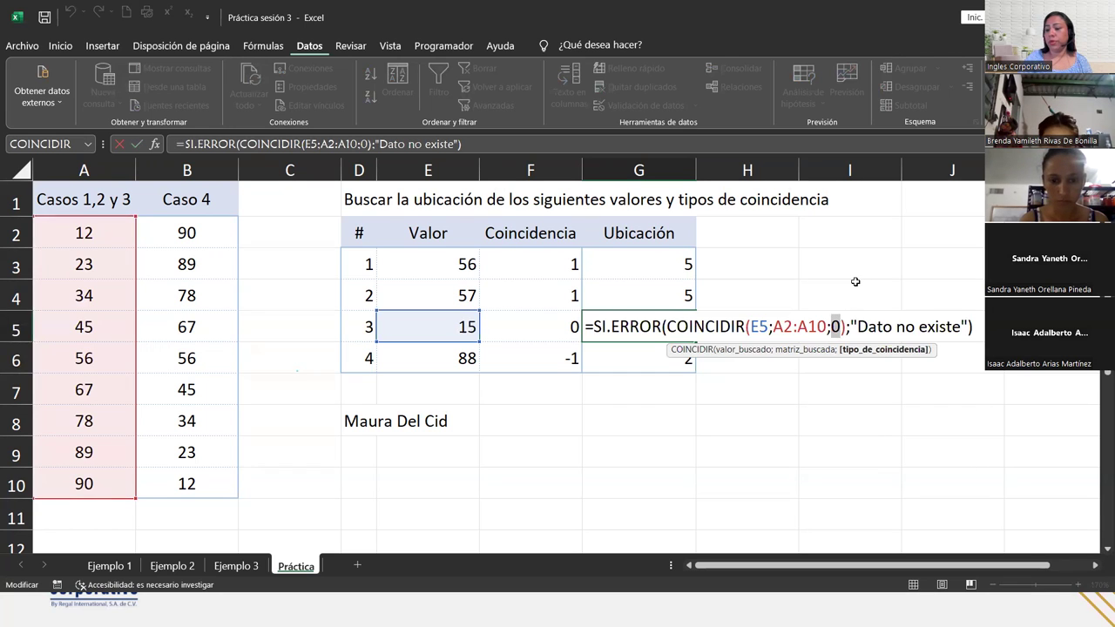
key("Return")
Enter =COINCIDIR(E5;A2:A10;1) in H5, which returns 1 for 15.
left_click_drag(779, 308, 774, 321)
left_click(775, 324)
type("=coi")
key("Tab")
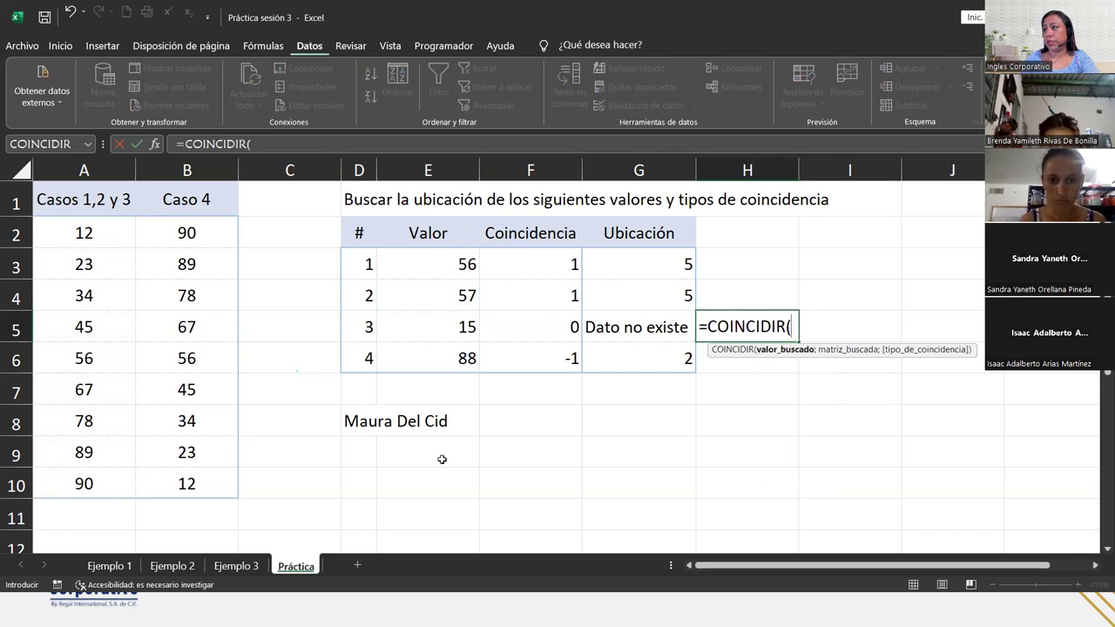
left_click(446, 320)
type(";")
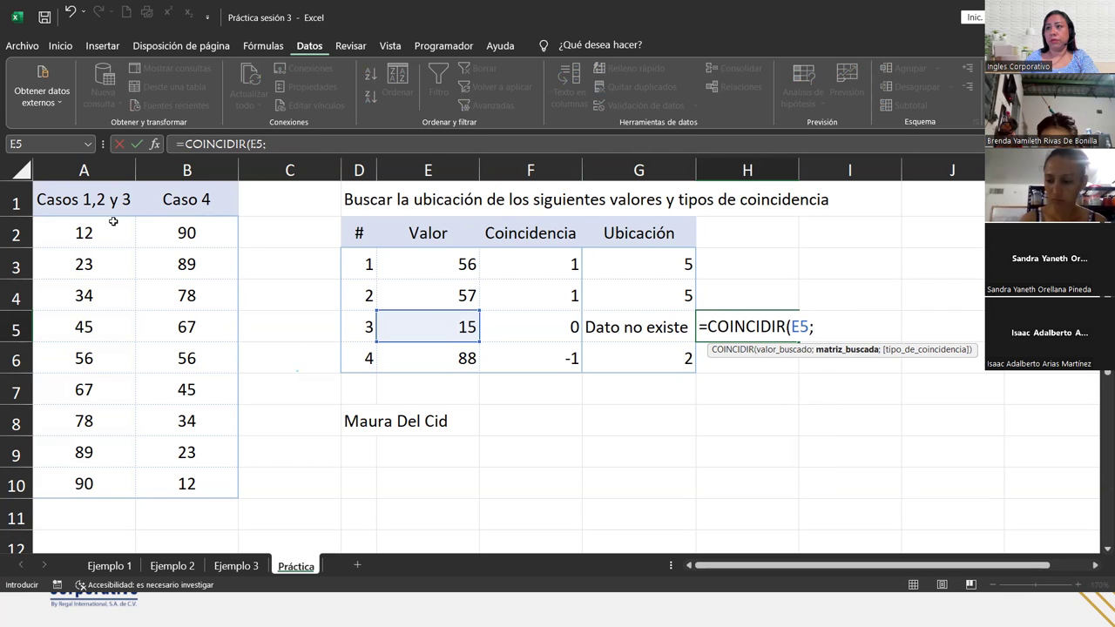
left_click_drag(113, 223, 119, 475)
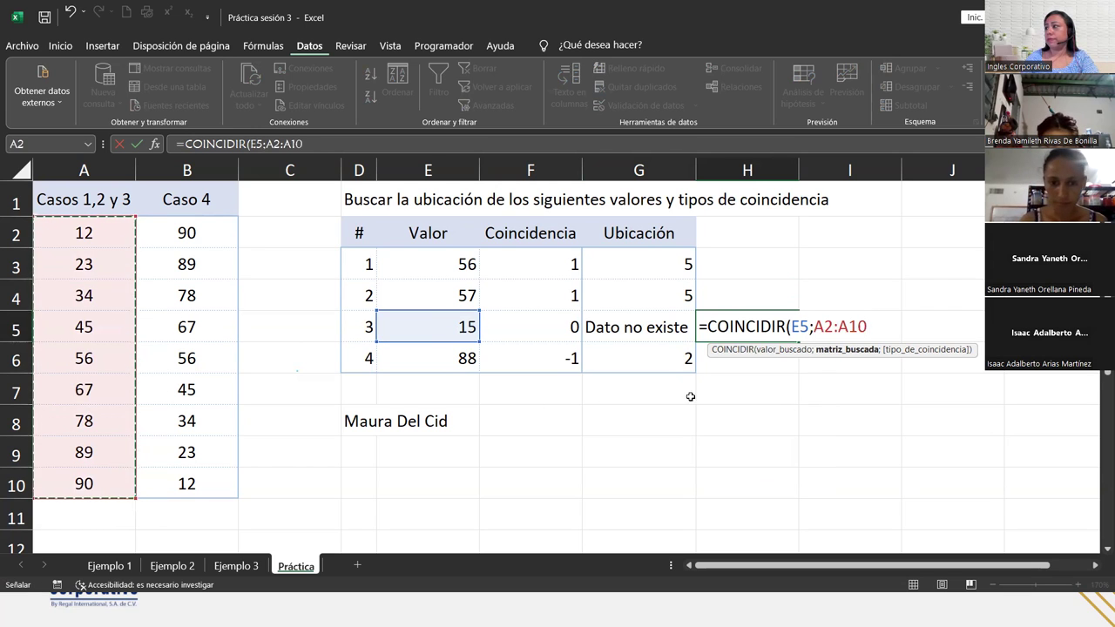
type(";")
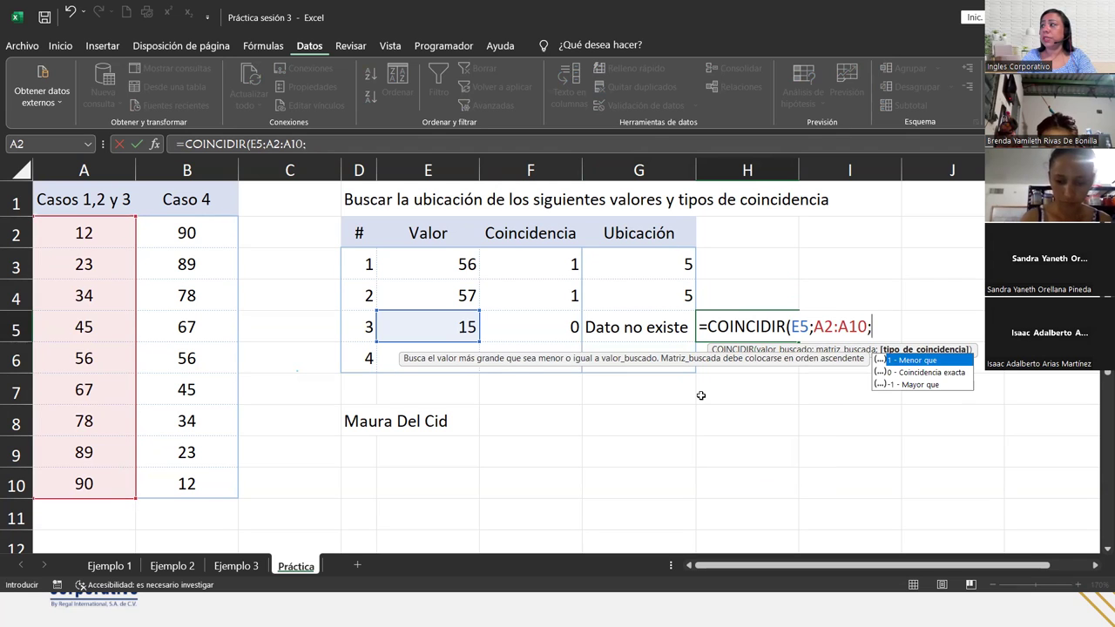
type("1)")
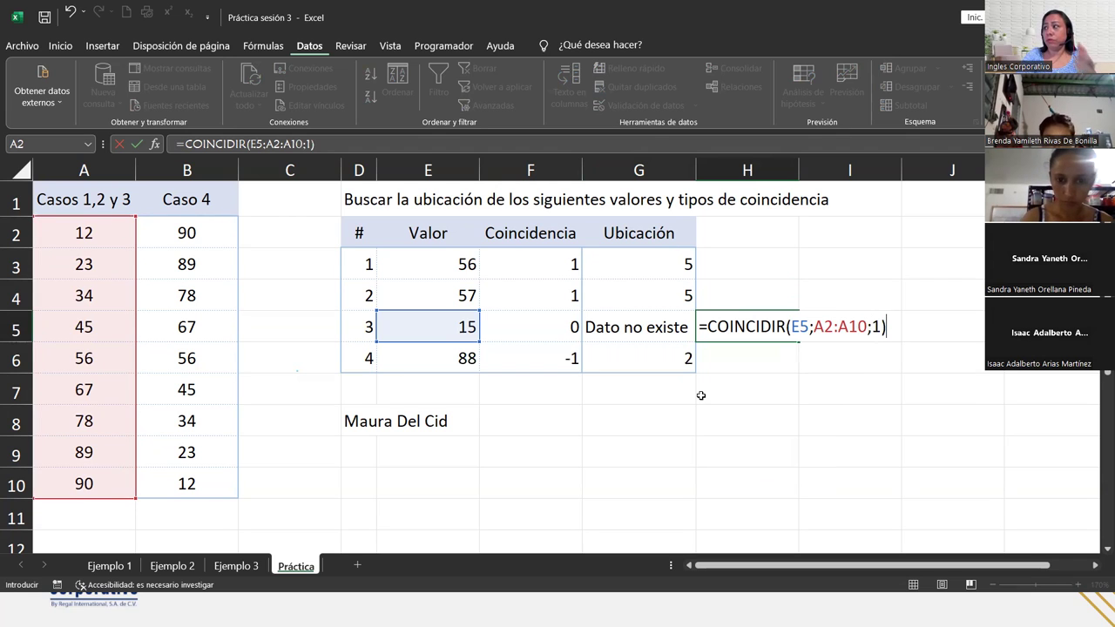
key("Return")
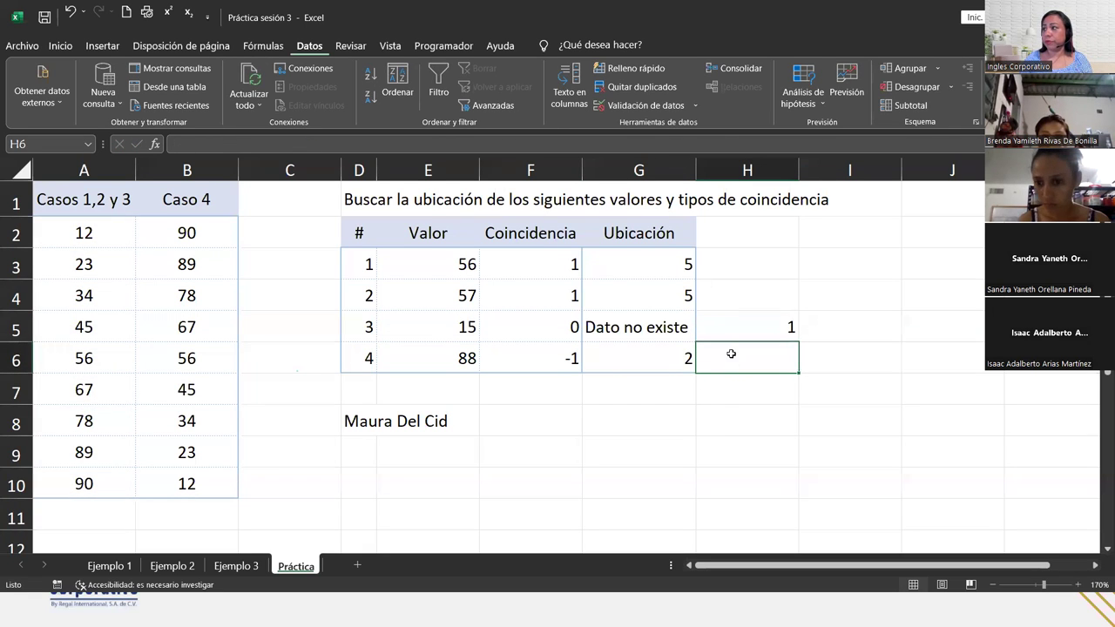
left_click(730, 327)
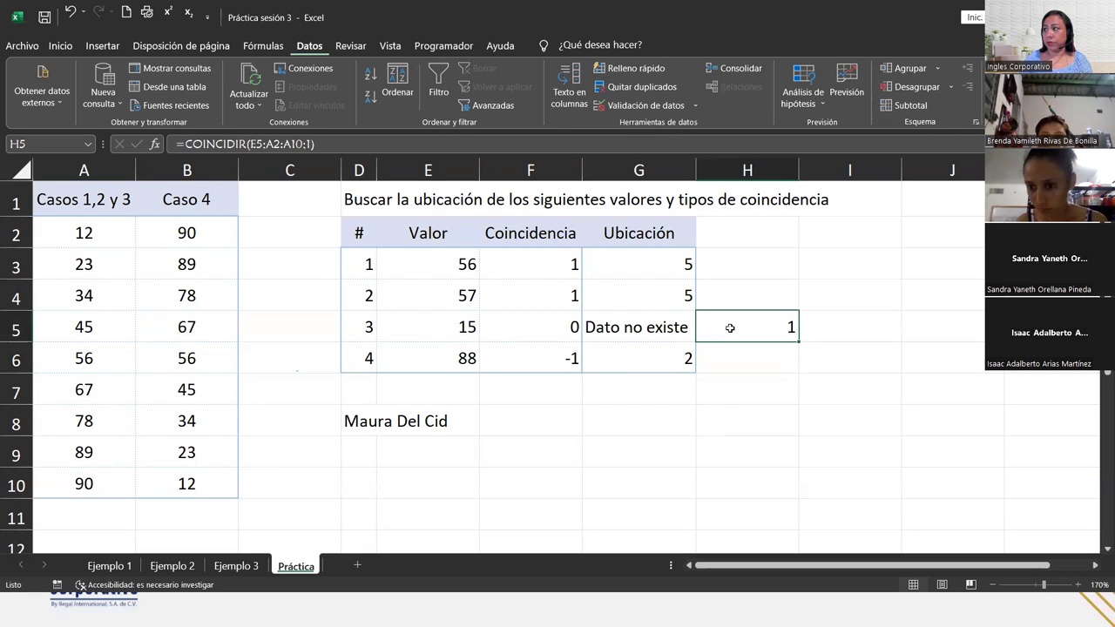
Enter =COINCIDIR(E5;B2:B10;-1) in I5, which returns 8 for 15.
left_click(834, 341)
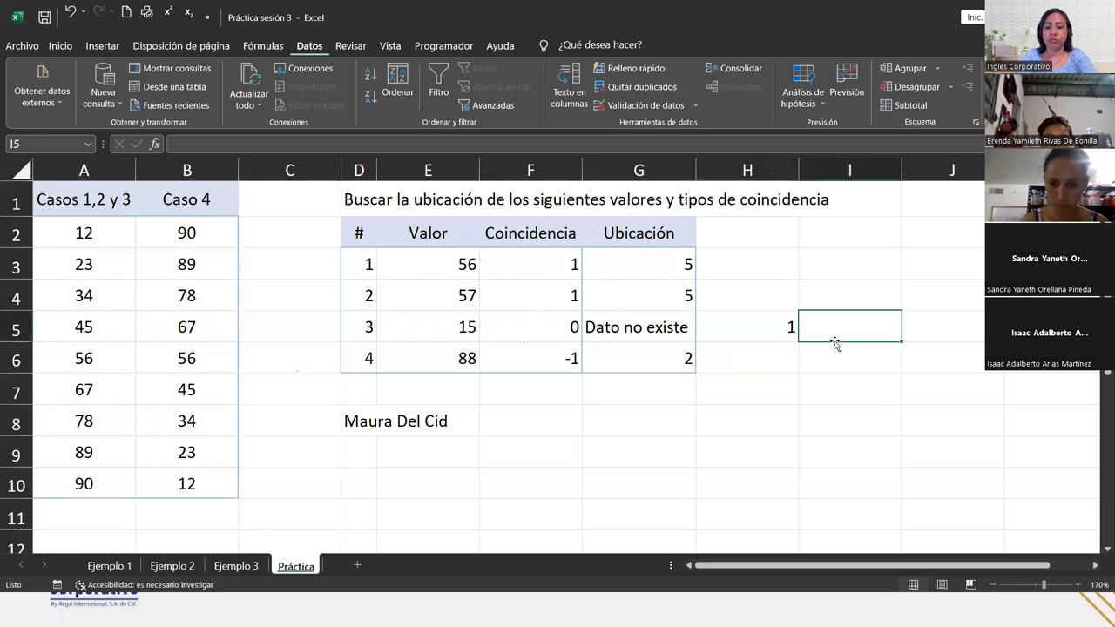
type("=")
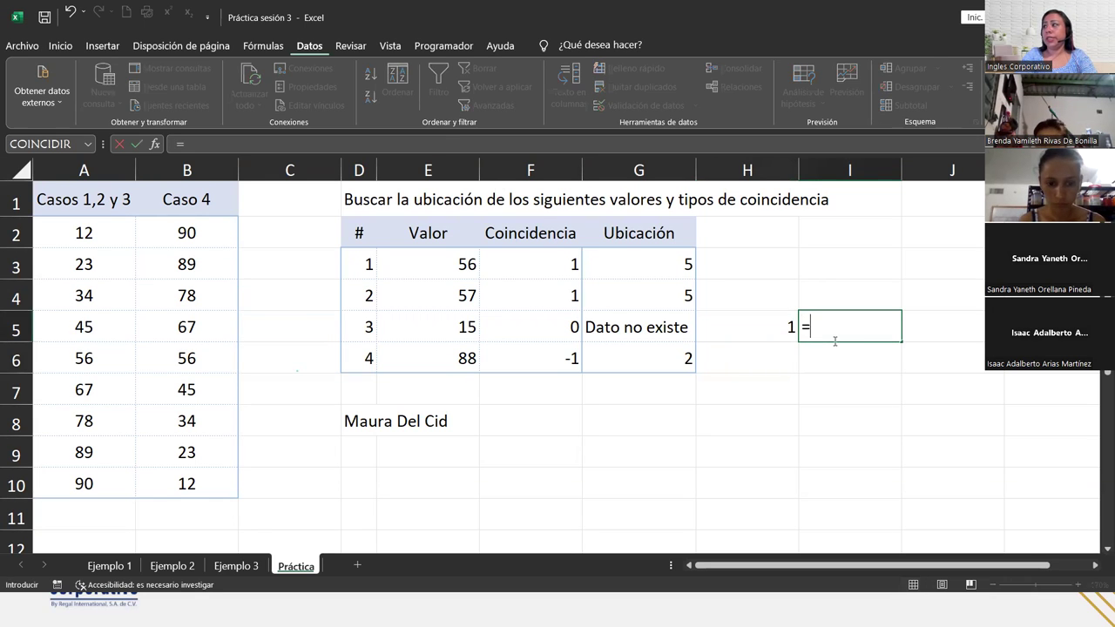
type("coin")
key("Tab")
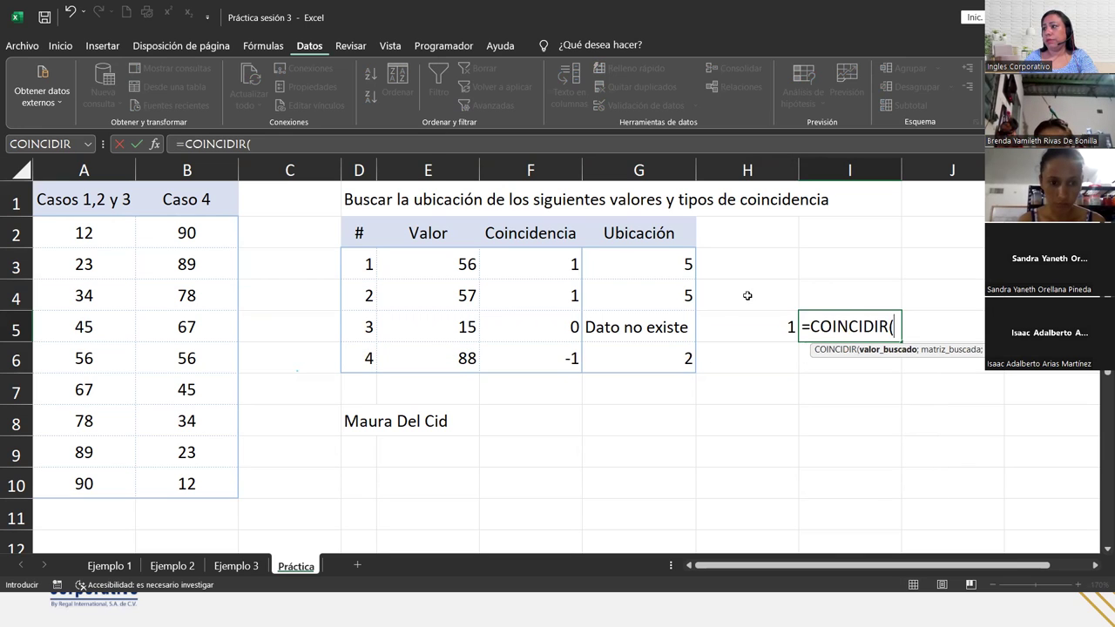
left_click(438, 322)
type(";")
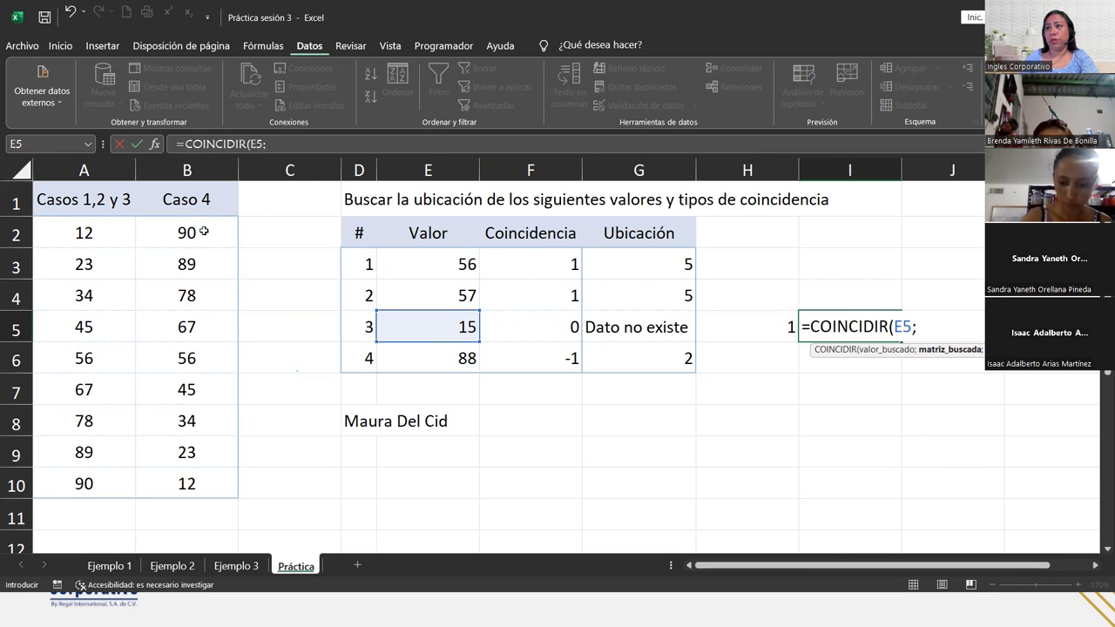
left_click_drag(203, 231, 196, 485)
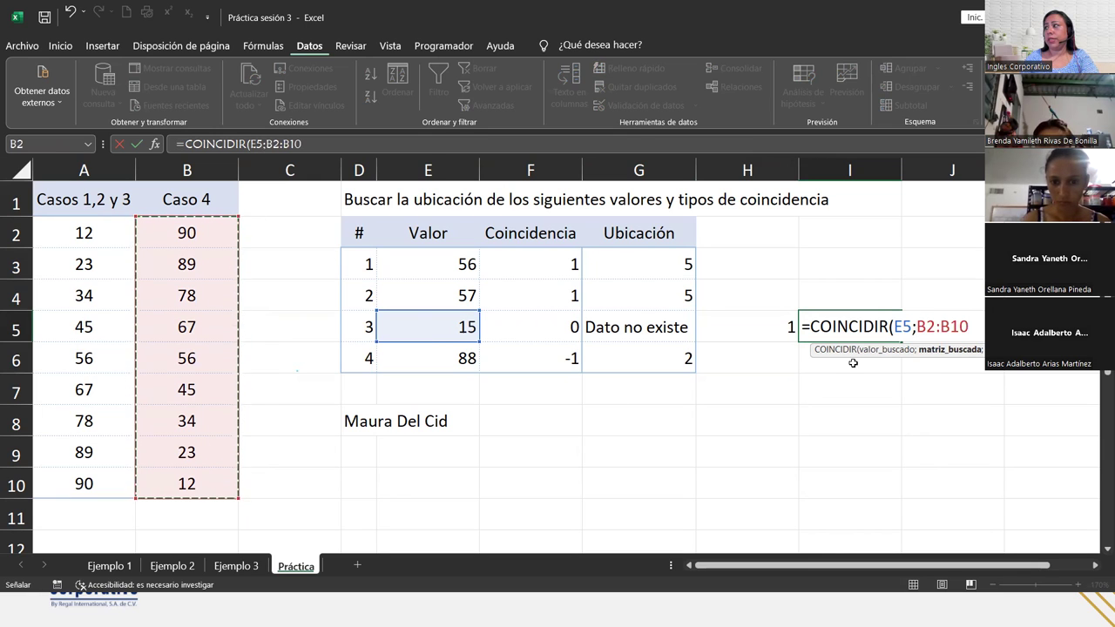
type(";-1)")
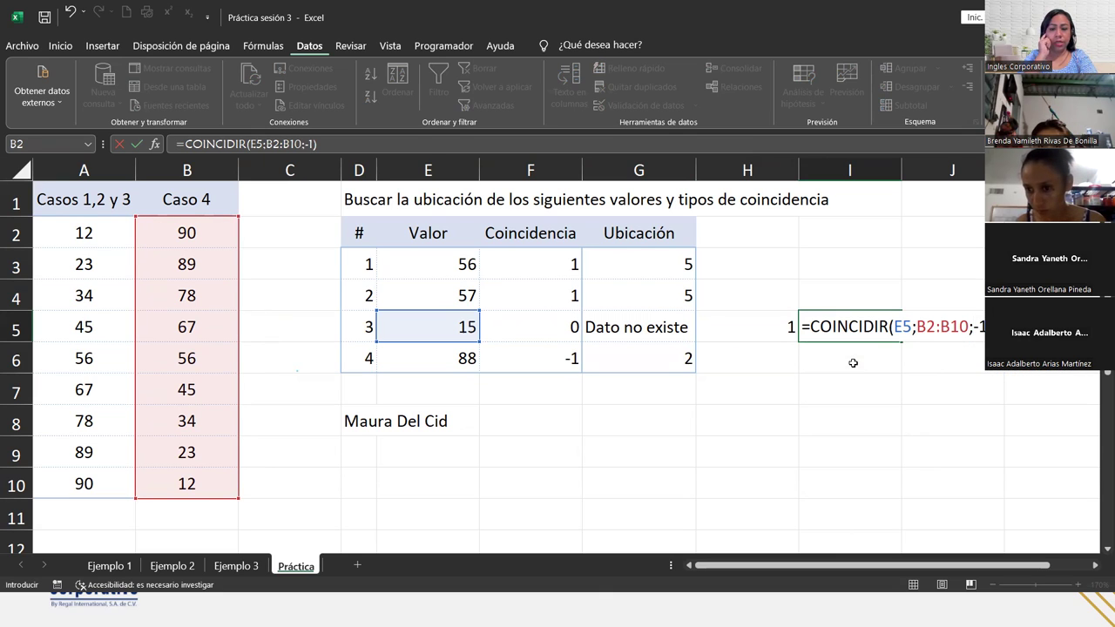
key("Return")
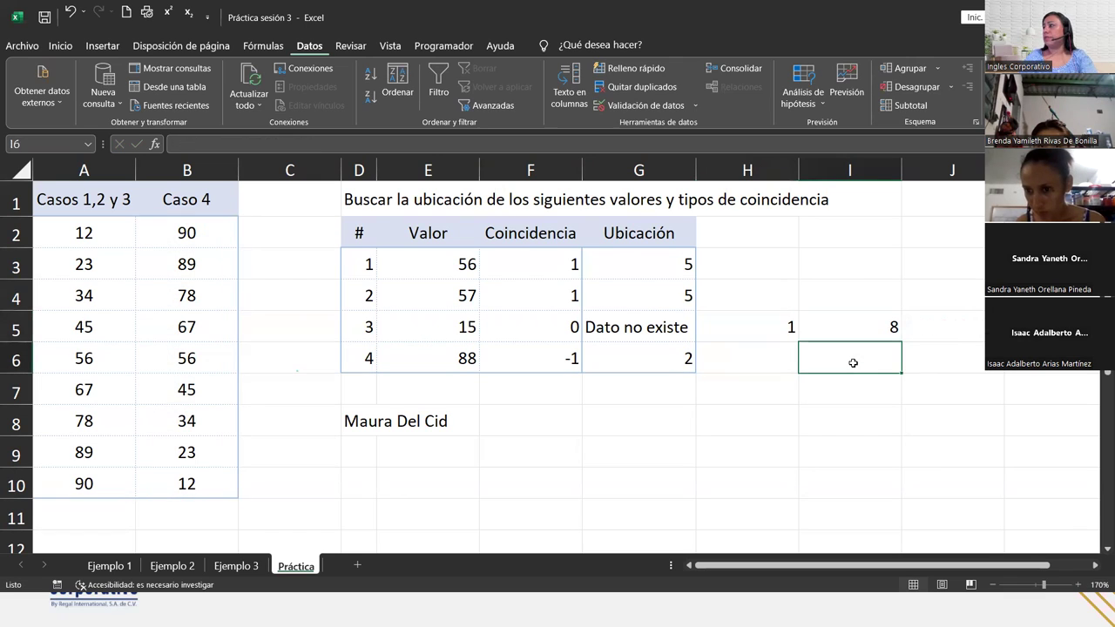
Check I5's result against the Caso 4 values in column B and review H5's formula.
left_click(866, 321)
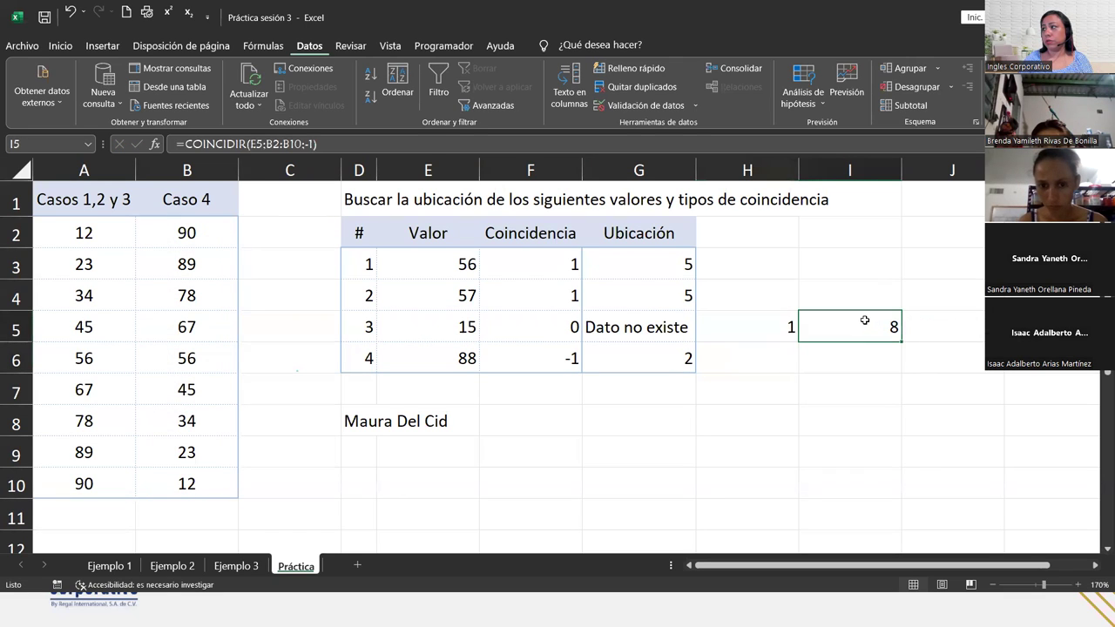
left_click(199, 238)
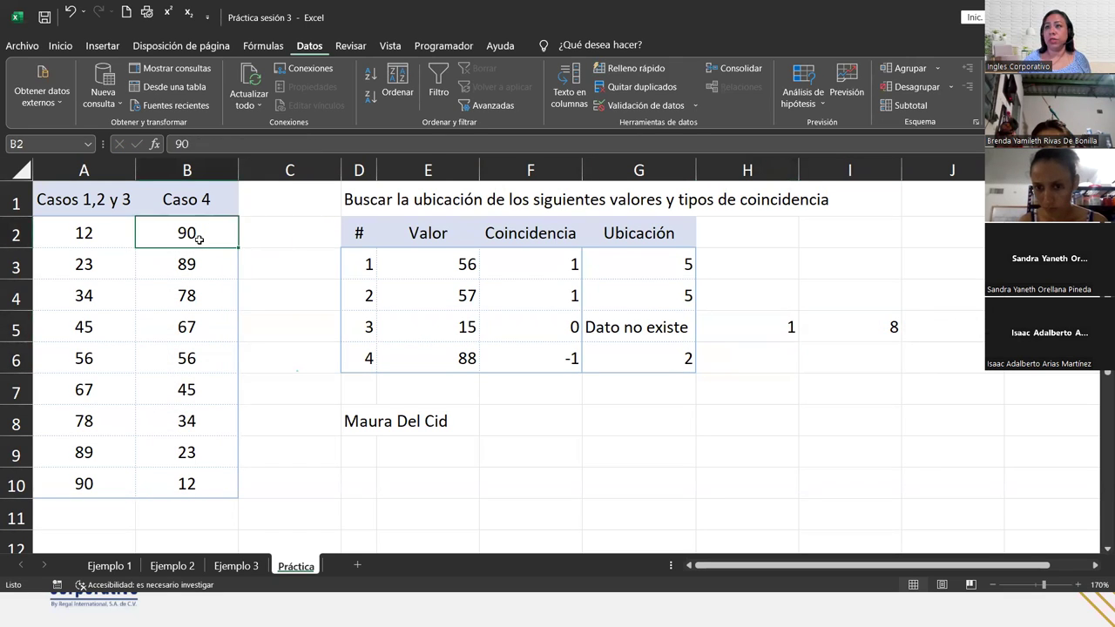
key("Down")
key("Down")
key("Down")
key("Down")
key("Down")
key("Down")
key("Down")
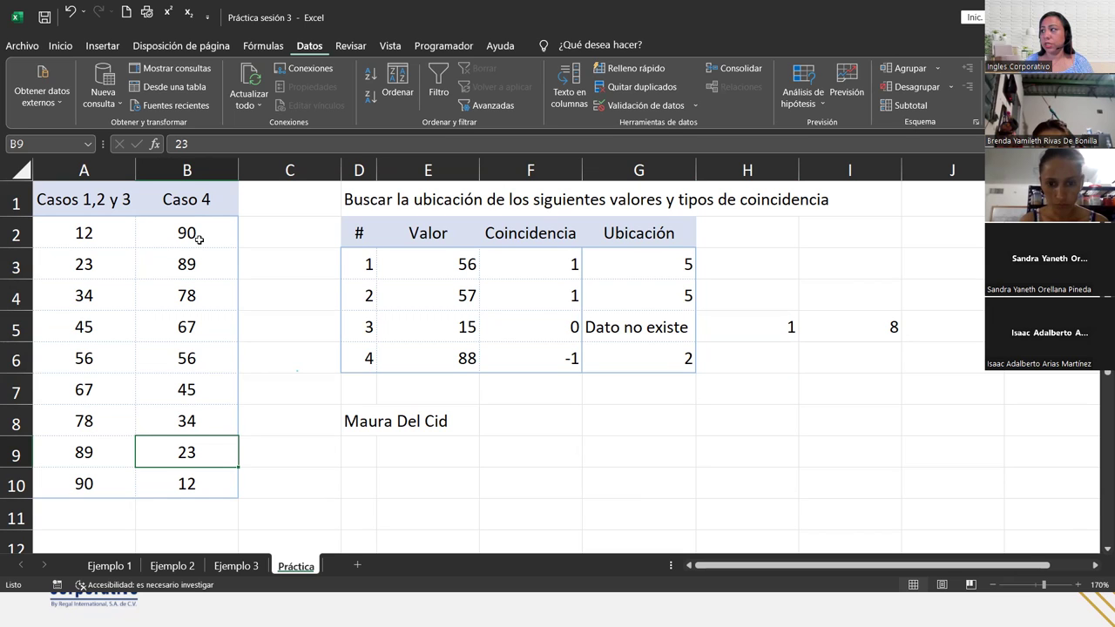
left_click(851, 318)
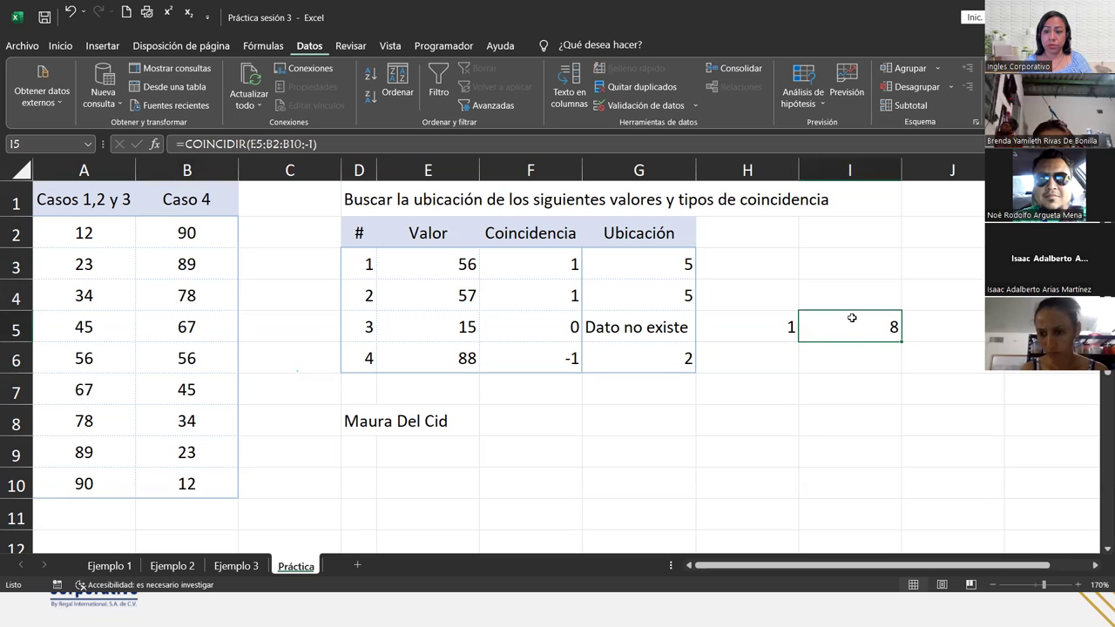
left_click(709, 321)
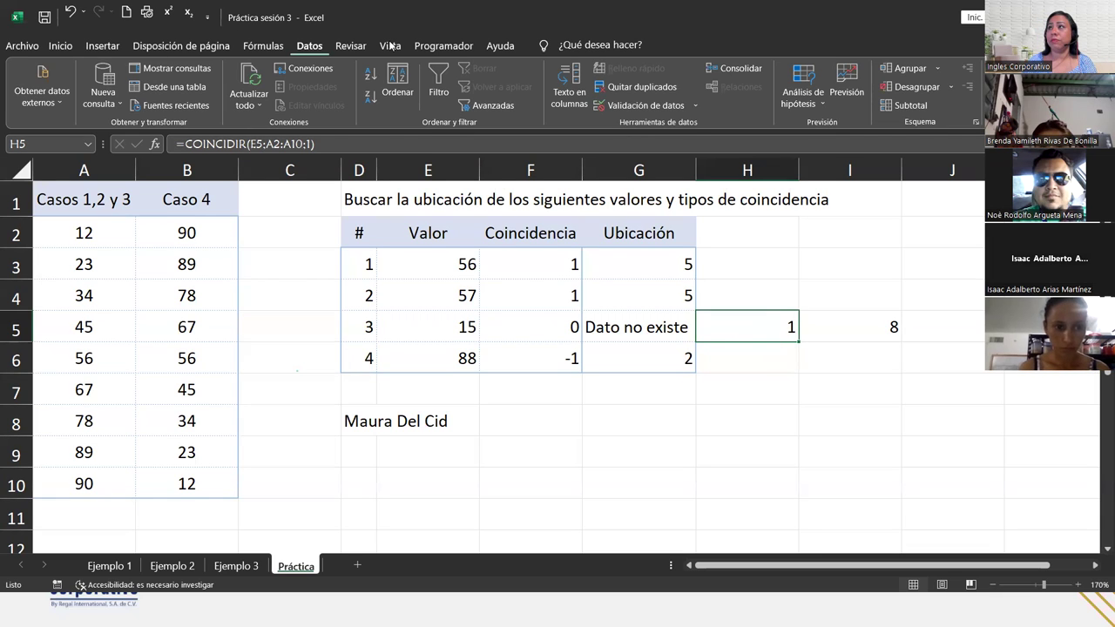
Add an H5 comment: 'Al utilizar la coincidencia 1, buscar el valor mínimo anterior'.
left_click(337, 47)
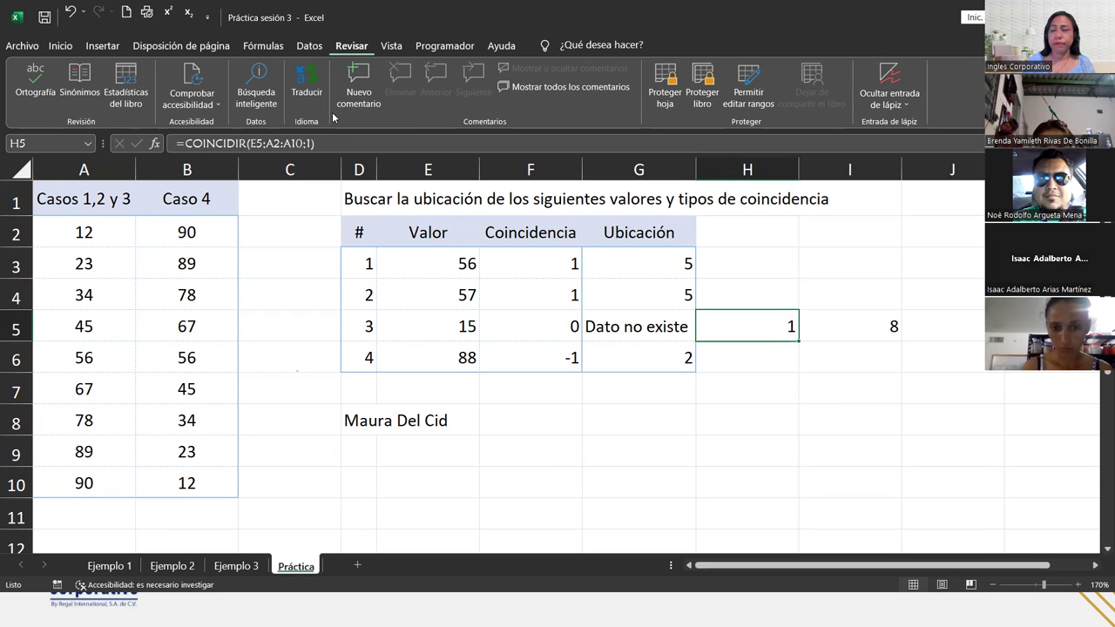
left_click(374, 78)
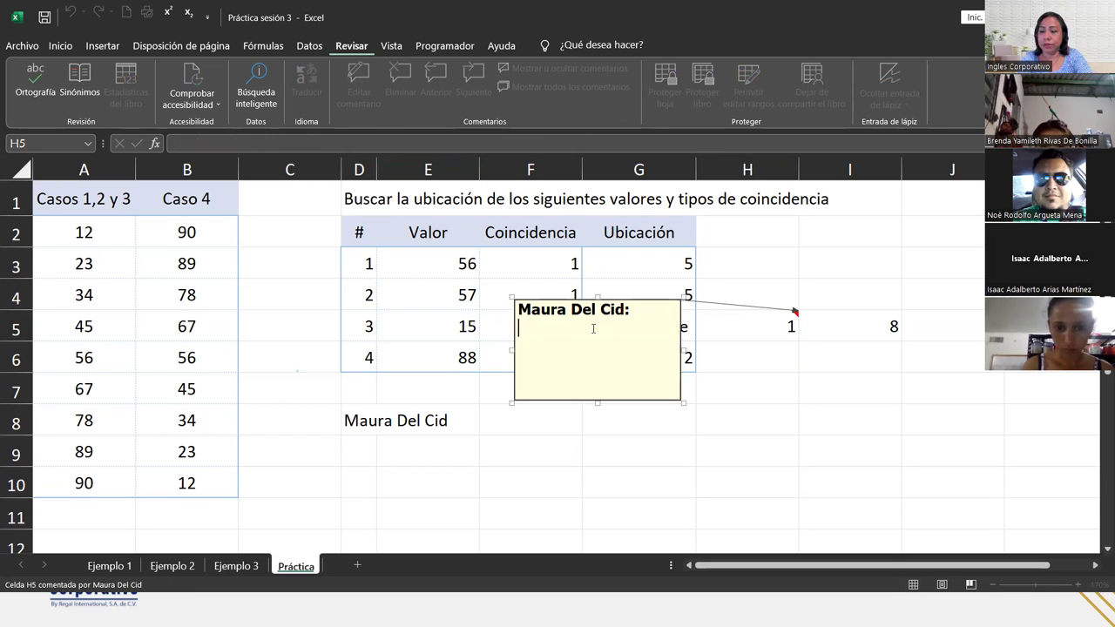
type("Al utilizar la coincidencia")
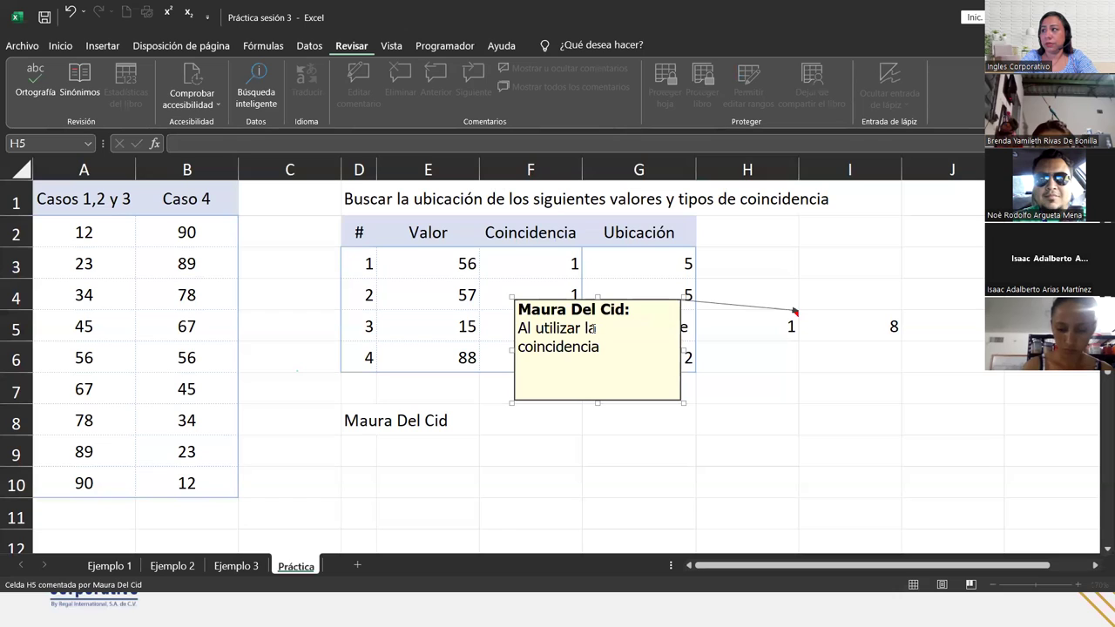
type("1,")
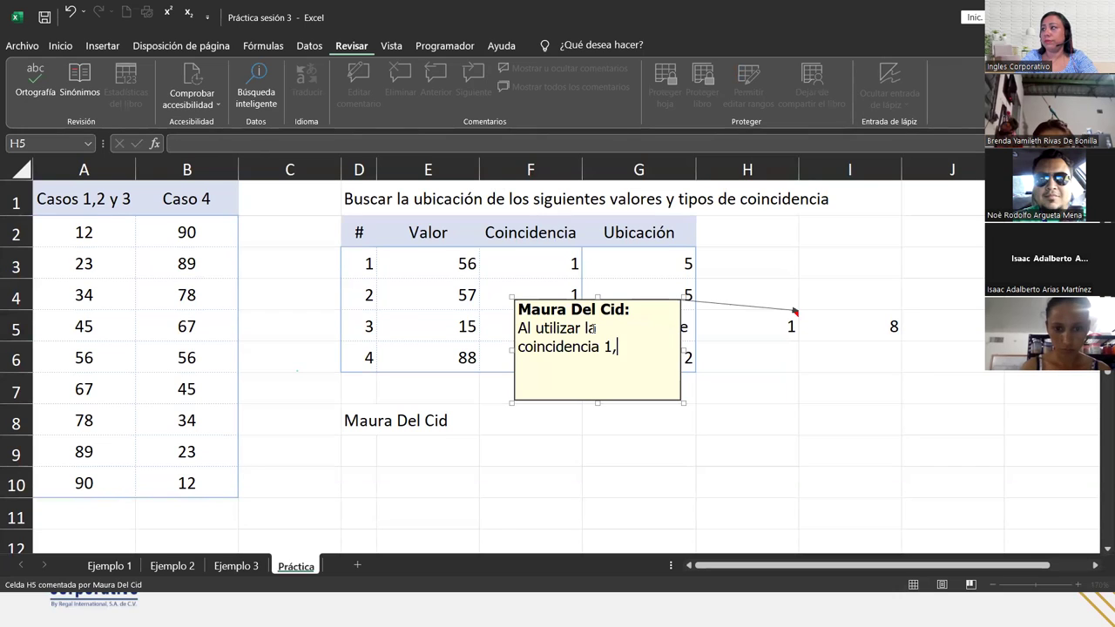
type("buscar el valor")
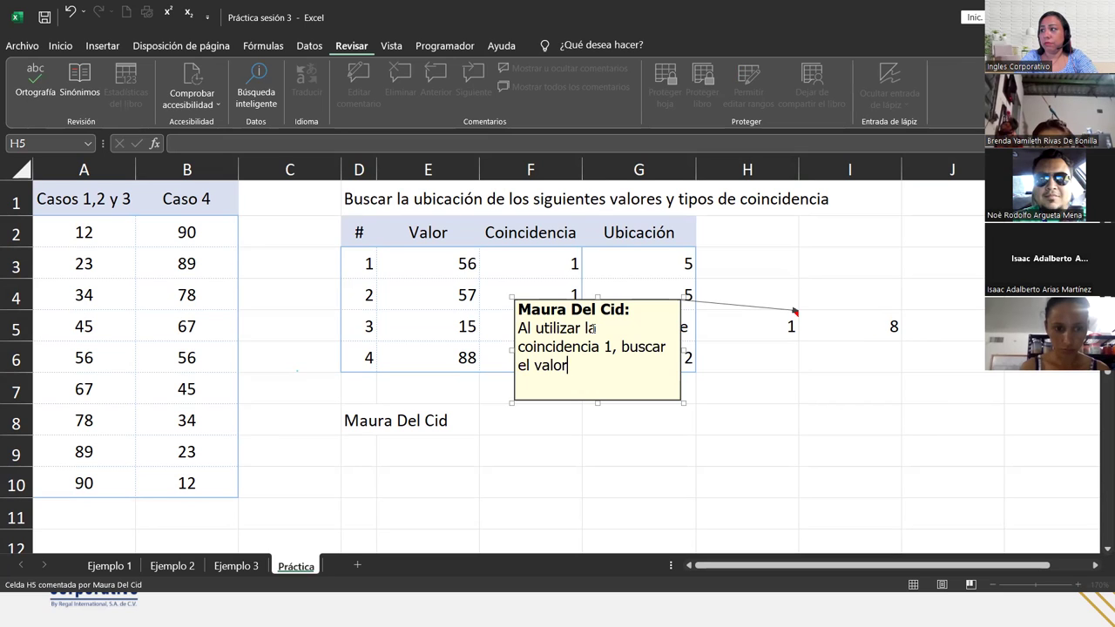
type("mín")
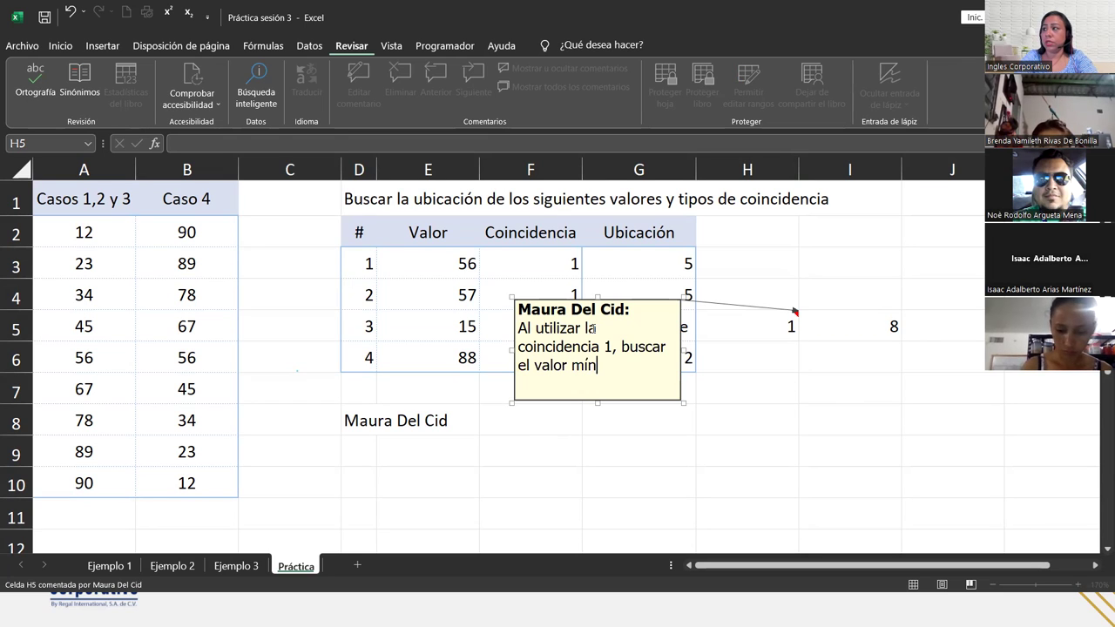
type("o")
key("BackSpace")
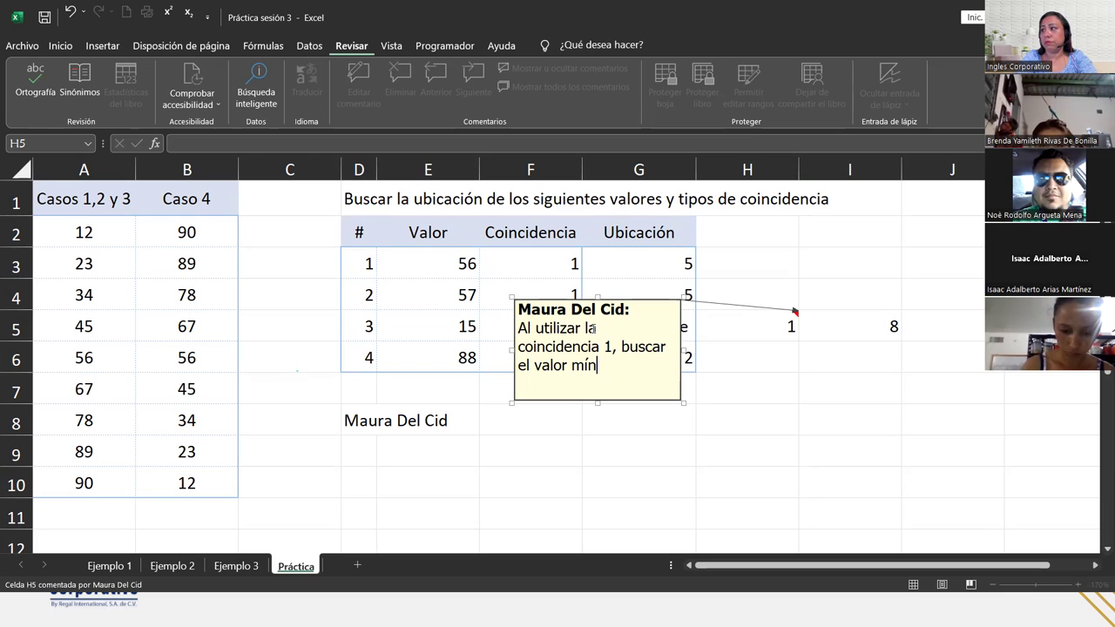
type("imo anterior.")
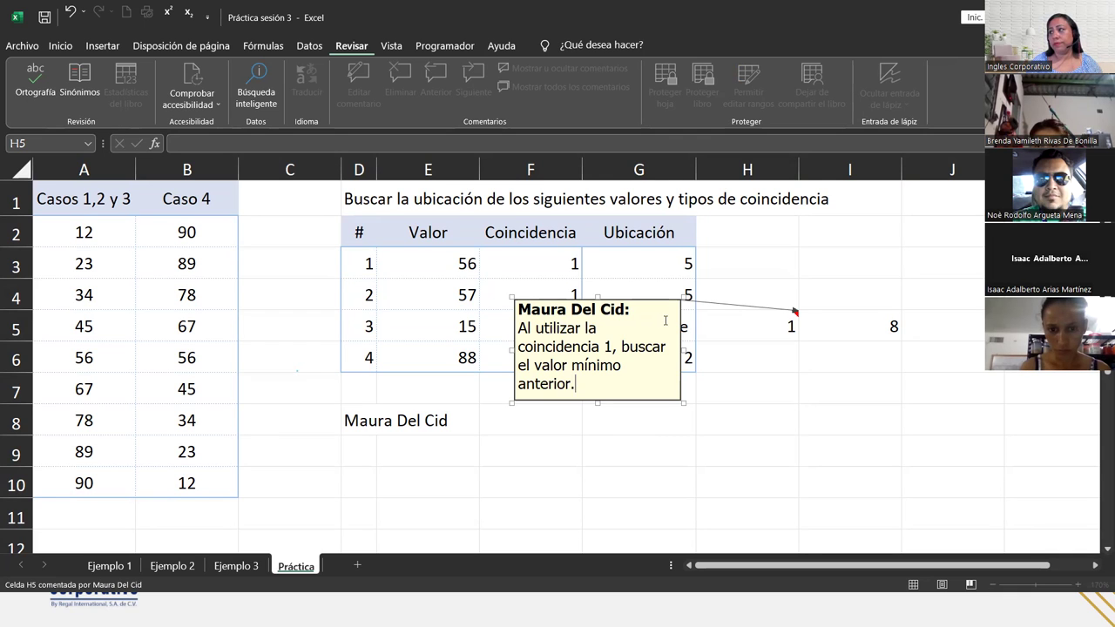
Keep the H5 comment text left-aligned and resize its box to fit the text.
left_click(75, 44)
left_click(284, 98)
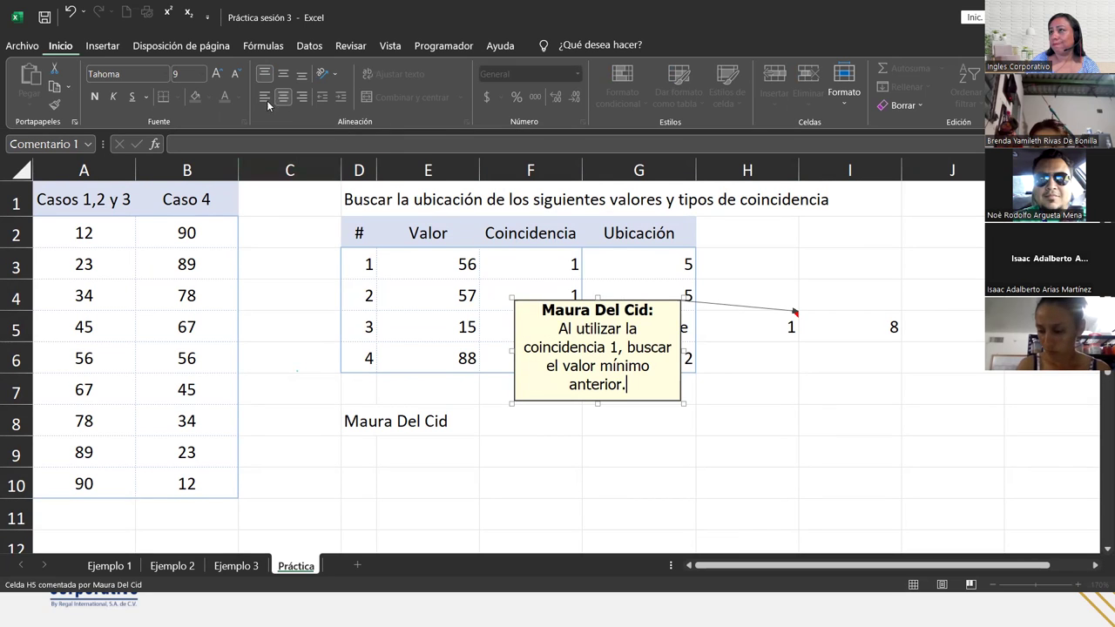
left_click(265, 98)
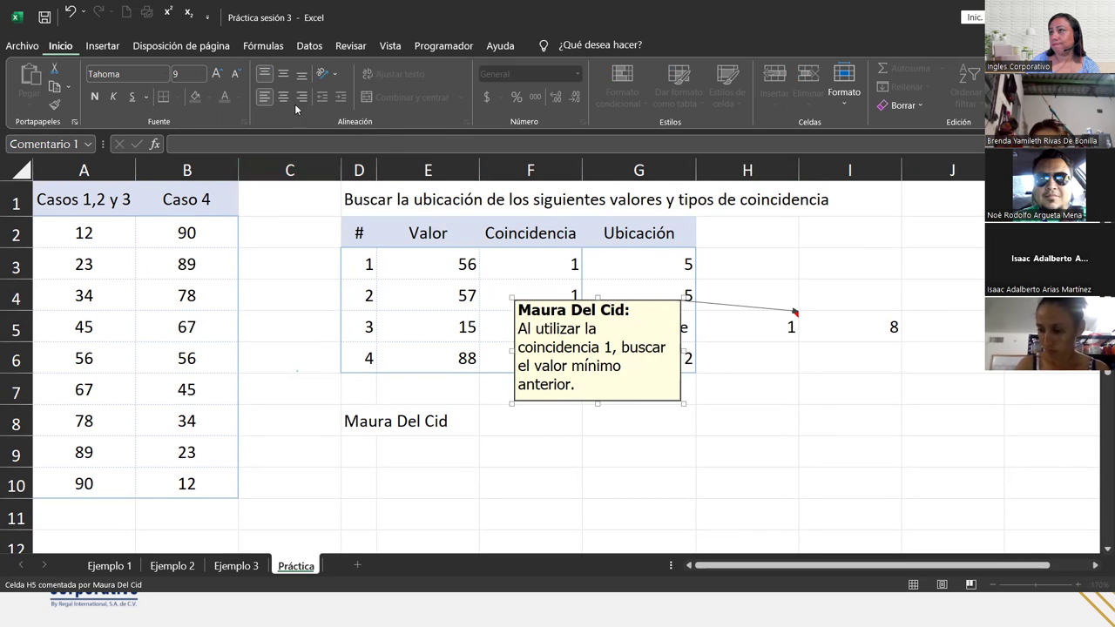
left_click(682, 352)
left_click_drag(682, 352, 704, 352)
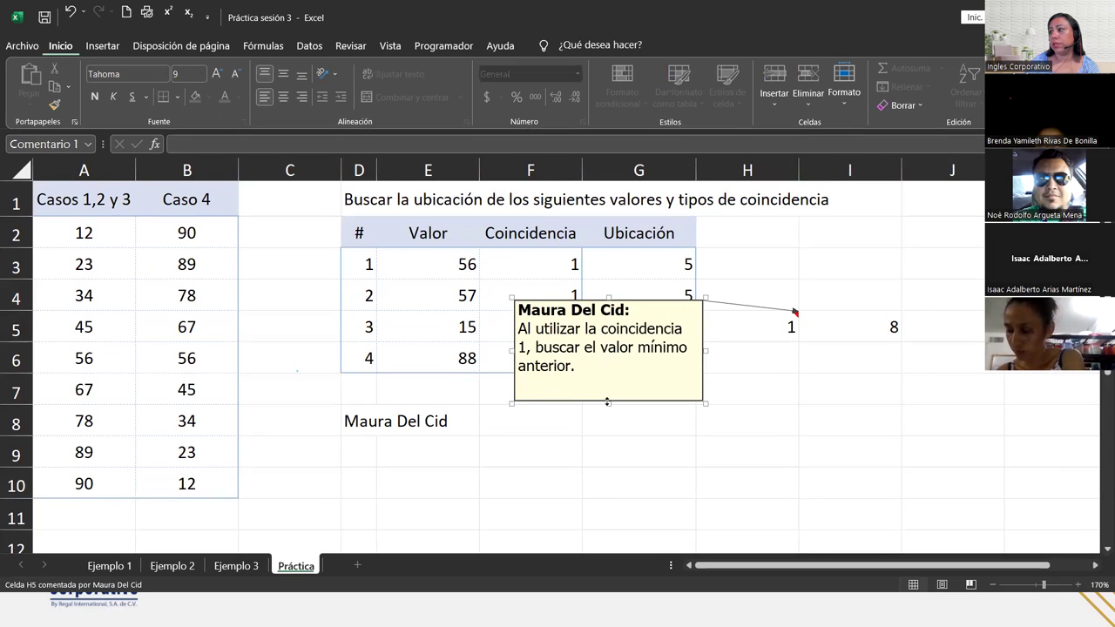
mouse_move(608, 402)
left_mouse_down()
mouse_move(608, 389)
mouse_move(783, 304)
left_mouse_up()
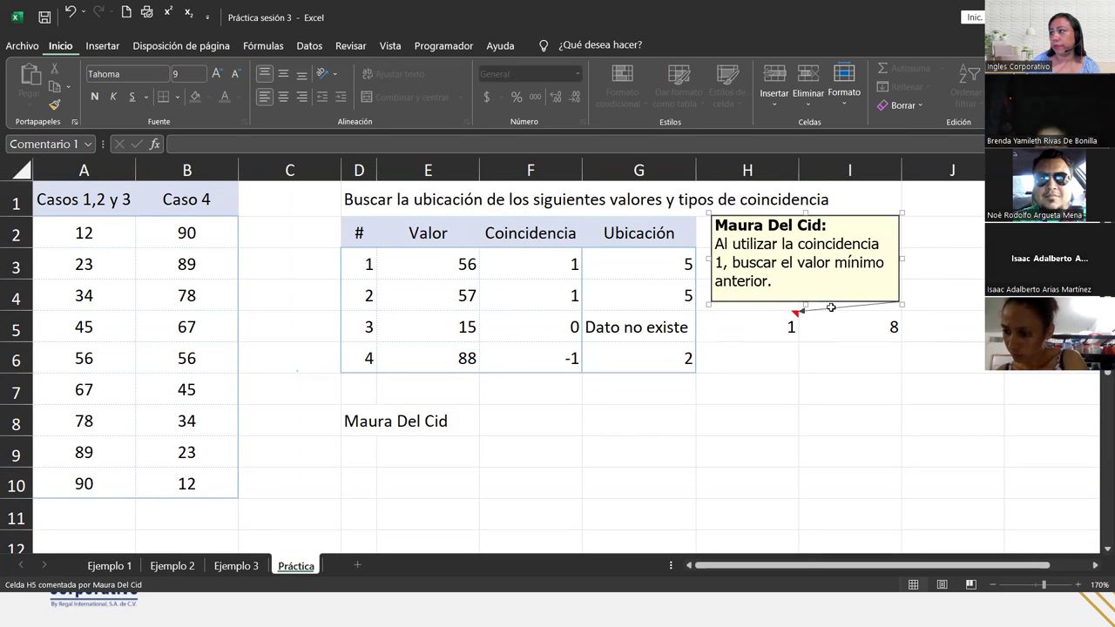
Start a new comment on cell I5.
left_click(858, 333)
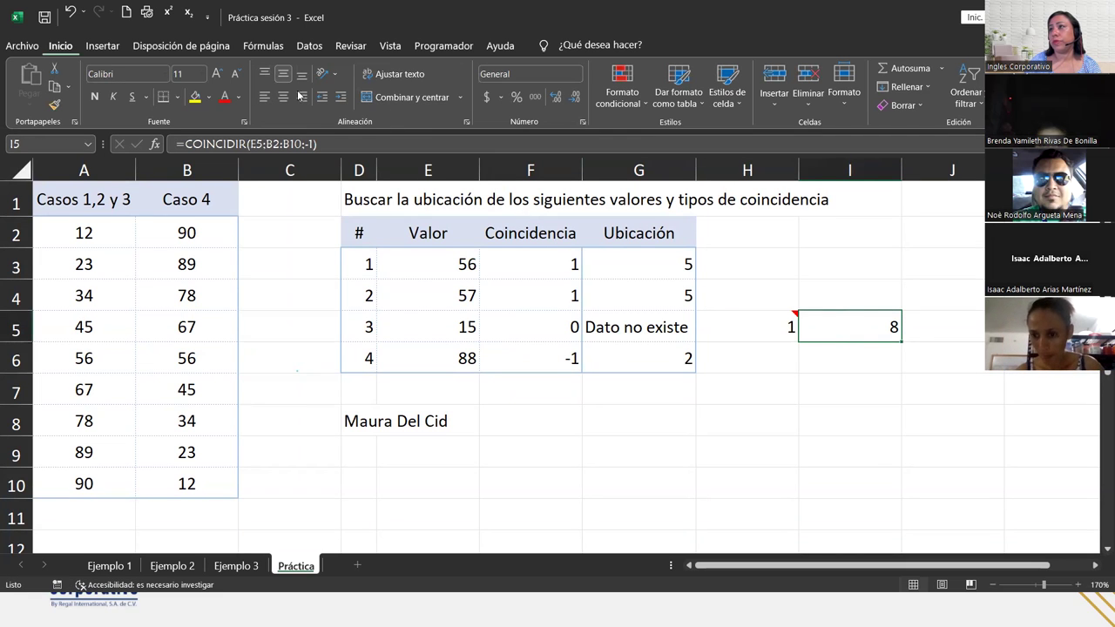
left_click(309, 46)
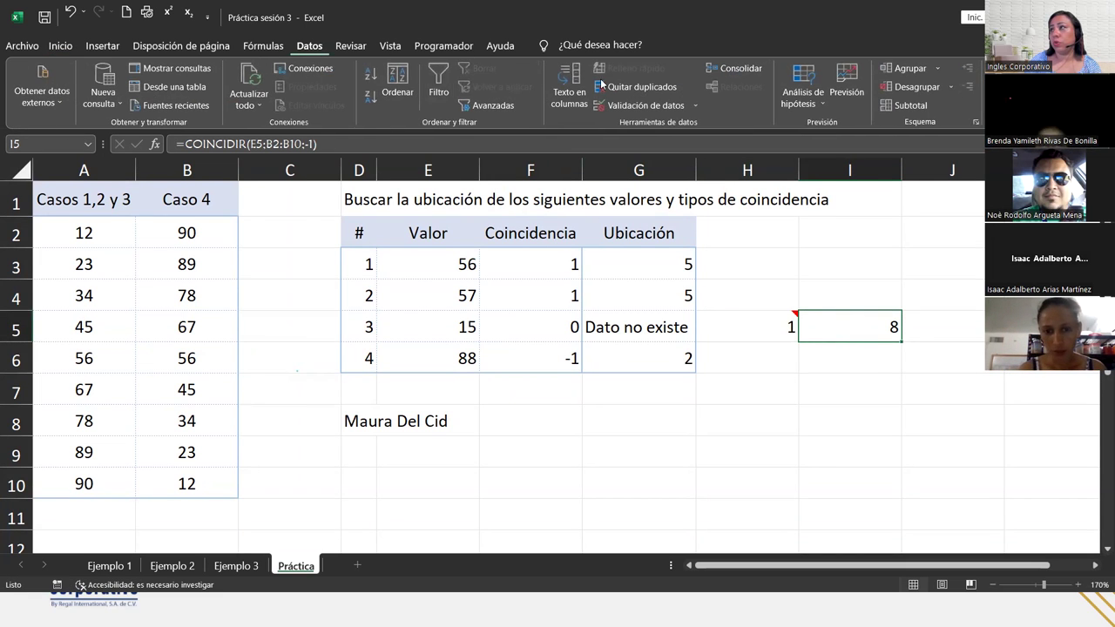
left_click(351, 46)
left_click(358, 83)
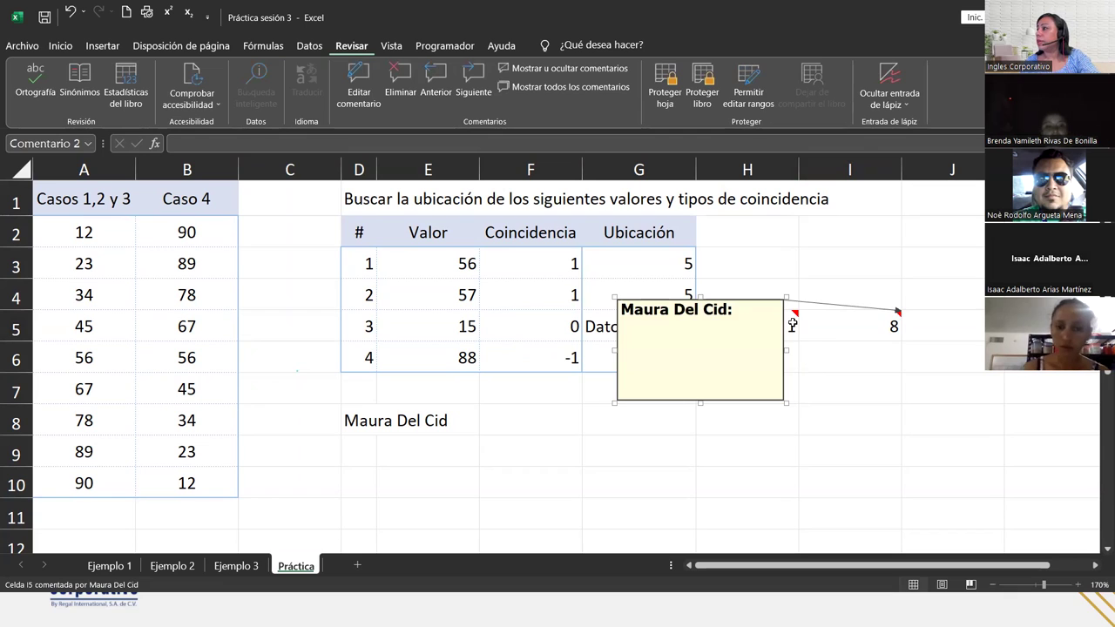
Select the H5 comment's text, then display I5's still-empty comment.
left_click(762, 326)
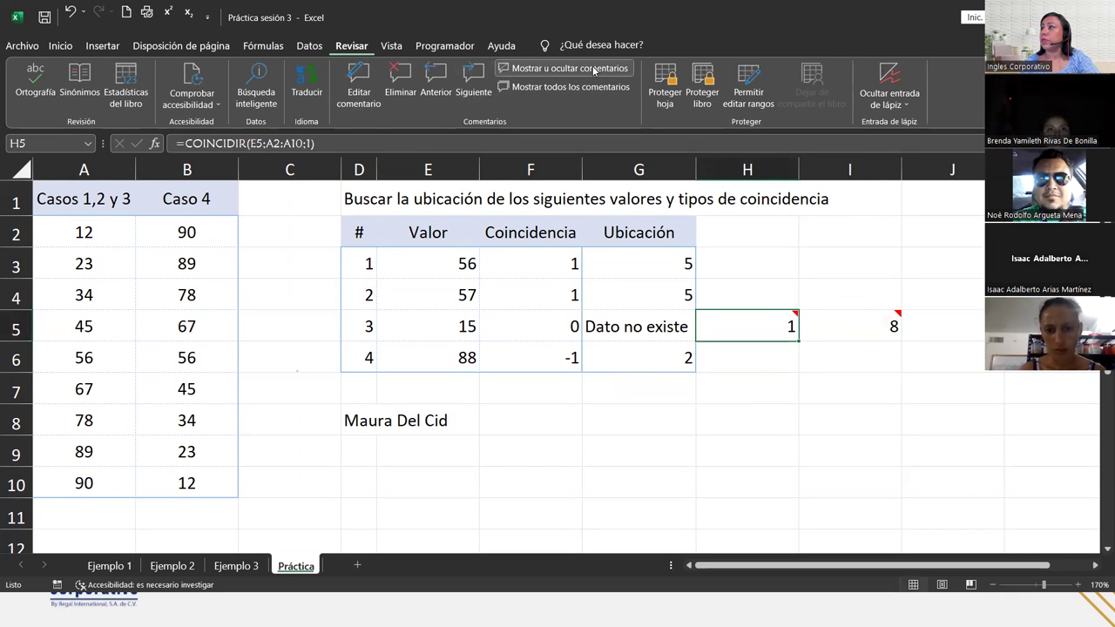
left_click(562, 68)
left_click(751, 261)
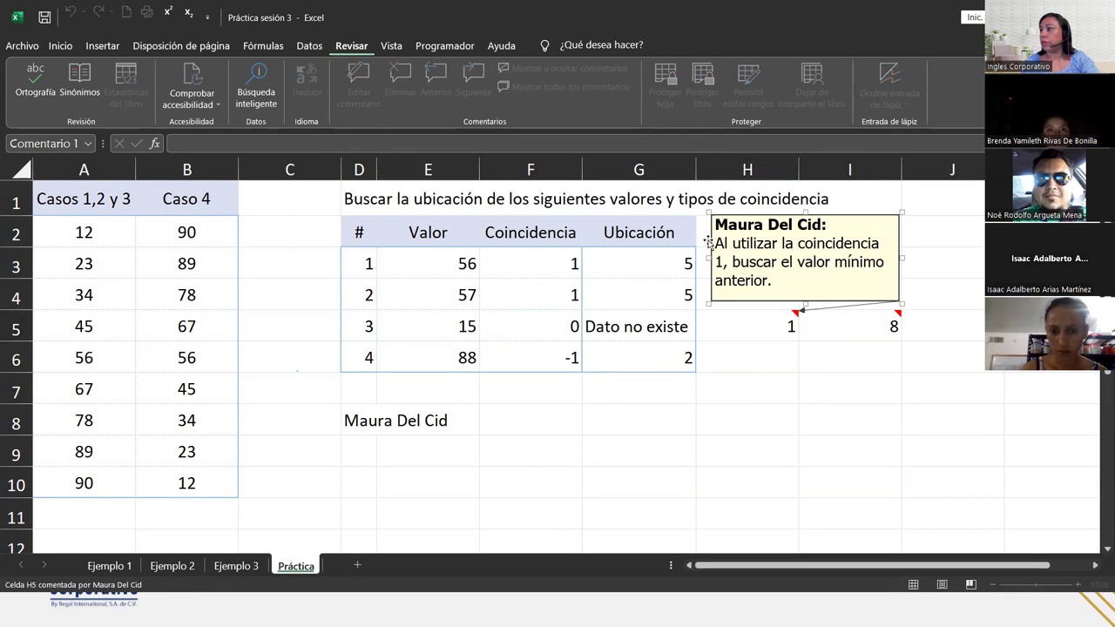
left_click_drag(715, 243, 811, 285)
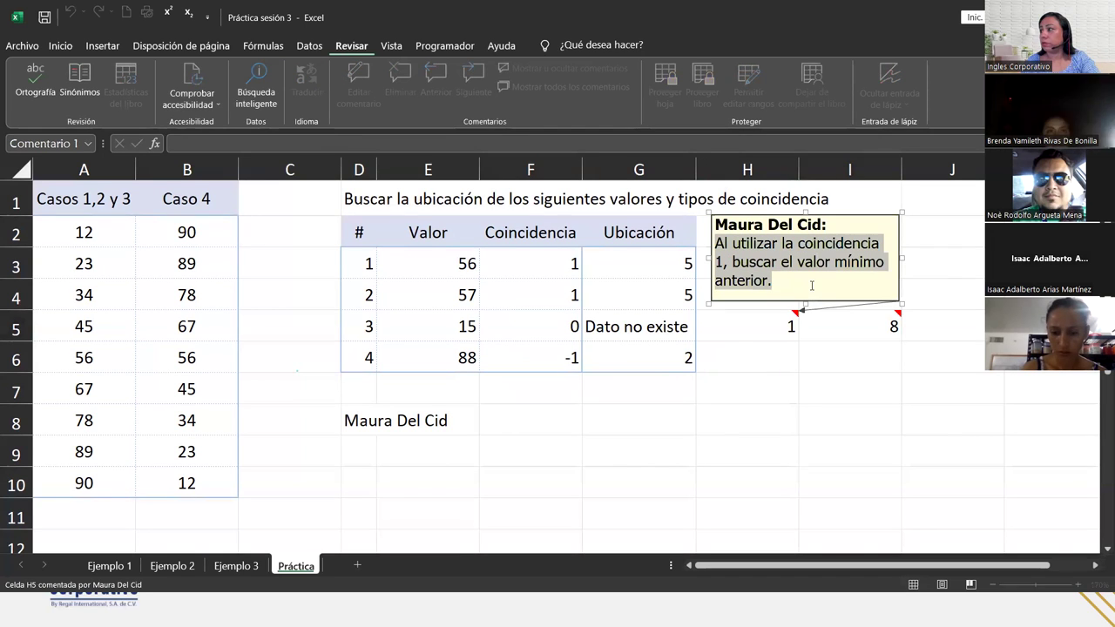
left_click(856, 316)
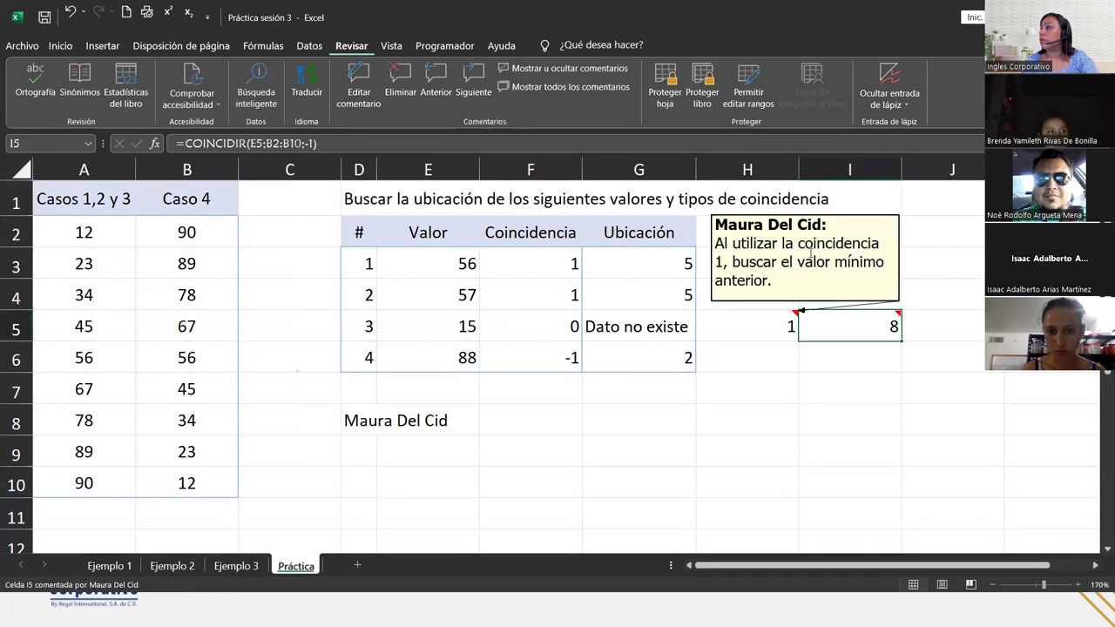
left_click(809, 293)
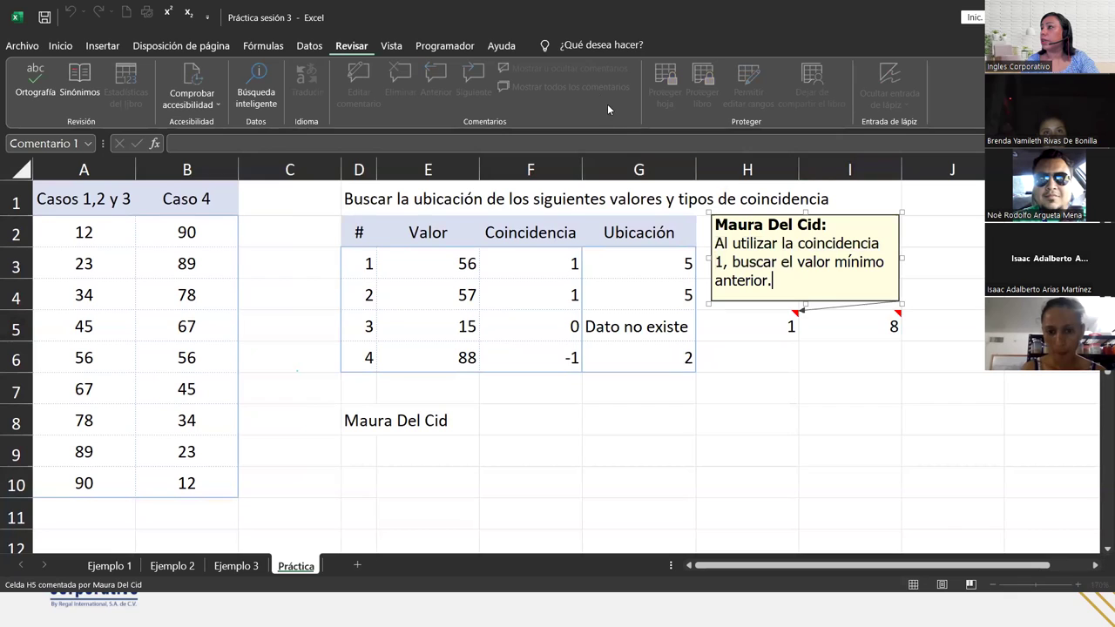
key("Escape")
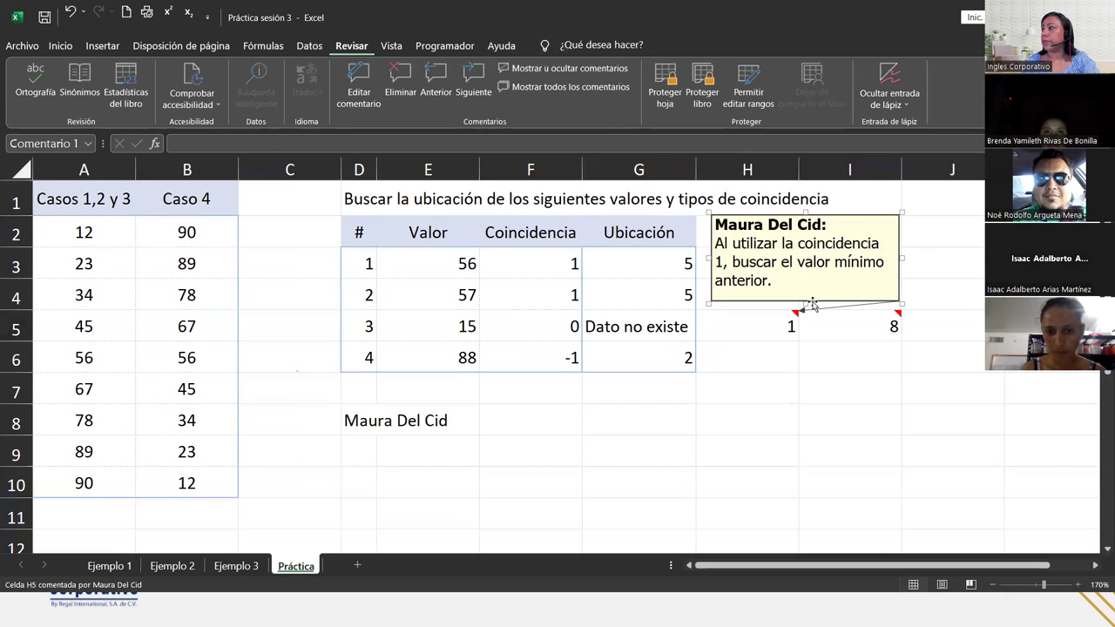
left_click(537, 70)
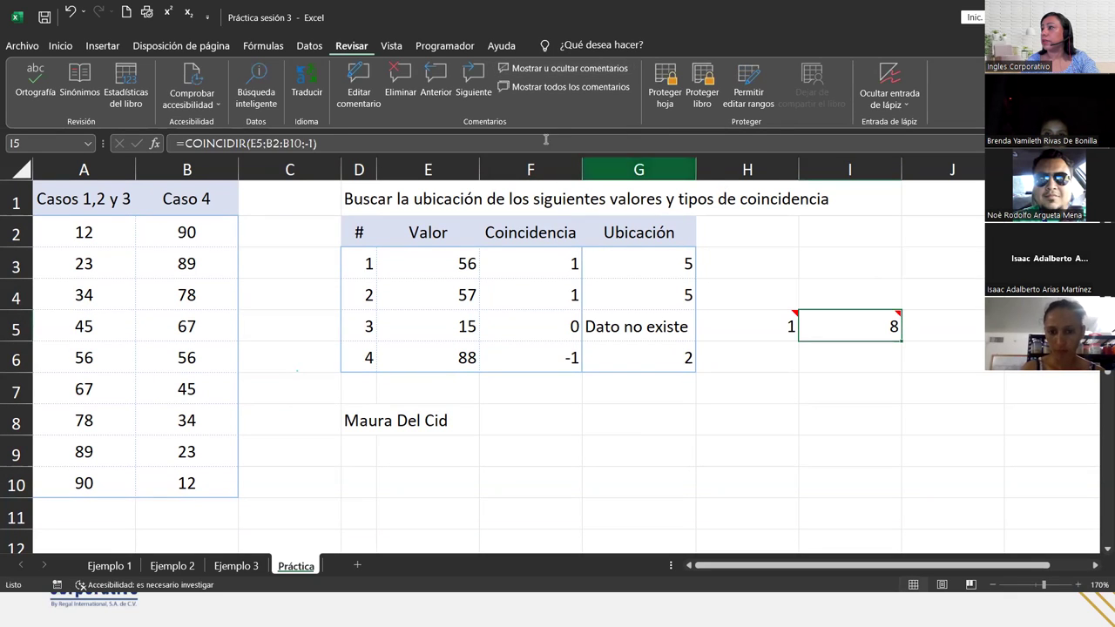
left_click(546, 69)
Paste the explanation into I5's comment, change it to 'máximo anterior.', and move it below I5.
left_click(726, 341)
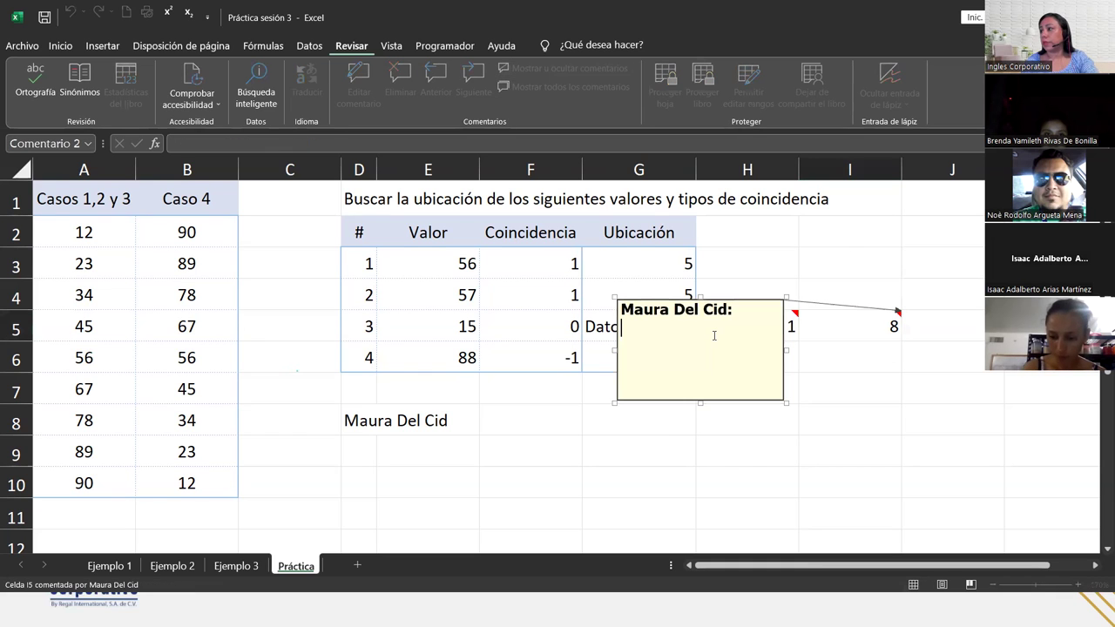
type("Al utilizar la coincidencia 1, buscar el valor mínimo anterior.")
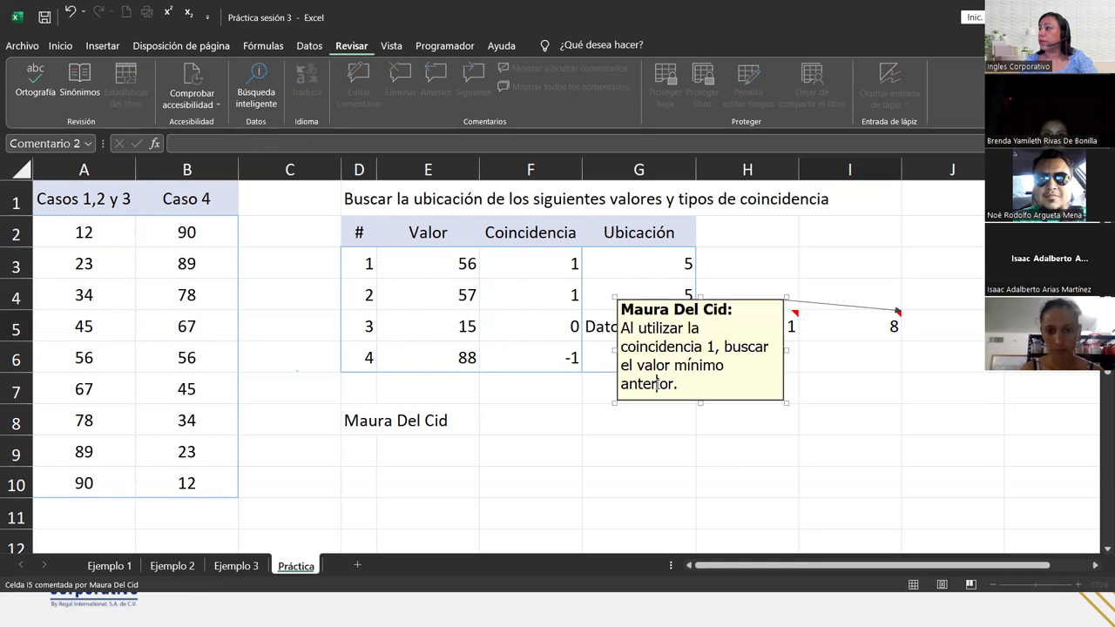
double_click(657, 383)
type("pos")
key("BackSpace")
key("BackSpace")
key("BackSpace")
key("BackSpace")
key("BackSpace")
key("BackSpace")
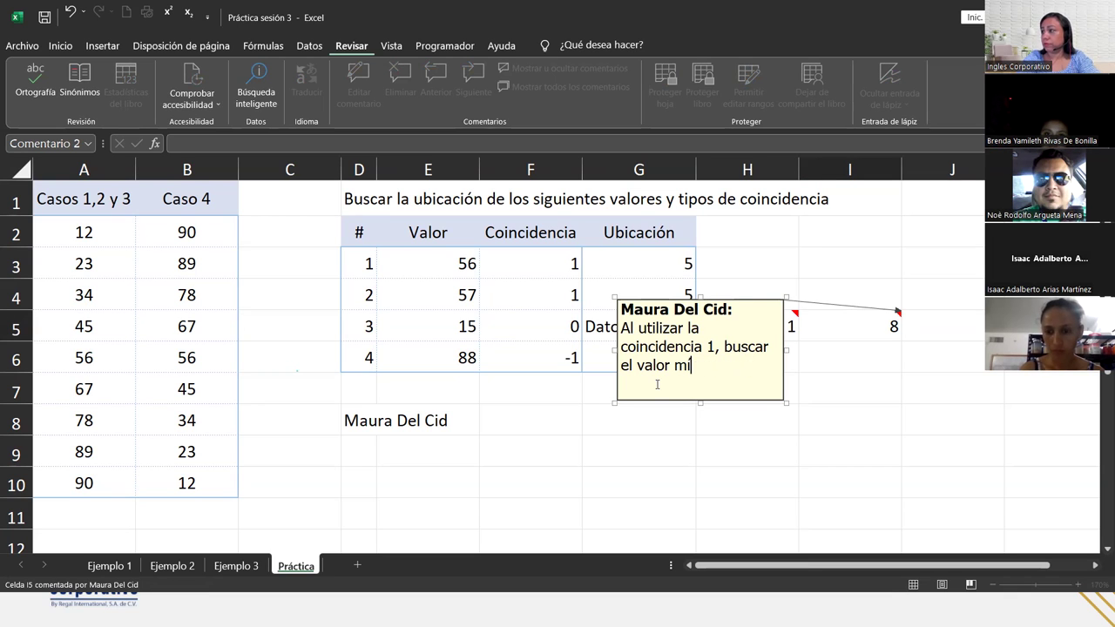
key("BackSpace")
type("m")
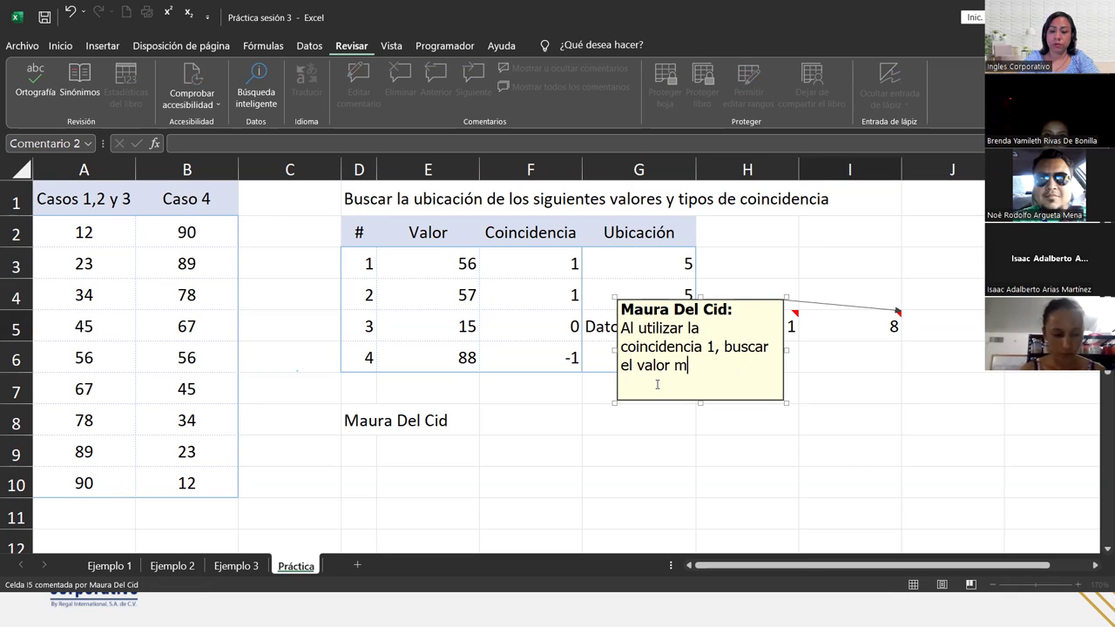
type("áximo ant")
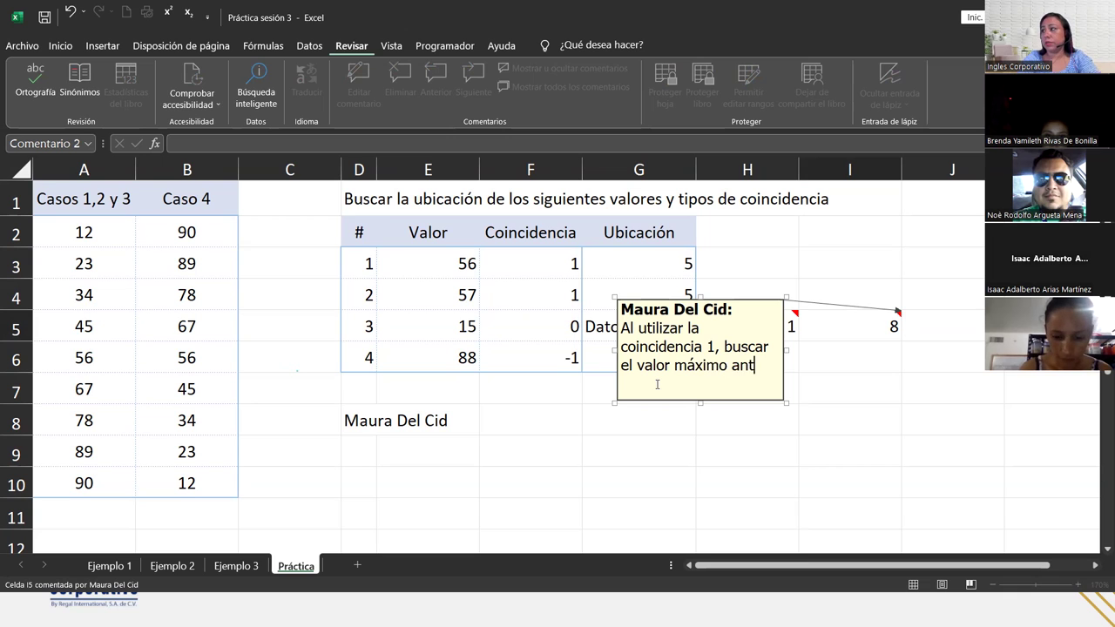
type("erior.")
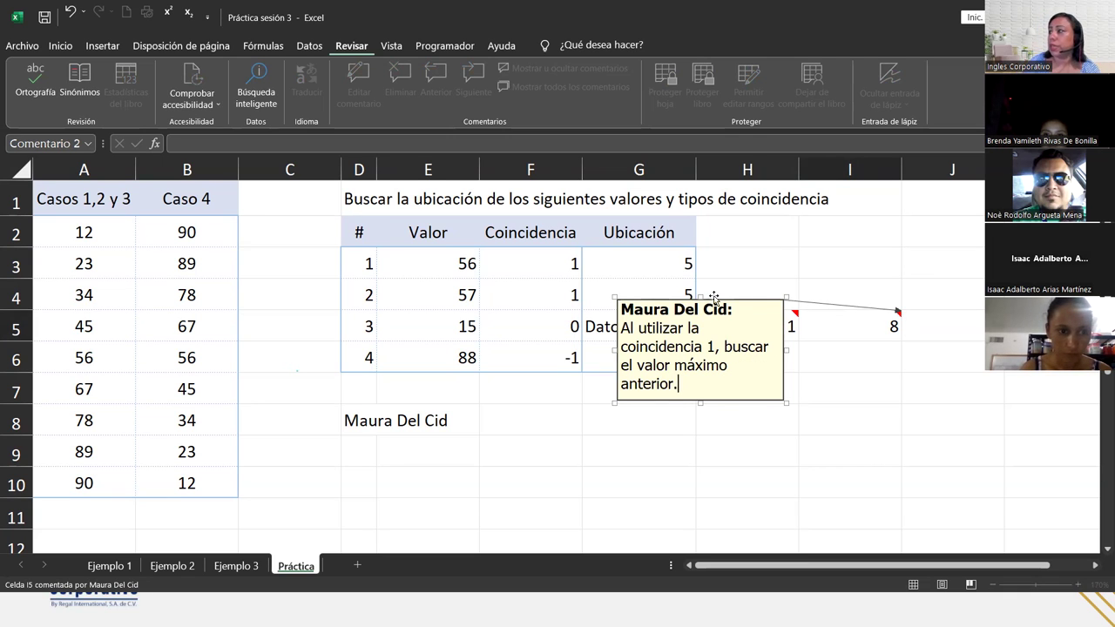
left_click_drag(716, 300, 898, 345)
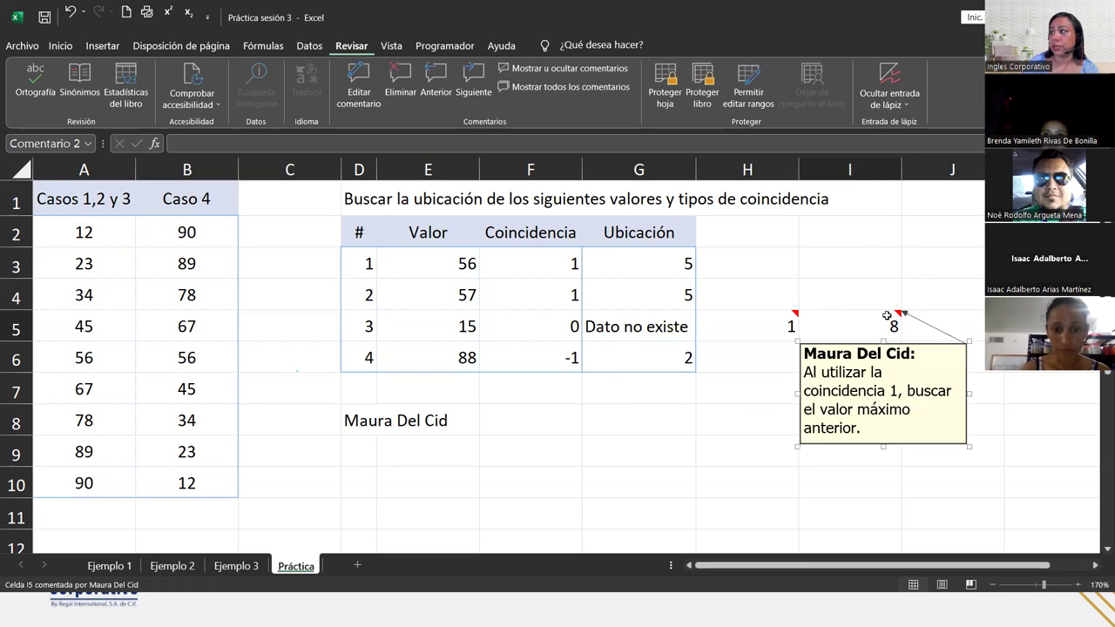
left_click(886, 317)
Set the H5 comment to stay permanently visible alongside the I5 comment.
left_click(766, 342)
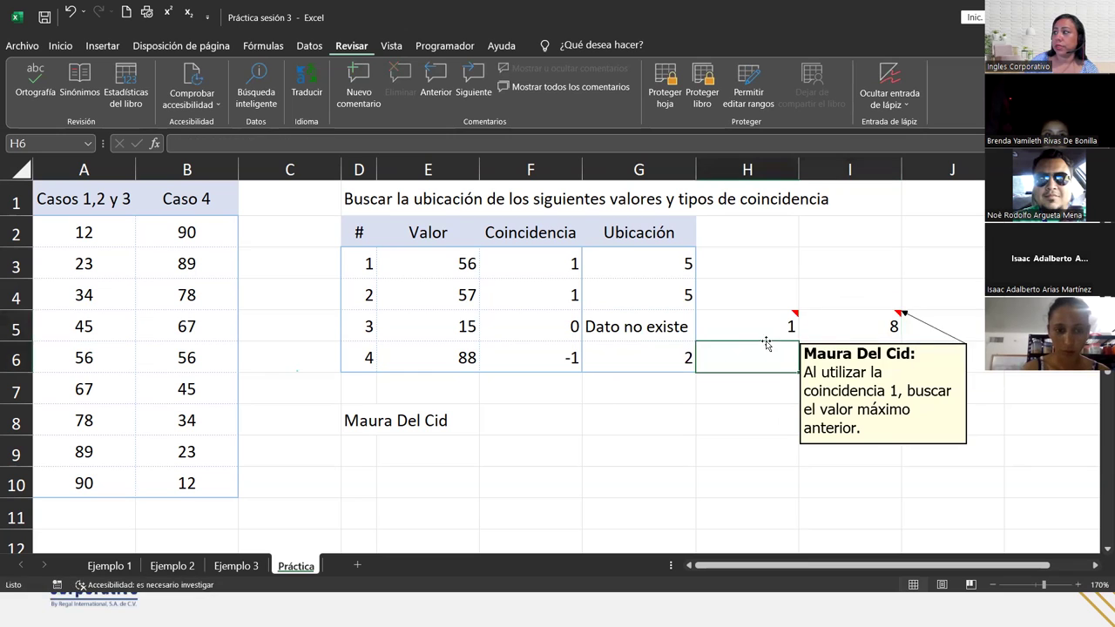
left_click(754, 322)
left_click(541, 70)
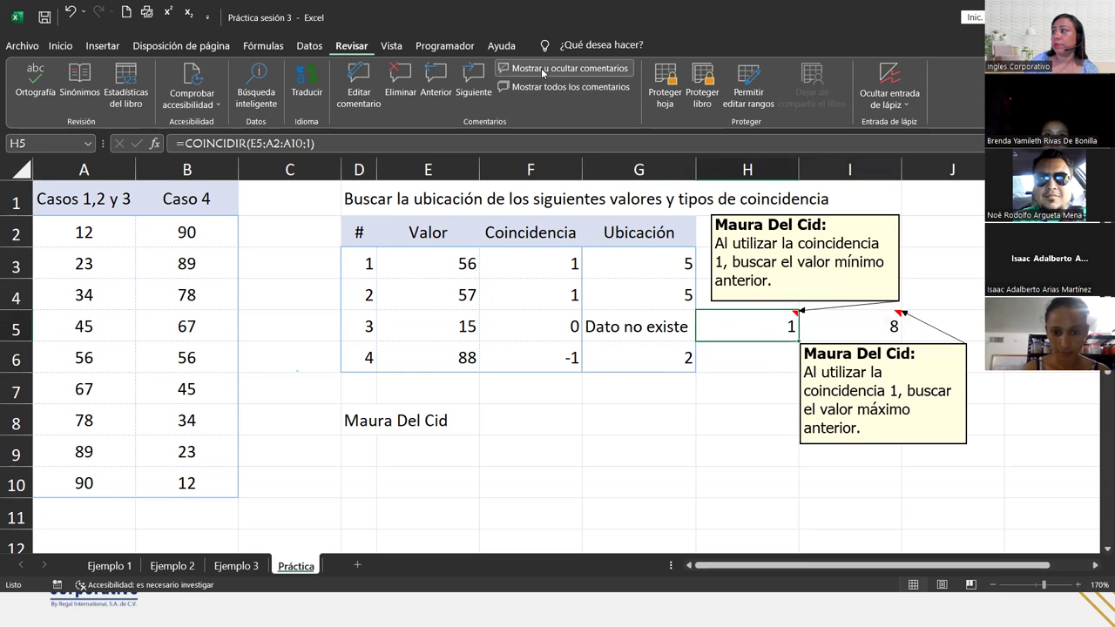
left_click(739, 394)
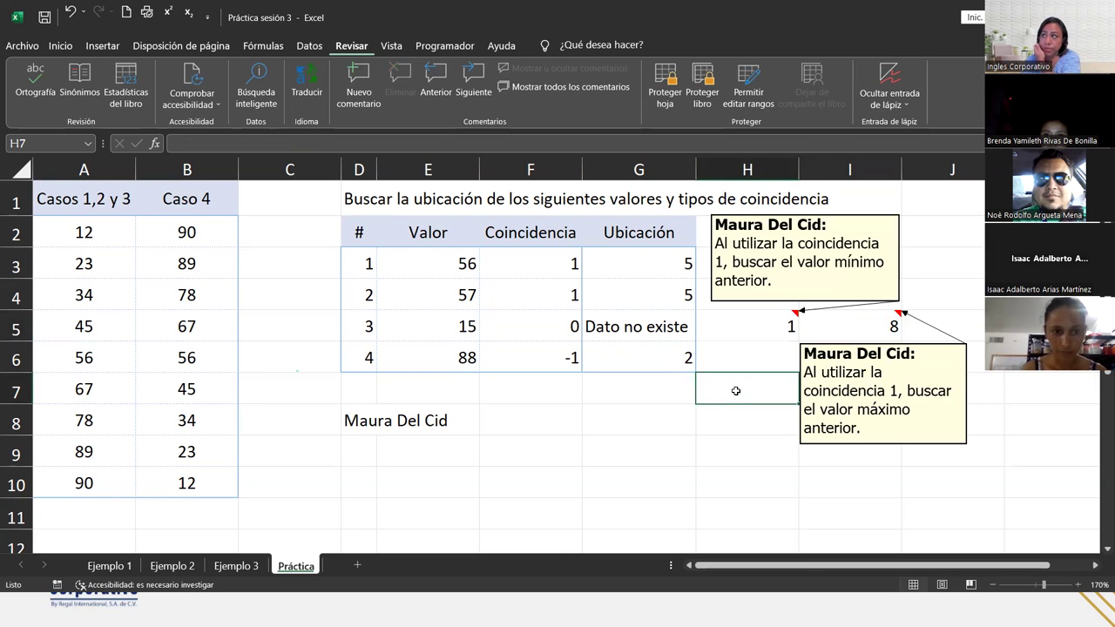
Review the H5, I5 and G5 formulas against the column A and Caso 4 values.
left_click(733, 317)
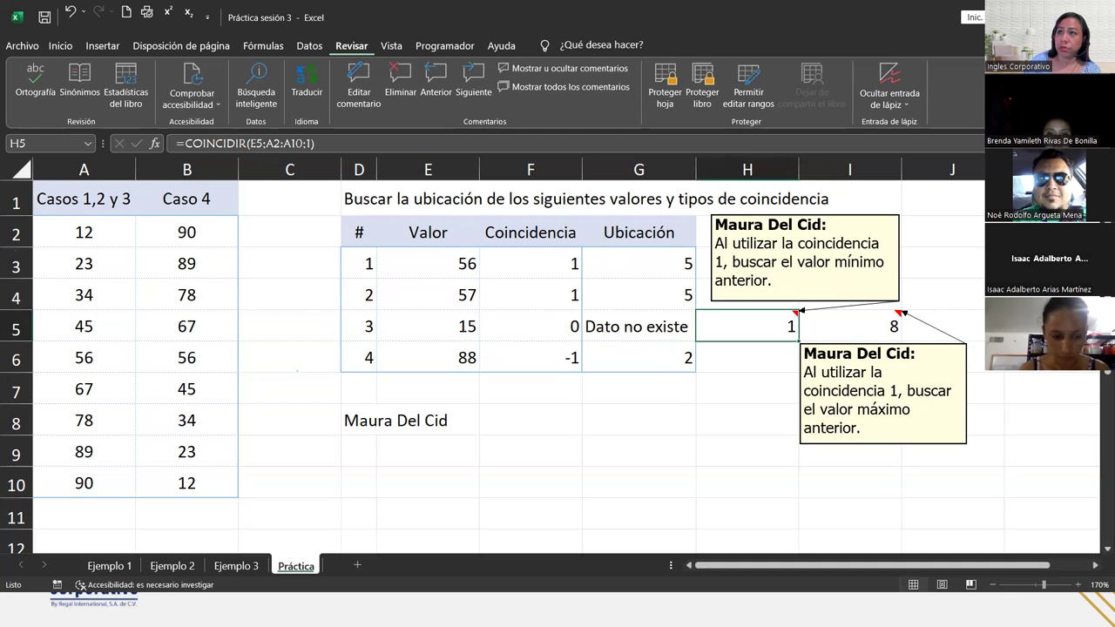
left_click(120, 239)
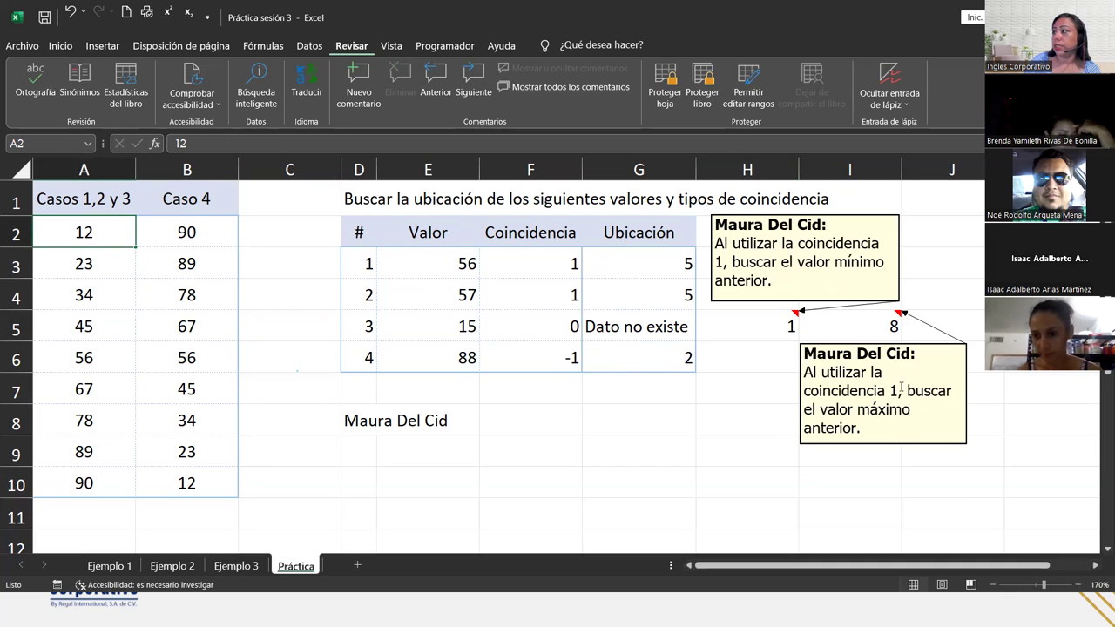
left_click(804, 327)
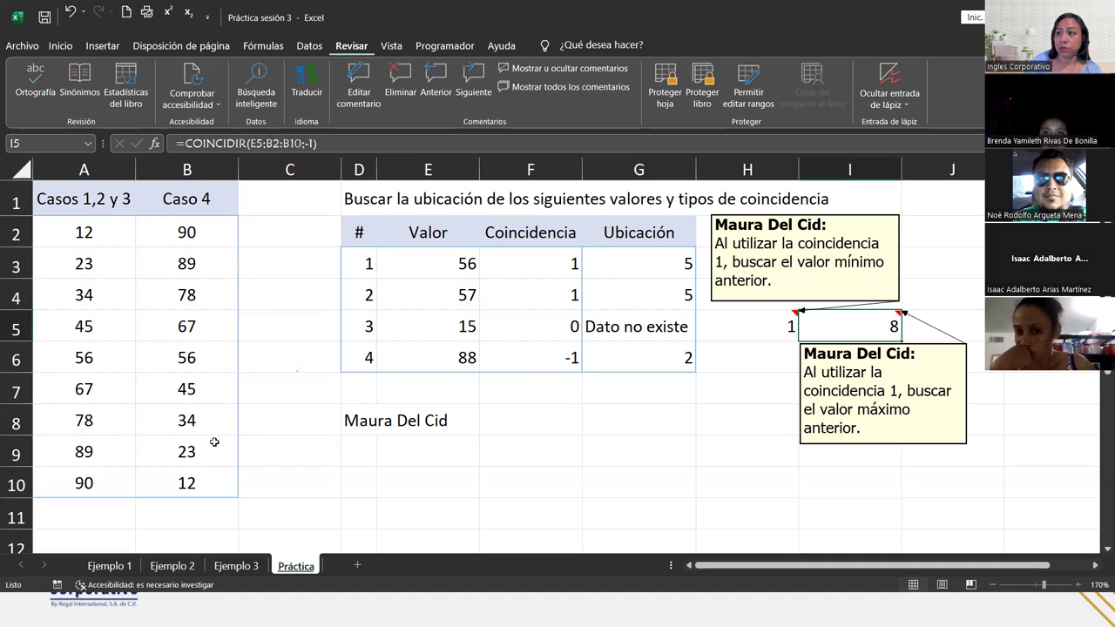
left_click(171, 450)
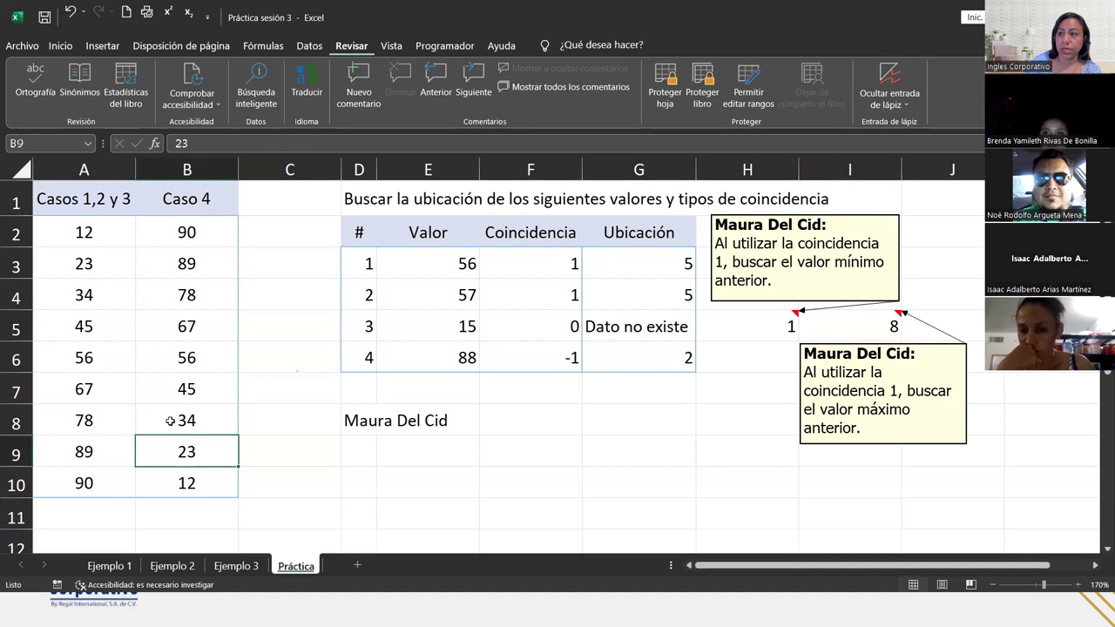
left_click(201, 232)
left_click(201, 268)
left_click(201, 291)
left_click(202, 331)
left_click(203, 350)
left_click(205, 384)
left_click(202, 409)
left_click(199, 448)
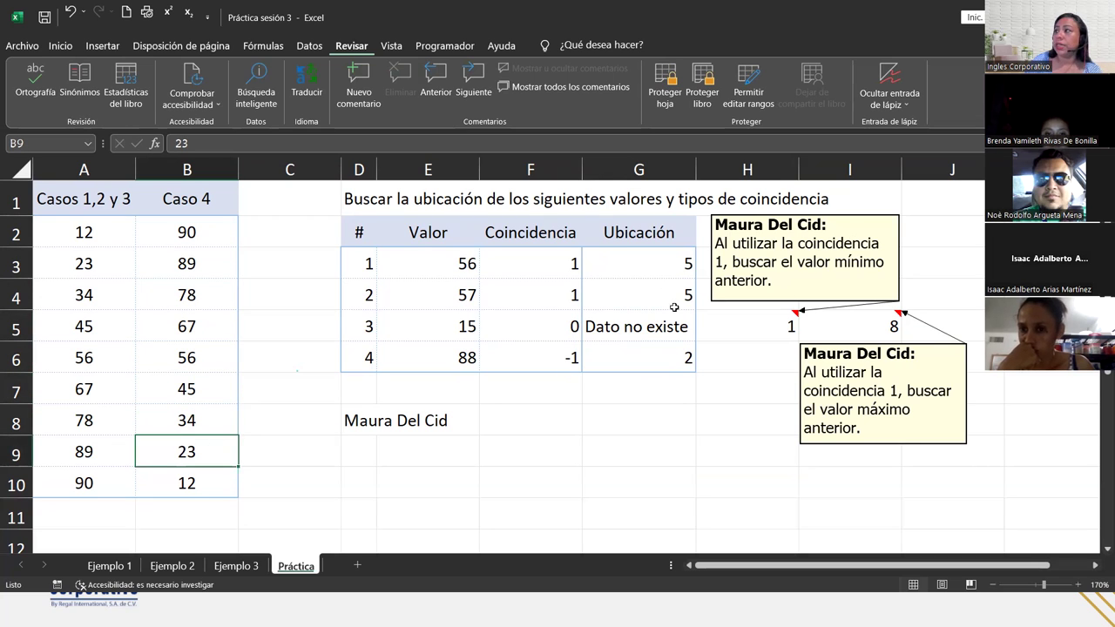
left_click(656, 329)
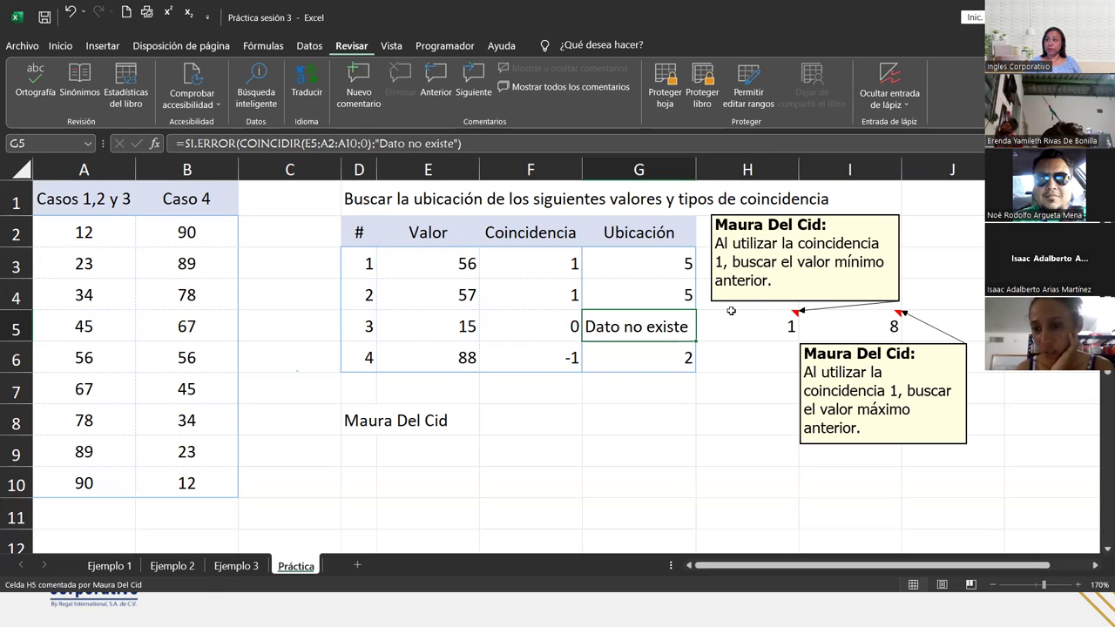
left_click(600, 414)
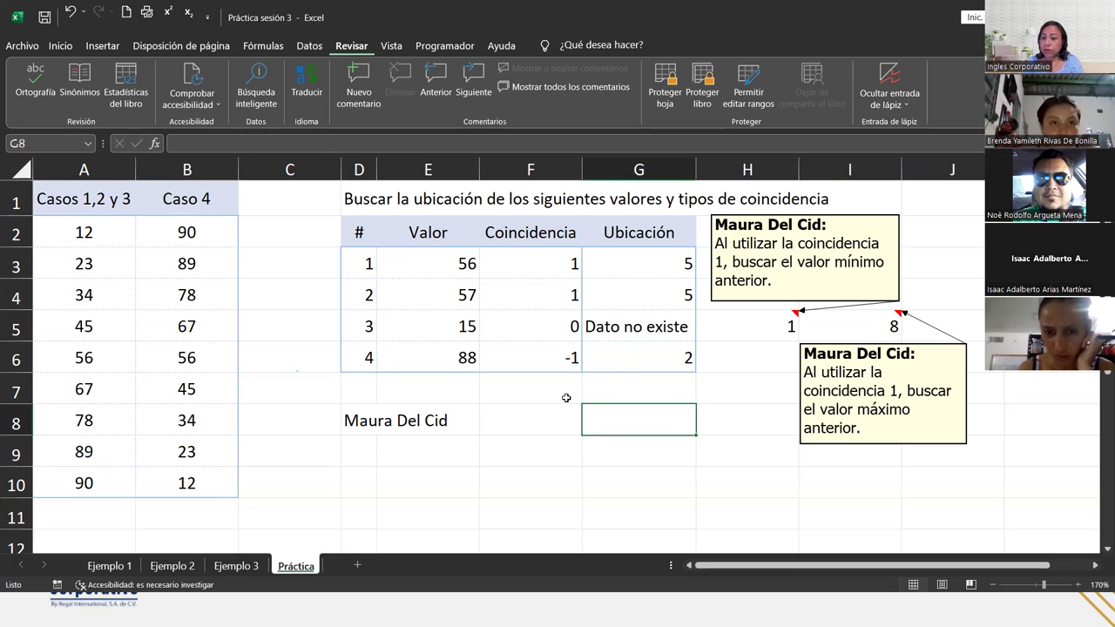
left_click(885, 318)
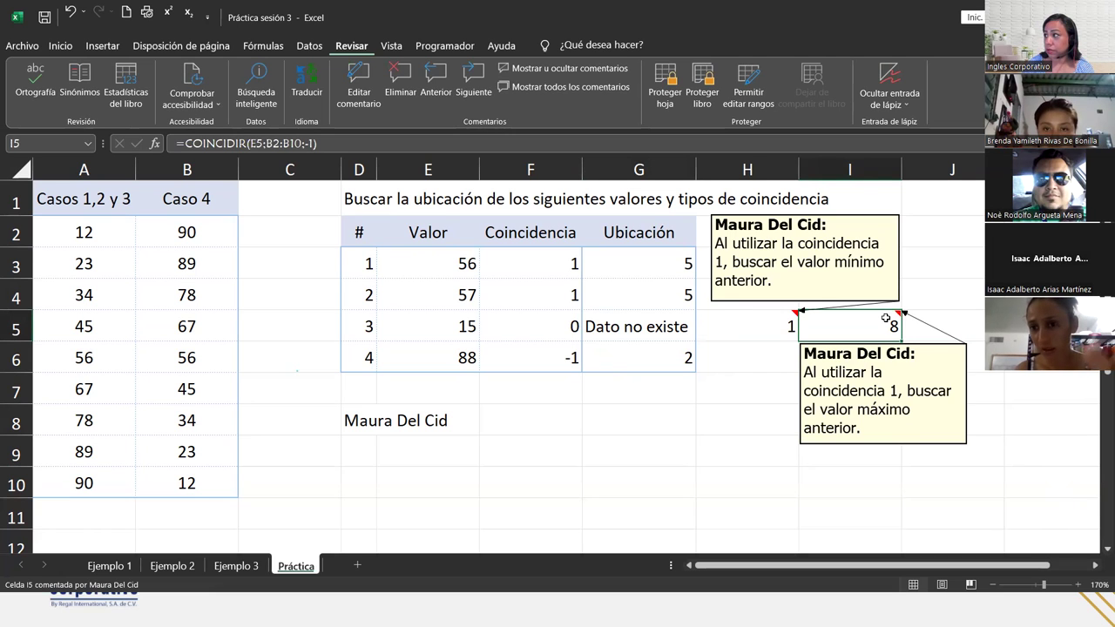
double_click(867, 321)
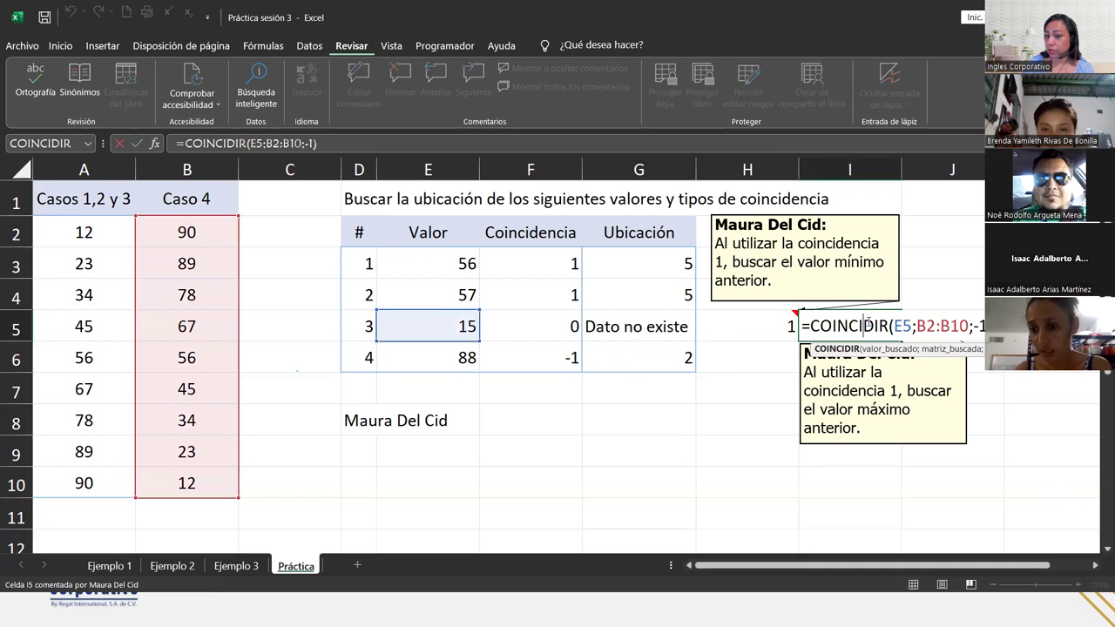
double_click(751, 324)
left_click(893, 326)
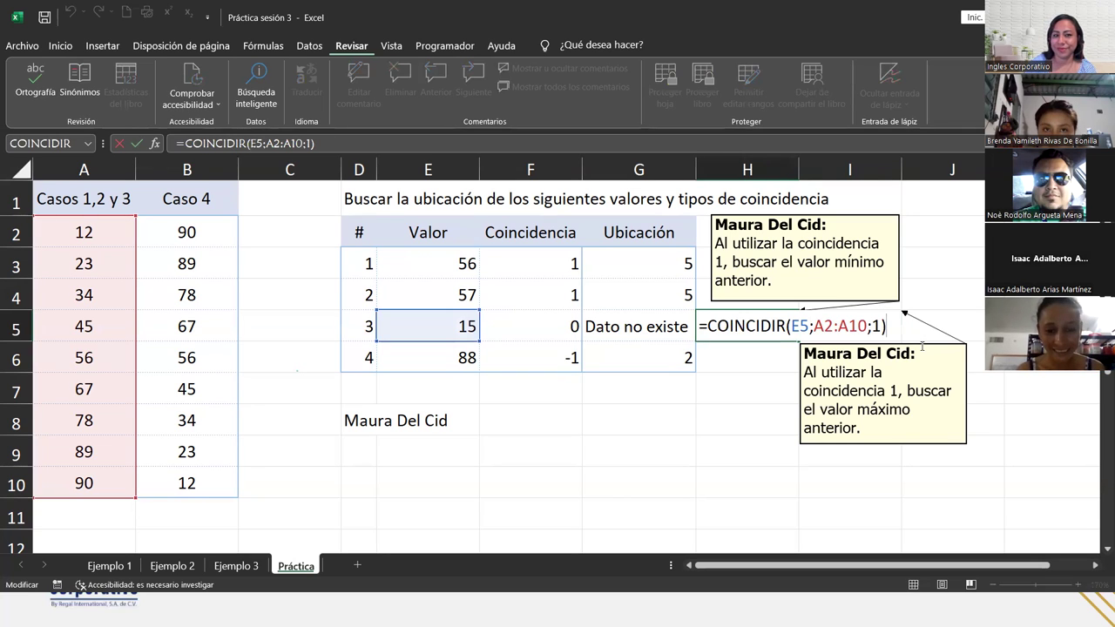
key("Return")
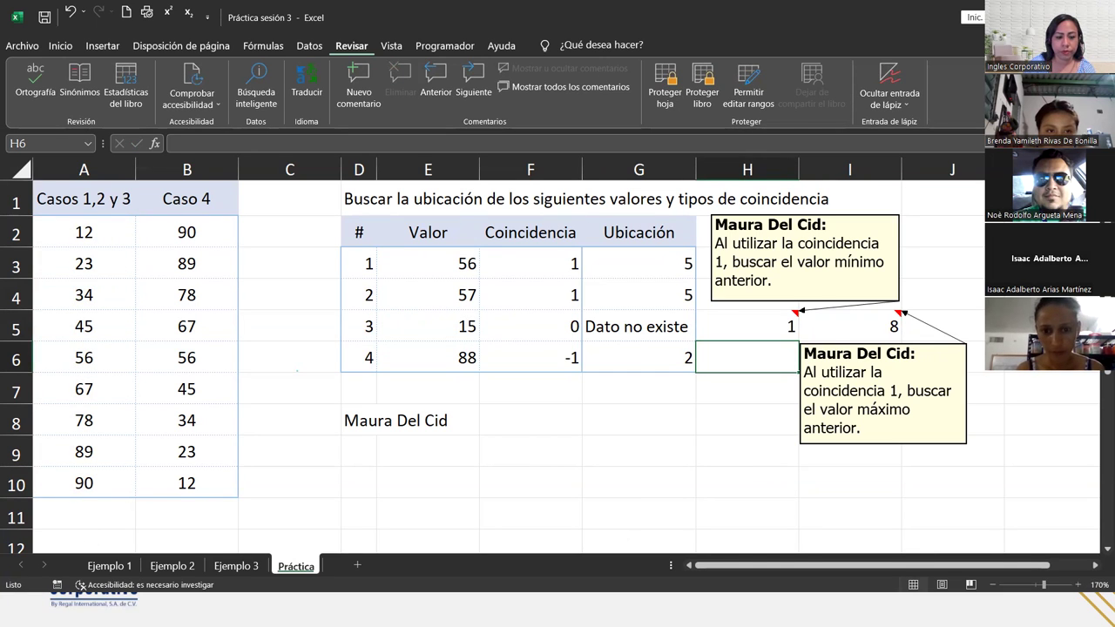
key("alt+Tab")
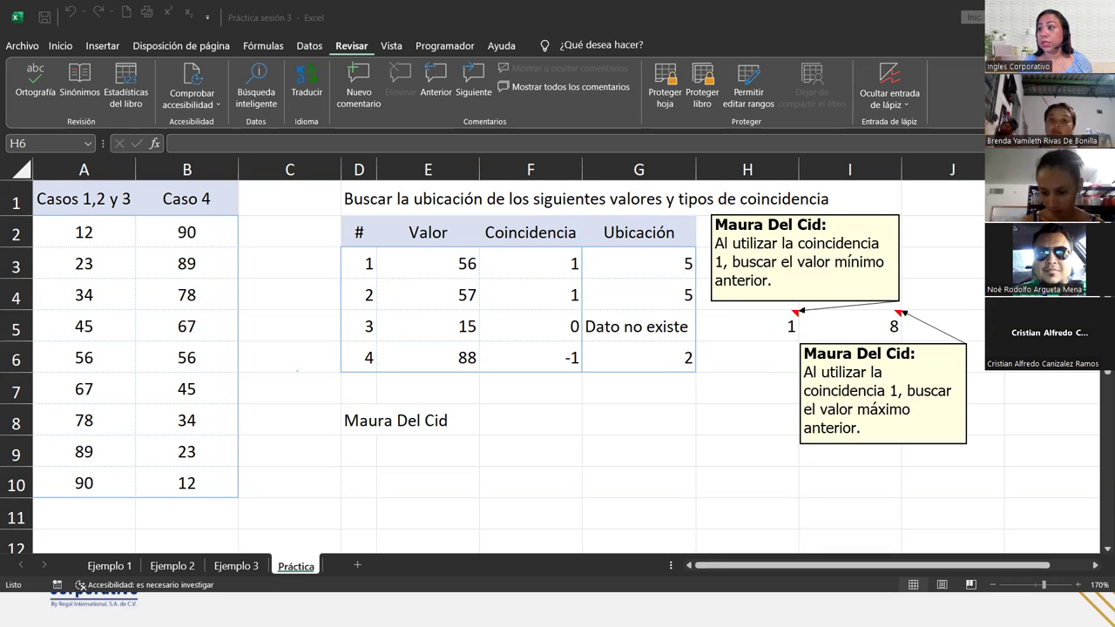
left_click(376, 430)
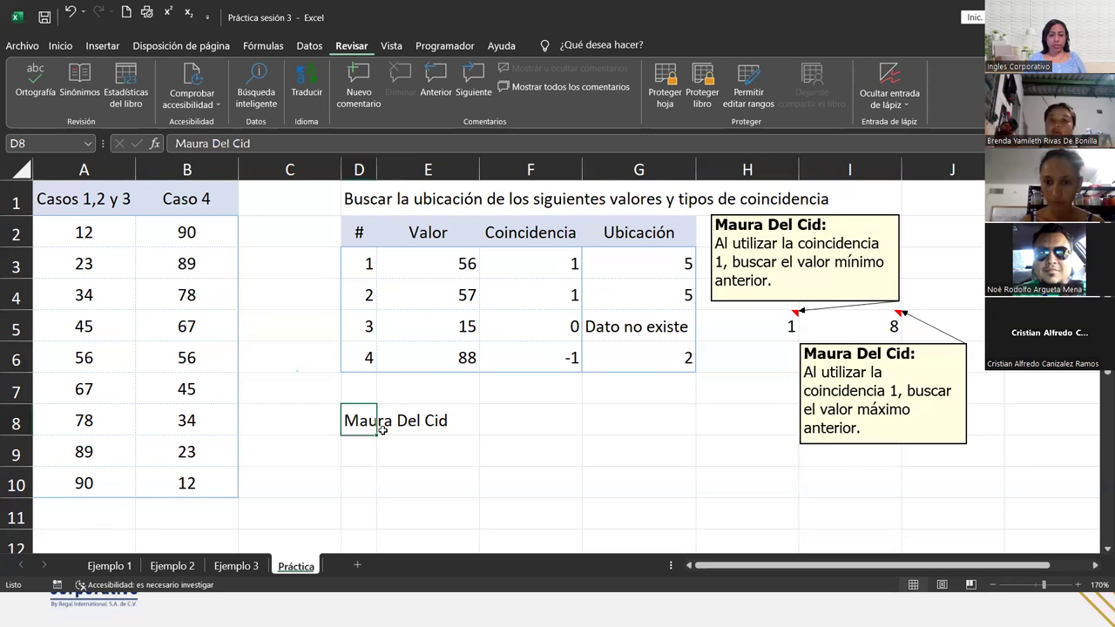